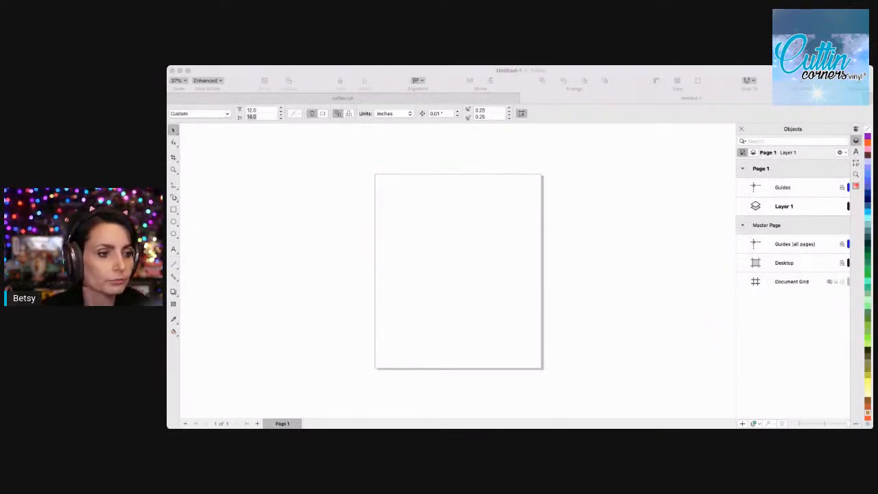
key(super+Tab)
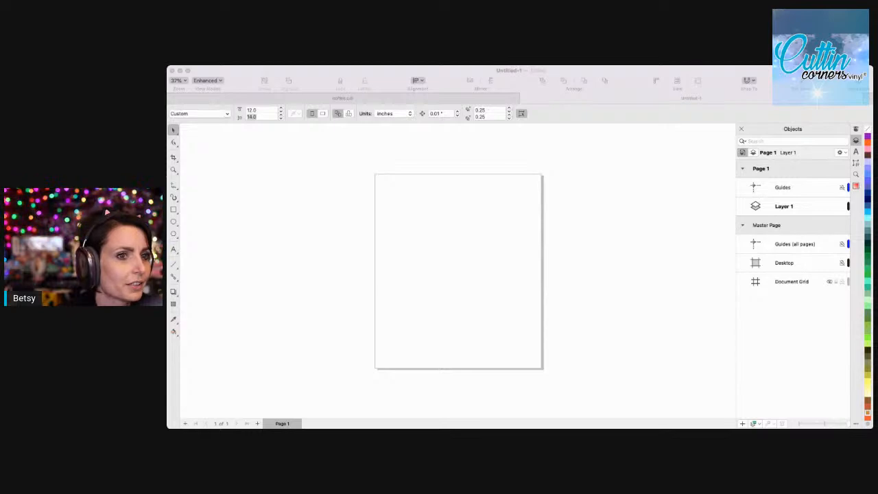
click(228, 75)
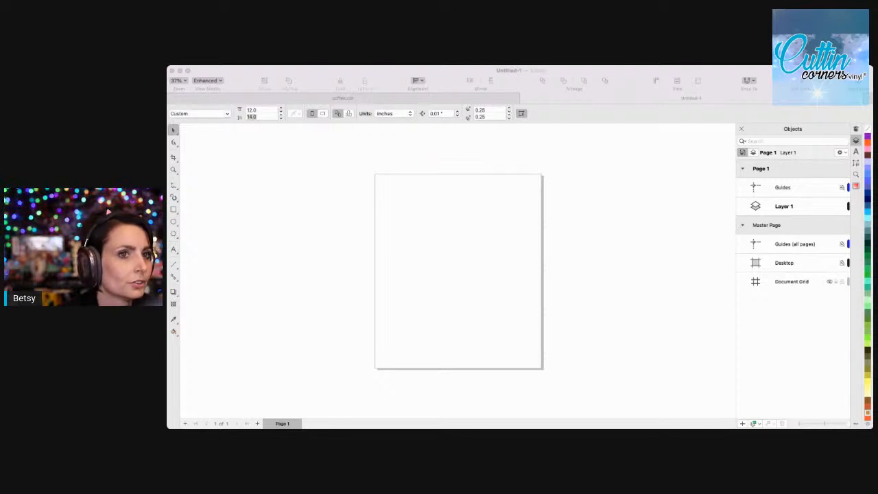
click(313, 70)
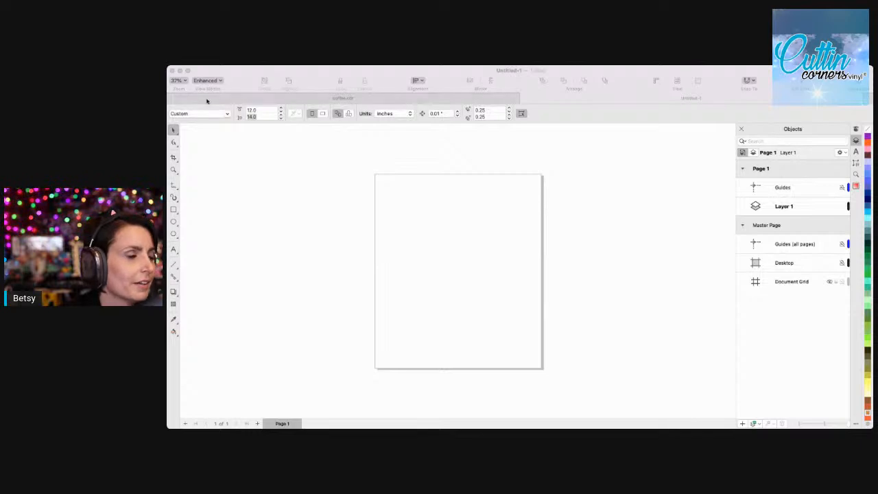
click(355, 74)
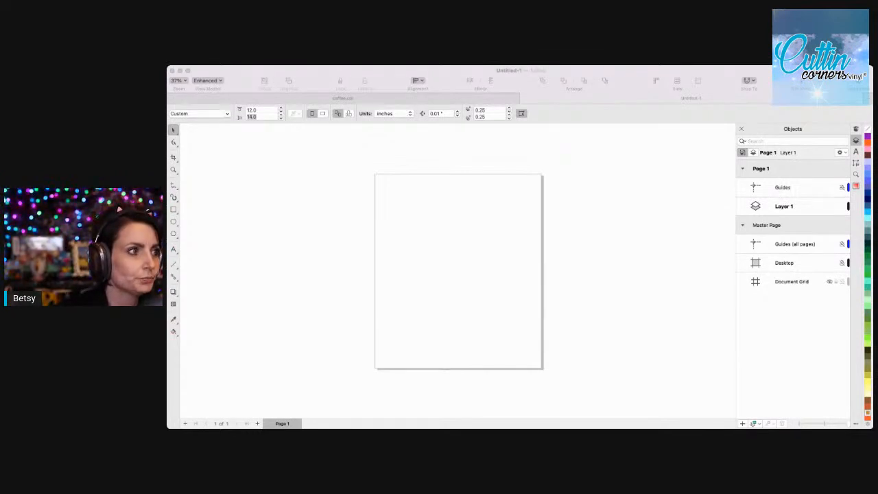
click(383, 71)
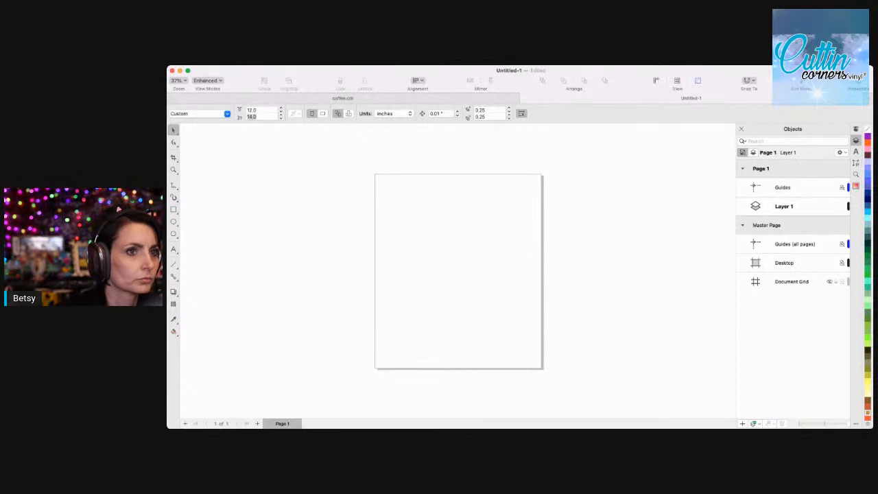
drag(871, 69, 870, 60)
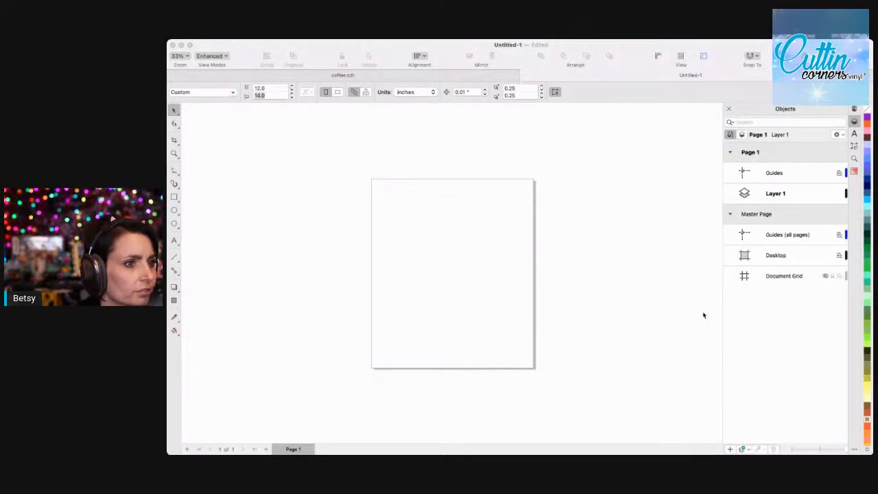
Import the Autumn and Harvest PNG designs onto the page, each at its original 12 by 12 inch size.
click(388, 190)
scroll(415, 216, left, 5)
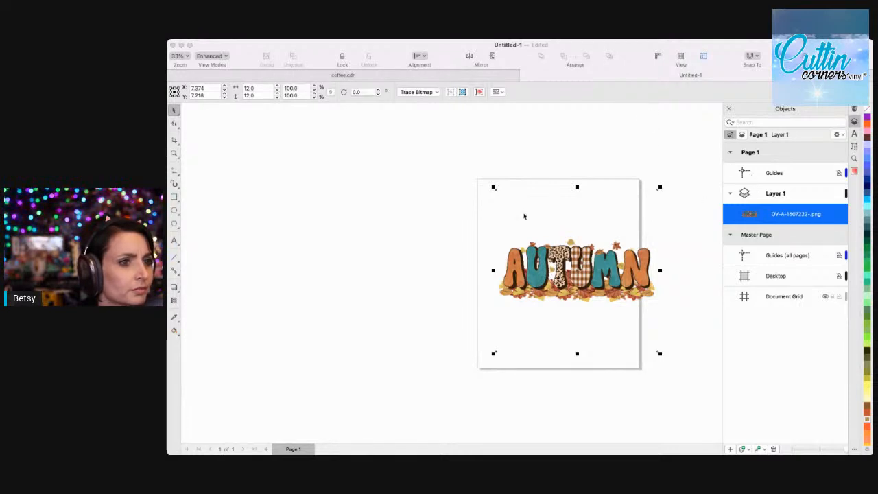
click(765, 310)
click(451, 211)
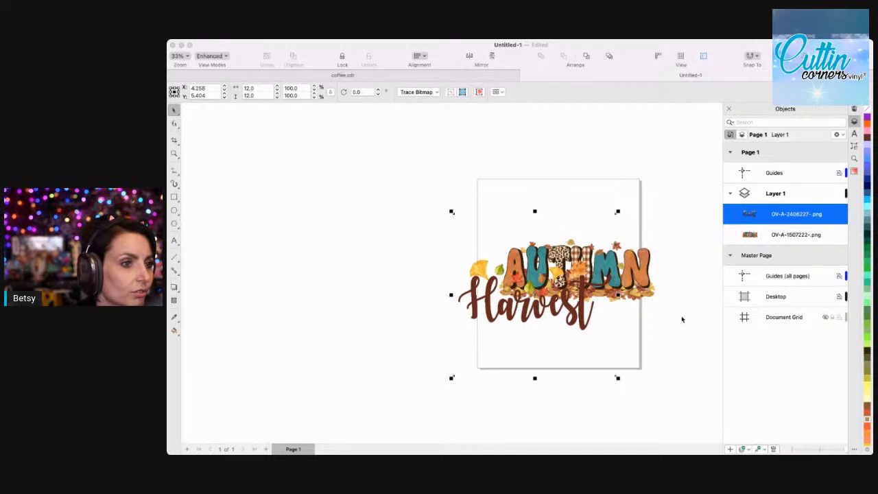
Import the Peace Love Fall and Pumpkin Kisses Harvest Wishes PNGs at 12 by 12 inches and move both toward the page's left side.
click(430, 175)
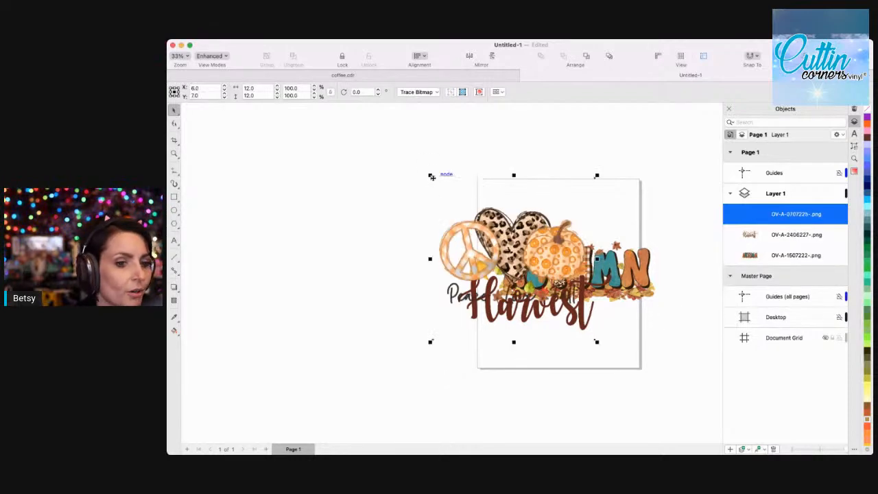
drag(542, 261, 448, 220)
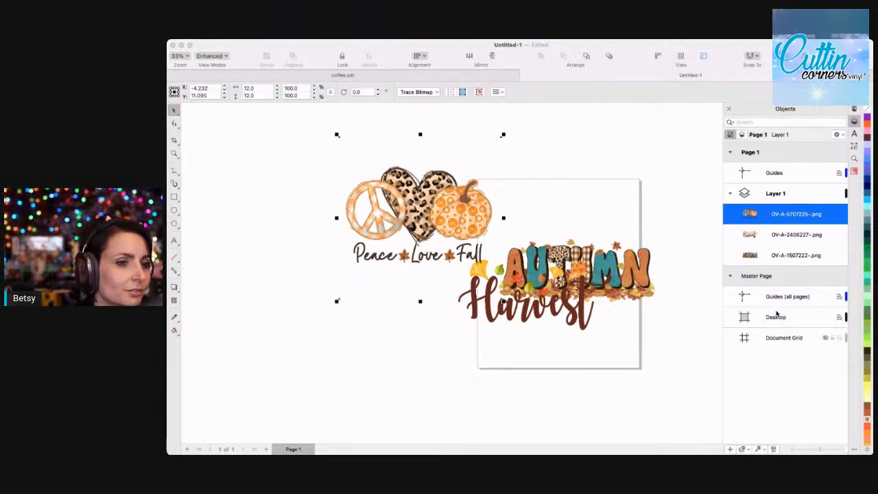
drag(771, 312, 473, 278)
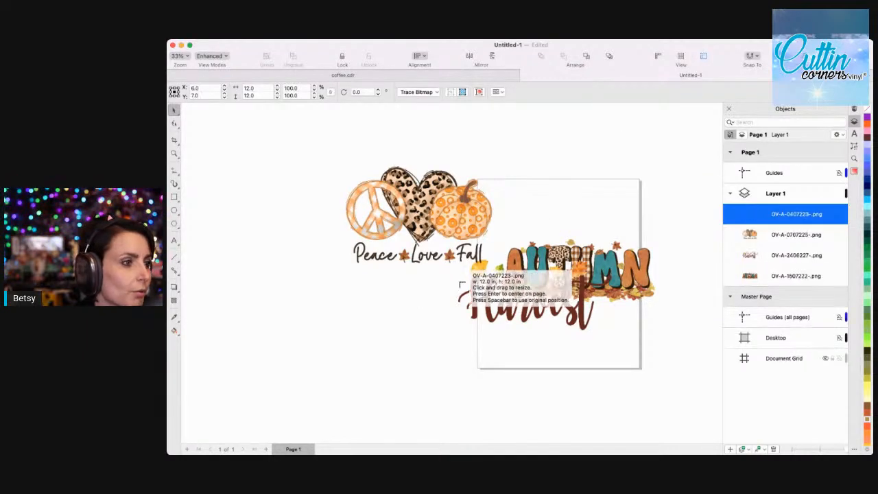
click(399, 283)
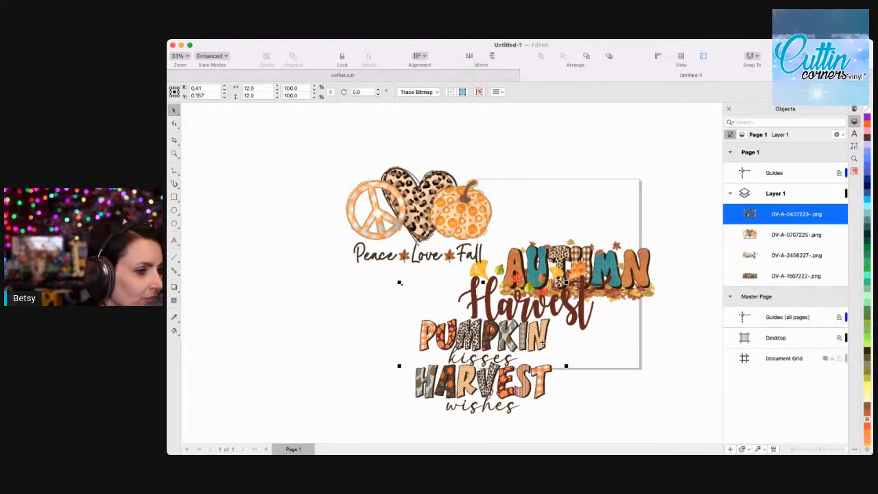
drag(545, 345, 454, 320)
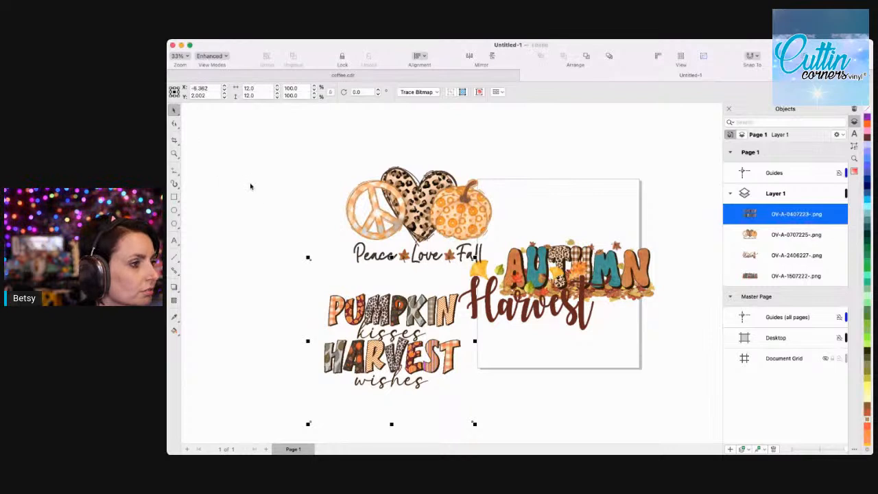
key(super+v)
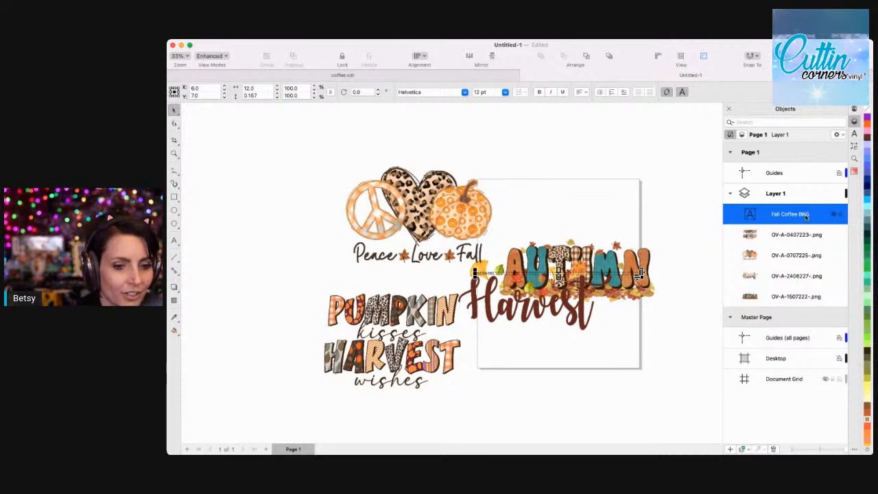
key(Delete)
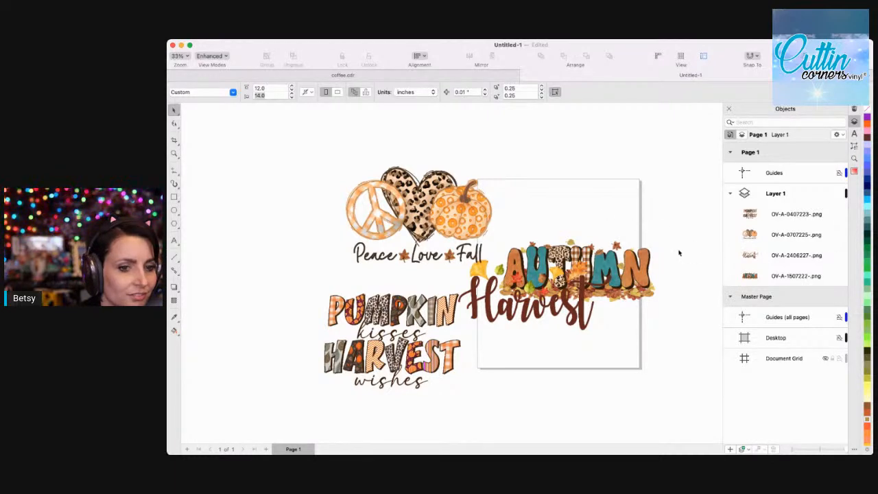
scroll(678, 253, right, 2)
scroll(686, 252, down, 1)
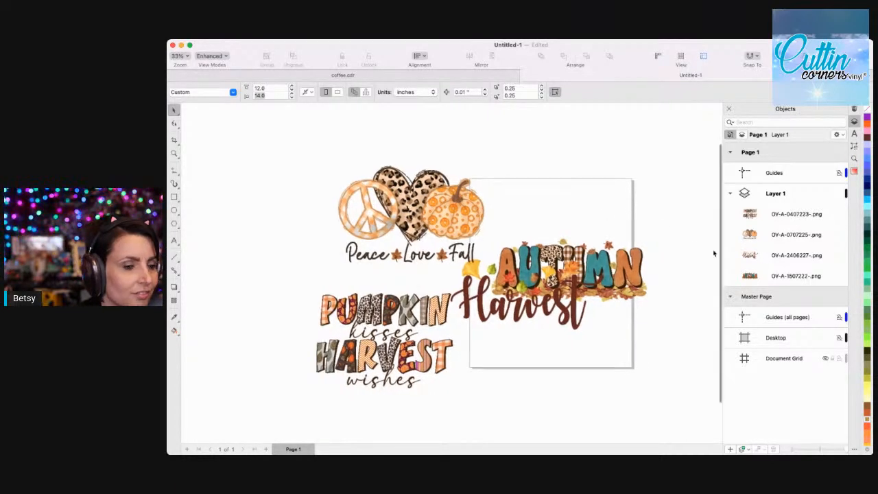
scroll(287, 118, down, 1)
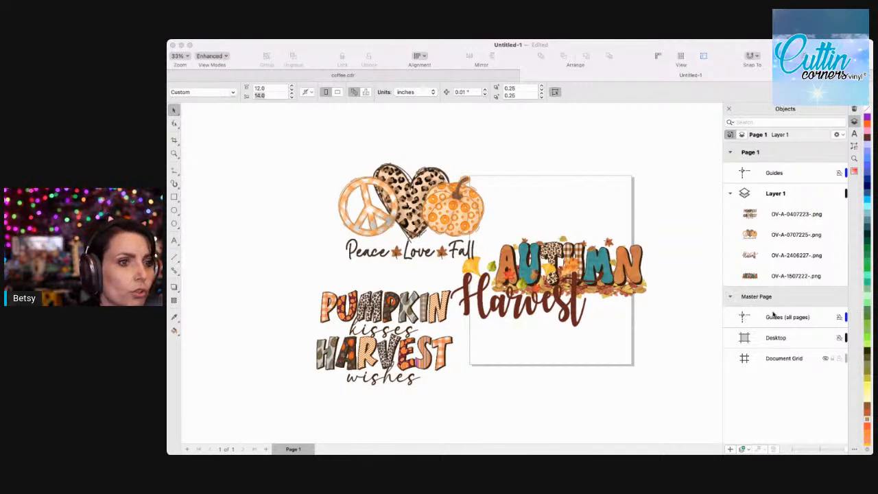
Import the Pumpkin Patch PNG at 12 inches over the page and the Hey There Pumpkin PNG at 13.333 inches to the page's left.
key(ctrl+v)
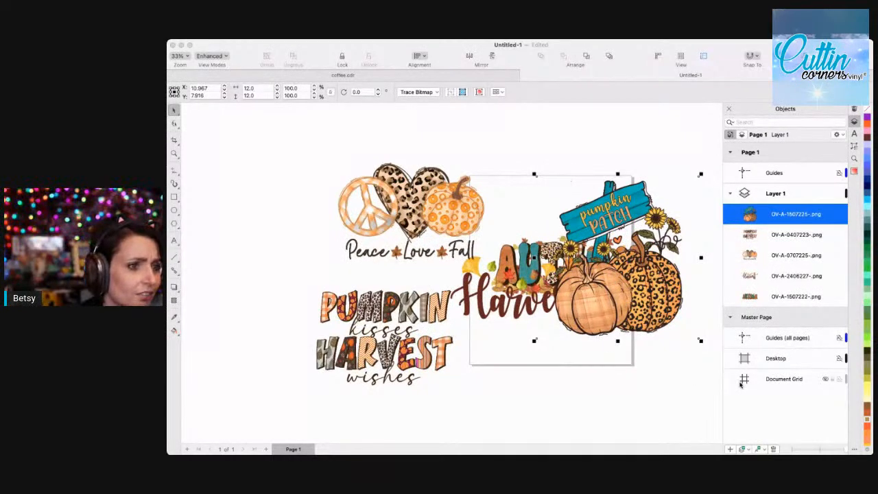
click(691, 362)
click(282, 186)
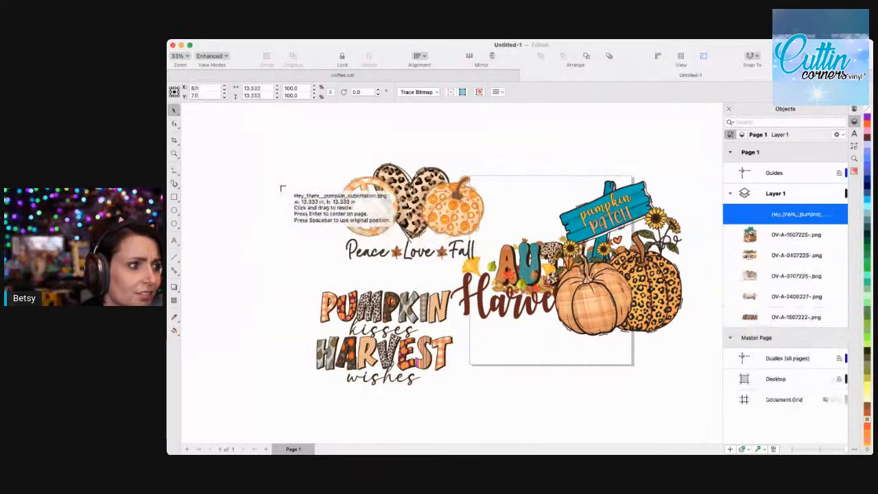
click(244, 159)
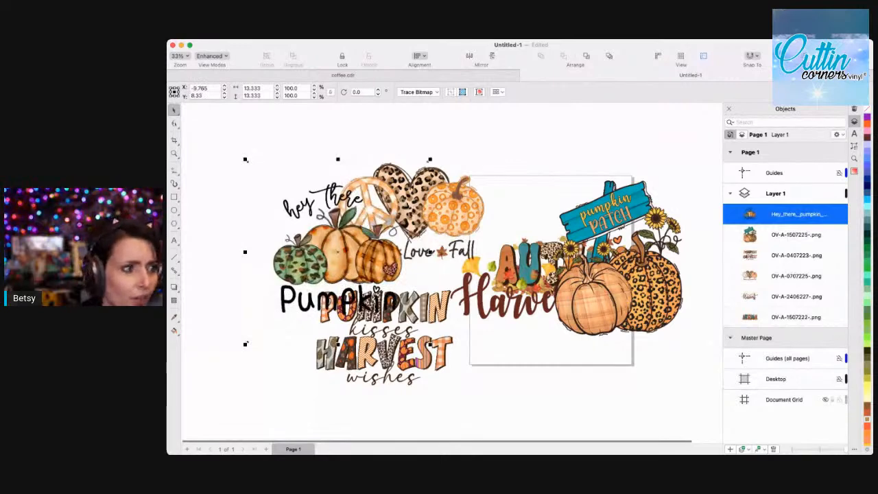
drag(404, 257, 371, 236)
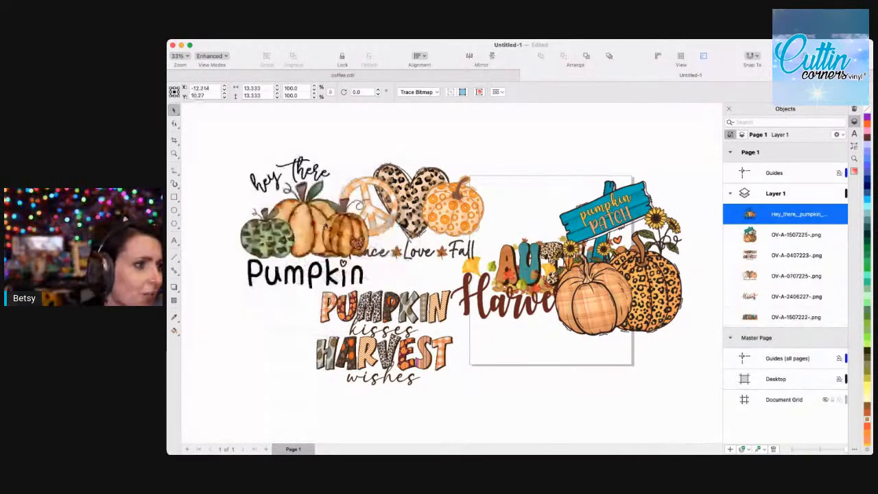
click(325, 222)
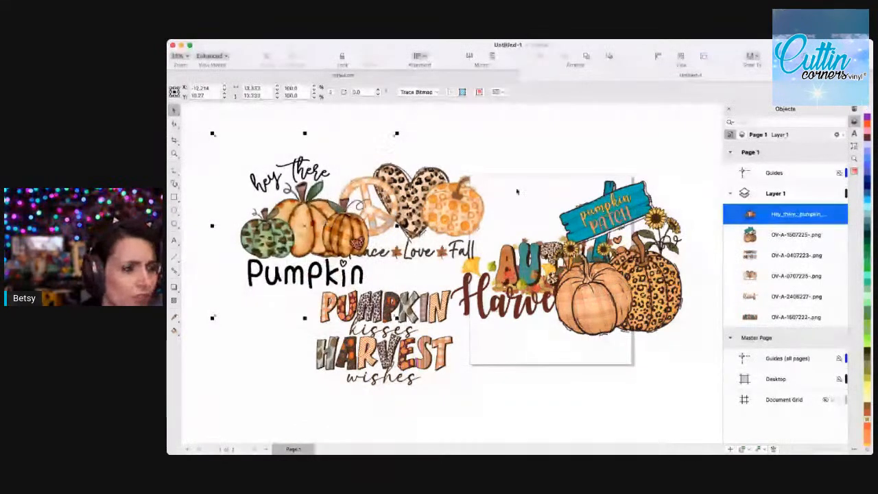
Import Hello_sweater_weather_sublimation.png at its original 13.333 by 13.333 inch size just below the page.
click(522, 235)
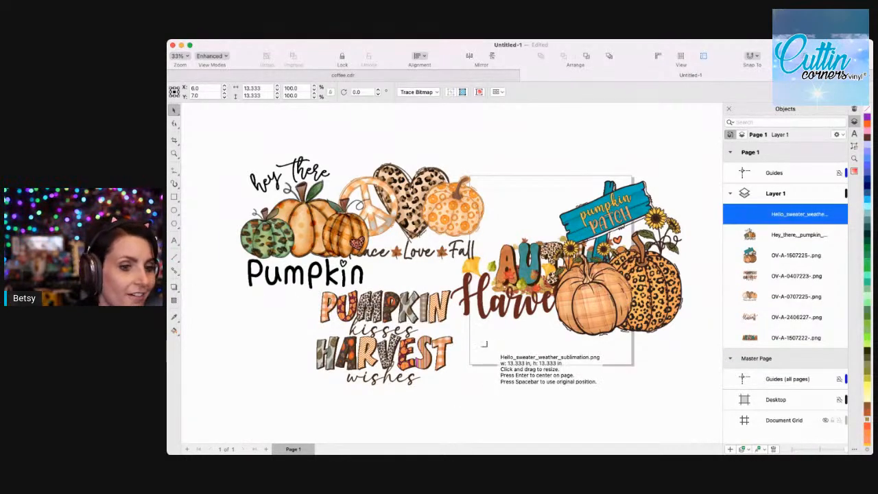
click(484, 344)
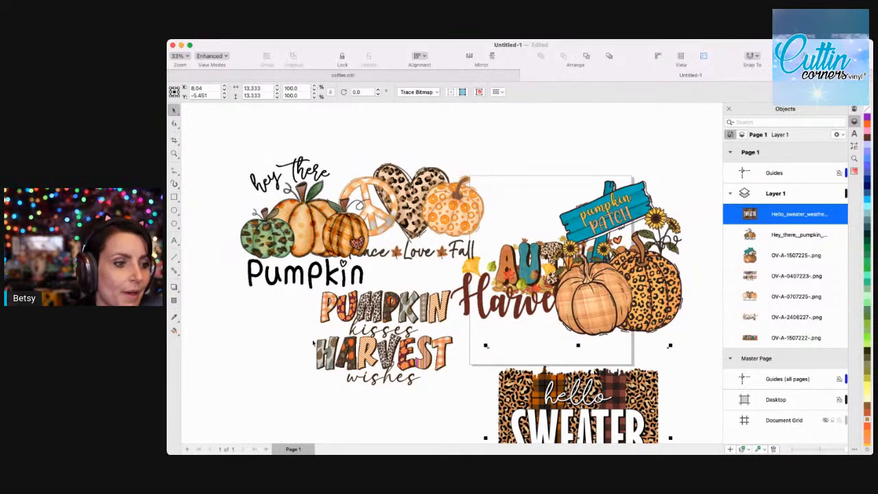
click(253, 303)
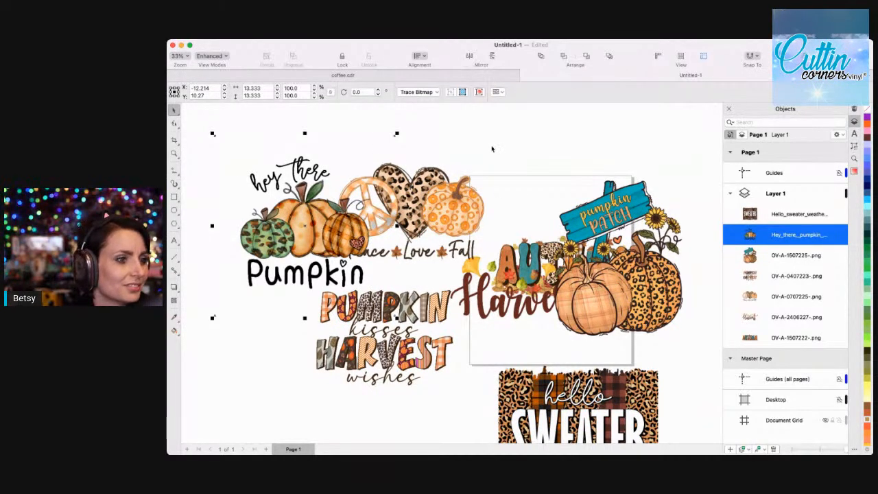
Look over all the imported fall designs on and around the page.
scroll(338, 209, down, 3)
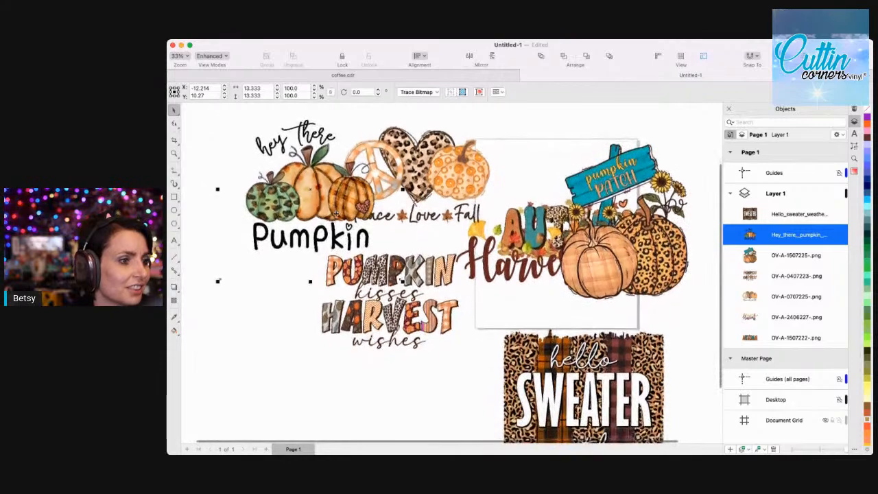
scroll(335, 214, down, 3)
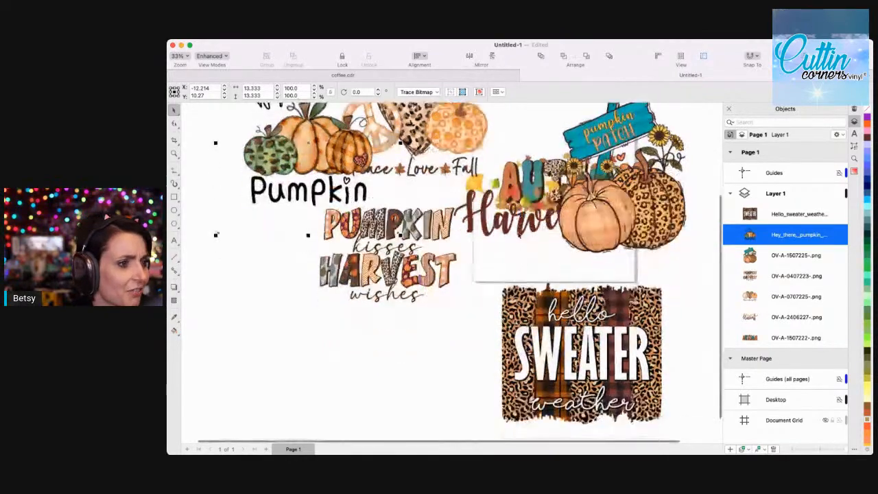
scroll(453, 271, up, 3)
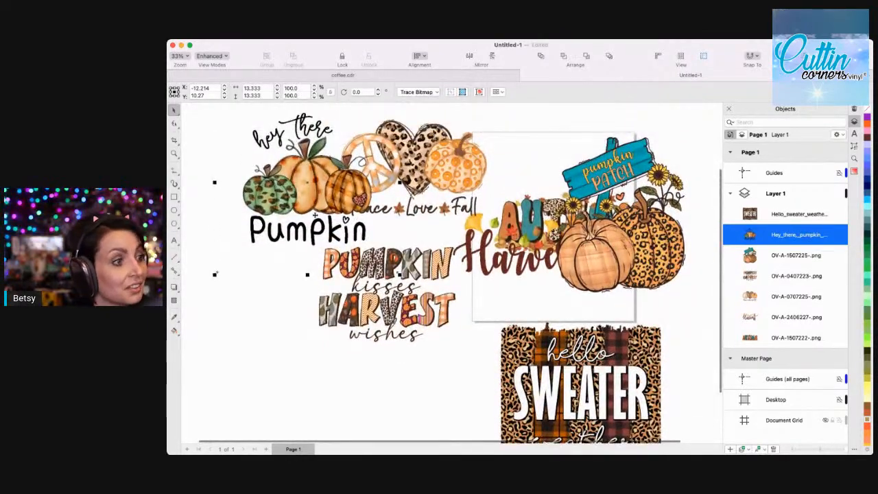
scroll(446, 274, down, 3)
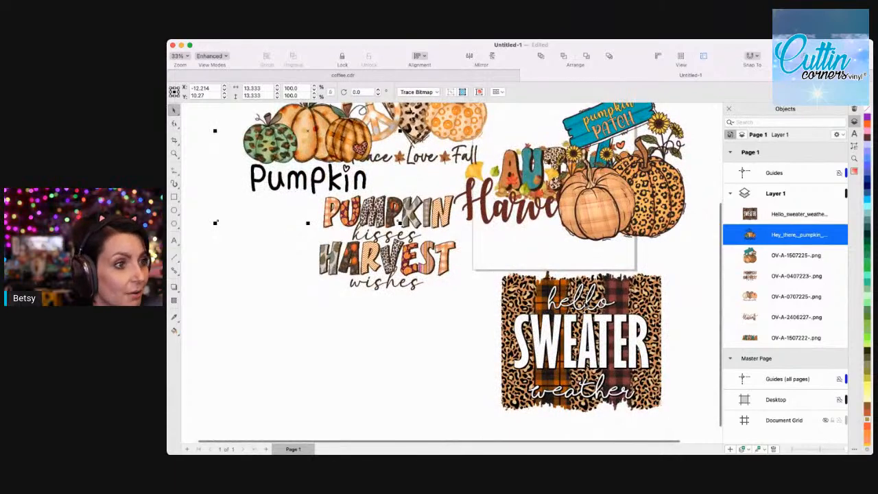
scroll(443, 281, up, 3)
scroll(443, 281, down, 3)
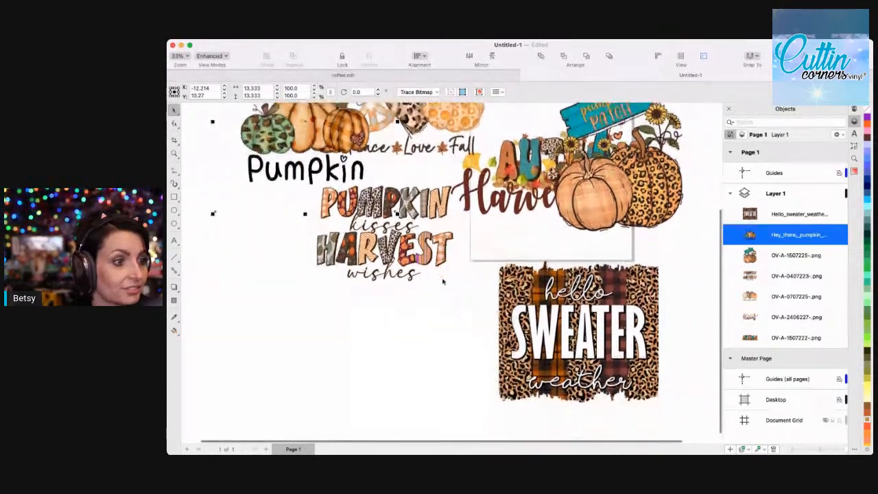
scroll(443, 281, down, 1)
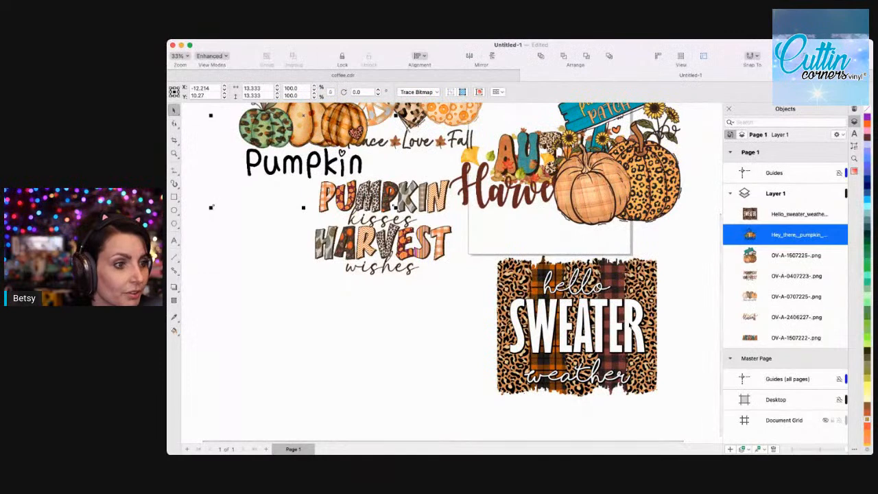
scroll(618, 323, up, 3)
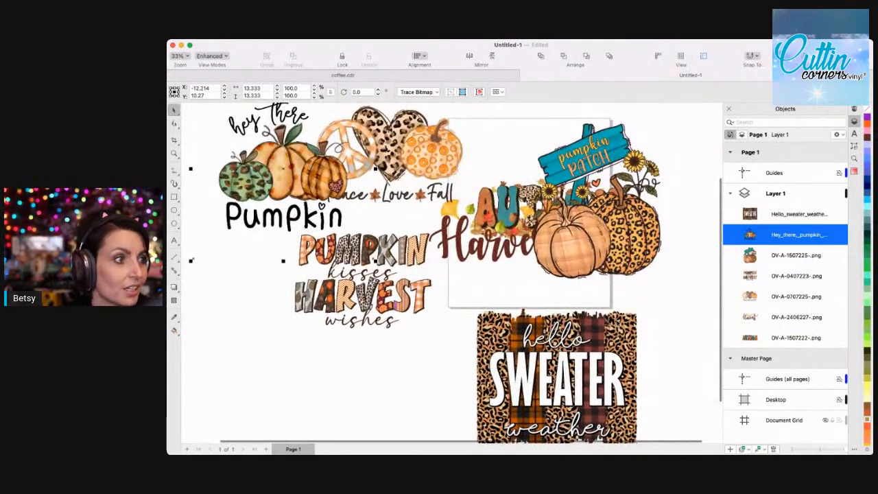
scroll(617, 323, left, 1)
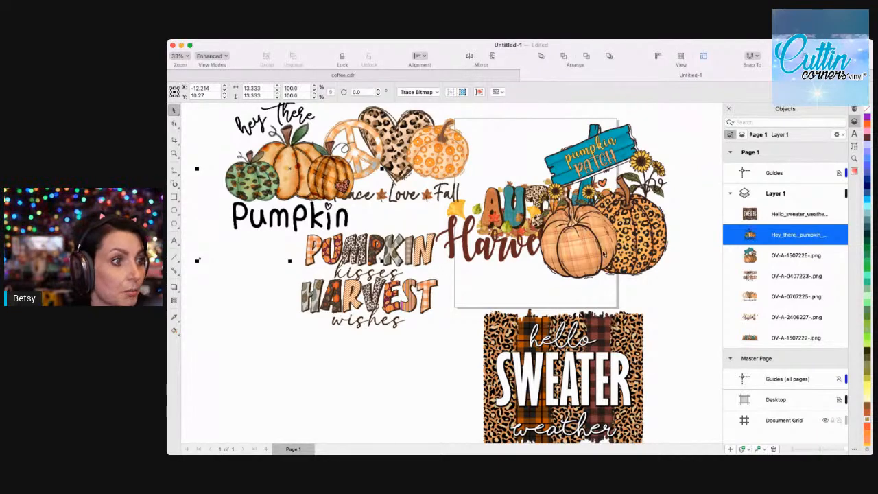
Move the Pumpkin Patch, Harvest and Autumn designs off the page to its lower left, and move Hello Sweater Weather onto the page.
drag(603, 254, 346, 344)
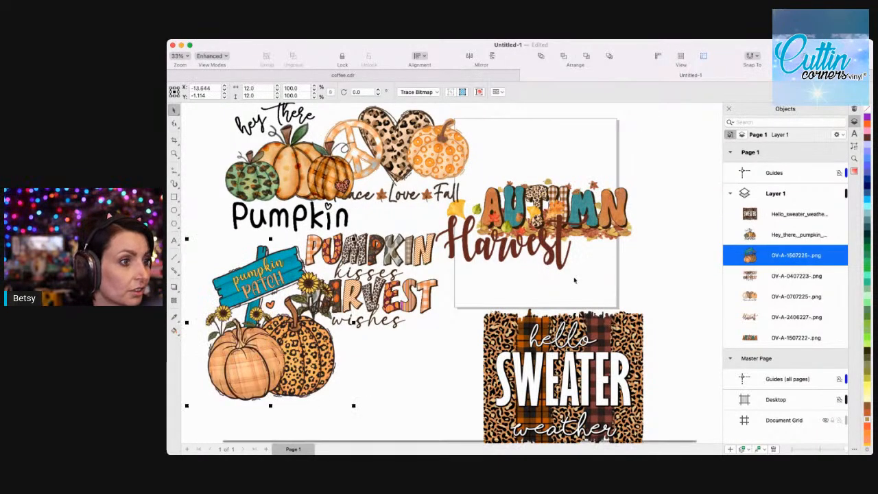
drag(606, 216, 392, 364)
drag(578, 373, 576, 199)
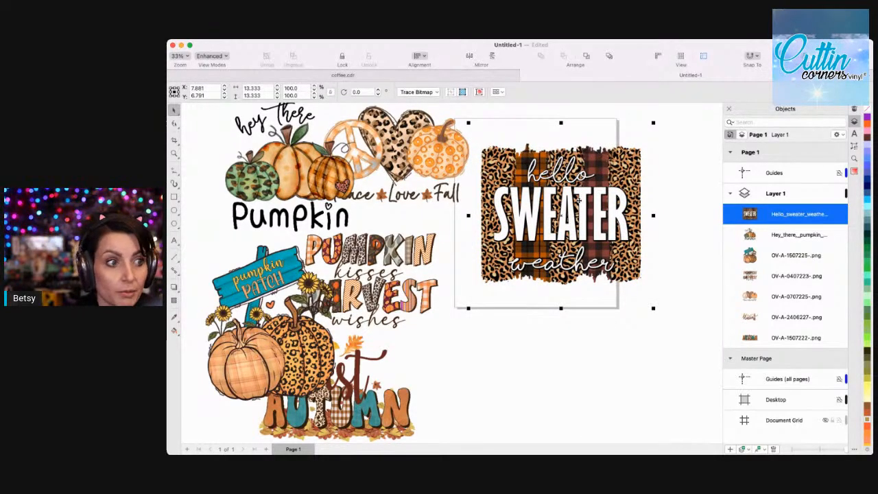
Shift Hello Sweater Weather slightly lower on the page and move the Hey There Pumpkin design directly beneath it.
drag(561, 203, 557, 216)
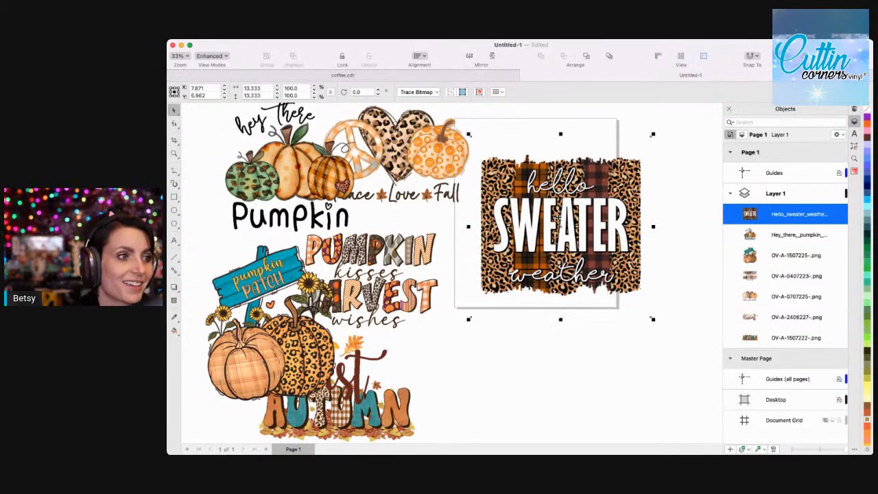
scroll(559, 216, down, 1)
scroll(559, 215, left, 1)
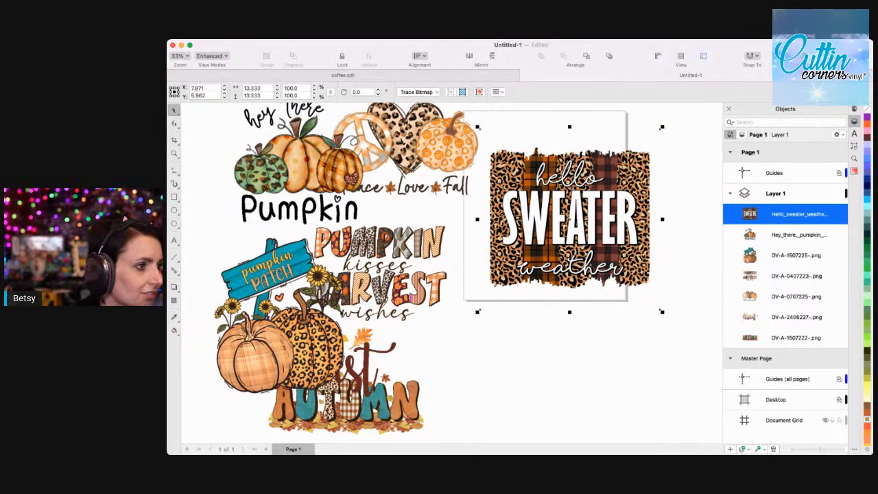
scroll(569, 219, down, 3)
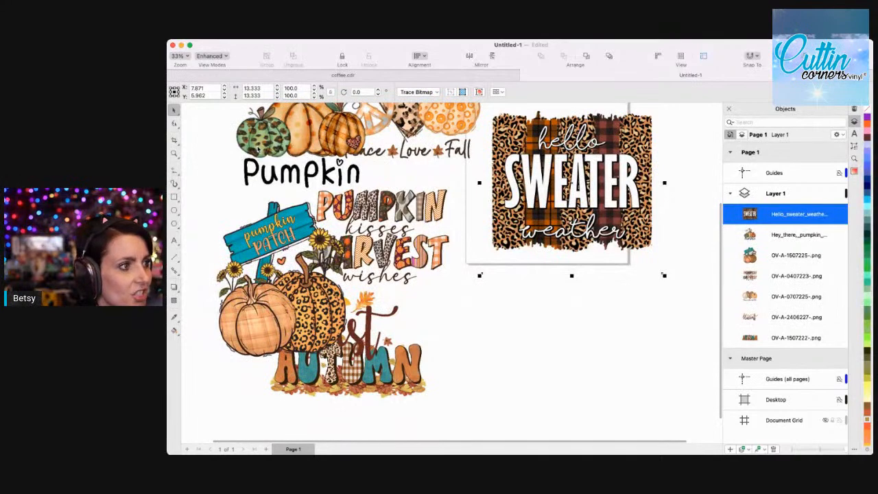
drag(259, 148, 551, 340)
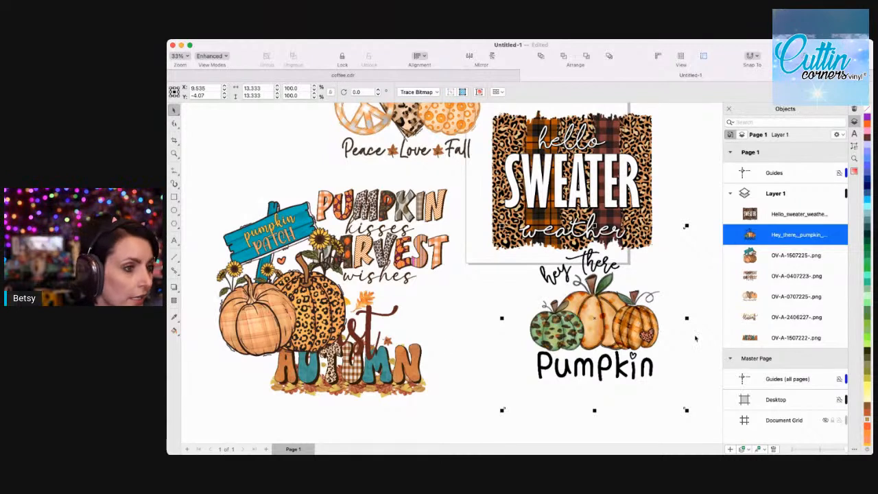
scroll(282, 276, up, 1)
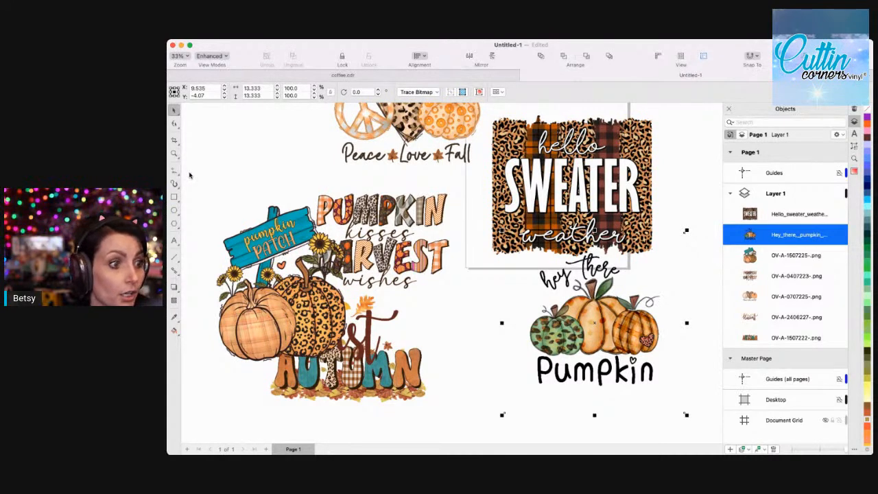
Use the Eraser tool to rub out most of the word Pumpkin in the Hey There Pumpkin design.
key(F10)
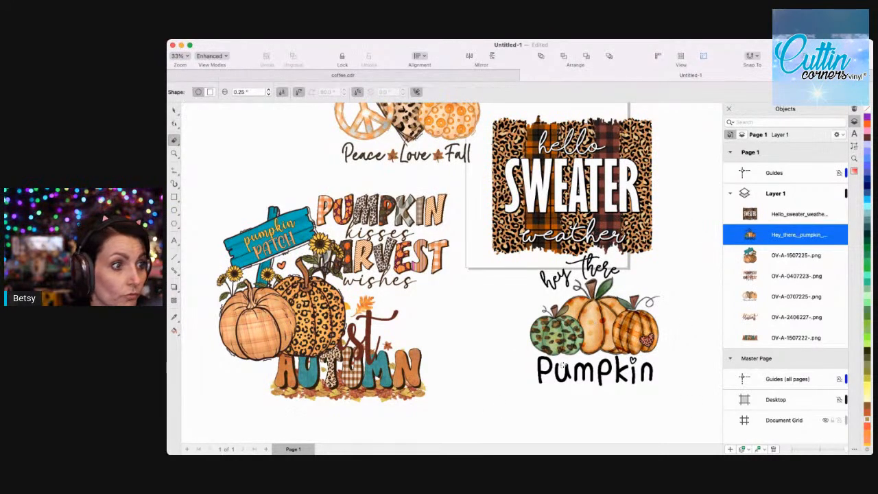
click(649, 371)
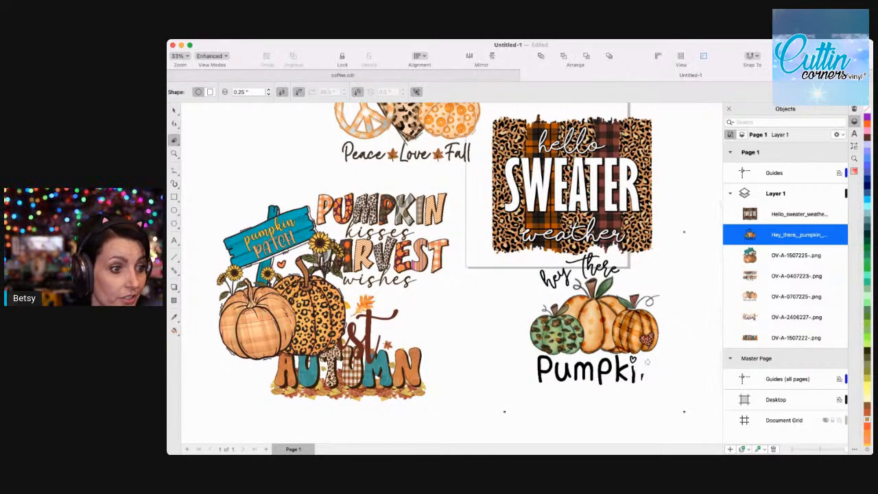
mouse_move(632, 362)
mouse_down()
mouse_move(644, 384)
mouse_move(634, 376)
mouse_move(547, 377)
mouse_move(641, 381)
mouse_up()
mouse_move(573, 382)
mouse_down()
mouse_move(640, 377)
mouse_move(551, 371)
mouse_up()
scroll(550, 372, left, 1)
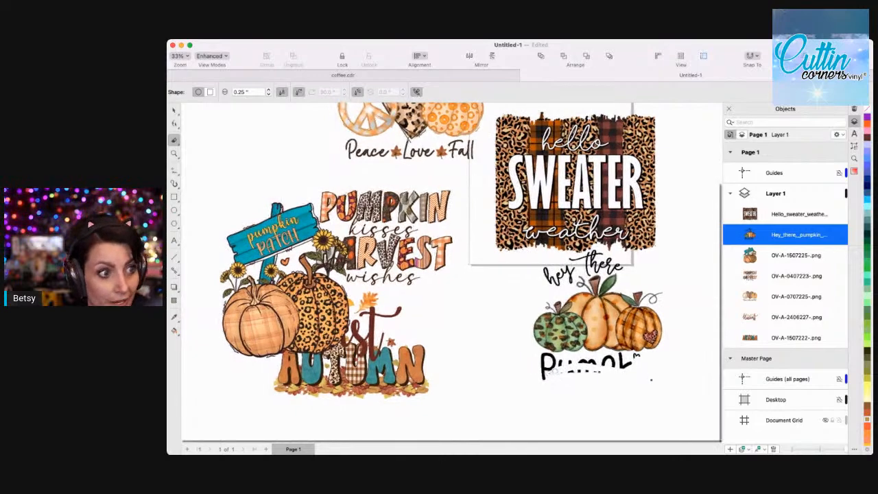
scroll(540, 358, right, 1)
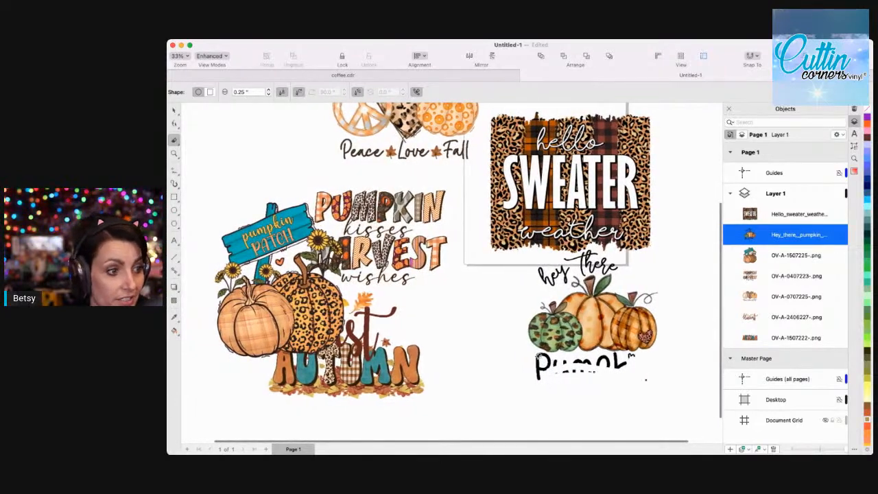
drag(541, 353, 538, 382)
scroll(539, 381, left, 2)
scroll(539, 381, up, 1)
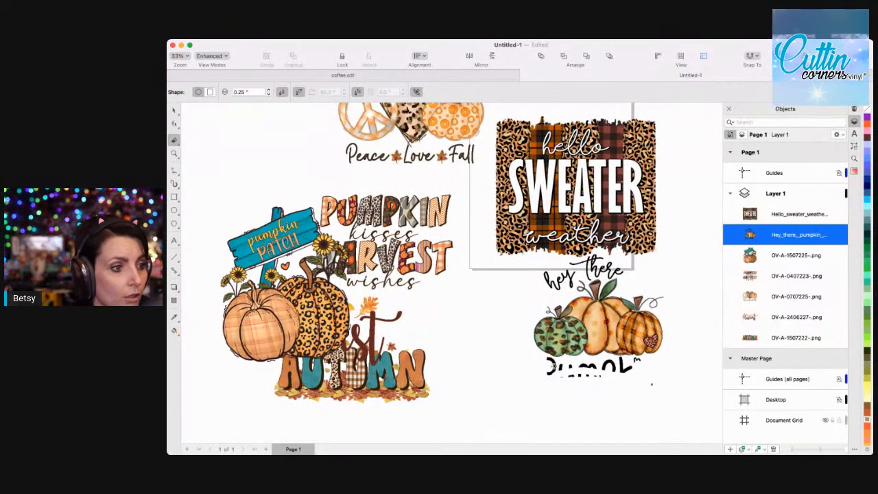
mouse_move(556, 374)
mouse_down()
mouse_move(567, 379)
mouse_move(545, 369)
mouse_move(633, 378)
mouse_move(644, 369)
mouse_move(617, 380)
mouse_move(648, 362)
mouse_move(631, 362)
mouse_move(613, 378)
mouse_move(639, 359)
mouse_move(614, 362)
mouse_up()
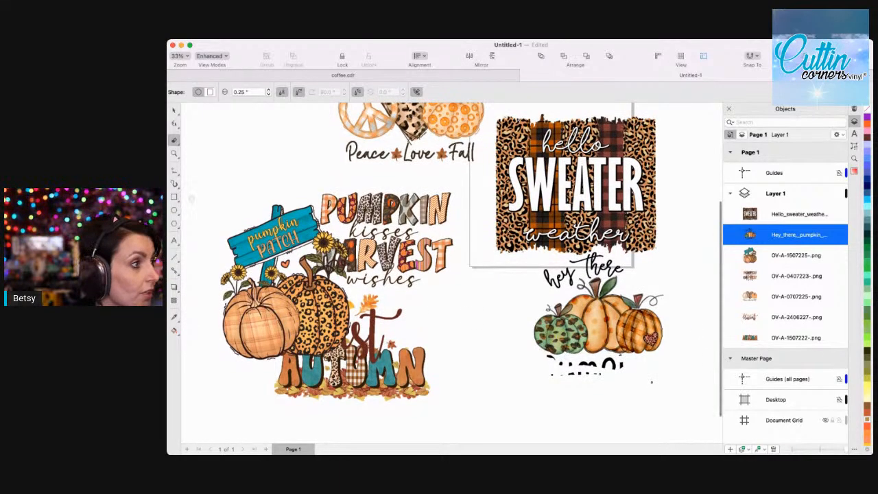
Erase the leftover middle letter fragments of the word Pumpkin beneath the three pumpkins.
click(175, 153)
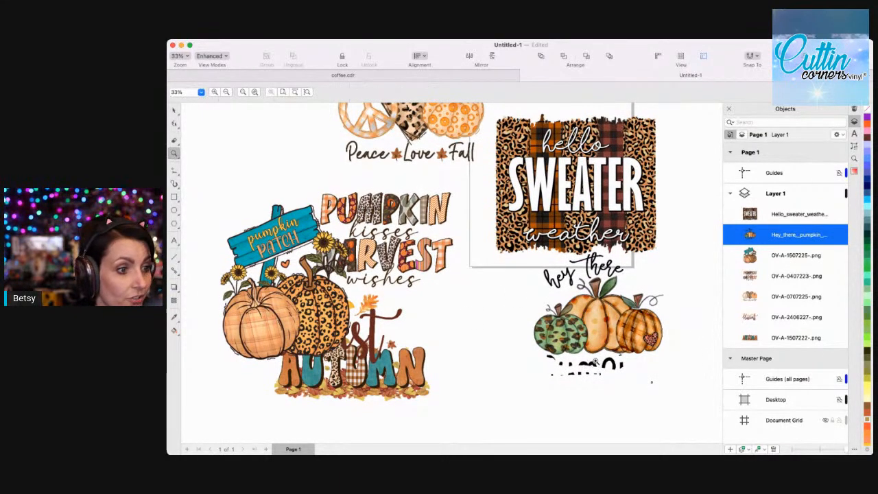
click(593, 363)
click(492, 280)
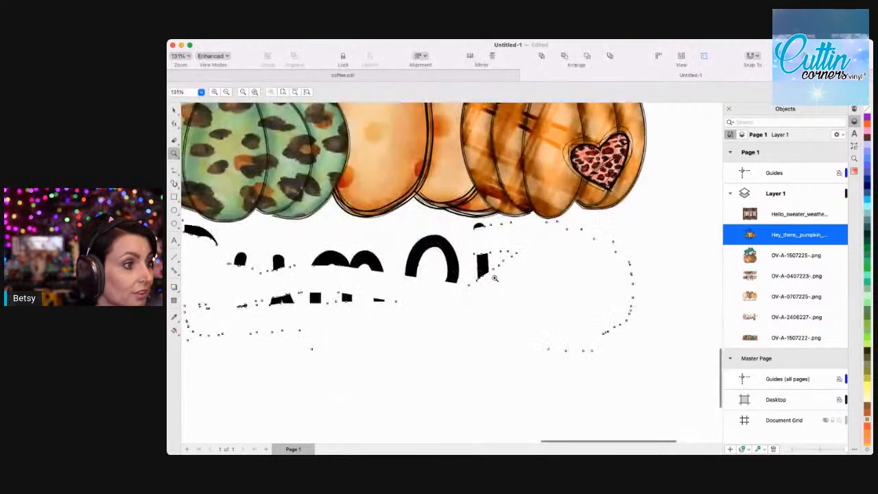
click(175, 139)
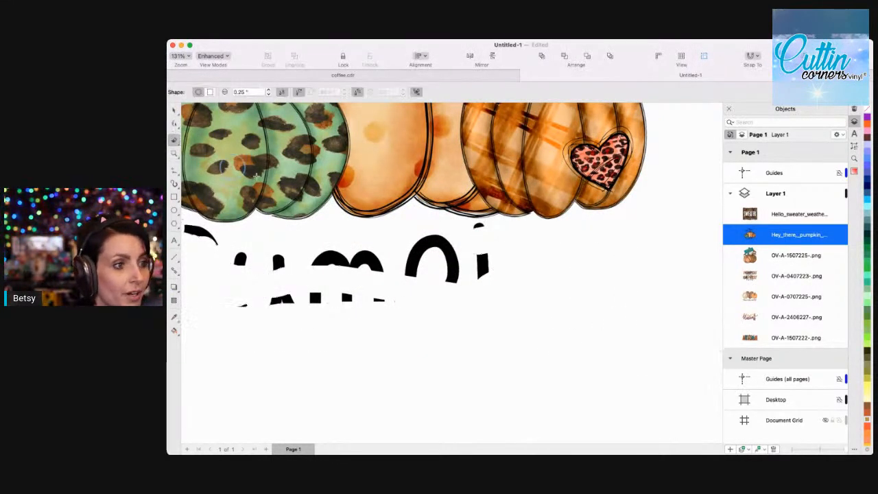
mouse_move(483, 235)
mouse_down()
mouse_move(458, 251)
mouse_move(516, 267)
mouse_move(468, 266)
mouse_move(515, 259)
mouse_move(462, 264)
mouse_move(481, 258)
mouse_move(485, 275)
mouse_move(413, 272)
mouse_move(465, 255)
mouse_move(412, 241)
mouse_move(460, 272)
mouse_move(365, 257)
mouse_move(517, 273)
mouse_move(325, 261)
mouse_move(313, 252)
mouse_move(397, 284)
mouse_move(350, 292)
mouse_move(296, 287)
mouse_move(283, 268)
mouse_move(239, 261)
mouse_move(365, 305)
mouse_move(354, 319)
mouse_move(243, 291)
mouse_move(319, 338)
mouse_move(208, 310)
mouse_up()
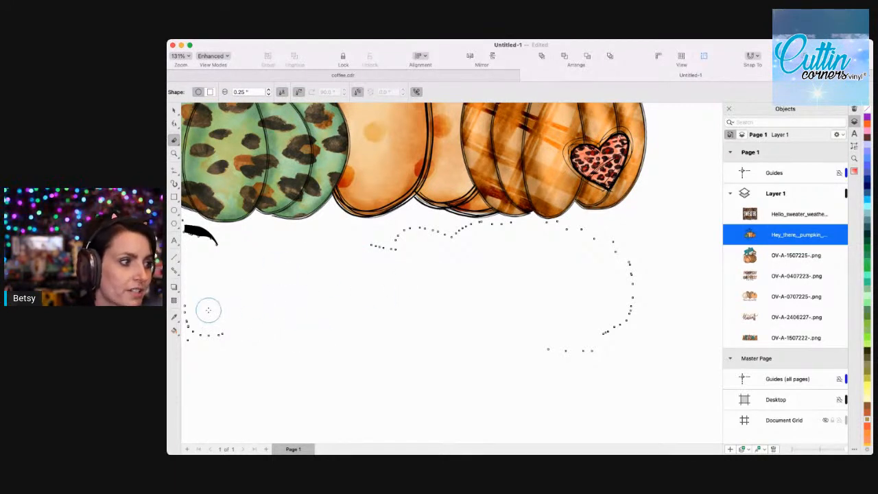
Erase the last piece of the letter P and clear the area below the green leopard-print pumpkin.
mouse_move(602, 310)
mouse_down()
mouse_move(587, 348)
mouse_move(487, 336)
mouse_move(464, 237)
mouse_move(483, 236)
mouse_move(449, 242)
mouse_up()
scroll(421, 246, left, 10)
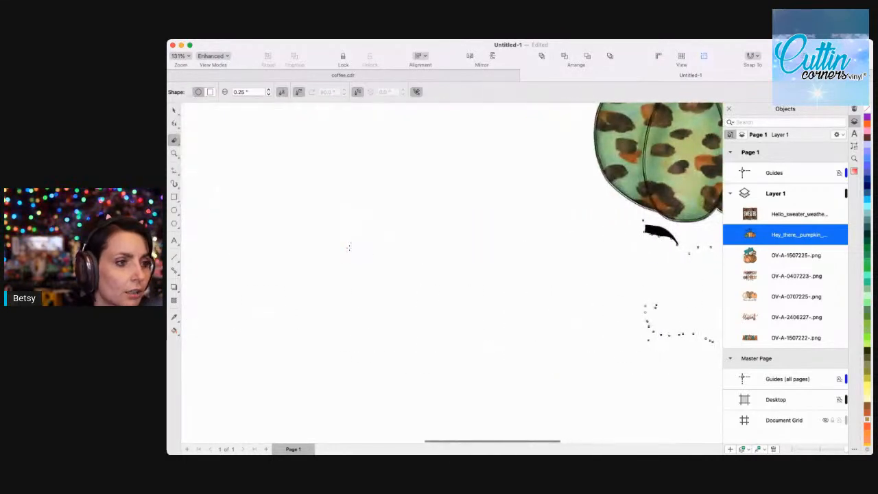
mouse_move(629, 265)
mouse_down()
mouse_move(575, 231)
mouse_move(480, 277)
mouse_move(627, 345)
mouse_move(575, 293)
mouse_move(479, 282)
mouse_move(593, 334)
mouse_move(515, 310)
mouse_move(625, 255)
mouse_move(594, 239)
mouse_move(489, 254)
mouse_move(543, 285)
mouse_move(556, 266)
mouse_move(454, 286)
mouse_up()
scroll(453, 287, right, 6)
scroll(251, 288, down, 2)
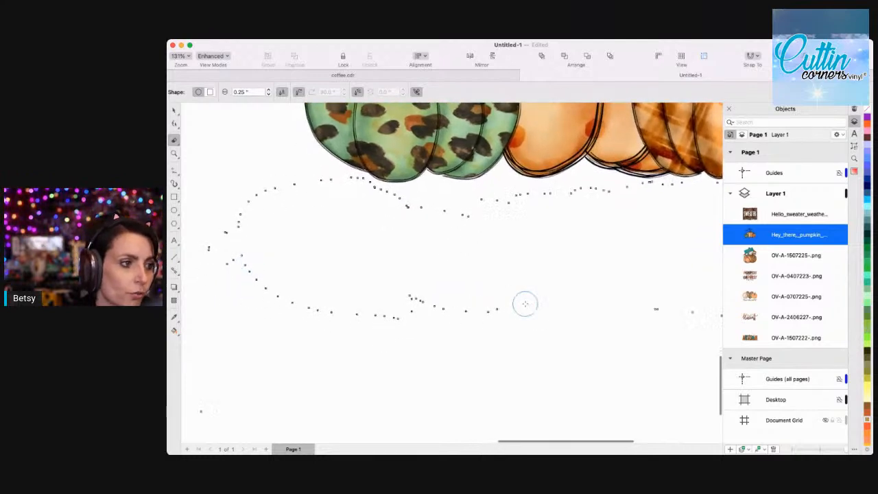
mouse_move(515, 317)
mouse_down()
mouse_move(277, 269)
mouse_move(247, 255)
mouse_move(222, 218)
mouse_move(228, 235)
mouse_move(408, 314)
mouse_move(449, 323)
mouse_move(252, 284)
mouse_move(410, 341)
mouse_move(441, 247)
mouse_move(434, 219)
mouse_move(377, 205)
mouse_up()
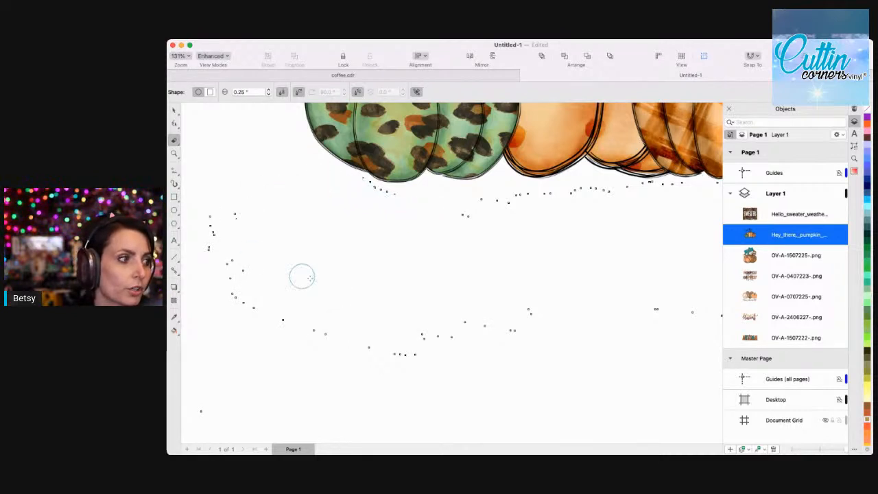
Erase any remaining traces of lettering below the orange and plaid pumpkins.
scroll(445, 336, right, 5)
scroll(323, 337, right, 2)
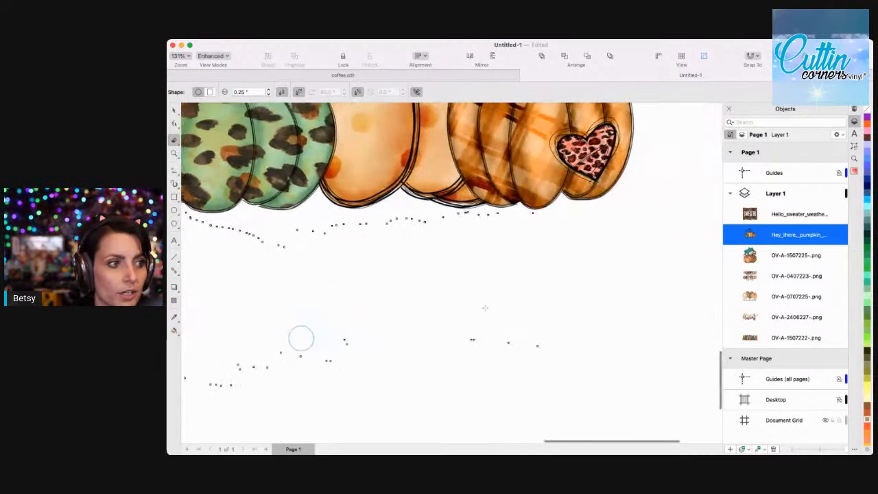
mouse_move(396, 329)
mouse_down()
mouse_move(542, 353)
mouse_move(580, 330)
mouse_move(676, 314)
mouse_move(612, 262)
mouse_move(612, 245)
mouse_move(609, 322)
mouse_move(599, 342)
mouse_move(444, 339)
mouse_move(455, 338)
mouse_move(313, 351)
mouse_up()
mouse_move(623, 310)
mouse_down()
mouse_move(530, 345)
mouse_move(601, 335)
mouse_move(478, 375)
mouse_move(397, 353)
mouse_move(521, 364)
mouse_move(414, 355)
mouse_up()
scroll(413, 355, right, 2)
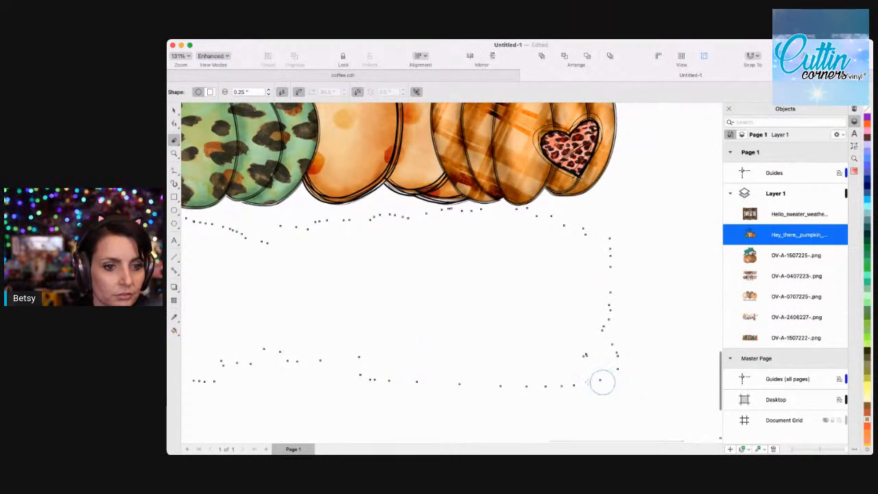
scroll(601, 378, right, 3)
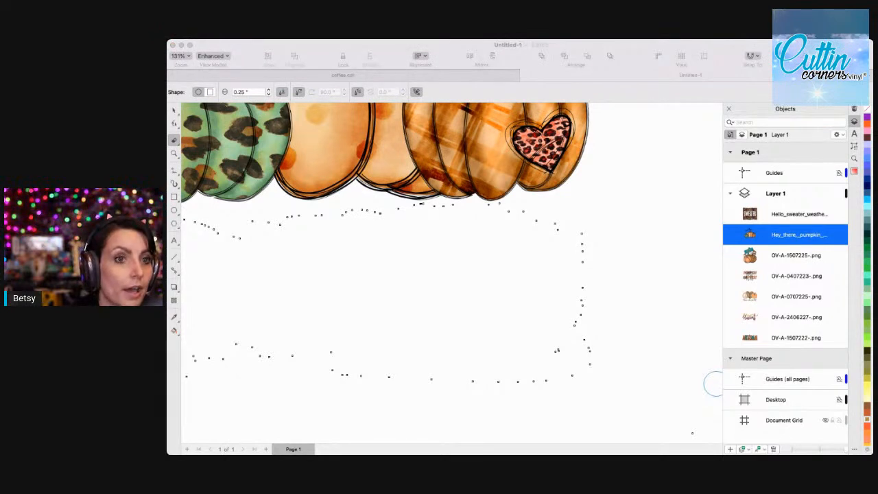
click(343, 247)
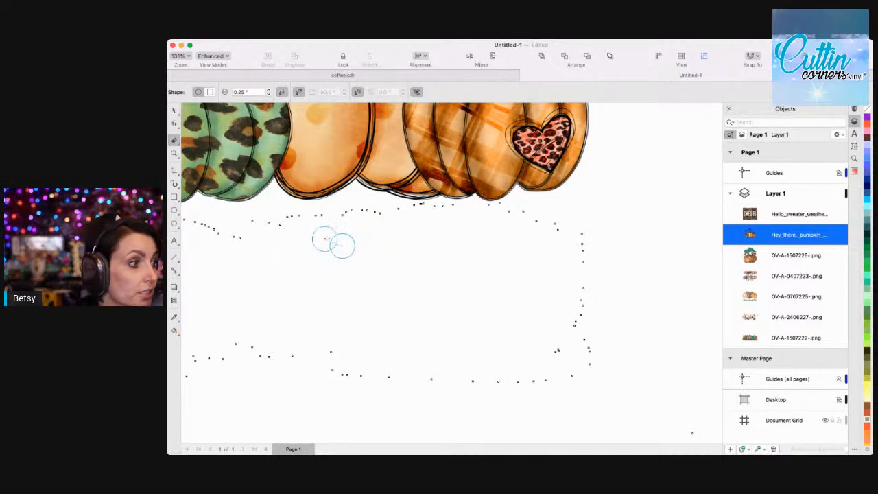
Erase the ending letters of the word there above the pumpkin stems.
scroll(286, 317, up, 3)
scroll(286, 317, up, 10)
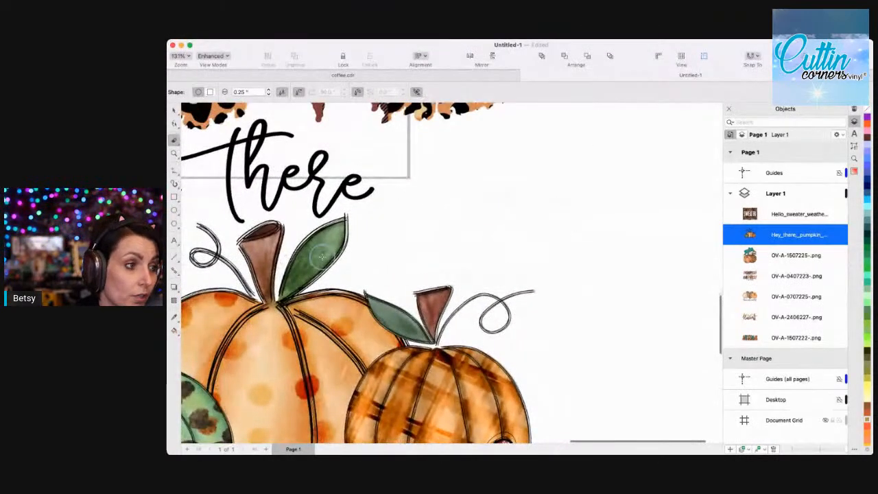
scroll(321, 256, up, 3)
scroll(322, 257, left, 3)
mouse_move(431, 244)
mouse_down()
mouse_move(406, 227)
mouse_move(363, 226)
mouse_move(414, 215)
mouse_move(401, 212)
mouse_move(329, 223)
mouse_move(429, 260)
mouse_move(366, 243)
mouse_up()
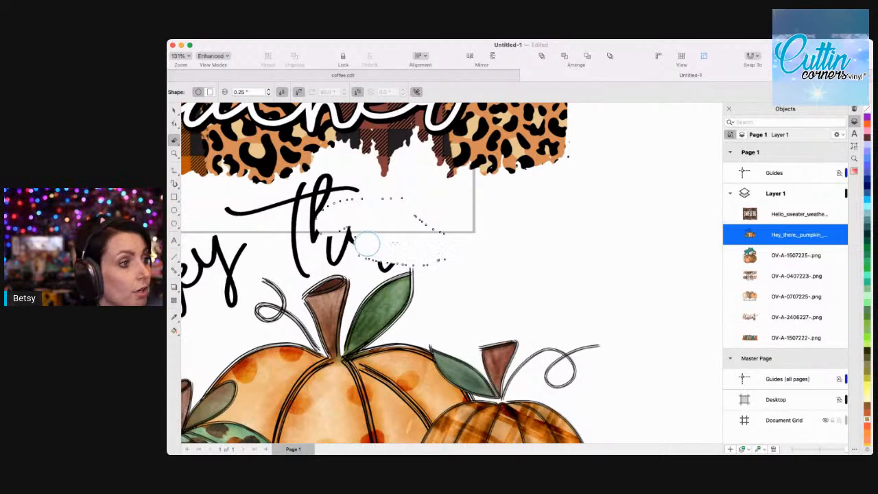
mouse_move(446, 238)
mouse_down()
mouse_move(372, 201)
mouse_move(339, 207)
mouse_move(397, 199)
mouse_move(328, 219)
mouse_move(348, 255)
mouse_move(379, 265)
mouse_move(387, 259)
mouse_move(325, 235)
mouse_move(350, 244)
mouse_move(331, 251)
mouse_up()
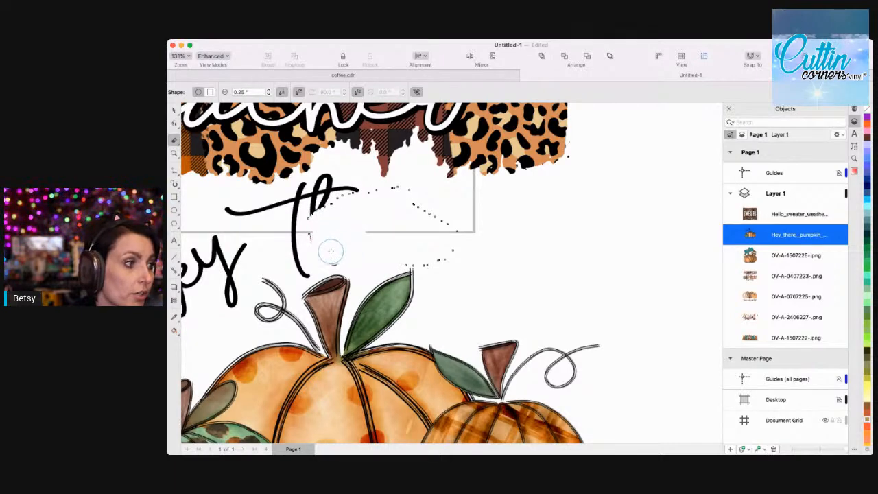
Erase the letter h and the stem of the t in the word there.
scroll(331, 251, up, 2)
scroll(331, 251, left, 2)
scroll(351, 266, up, 2)
scroll(351, 266, left, 3)
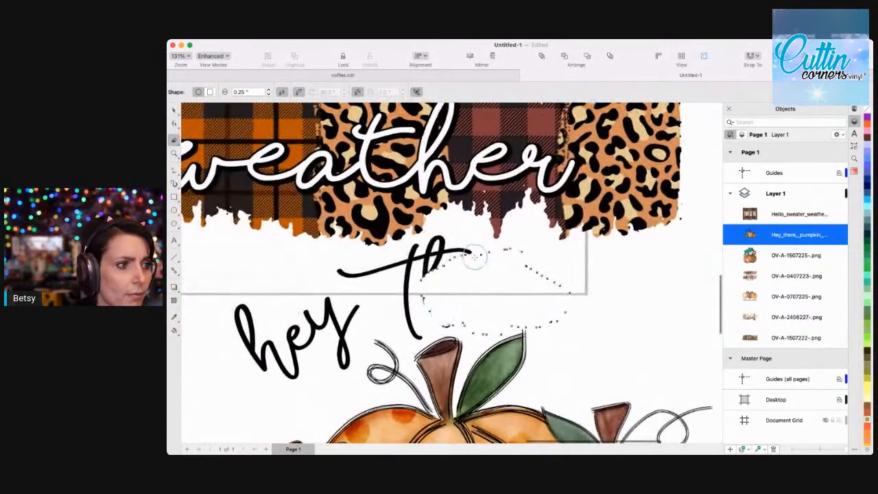
mouse_move(462, 261)
mouse_down()
mouse_move(443, 246)
mouse_move(407, 274)
mouse_up()
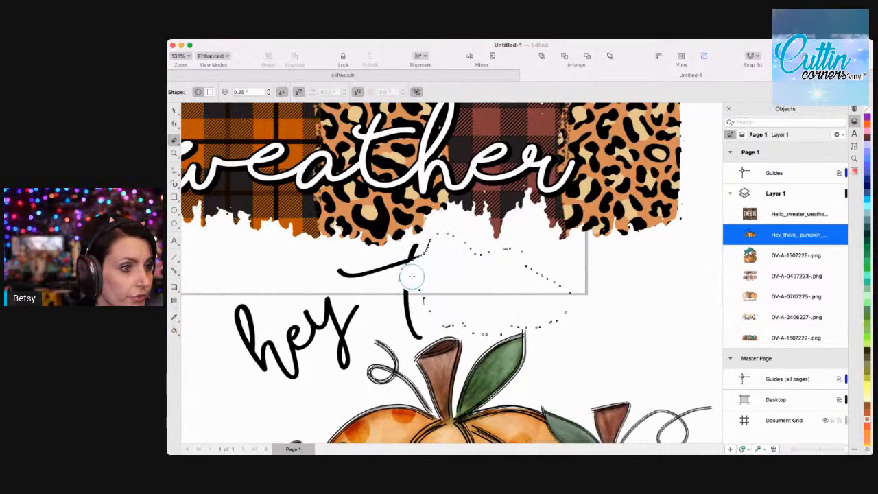
scroll(411, 275, up, 2)
scroll(411, 275, left, 3)
scroll(463, 293, down, 1)
scroll(462, 293, left, 3)
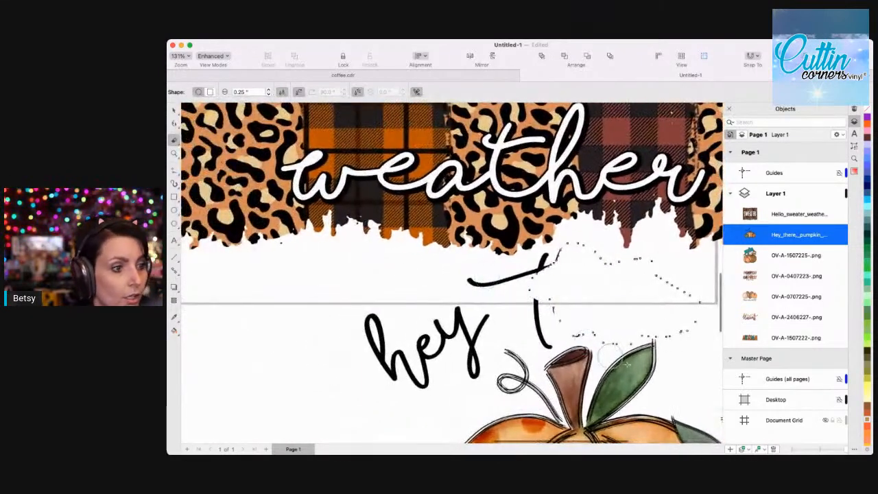
mouse_move(568, 325)
mouse_down()
mouse_move(531, 325)
mouse_move(543, 340)
mouse_move(519, 298)
mouse_move(550, 307)
mouse_move(512, 298)
mouse_move(572, 320)
mouse_up()
scroll(572, 320, down, 1)
scroll(573, 320, right, 1)
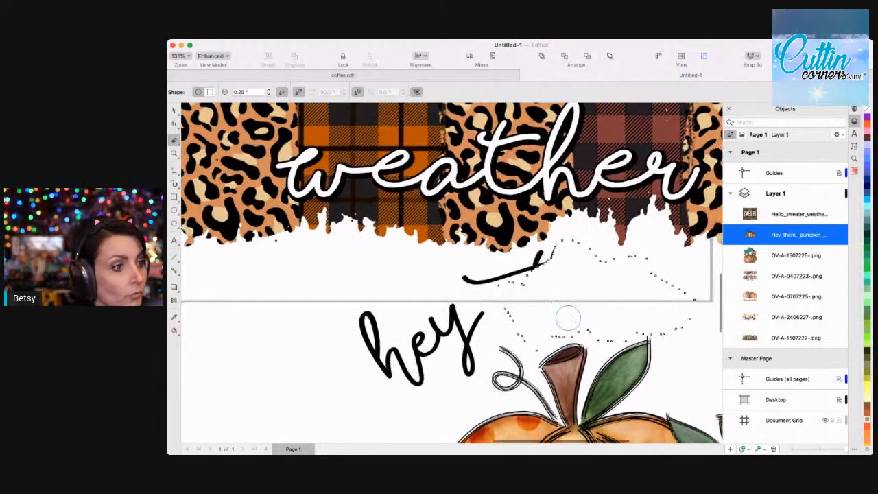
Erase the remaining crossbar of the t and the word hey above the pumpkins.
mouse_move(556, 261)
mouse_down()
mouse_move(459, 292)
mouse_move(425, 290)
mouse_move(475, 281)
mouse_move(427, 292)
mouse_move(484, 318)
mouse_move(489, 302)
mouse_move(459, 344)
mouse_move(464, 363)
mouse_up()
mouse_move(458, 309)
mouse_down()
mouse_move(433, 328)
mouse_move(465, 319)
mouse_move(424, 361)
mouse_move(436, 388)
mouse_move(364, 362)
mouse_move(356, 323)
mouse_move(381, 327)
mouse_move(412, 355)
mouse_up()
scroll(355, 346, right, 3)
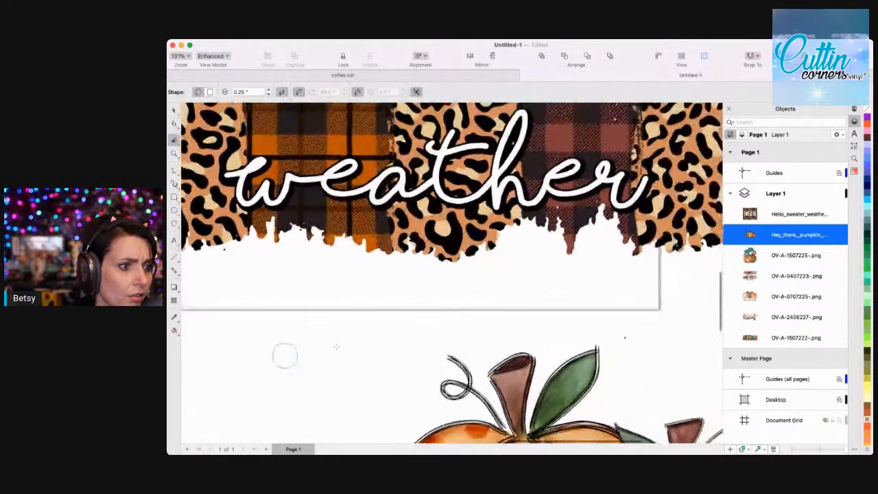
Erase the stray speck left above the pumpkins near the page's lower right corner.
scroll(615, 333, right, 10)
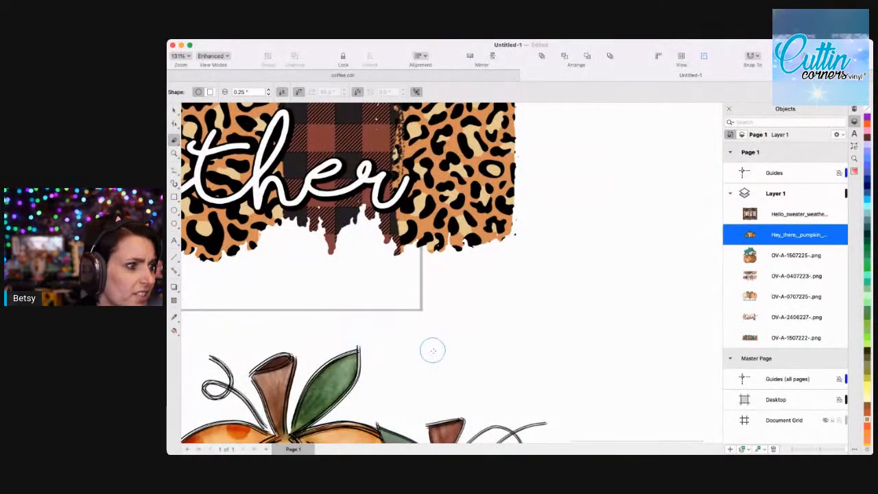
scroll(380, 343, up, 2)
scroll(424, 324, left, 5)
scroll(424, 323, left, 3)
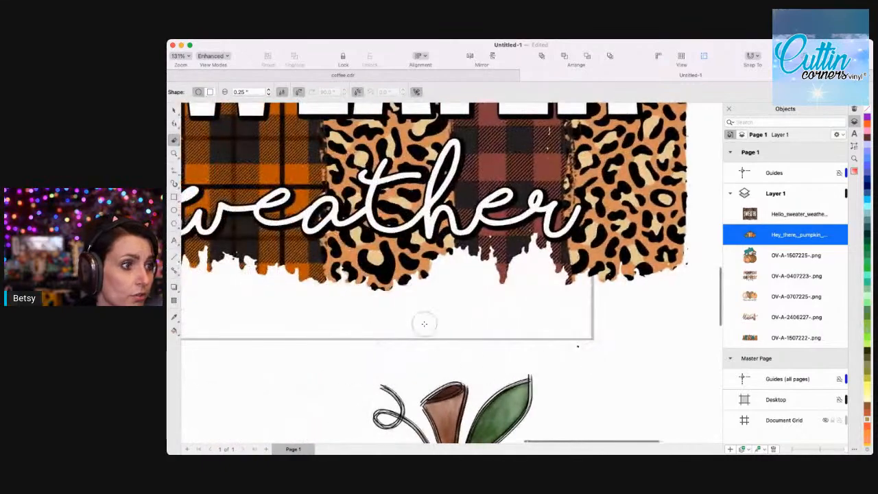
scroll(421, 319, down, 5)
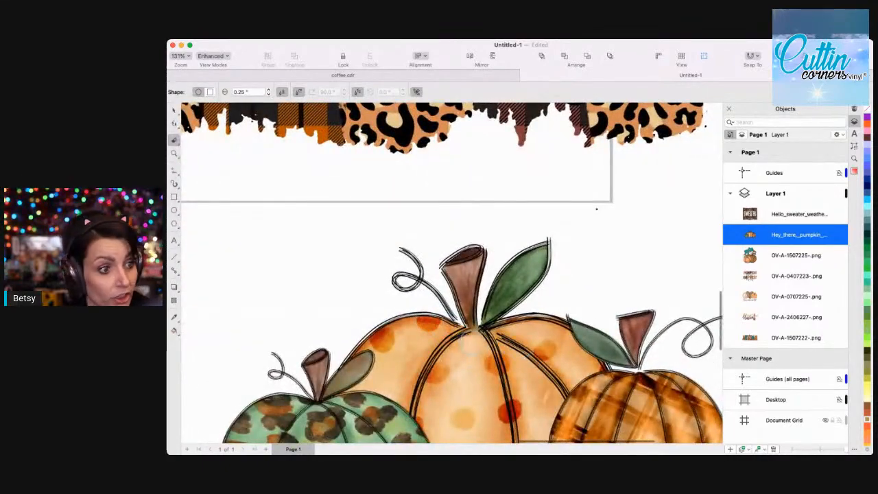
scroll(307, 282, right, 4)
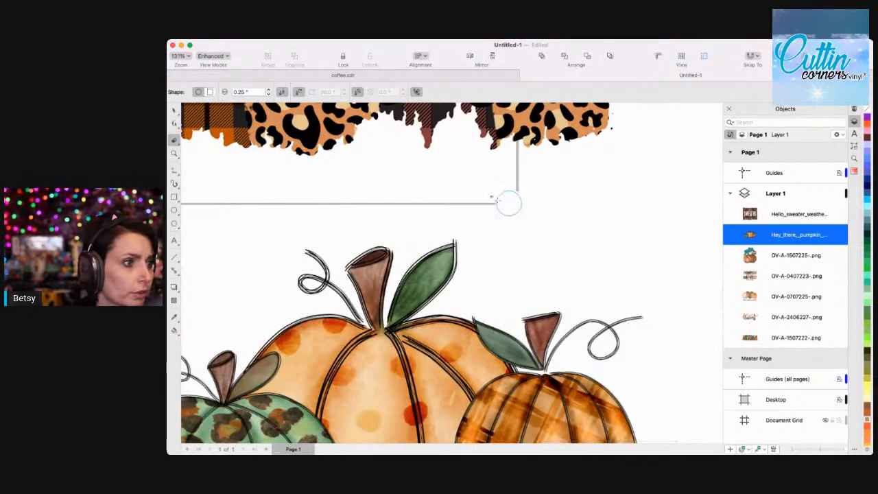
mouse_move(507, 203)
mouse_down()
mouse_move(480, 197)
mouse_move(534, 219)
mouse_move(606, 221)
mouse_move(500, 192)
mouse_move(377, 201)
mouse_up()
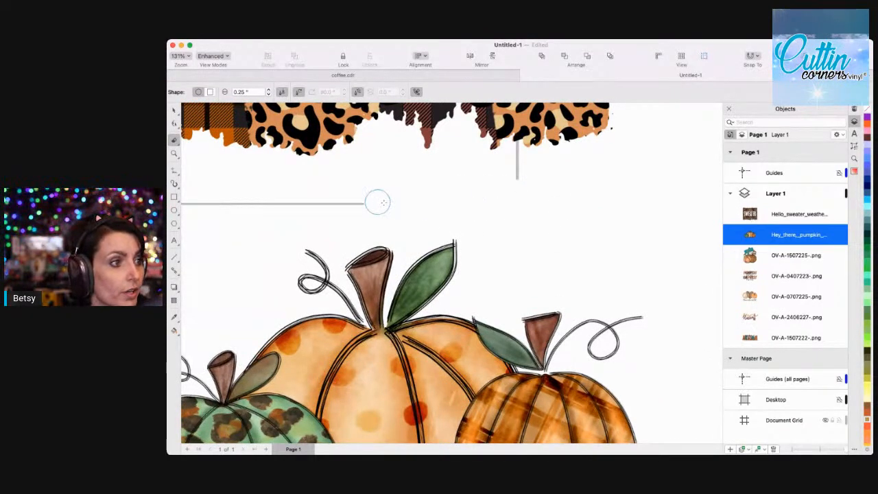
Erase the leftover marks across the area above the pumpkin stems, inside the page's lower right corner.
drag(523, 190, 451, 186)
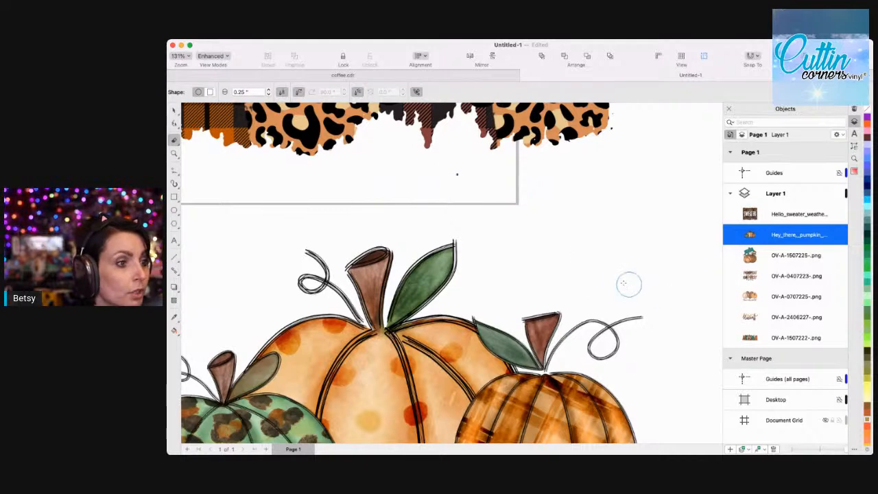
click(175, 153)
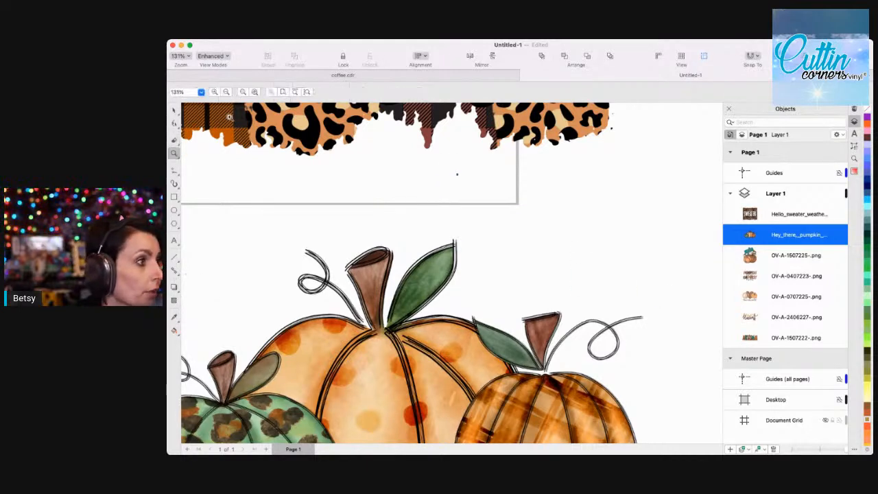
click(225, 92)
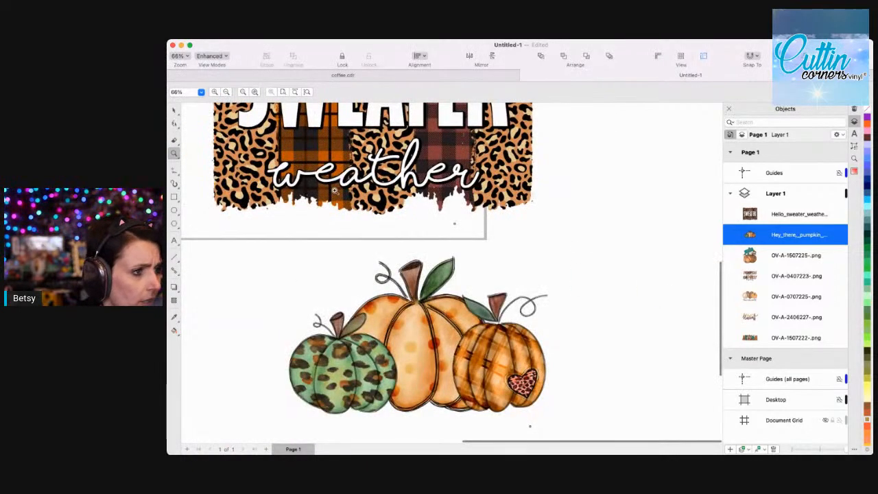
scroll(412, 222, down, 3)
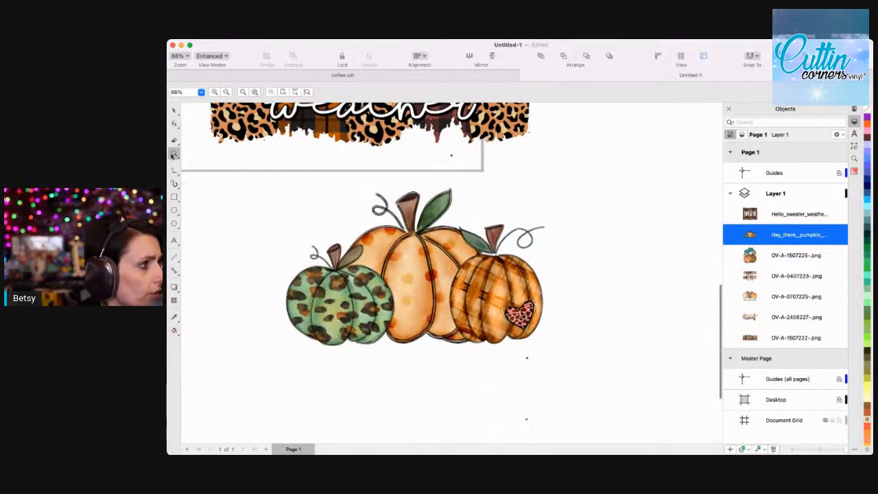
Move the pumpkins image into the empty space to the right of the Hello Sweater Weather design.
click(175, 111)
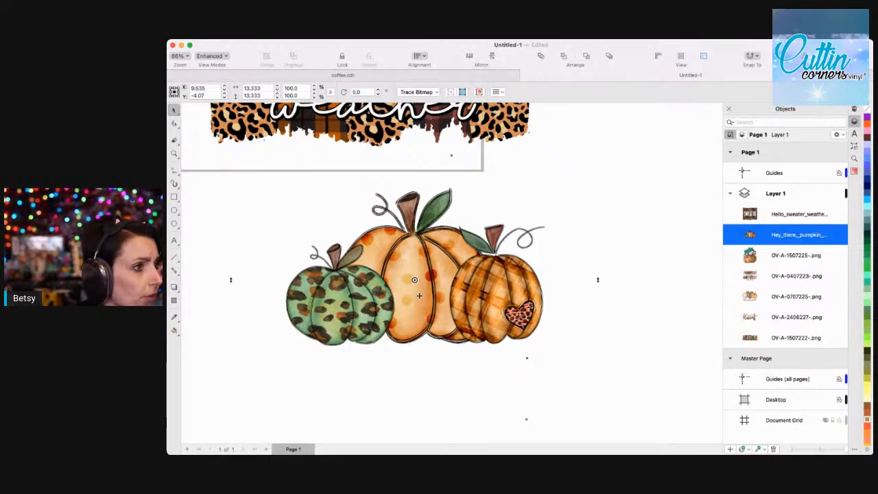
scroll(418, 295, up, 8)
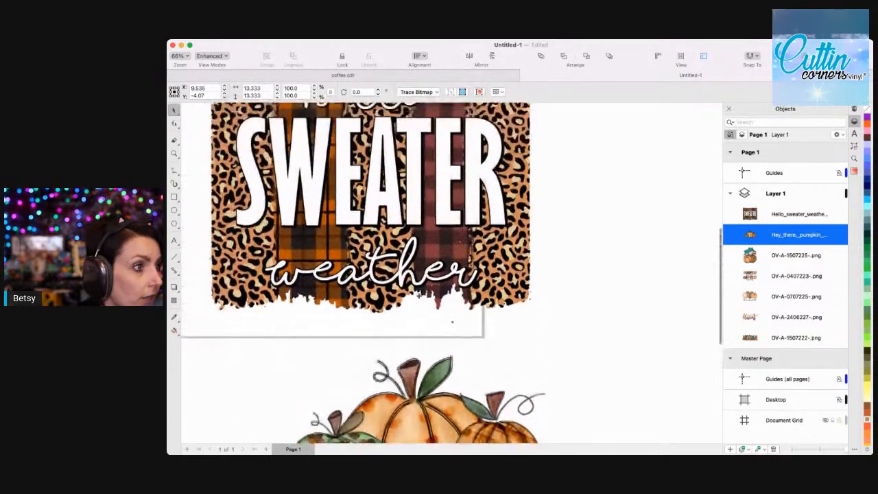
click(174, 153)
click(226, 92)
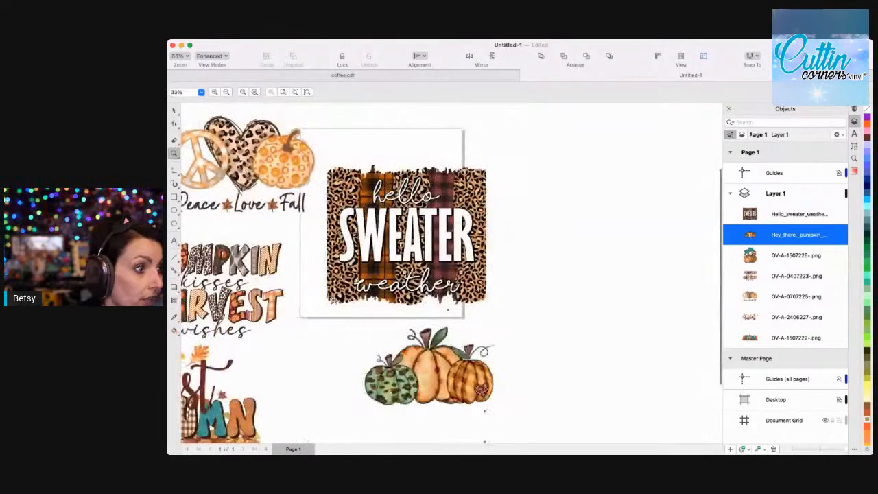
click(174, 110)
drag(414, 379, 582, 297)
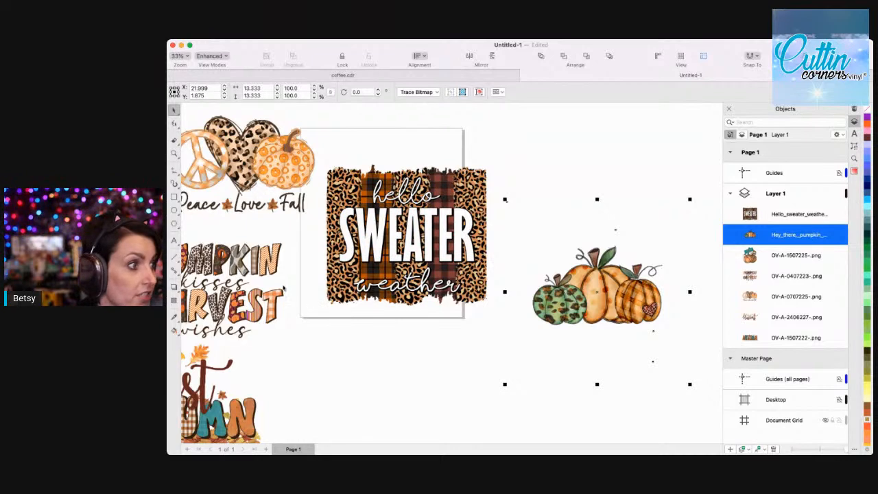
Set the eraser nib size to 1.0 inch and erase the stray marks around the pumpkins.
click(173, 140)
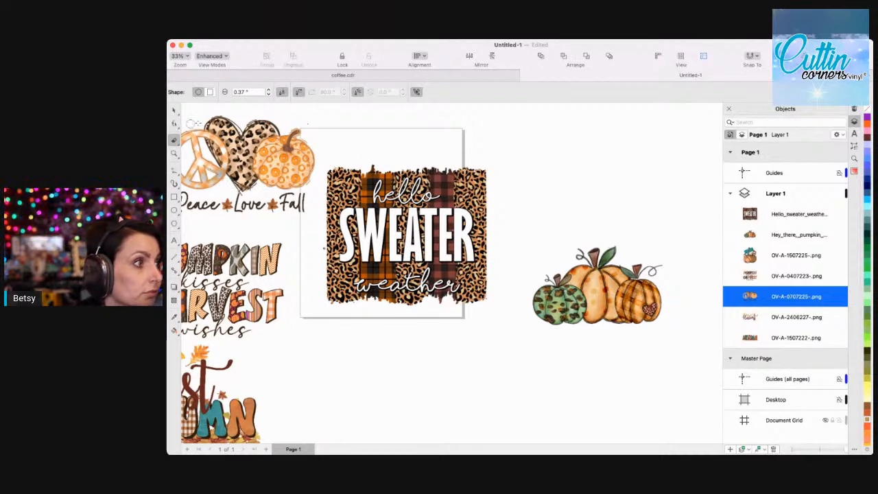
click(255, 92)
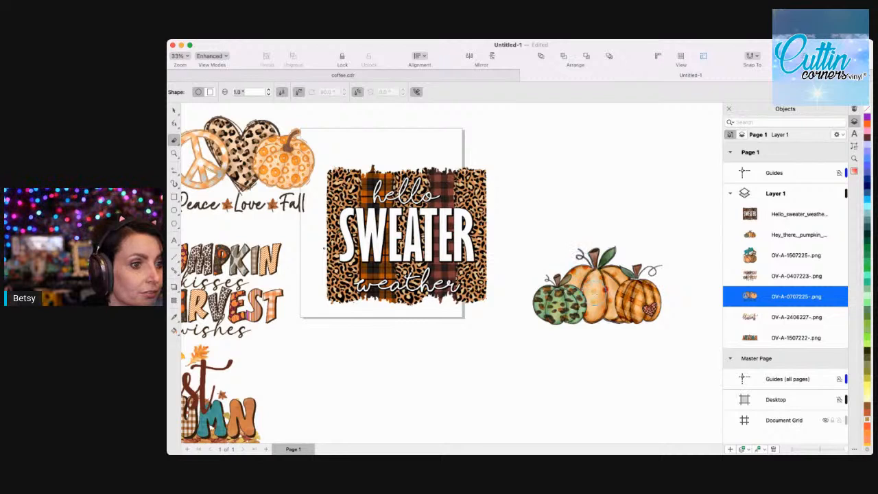
click(596, 285)
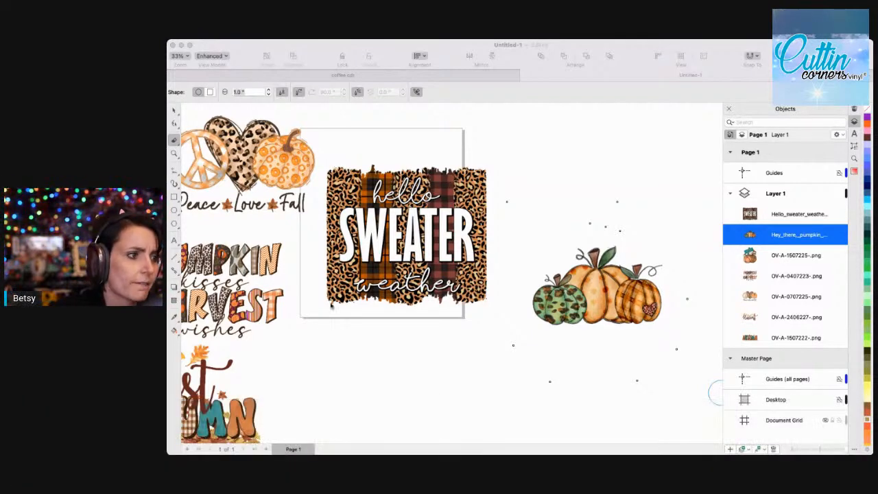
click(375, 353)
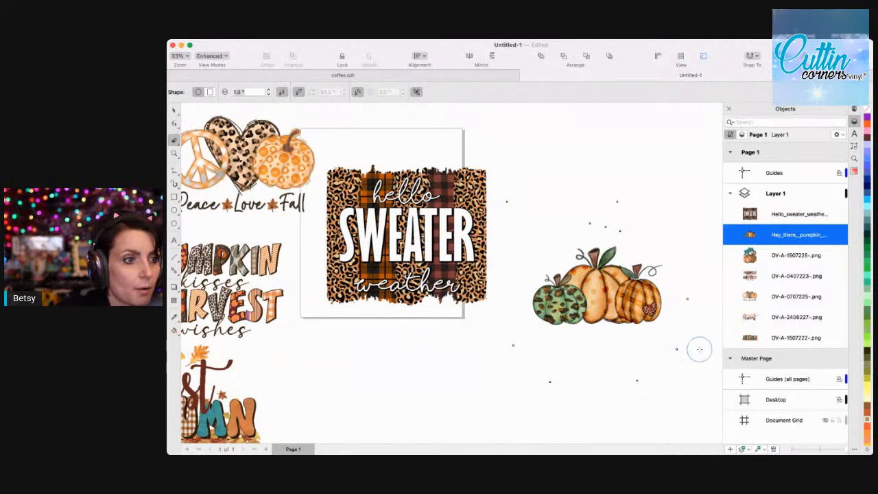
With the Peace Love Fall design selected, draw a crop frame about 10.7 by 6.4 inches around the pumpkins.
click(173, 109)
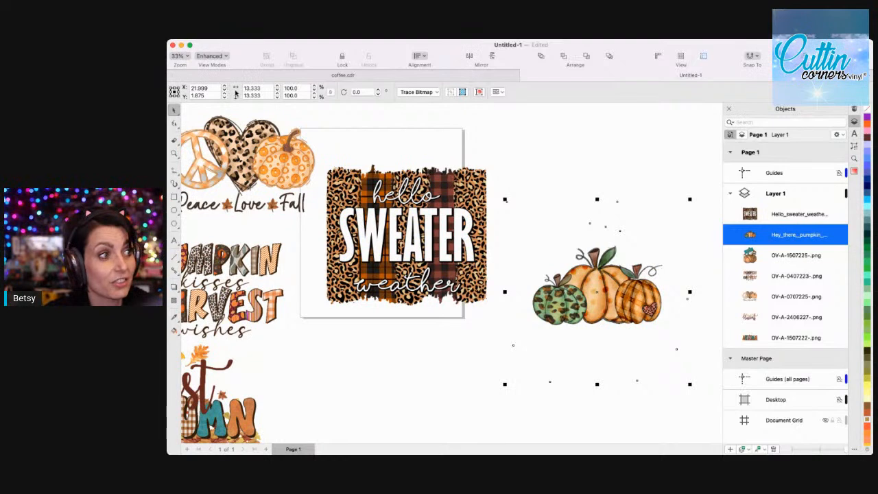
click(173, 141)
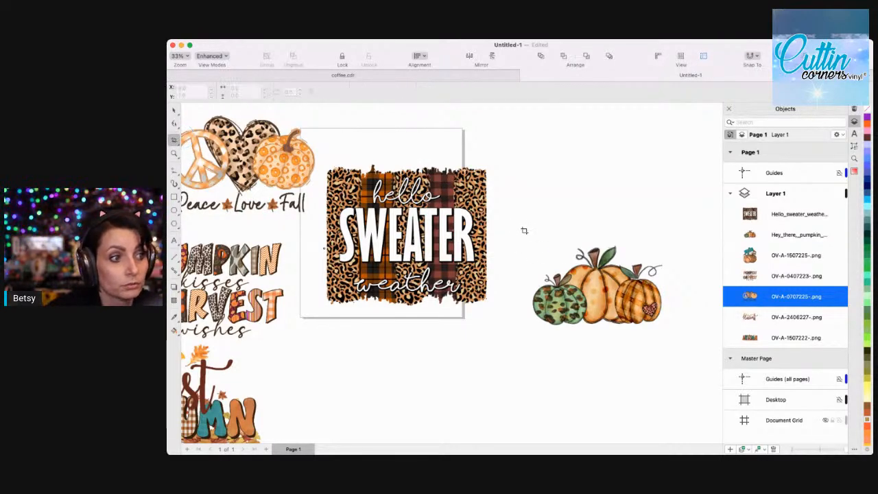
drag(524, 230, 548, 304)
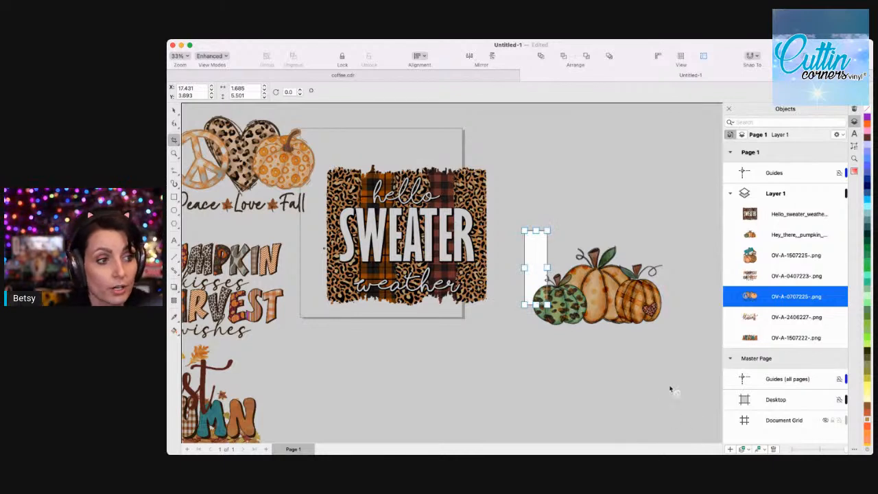
drag(548, 269, 668, 309)
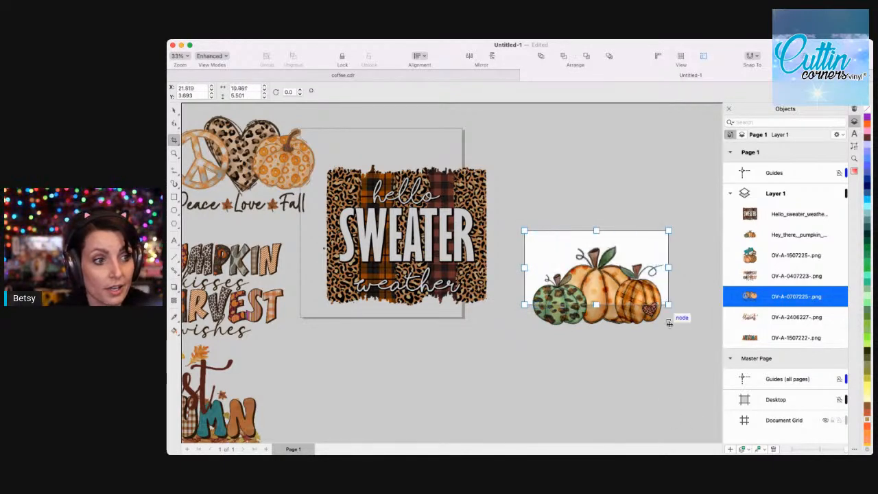
drag(595, 304, 595, 331)
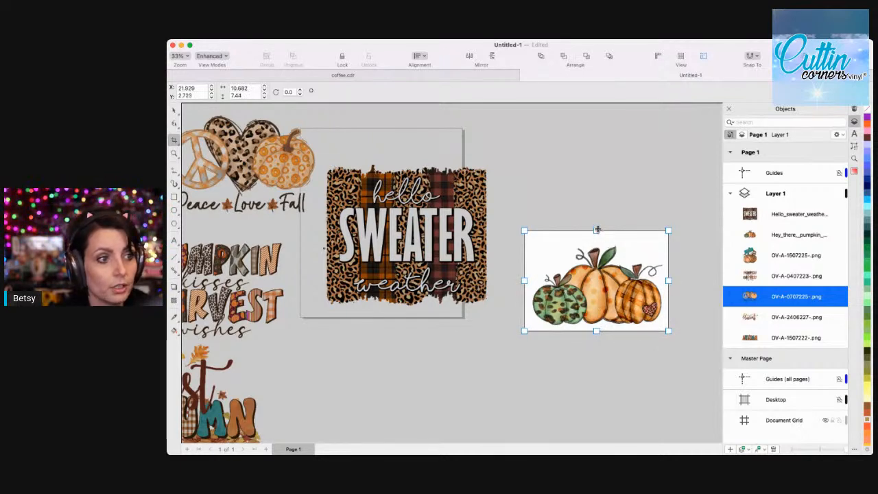
drag(596, 231, 599, 243)
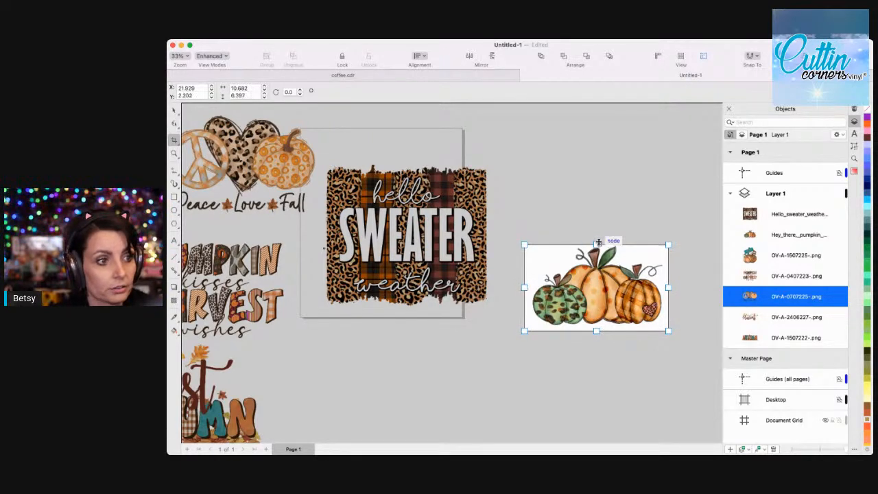
Tighten the crop frame around the pumpkins to about 10 by 6.2 inches and apply it to the selected Peace Love Fall design.
drag(524, 288, 531, 288)
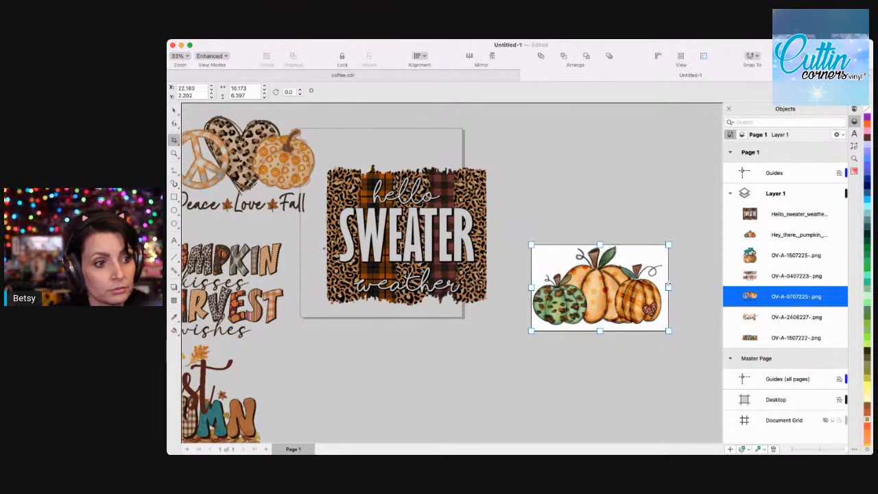
drag(668, 286, 664, 286)
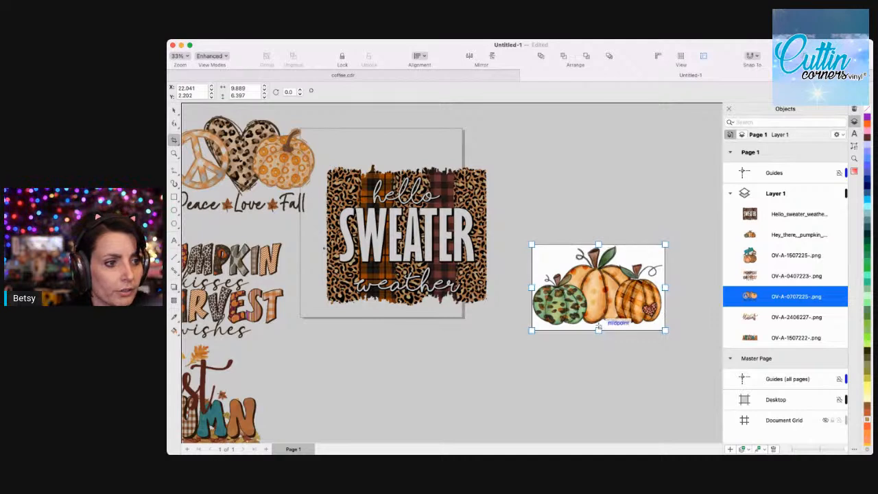
drag(598, 327, 599, 328)
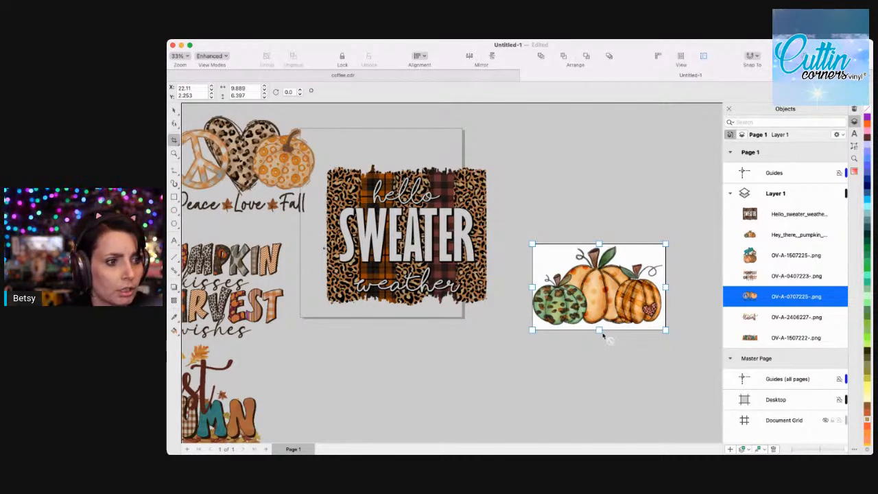
drag(599, 331, 598, 327)
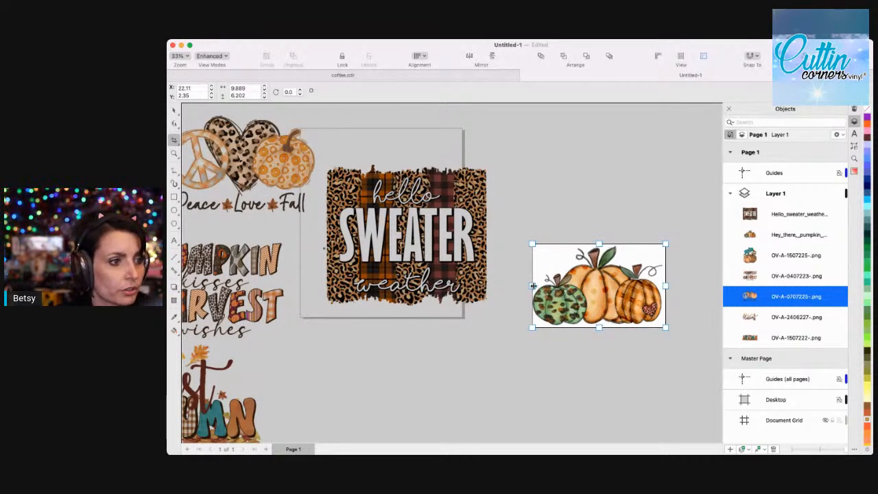
drag(532, 285, 530, 286)
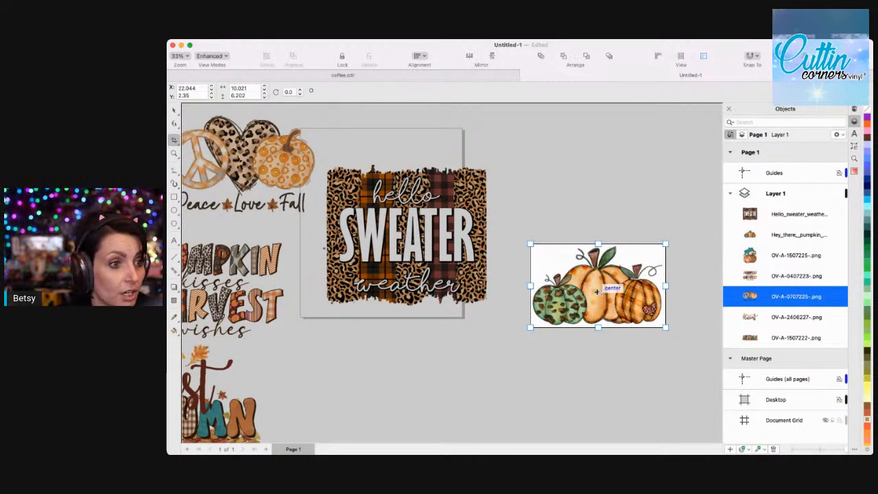
key(Delete)
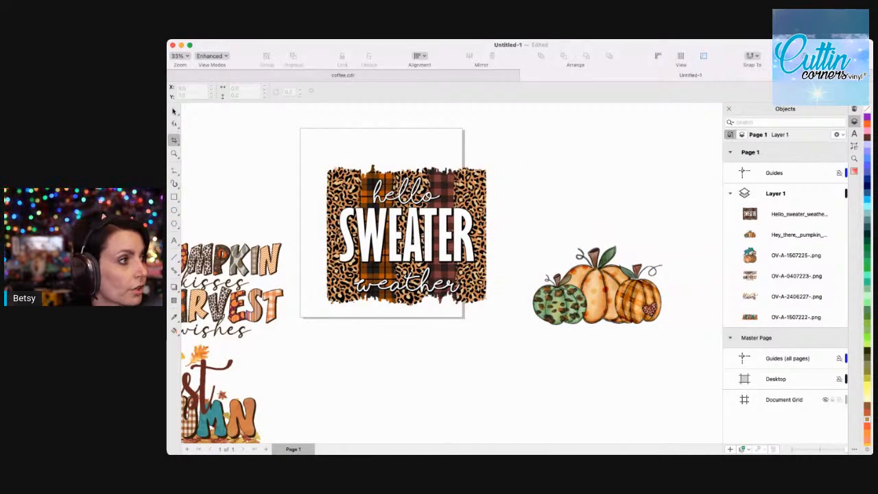
Select the pumpkins image and crop it closely around the three pumpkins, to about 9.9 by 6.5 inches.
click(174, 111)
click(606, 293)
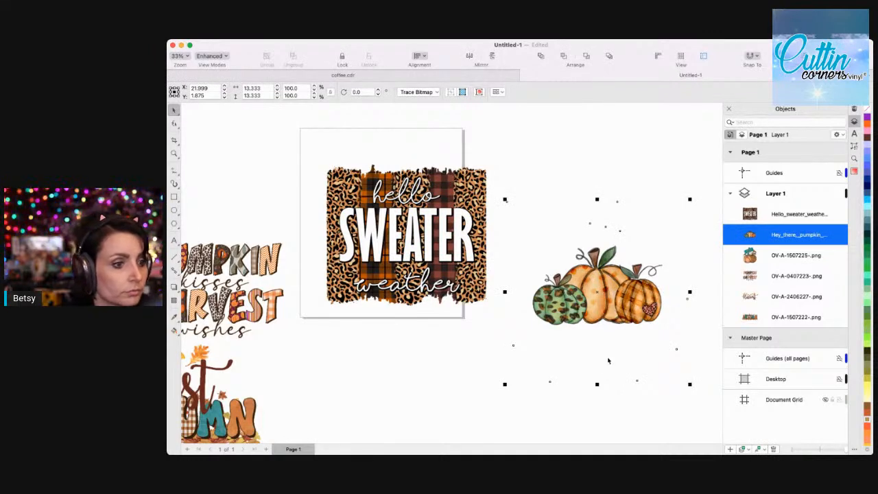
click(603, 300)
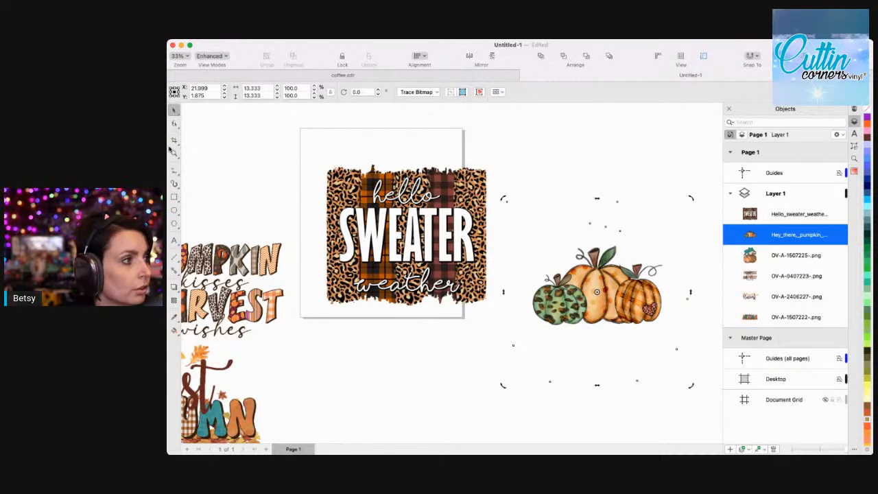
click(174, 140)
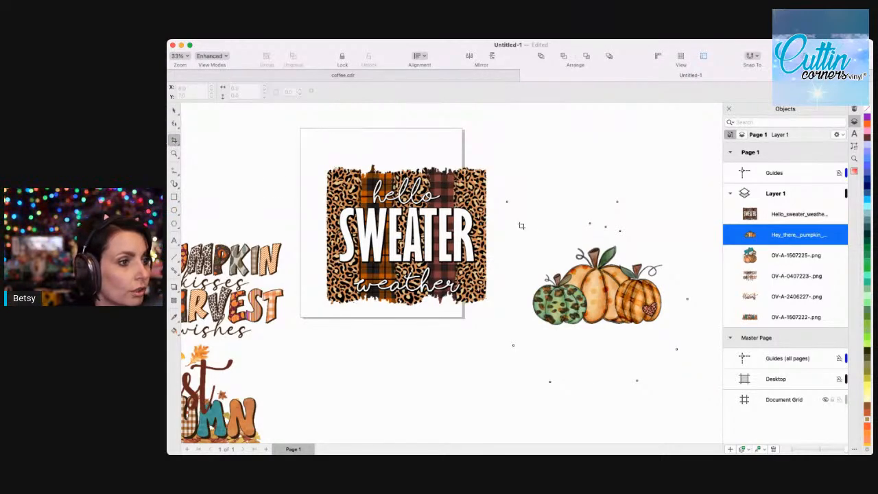
drag(521, 226, 670, 327)
key(Return)
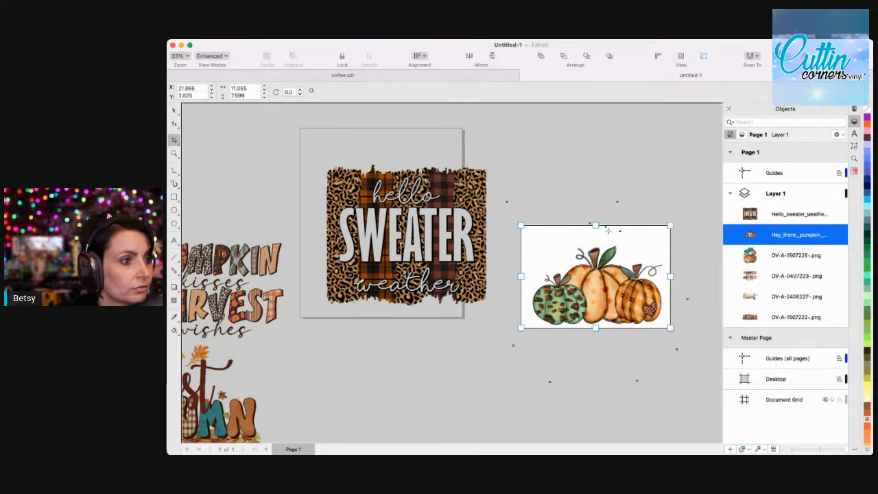
drag(595, 225, 597, 241)
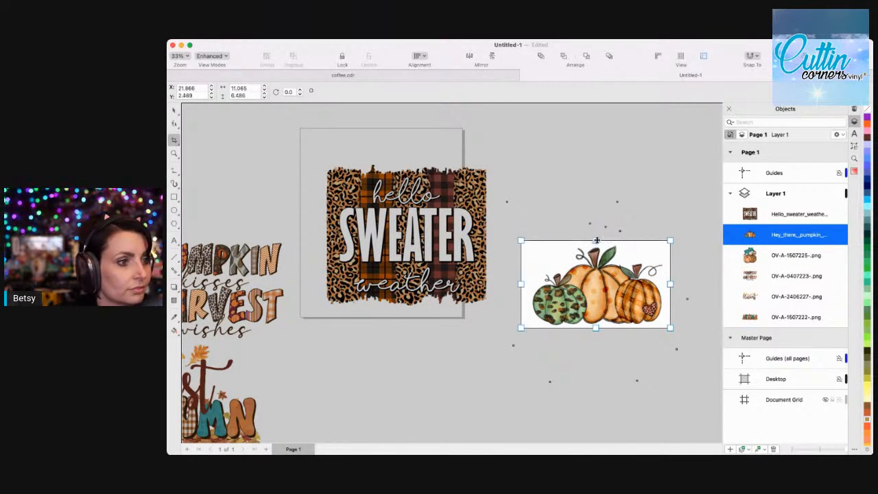
drag(521, 283, 530, 283)
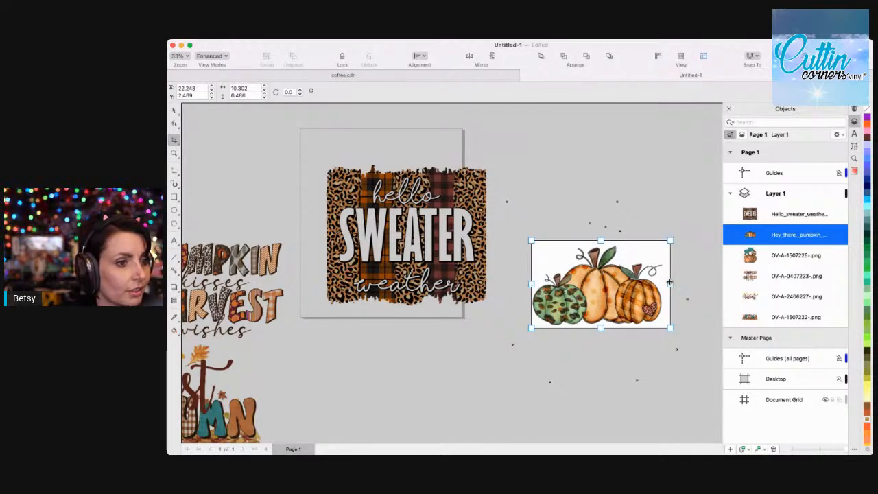
drag(670, 283, 664, 283)
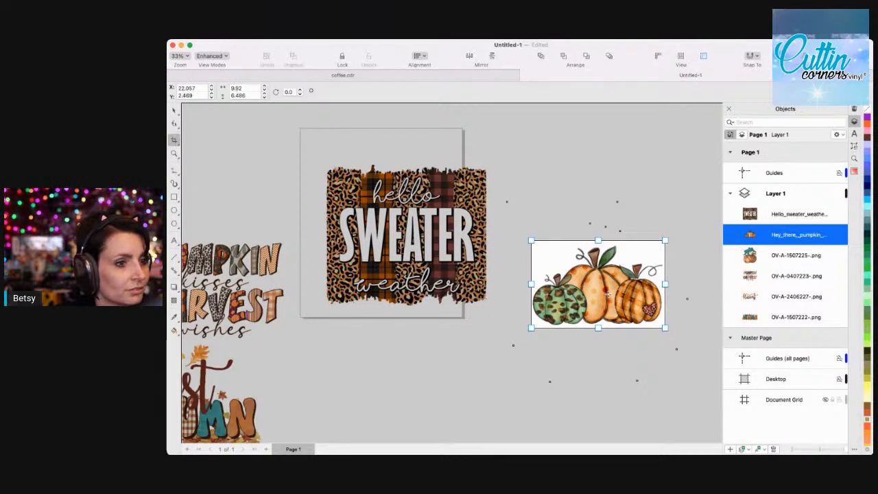
key(Return)
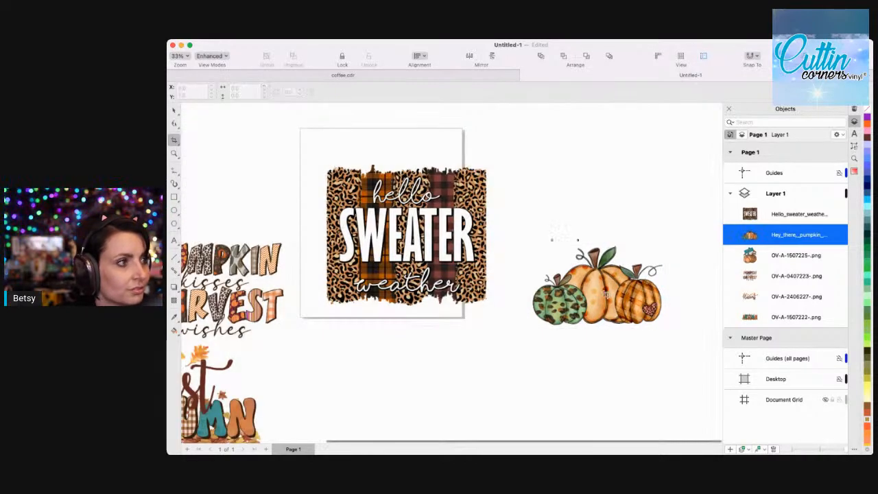
Move the cropped pumpkins onto the Hello Sweater Weather design and place them above it in the layer's stacking order.
click(176, 112)
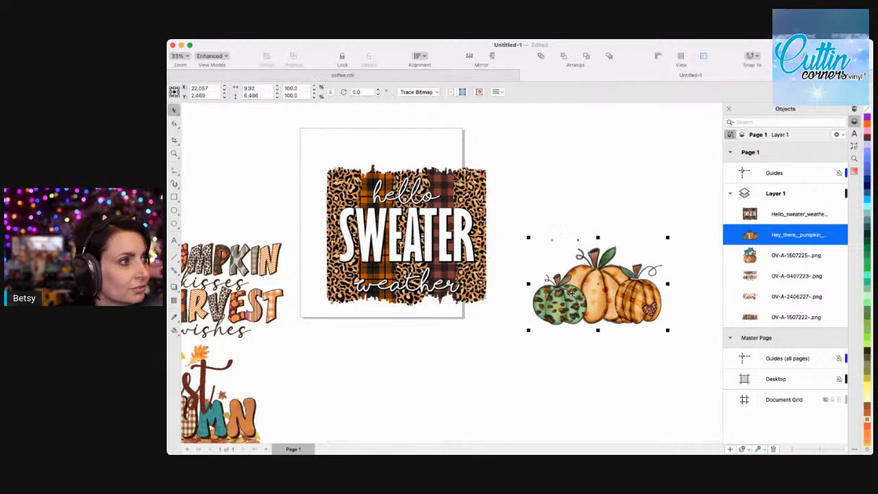
click(583, 291)
drag(583, 290, 388, 237)
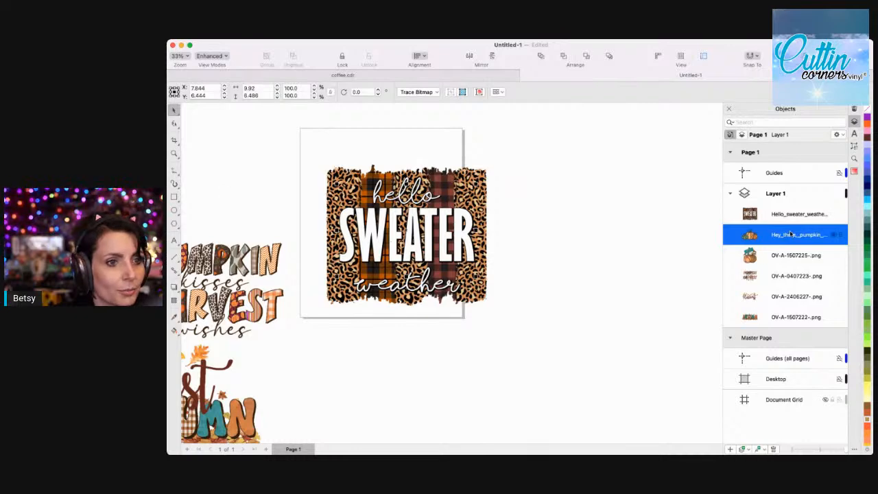
drag(792, 234, 784, 208)
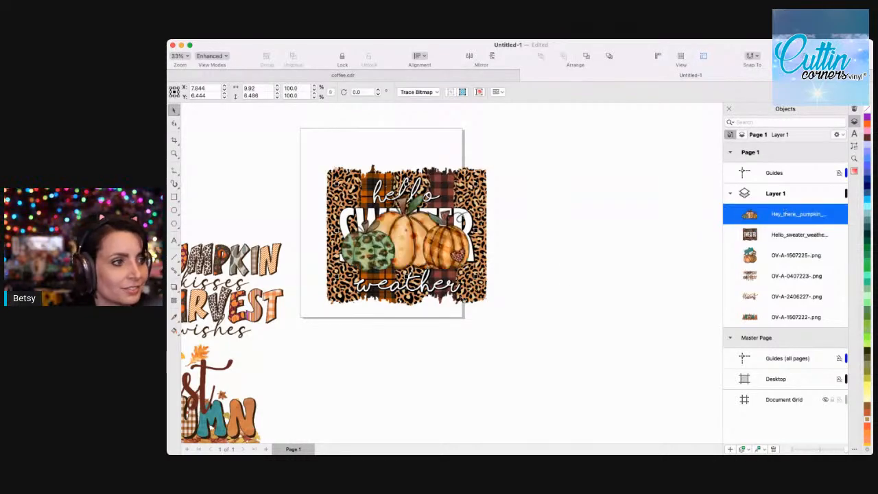
Reposition the cropped pumpkins over the lettering of the Hello Sweater Weather design, at about X 7.84, Y 6.36 inches.
scroll(446, 274, left, 3)
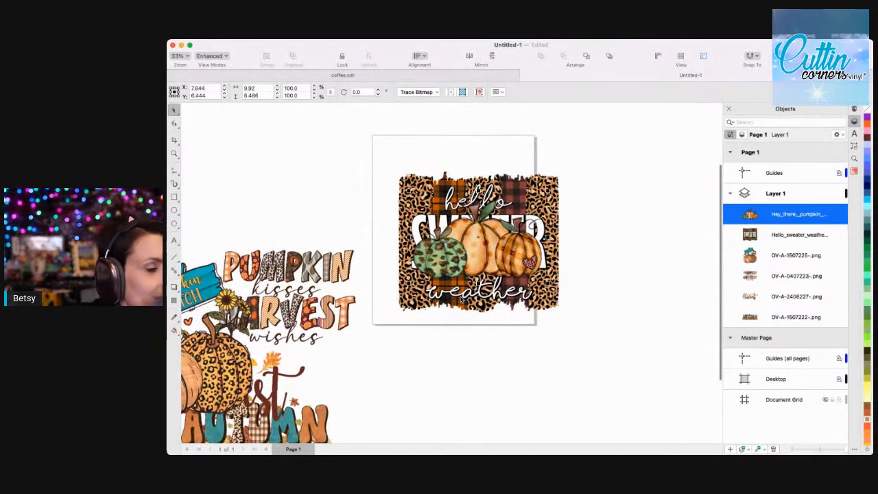
scroll(463, 298, left, 3)
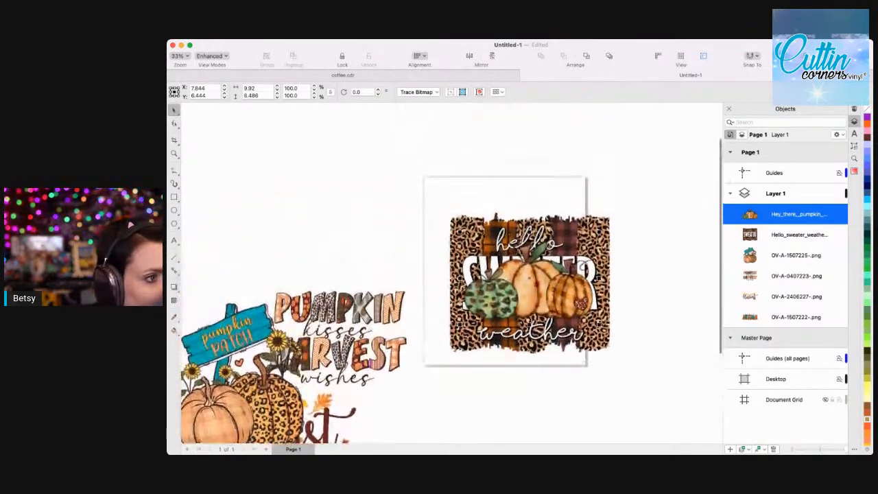
scroll(462, 281, down, 3)
scroll(462, 281, up, 3)
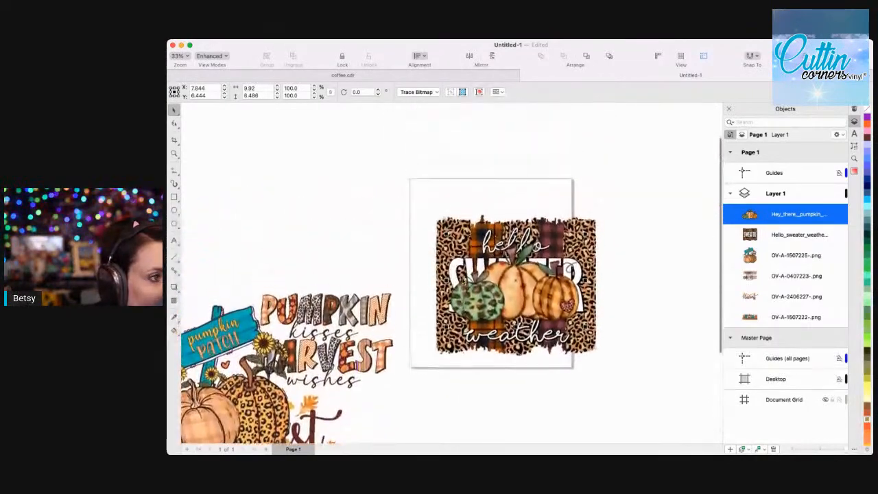
scroll(558, 296, up, 1)
click(617, 299)
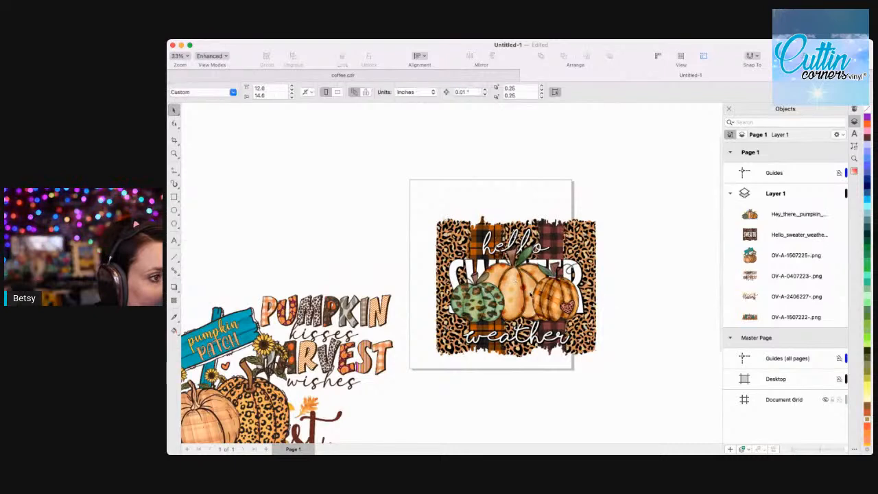
mouse_move(533, 295)
mouse_down()
mouse_move(546, 293)
mouse_move(531, 292)
mouse_up()
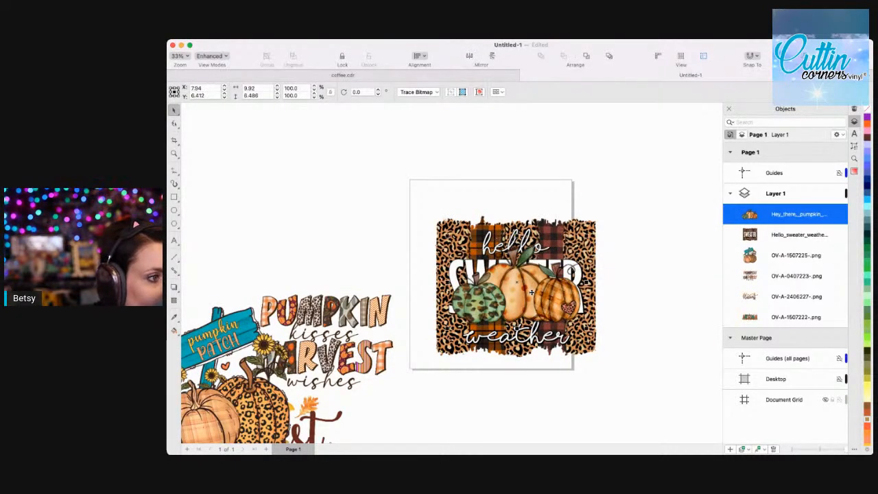
scroll(531, 292, left, 3)
scroll(532, 292, down, 1)
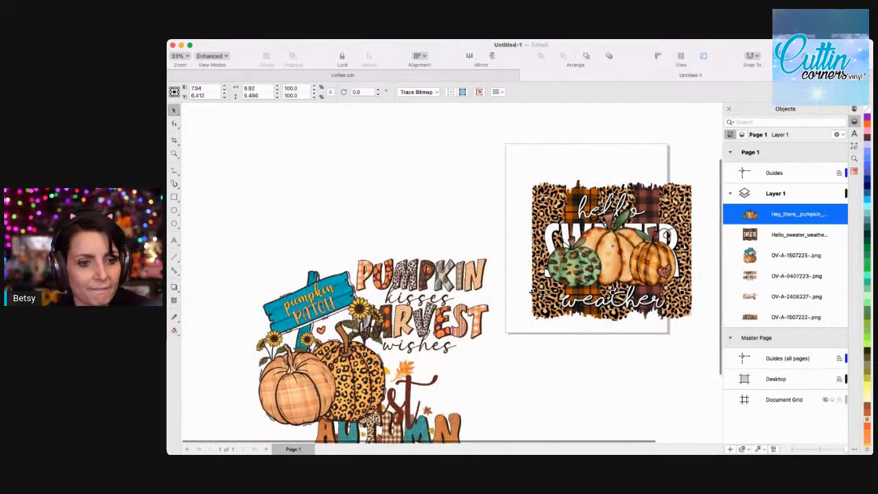
scroll(531, 292, up, 1)
scroll(532, 292, right, 1)
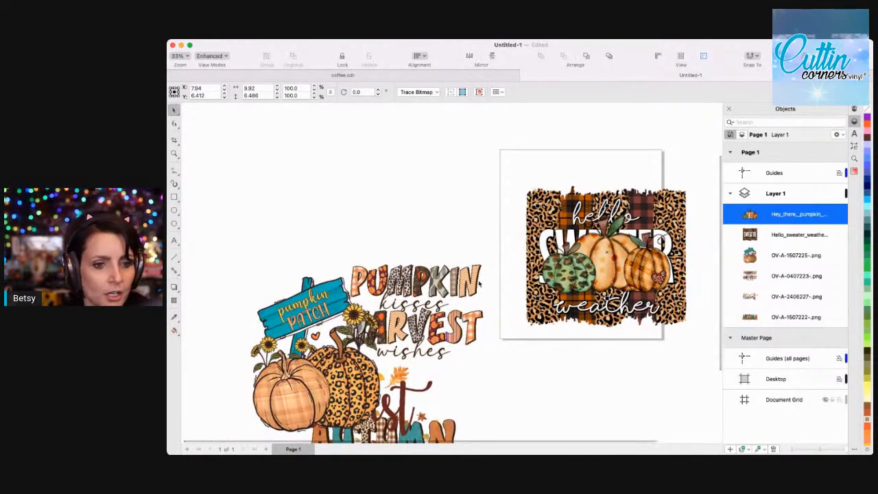
scroll(480, 283, right, 2)
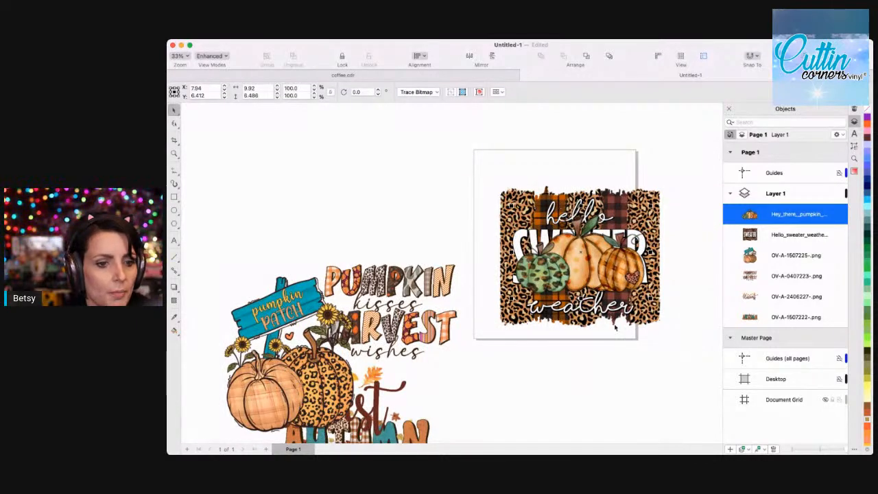
drag(583, 271, 587, 265)
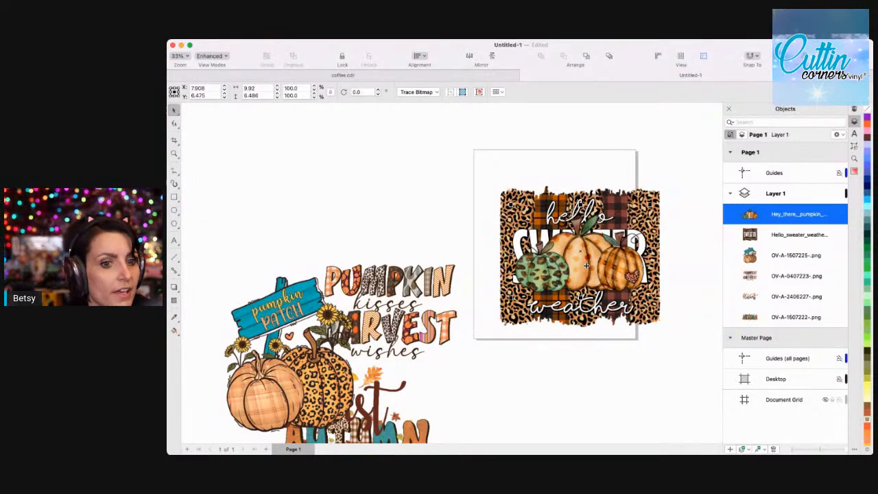
drag(587, 266, 587, 267)
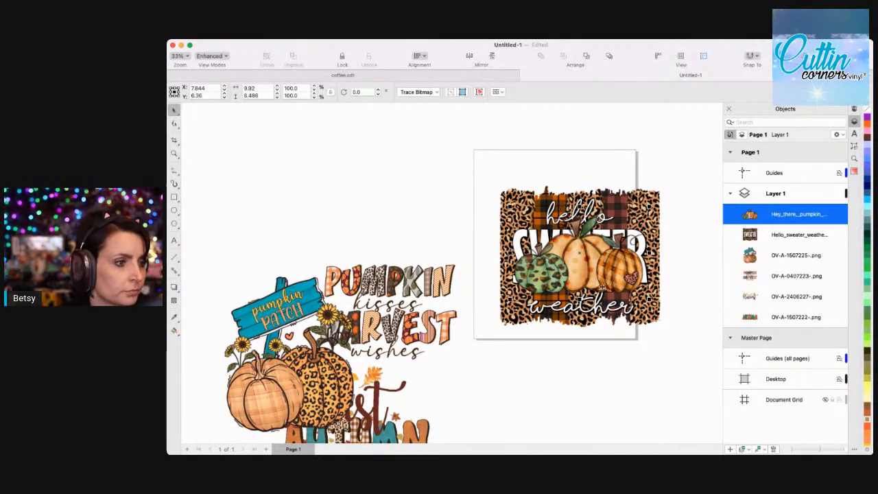
drag(587, 276, 587, 280)
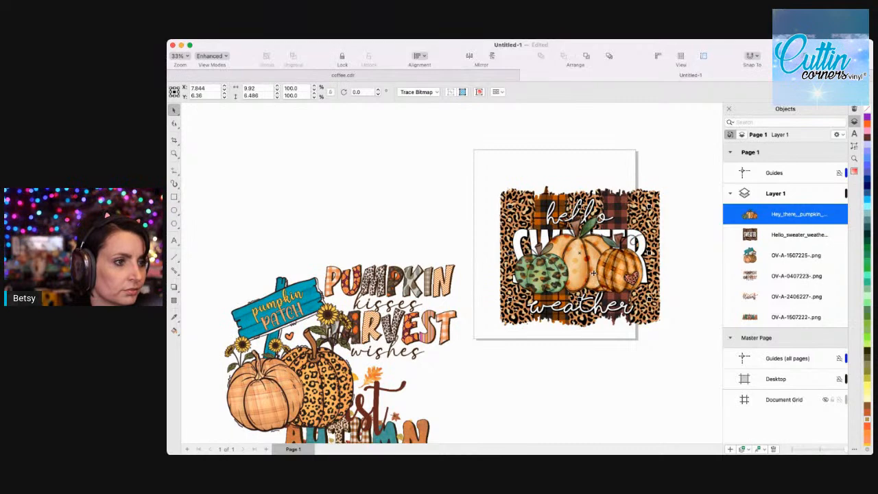
Move the Pumpkin Patch design clear of the neighbouring artwork and nudge the cropped pumpkins to about X 7.84, Y 6.17 inches.
scroll(461, 297, up, 2)
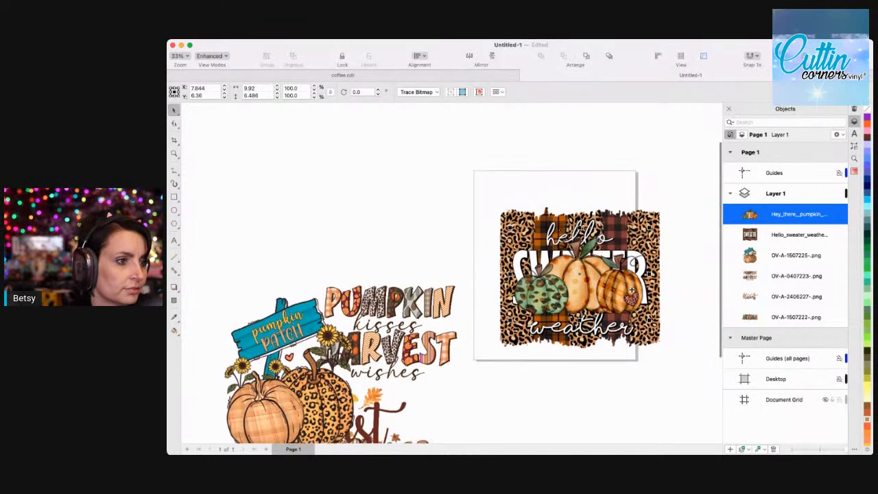
scroll(461, 296, down, 5)
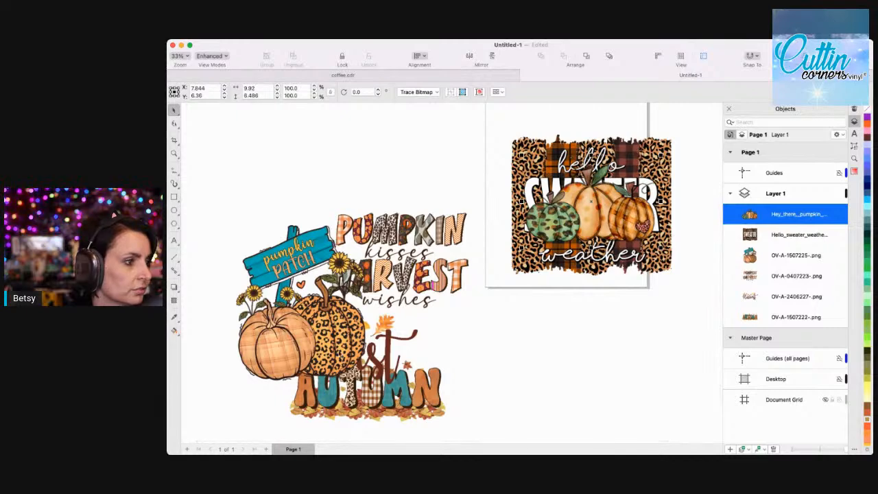
drag(341, 351, 301, 269)
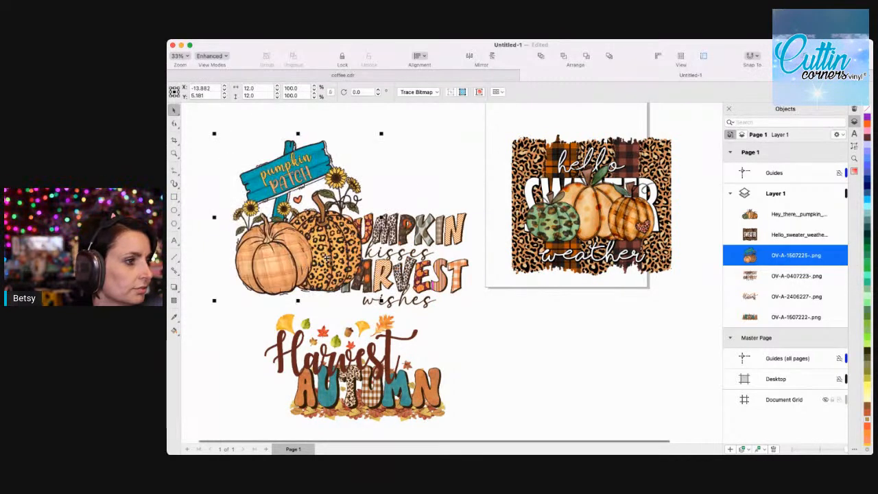
drag(328, 259, 305, 258)
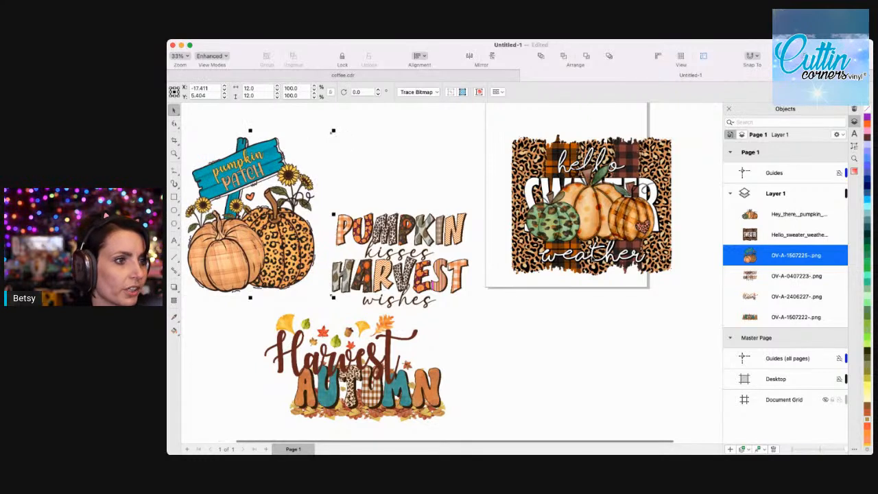
click(621, 224)
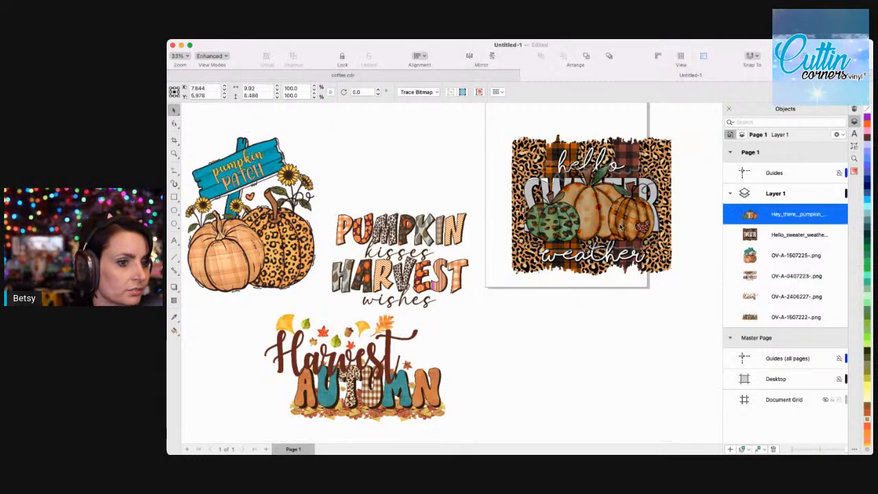
drag(619, 224, 619, 227)
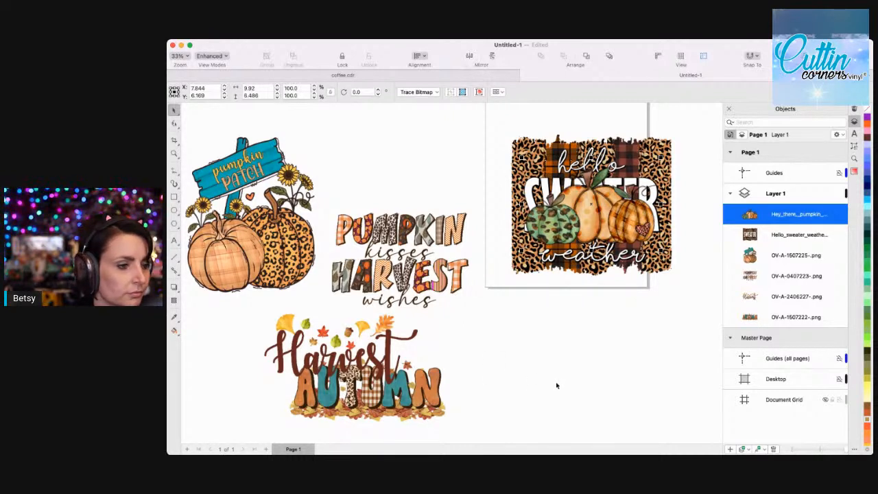
Rearrange the spare designs, raising Pumpkin Kisses Harvest Wishes, moving Harvest onto it and placing Autumn at about X -6.65, Y -7.6 inches.
drag(440, 280, 436, 248)
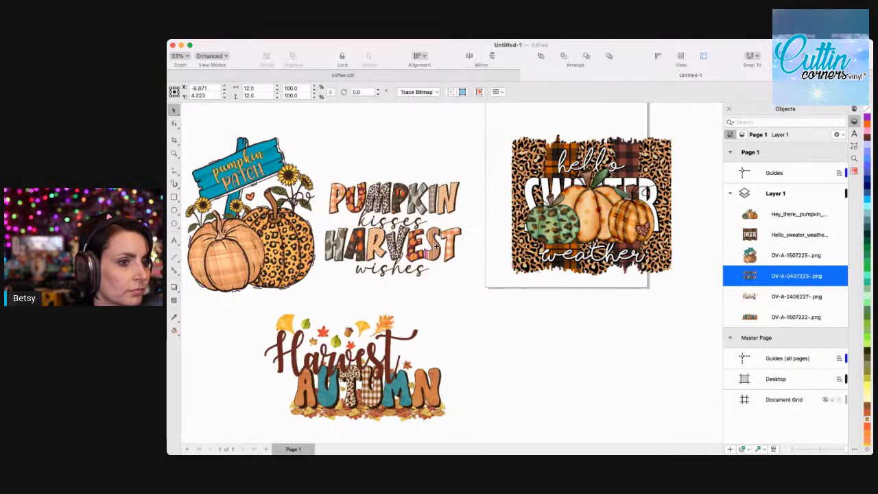
drag(421, 370, 426, 307)
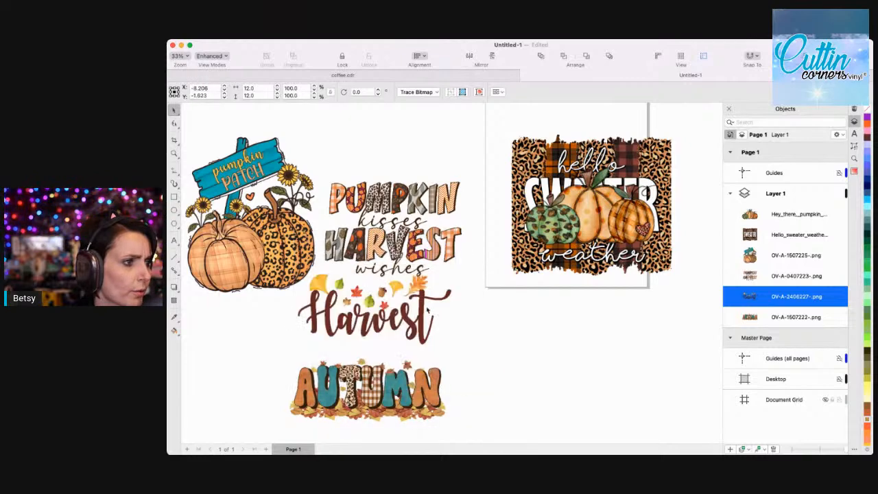
drag(414, 388, 403, 308)
drag(422, 391, 447, 385)
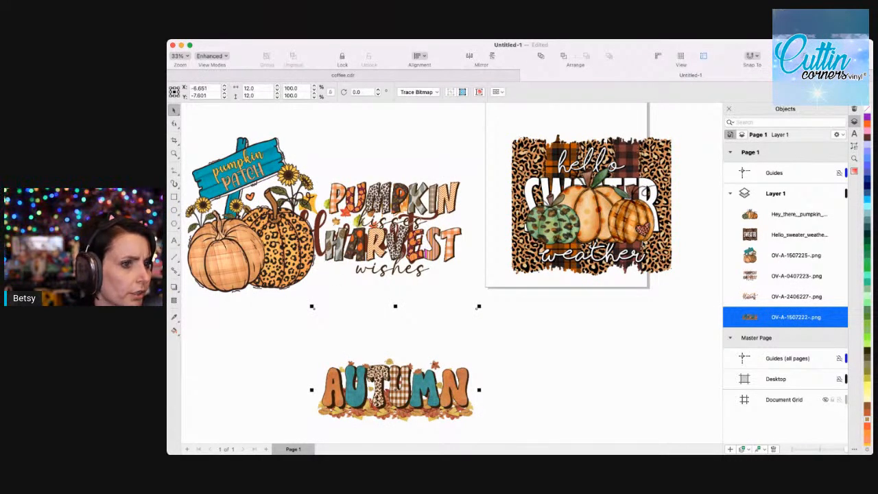
click(389, 307)
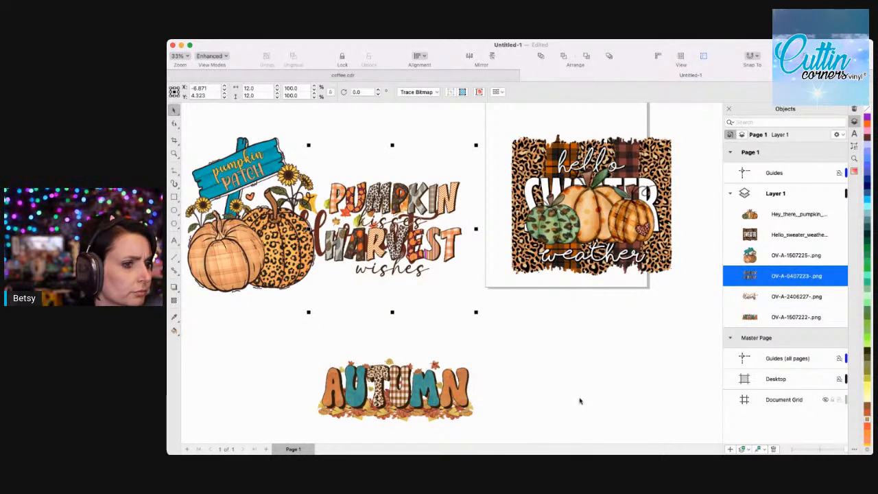
Add the Pumpkin Spice Junkie image CF160722058.png below the page and move the Autumn design away from it.
key(super+Tab)
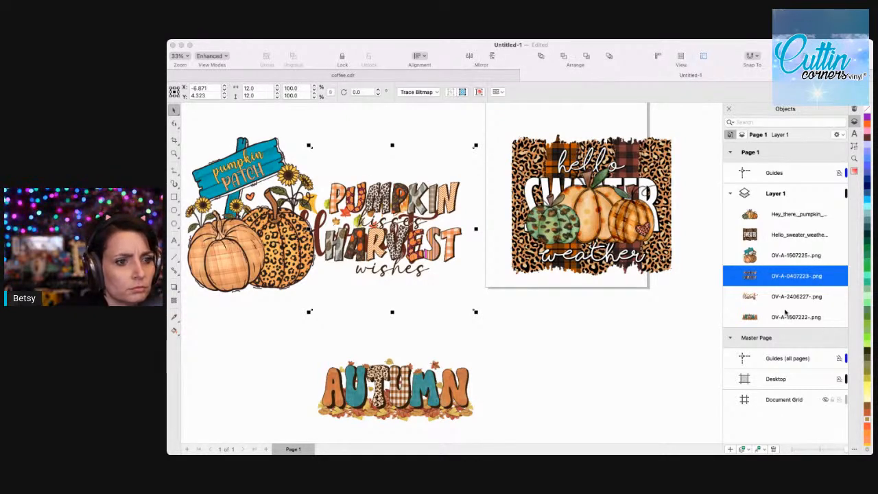
click(557, 280)
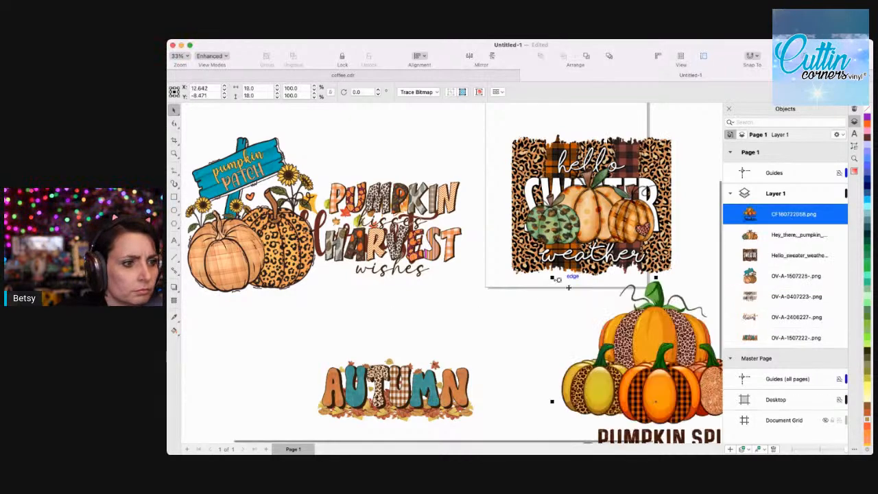
drag(656, 331, 615, 236)
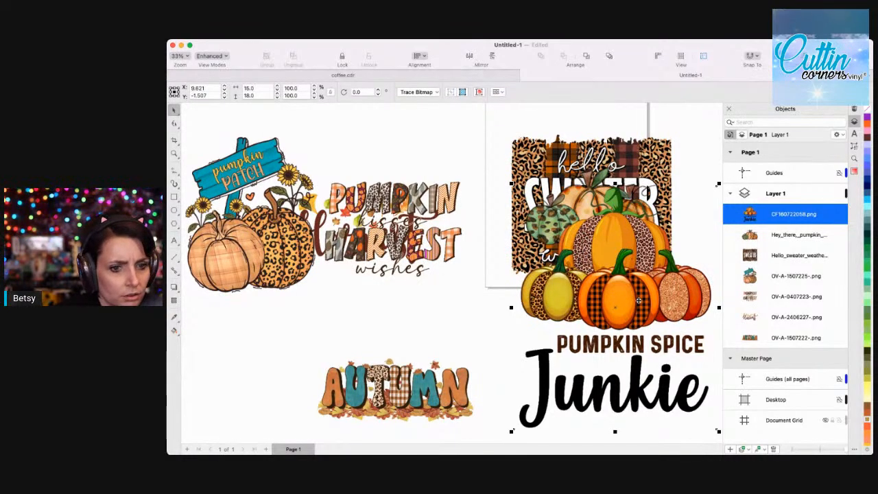
drag(637, 300, 645, 340)
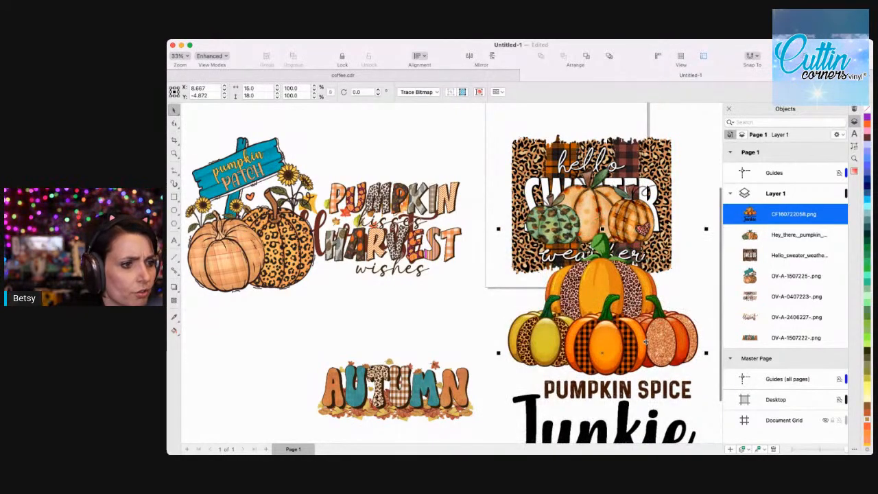
scroll(645, 341, down, 5)
drag(613, 284, 612, 342)
drag(606, 309, 606, 344)
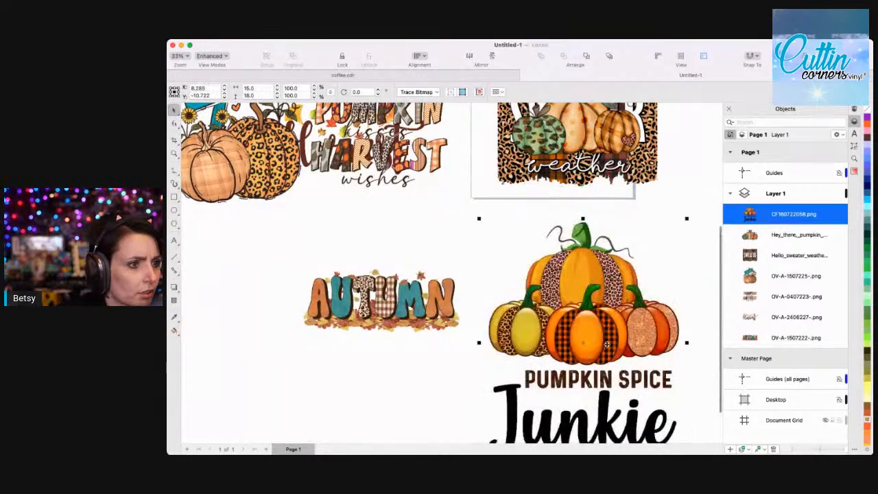
drag(418, 309, 313, 247)
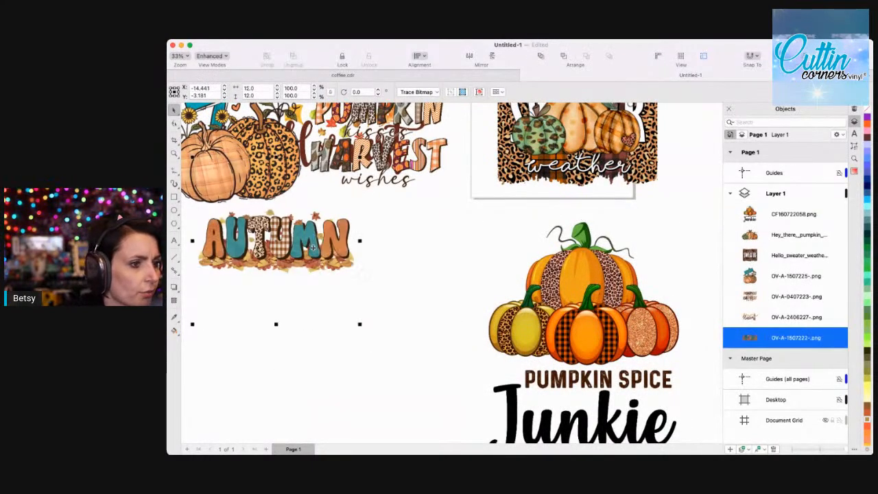
Draw a crop frame about 14.6 by 11.4 inches around the Pumpkin Spice Junkie pumpkins and select that image, CF160722058.png, as the crop target.
click(175, 142)
drag(478, 206, 693, 366)
key(Return)
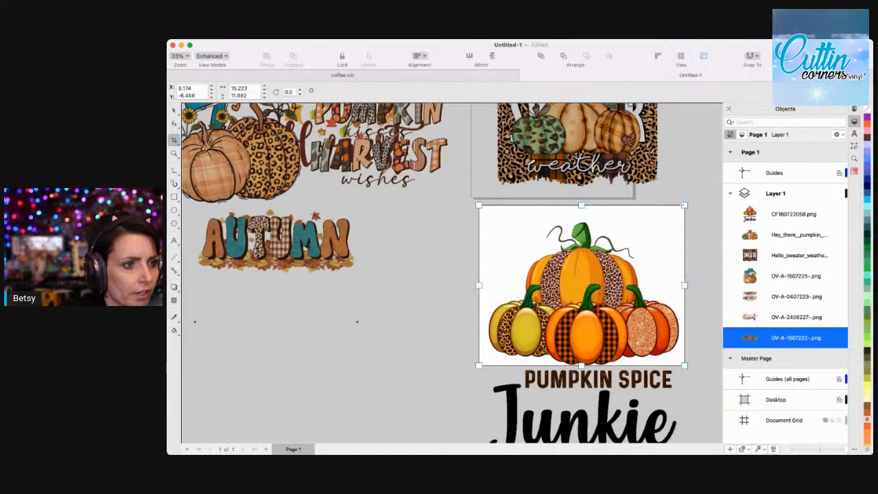
drag(684, 205, 676, 212)
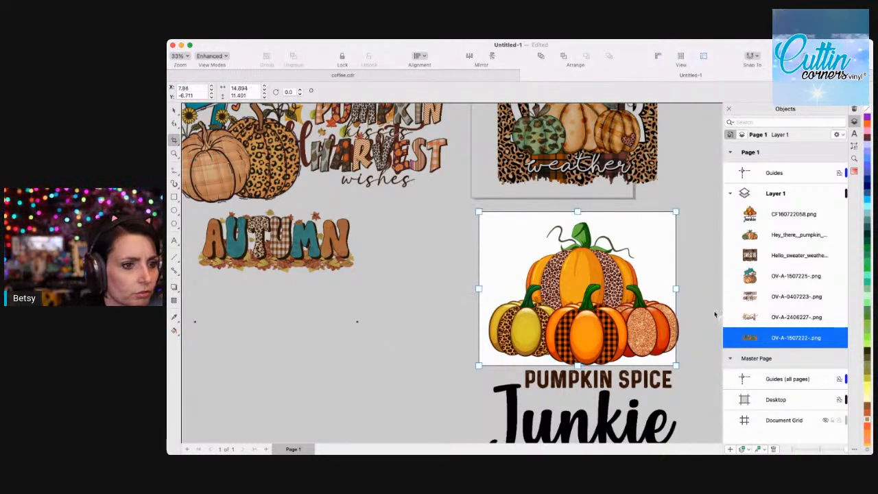
click(793, 215)
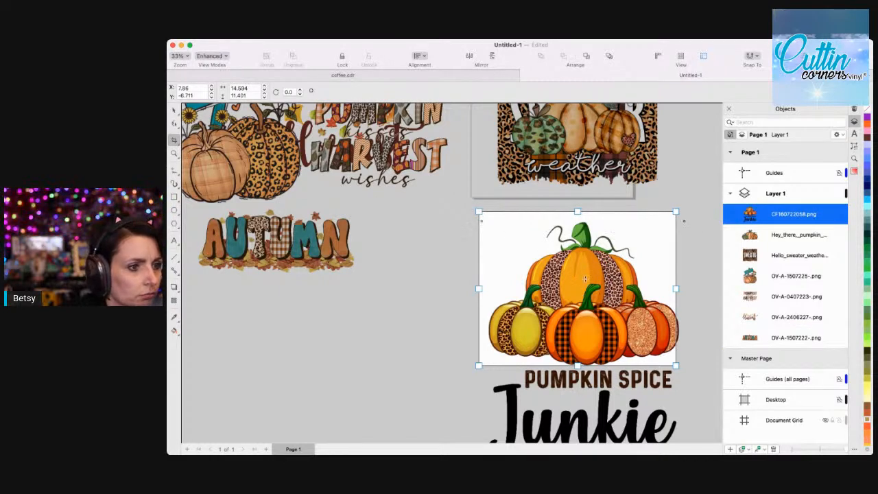
Adjust the crop frame to about 14.34 by 11.19 inches around the Pumpkin Spice Junkie pumpkins and apply the crop.
drag(585, 279, 595, 282)
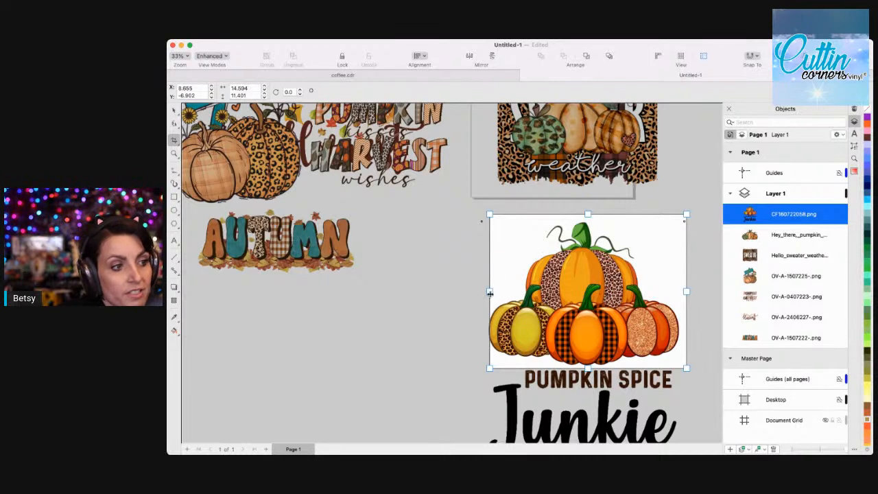
drag(489, 292, 485, 292)
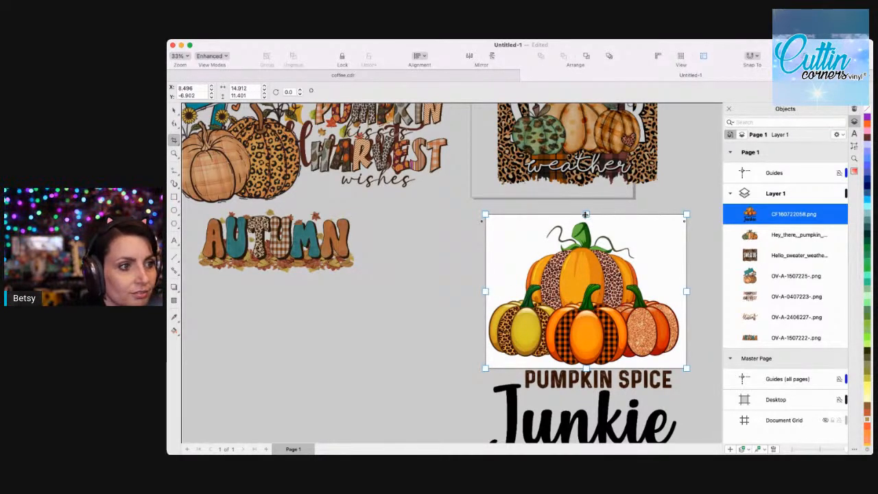
drag(586, 214, 586, 218)
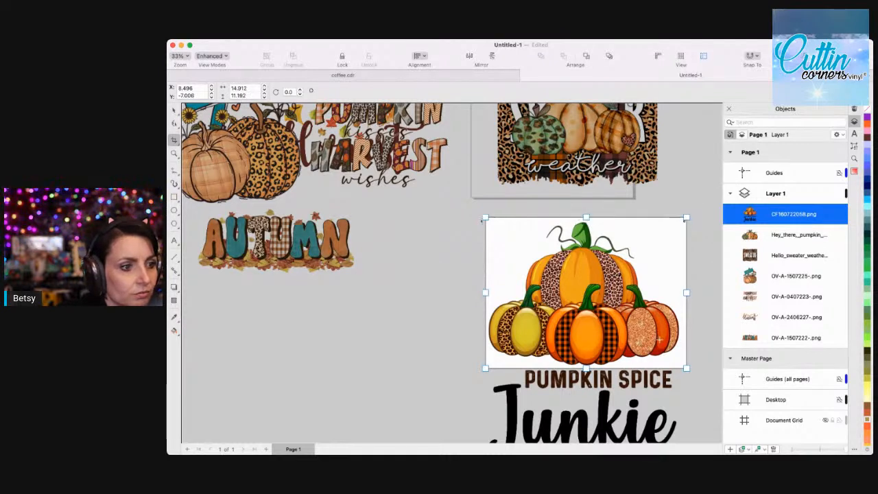
drag(686, 291, 680, 293)
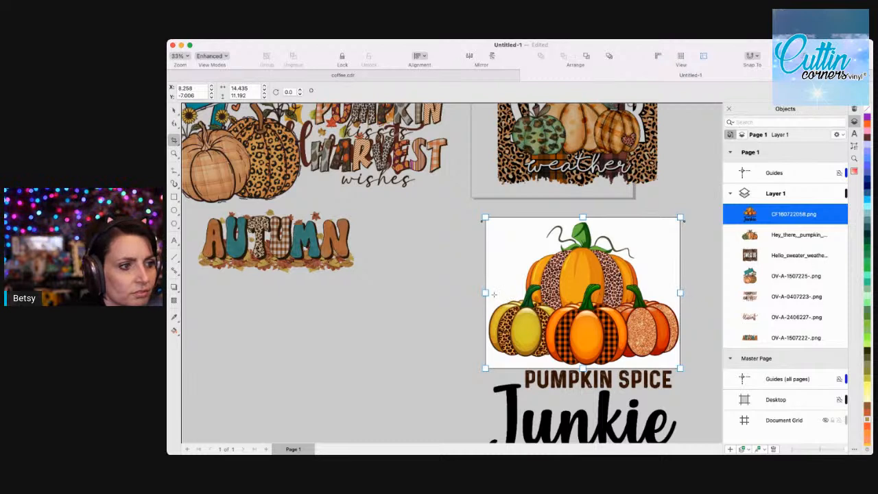
drag(484, 292, 486, 293)
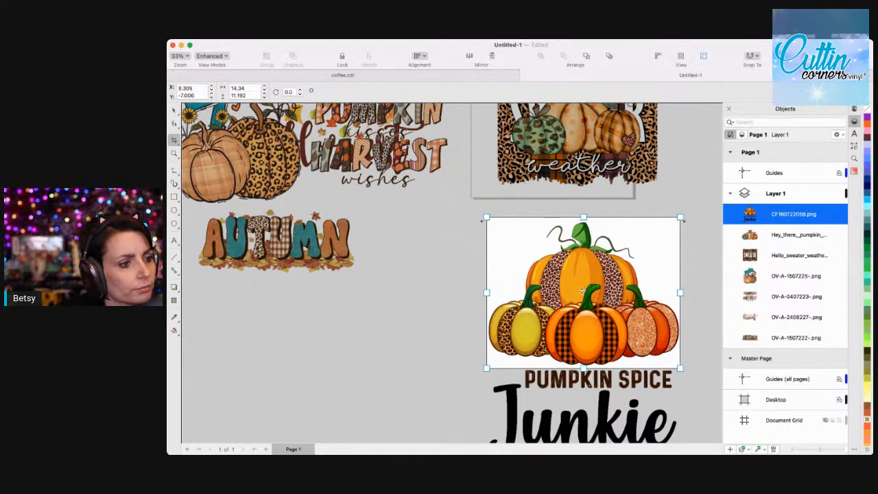
drag(581, 290, 581, 290)
scroll(581, 291, up, 3)
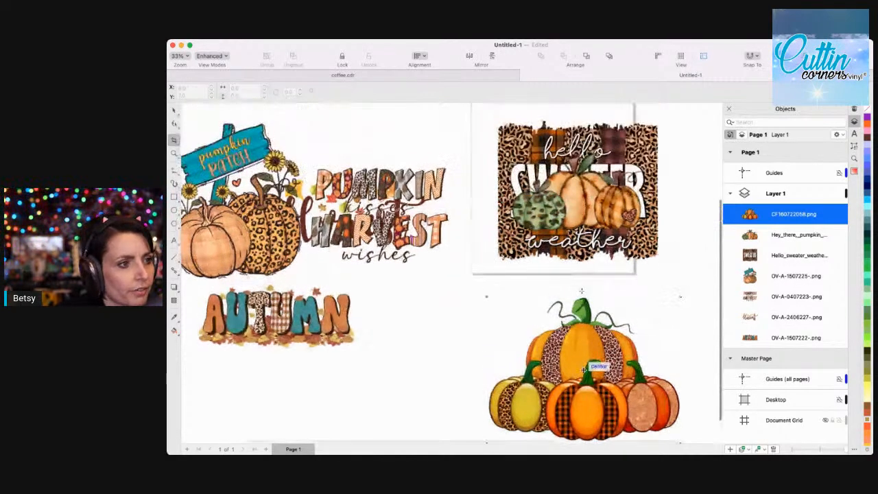
Move the Hey There Pumpkin pumpkins off the page onto Autumn and place the newly cropped pumpkins over the Hello Sweater Weather design.
click(175, 110)
drag(577, 192, 451, 281)
drag(573, 315, 585, 181)
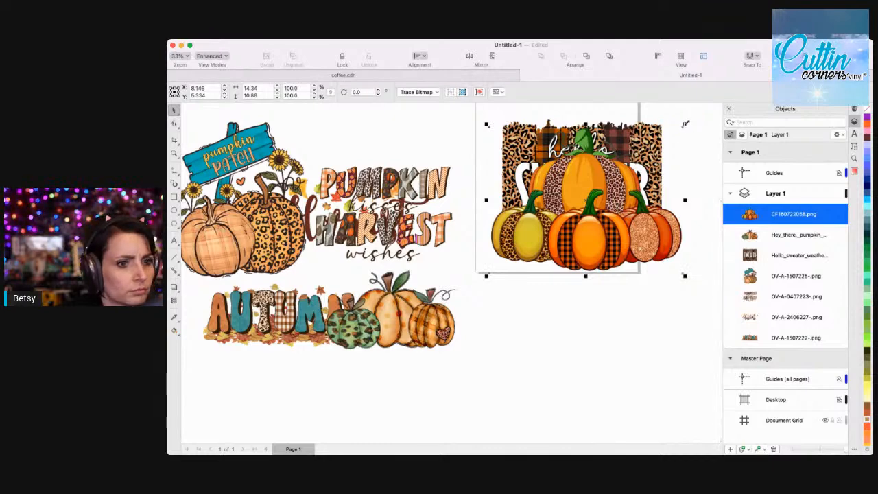
Scale the cropped Pumpkin Spice pumpkins proportionally to about 11.94 by 9.06 inches over the Hello Sweater Weather design.
drag(683, 124, 640, 140)
drag(591, 176, 597, 183)
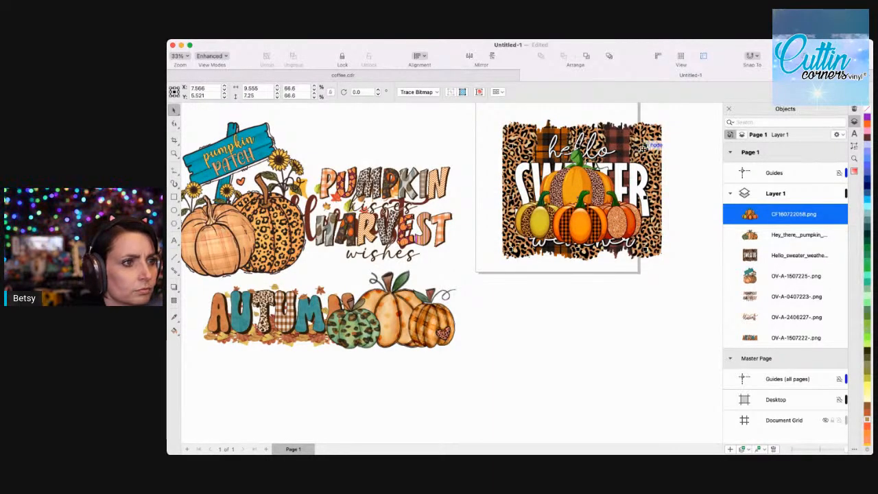
drag(643, 146, 661, 133)
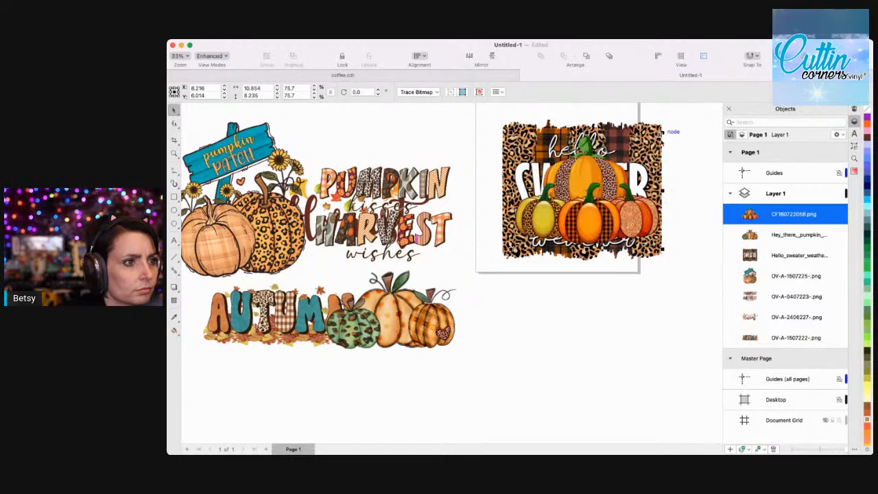
drag(597, 174, 592, 179)
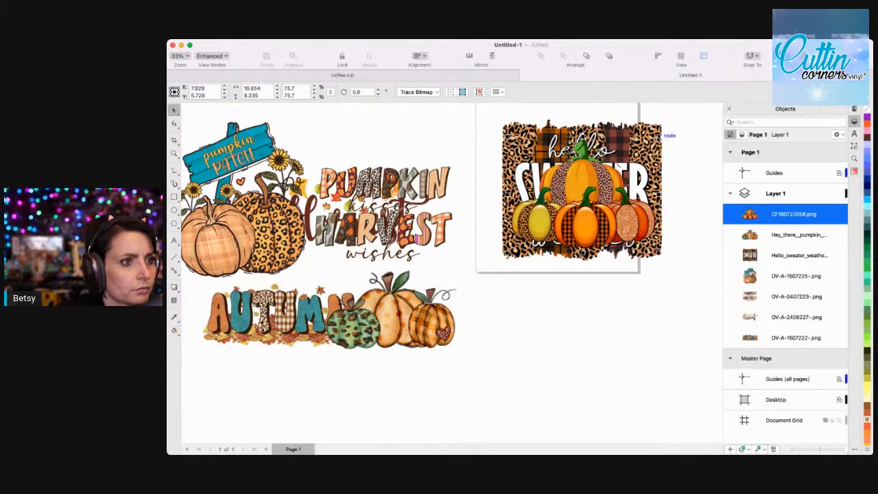
drag(656, 137, 670, 126)
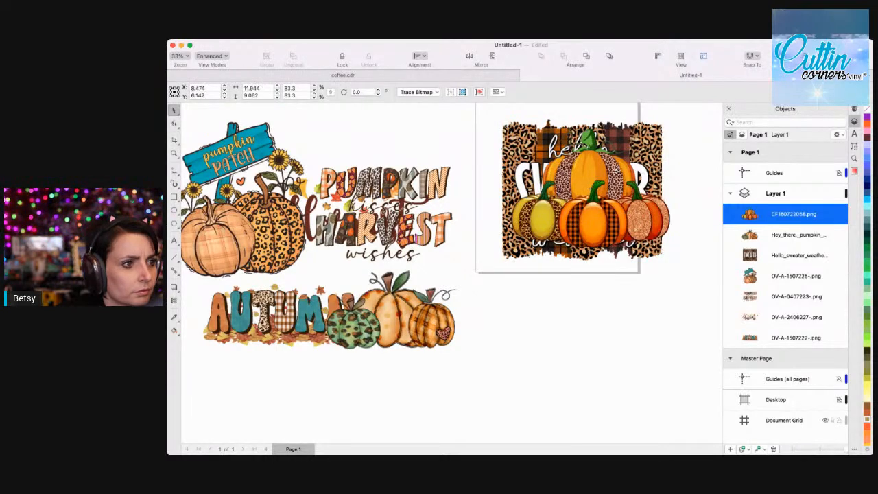
drag(604, 177, 603, 178)
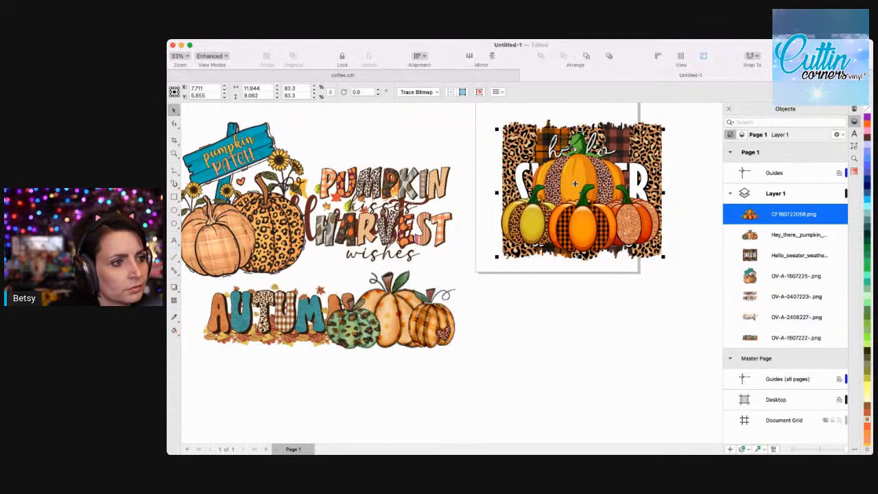
Nudge the scaled pumpkins over the Hello Sweater Weather lettering to about X 7.97, Y 5.79 inches.
drag(573, 182, 577, 185)
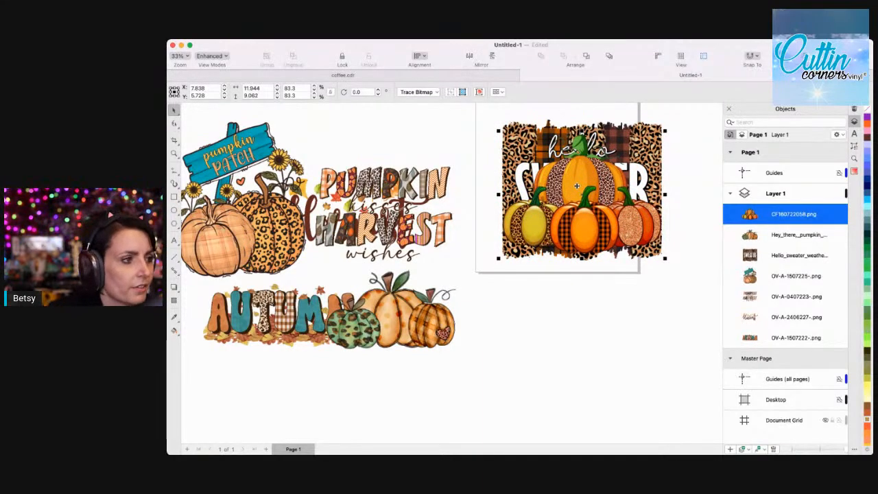
drag(590, 187, 589, 191)
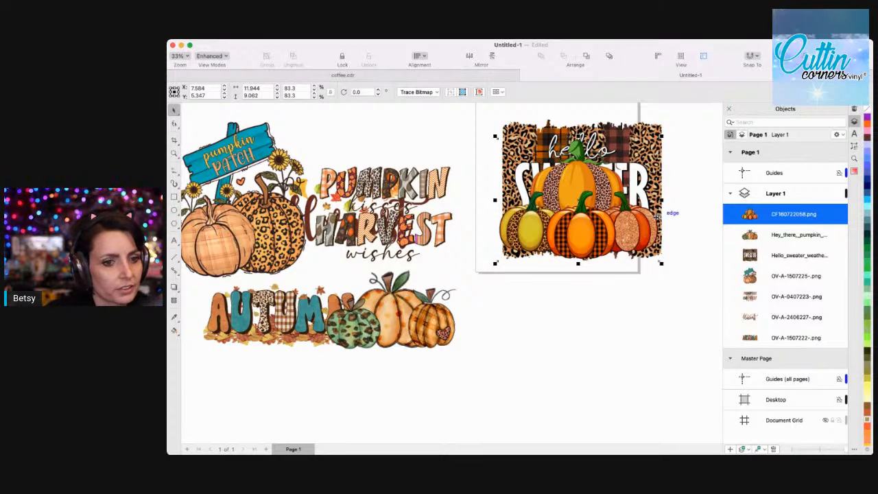
scroll(657, 217, right, 3)
scroll(645, 218, left, 3)
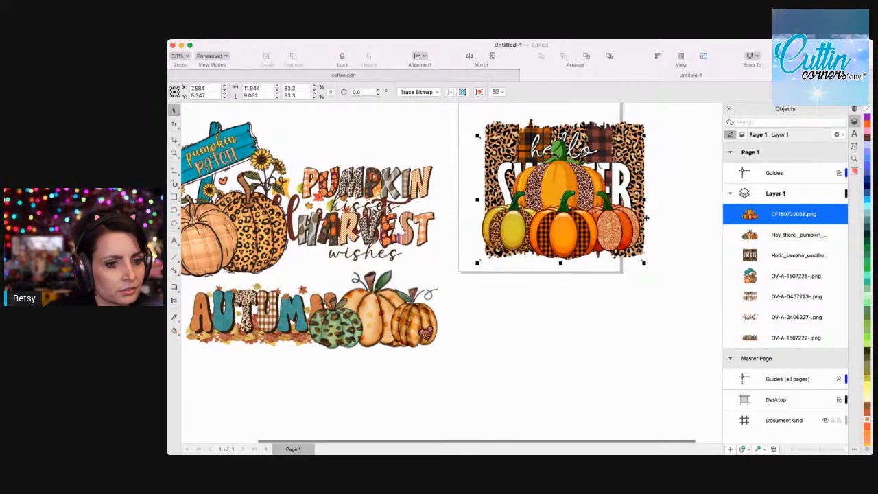
drag(591, 198, 593, 188)
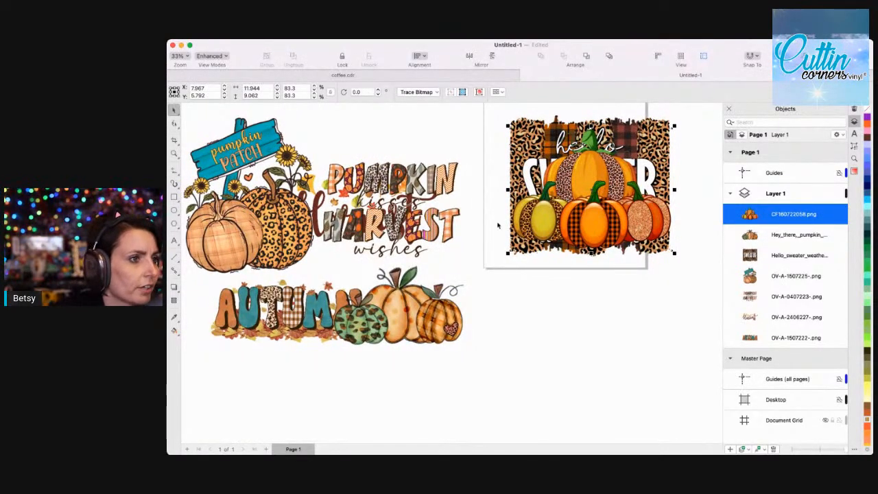
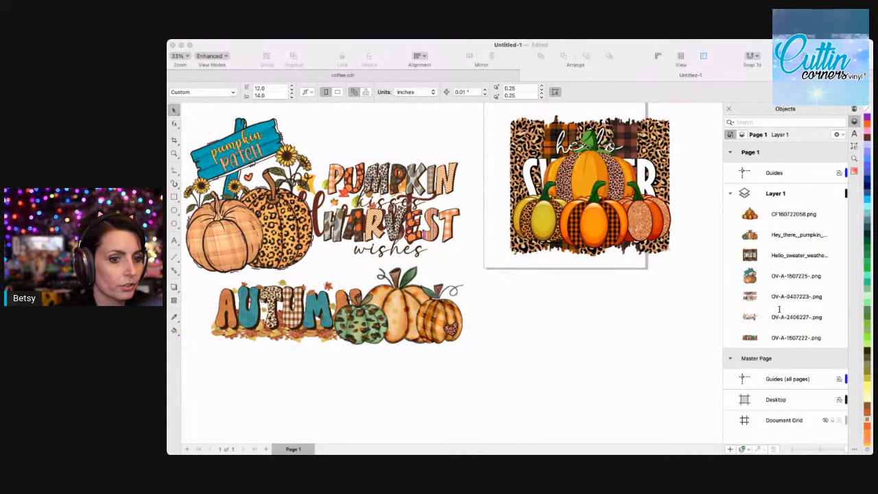
Add Fall brush strokes.png below the page, move the pumpkins off the sweater design and lay the brush strokes over it.
click(507, 267)
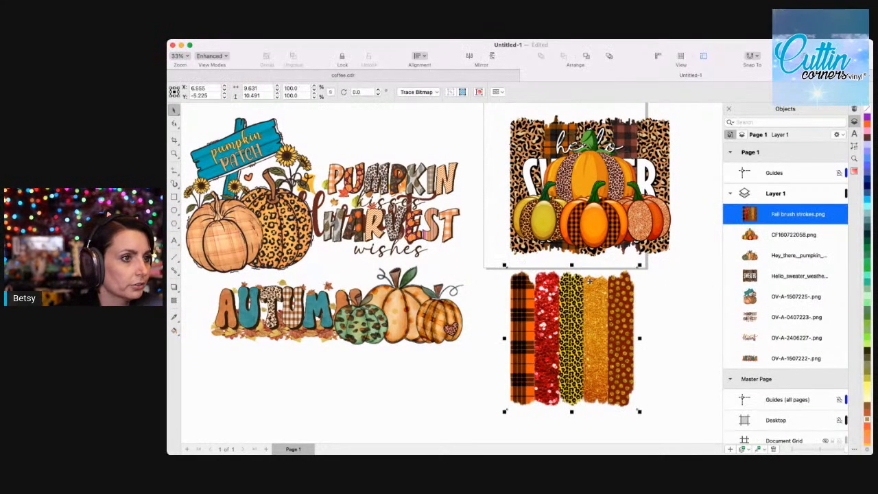
scroll(606, 281, down, 2)
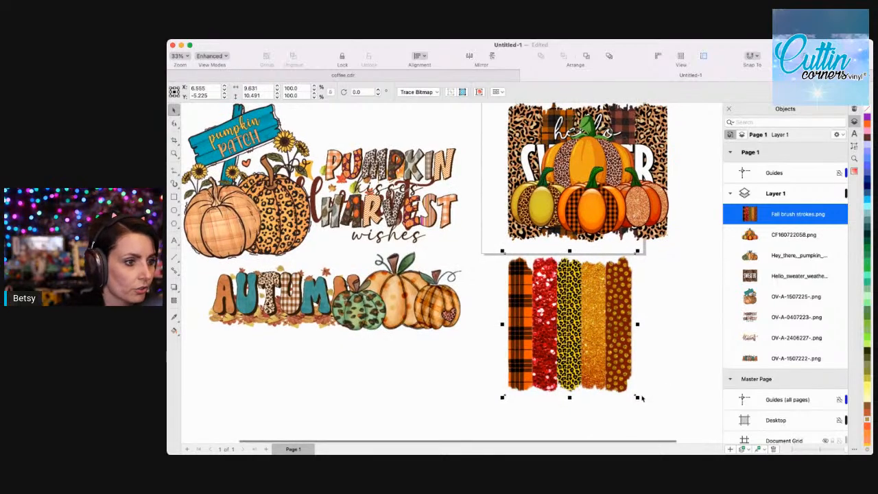
drag(603, 206, 341, 261)
drag(616, 374, 625, 291)
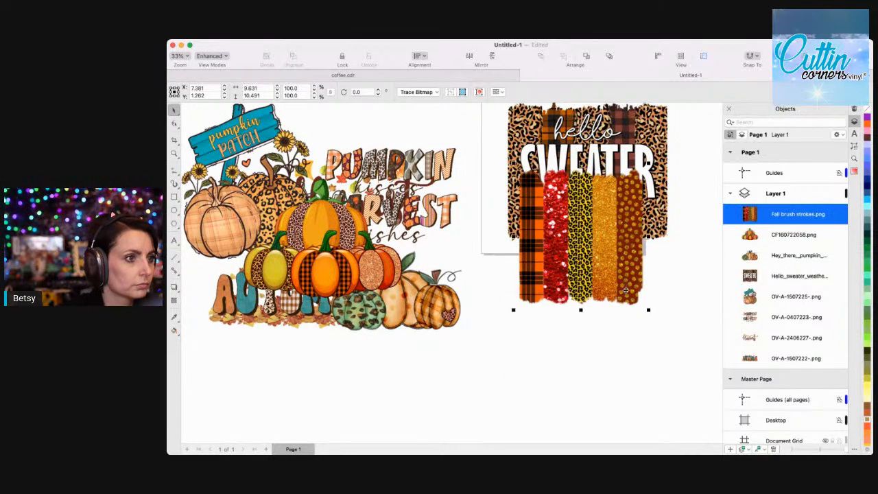
Move Hello Sweater Weather off the page and place the fall brush strokes on the page at about X 6.2, Y 7.2 inches.
click(174, 152)
click(226, 91)
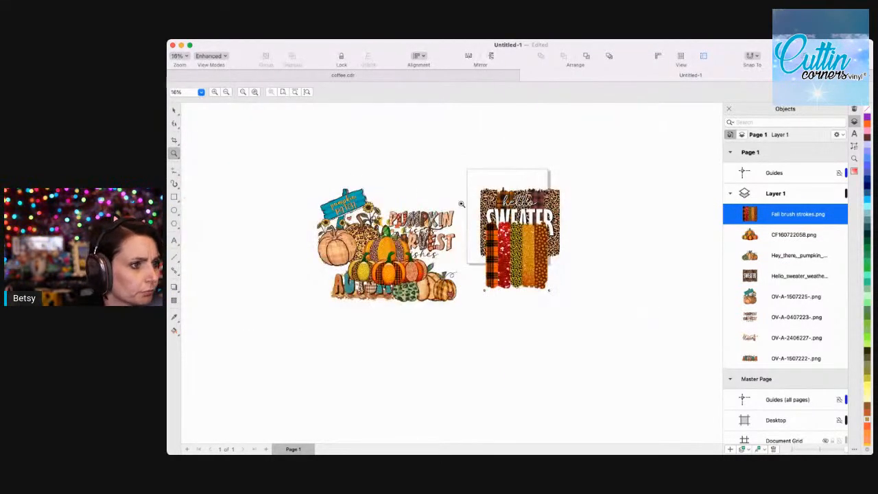
right_click(545, 235)
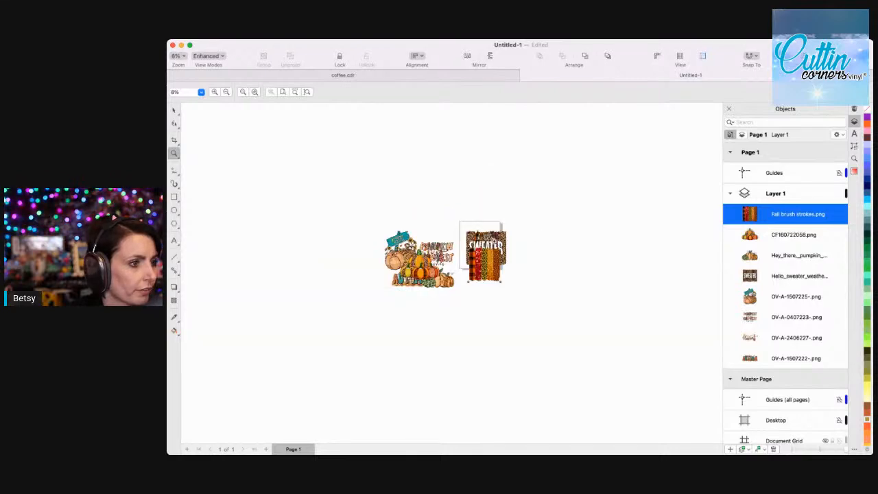
click(494, 244)
click(467, 264)
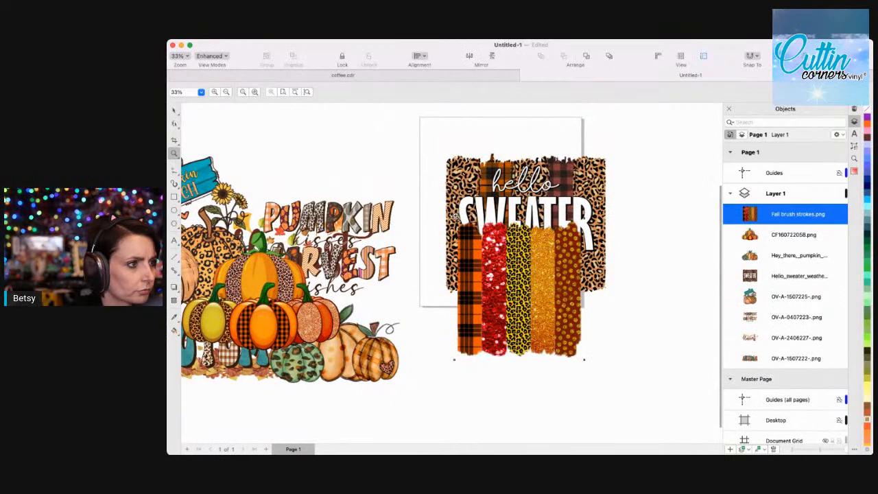
click(174, 109)
drag(549, 168, 336, 191)
drag(525, 271, 508, 191)
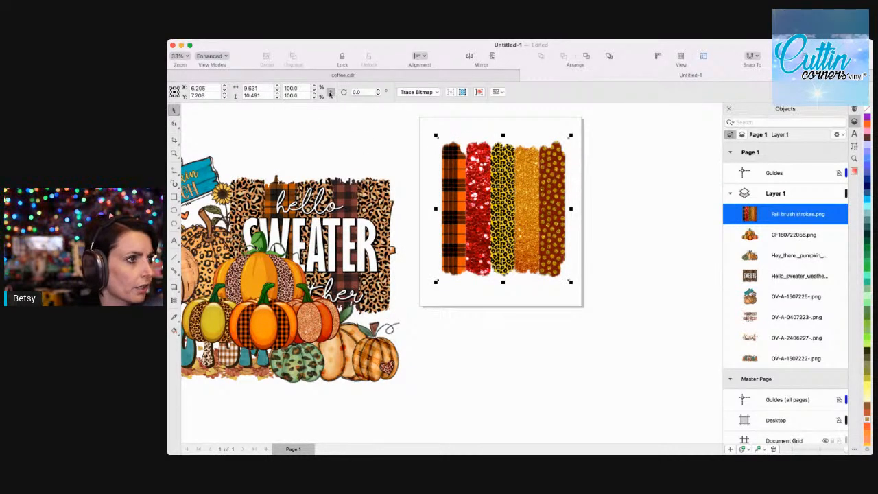
Lock the proportions of the fall brush strokes, set their width to 10.5 inches and move them to about X 5.79, Y 6.99.
click(472, 185)
click(473, 185)
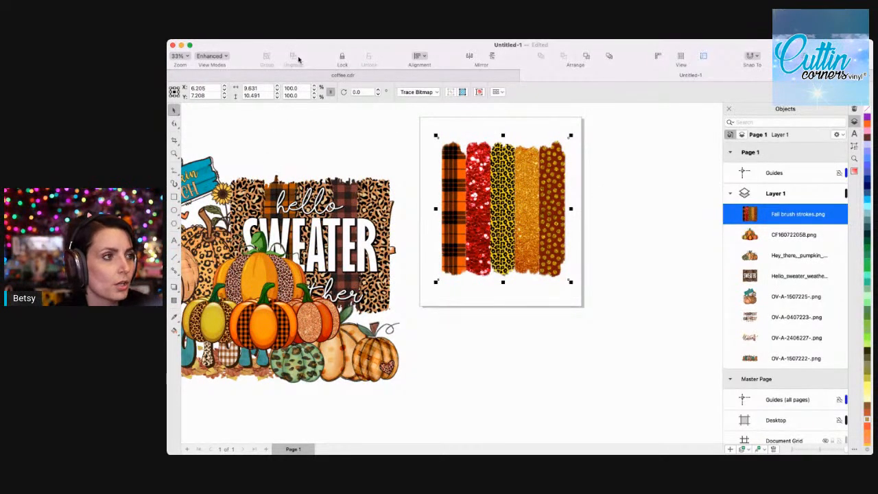
double_click(267, 88)
text(10.5)
key(Return)
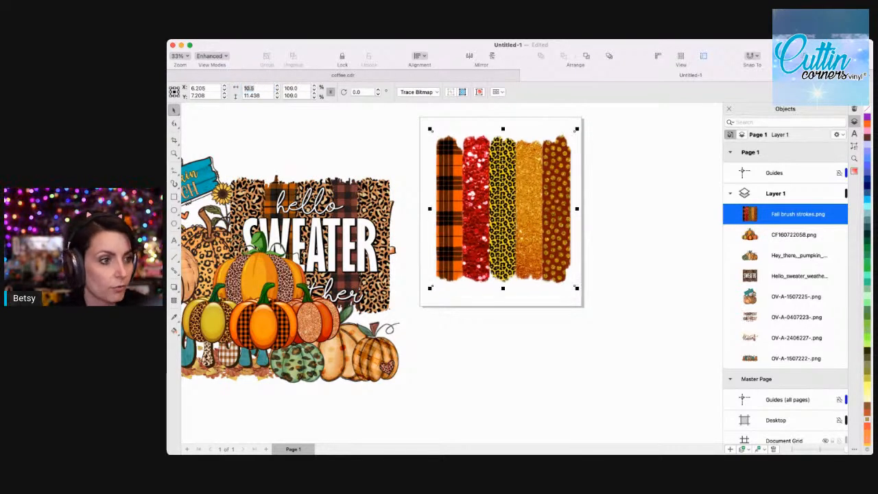
drag(488, 221, 480, 225)
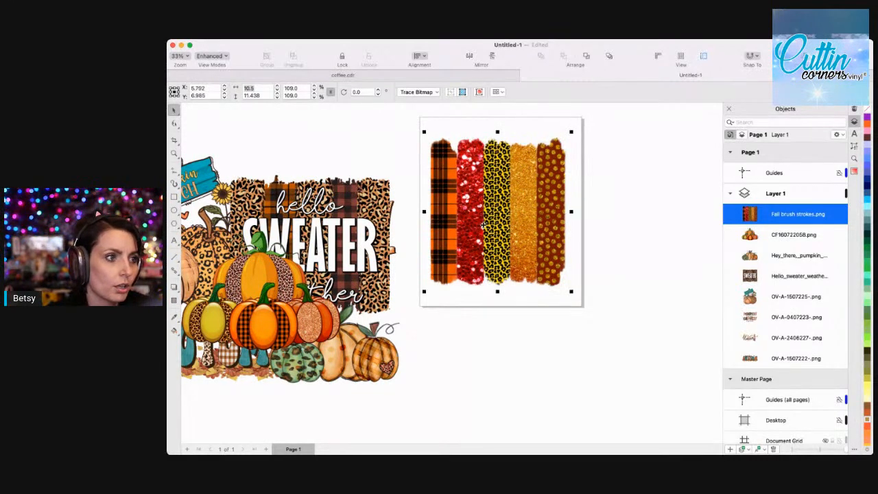
Delete the Hey There Pumpkin pumpkins and the Autumn design, and move the Pumpkin Spice pumpkins just below the page.
scroll(475, 240, left, 3)
click(397, 330)
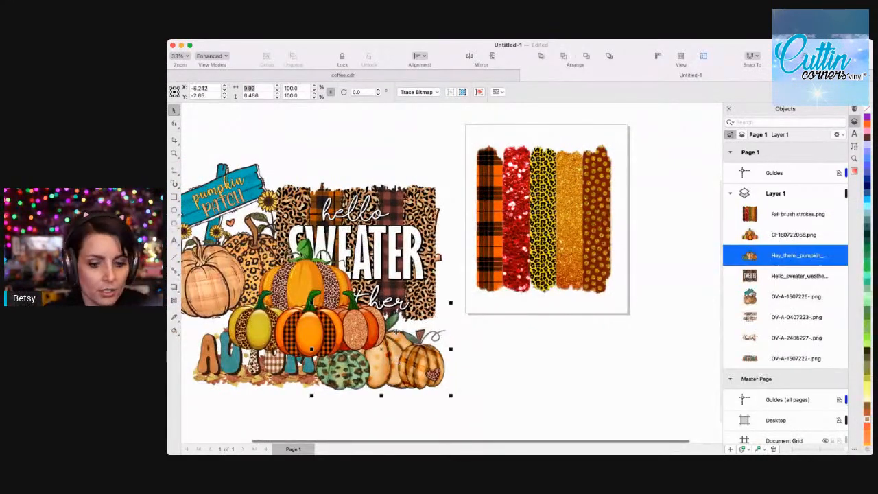
key(Delete)
click(319, 368)
key(Delete)
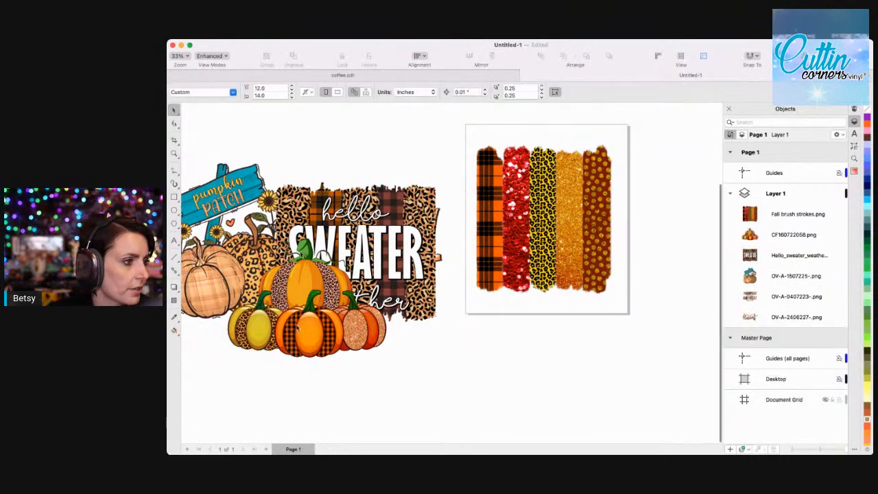
mouse_move(294, 284)
mouse_down()
mouse_move(506, 330)
mouse_move(508, 351)
mouse_up()
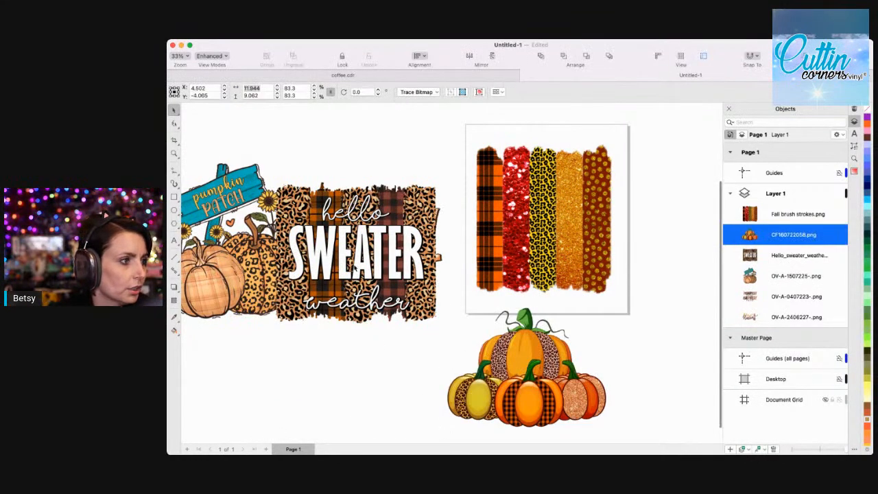
Delete the Hello Sweater Weather, Pumpkin Patch, Pumpkin Kisses Harvest Wishes and Harvest designs.
click(353, 269)
key(Delete)
click(284, 237)
key(Delete)
click(293, 233)
key(Delete)
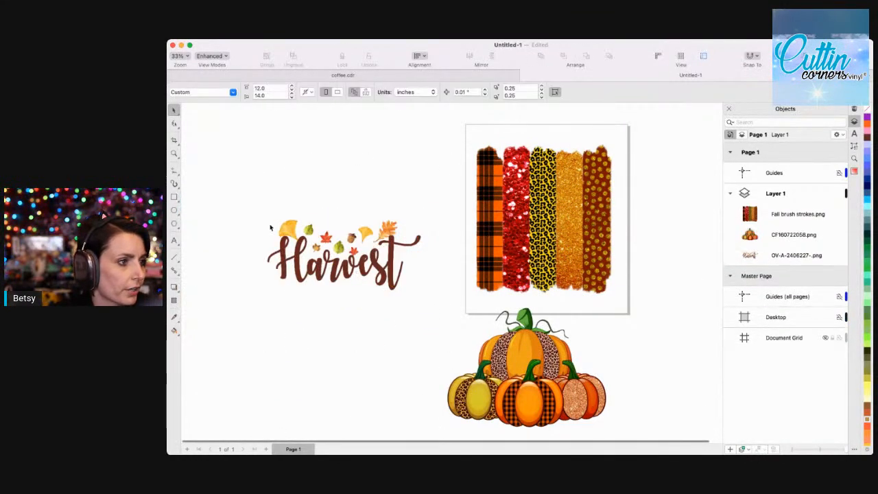
click(293, 232)
key(Delete)
Move the Pumpkin Spice pumpkins well clear of the page and center the fall brush strokes on it at X 6.0, Y 7.0 inches.
drag(557, 351, 358, 327)
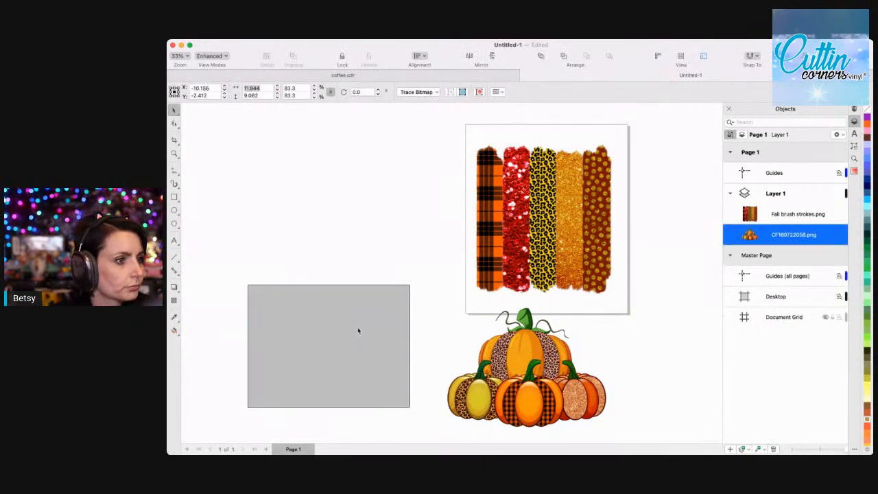
drag(587, 266, 591, 272)
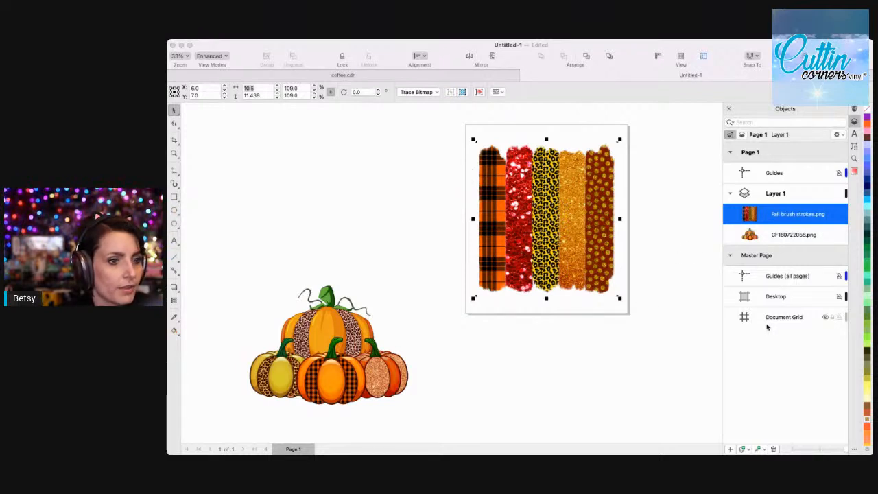
Bring in the Fall Leopard tie-dye image beside the page, set its width to 10.5 inches and move it to about X -7.94, Y 8.82.
drag(784, 312, 447, 184)
drag(466, 218, 331, 229)
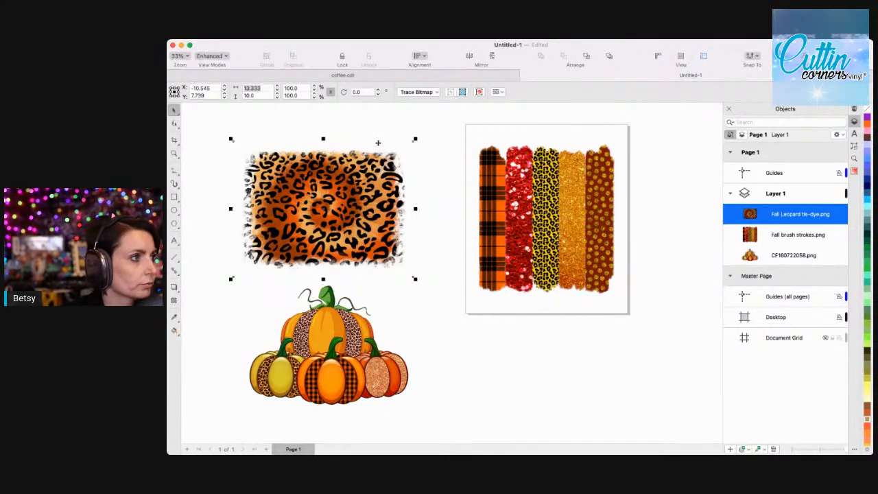
click(263, 89)
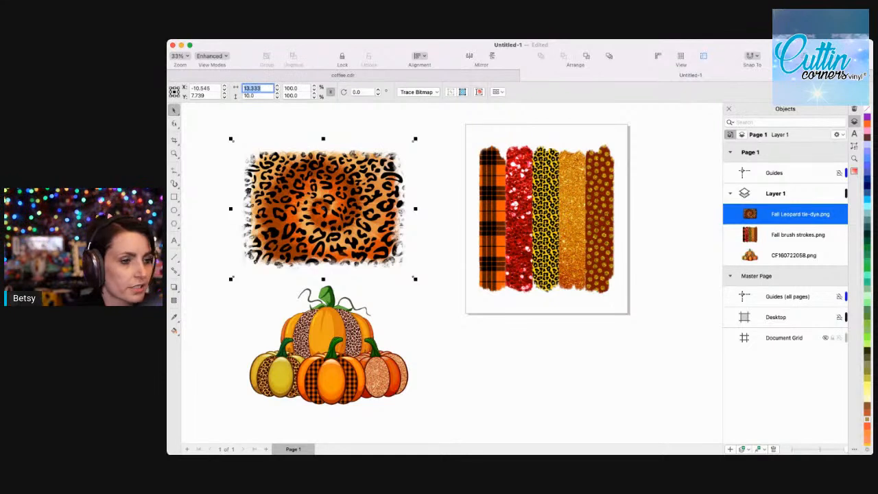
text(10.5)
key(Return)
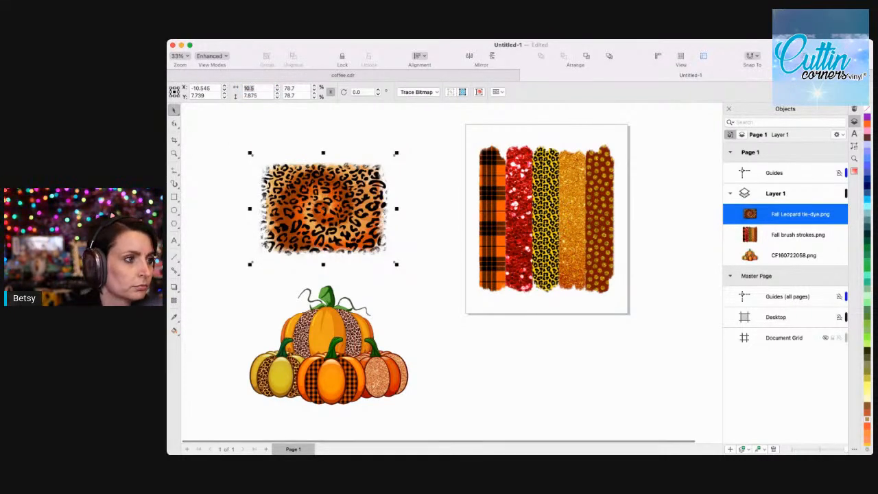
mouse_move(318, 215)
mouse_down()
mouse_move(541, 229)
mouse_move(351, 200)
mouse_up()
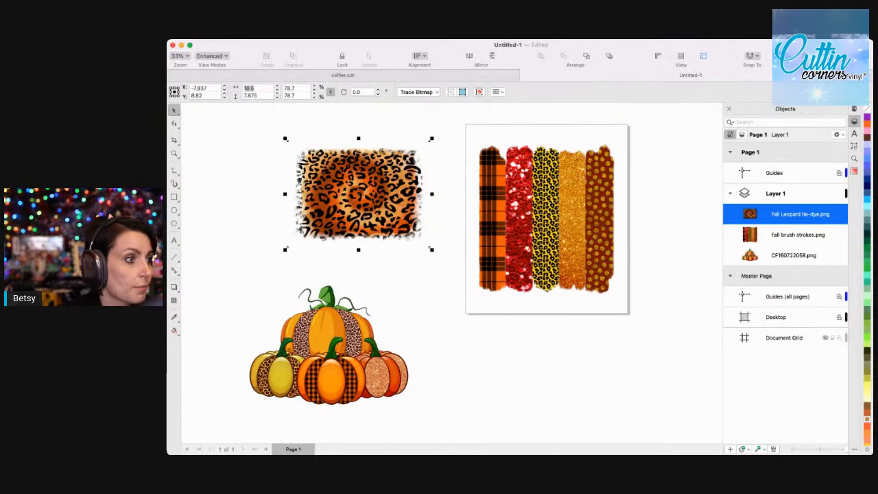
Draw a crop frame around the leopard tie-dye and trim it to about 10.2 by 7.67 inches.
click(173, 141)
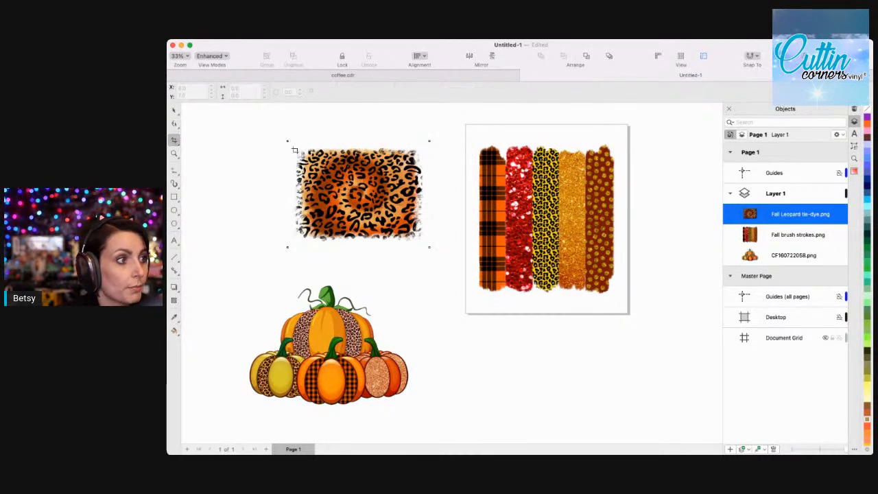
drag(288, 143, 428, 243)
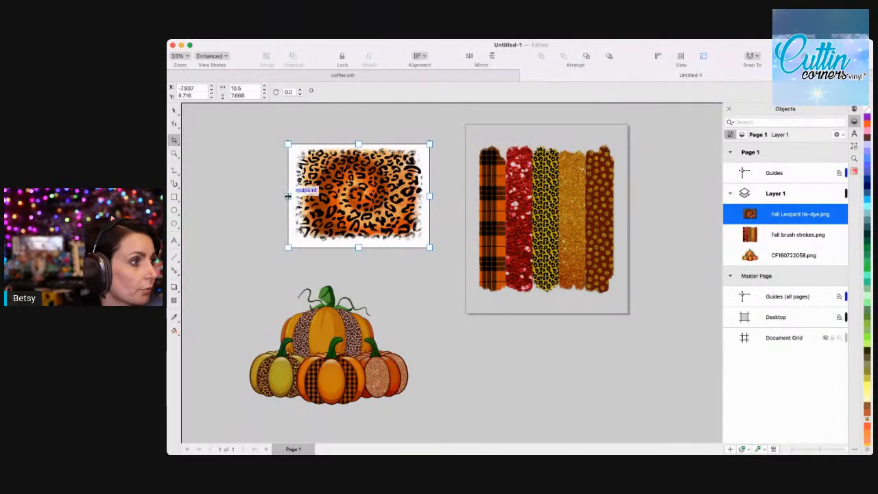
drag(288, 196, 292, 196)
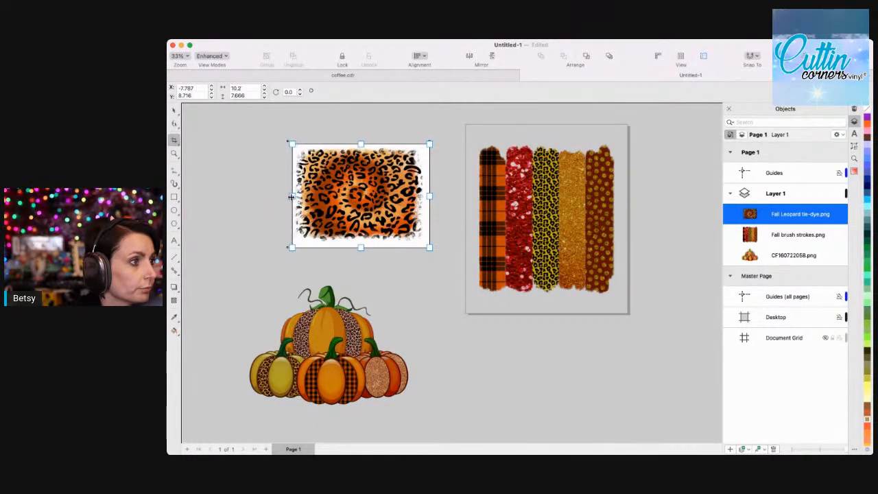
Adjust the leopard tie-dye's crop frame closer to the artwork, to about 10.22 by 7.42 inches.
click(175, 153)
click(382, 197)
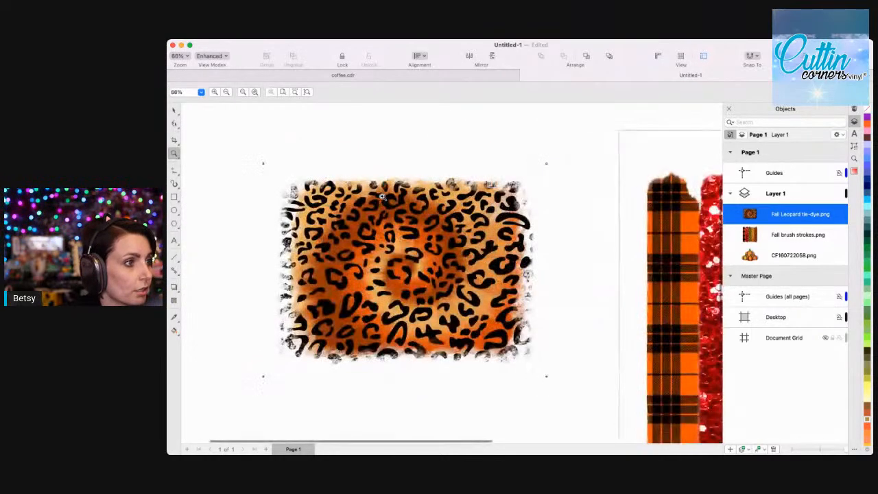
click(401, 255)
key(F3)
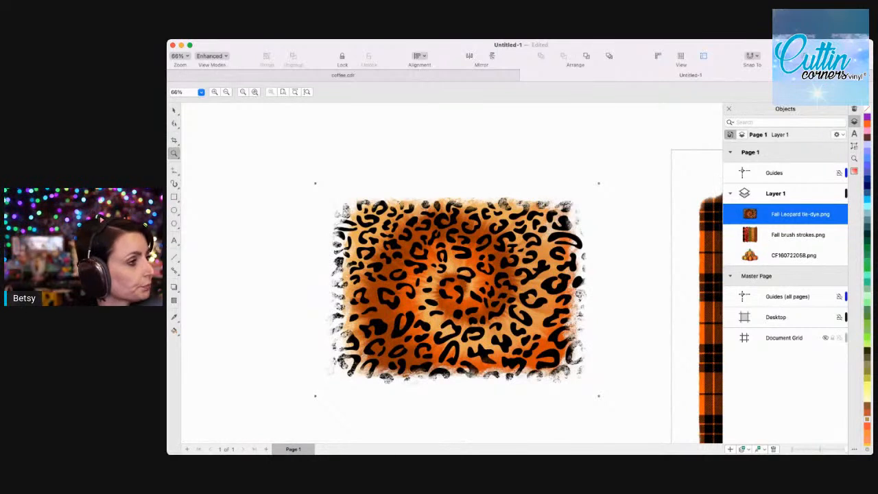
click(173, 140)
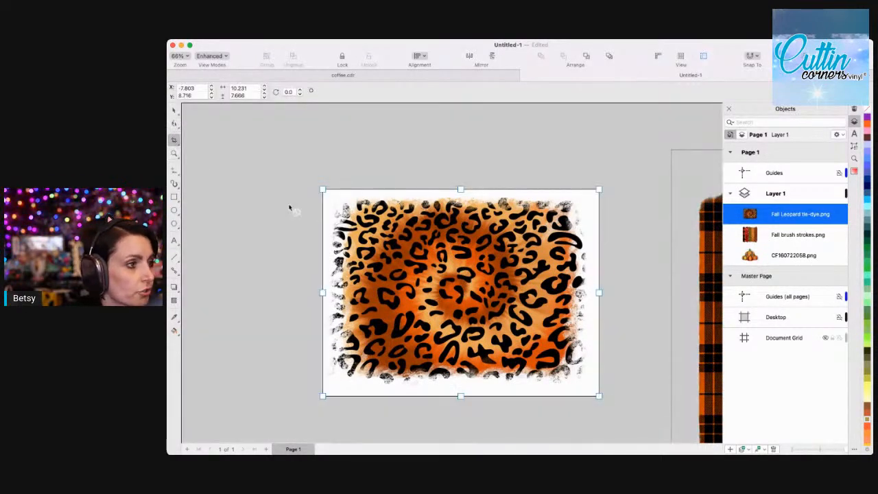
drag(599, 395, 594, 392)
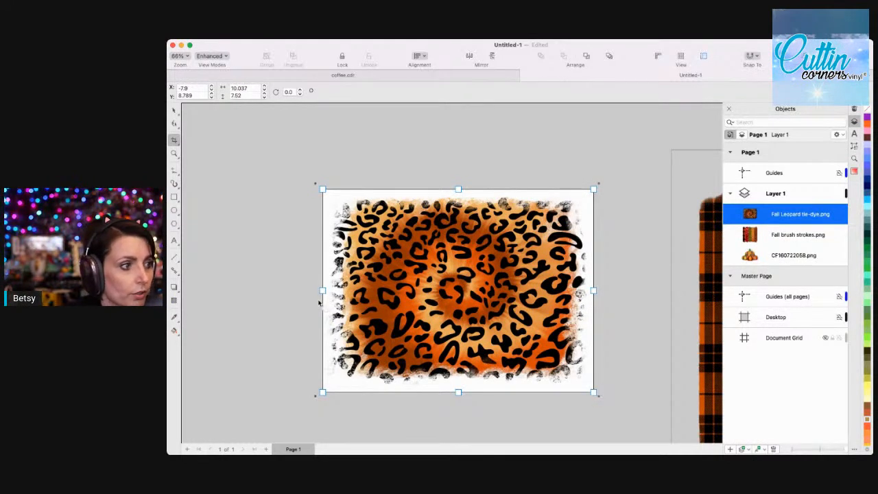
drag(322, 291, 320, 294)
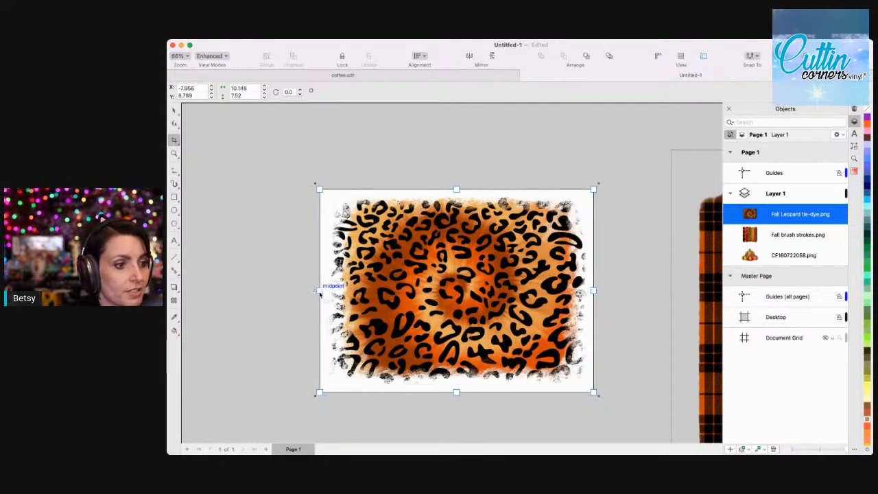
drag(456, 392, 456, 389)
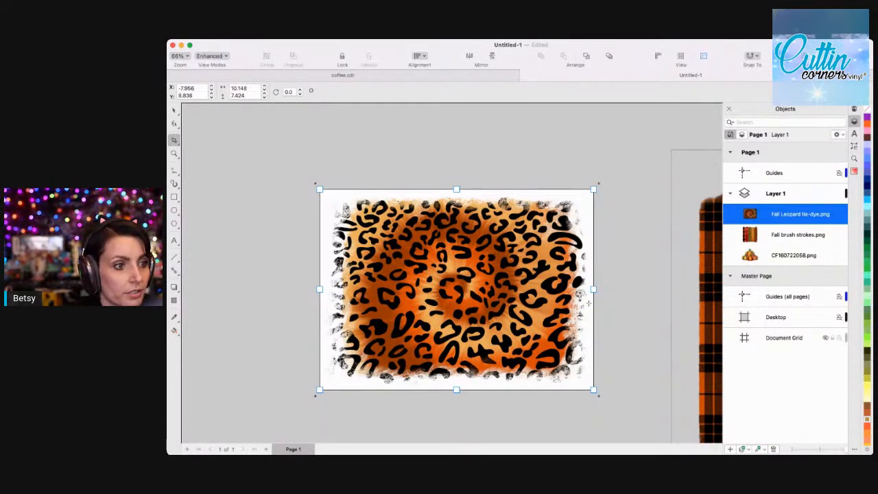
mouse_move(594, 288)
mouse_down()
mouse_move(605, 289)
mouse_move(590, 288)
mouse_up()
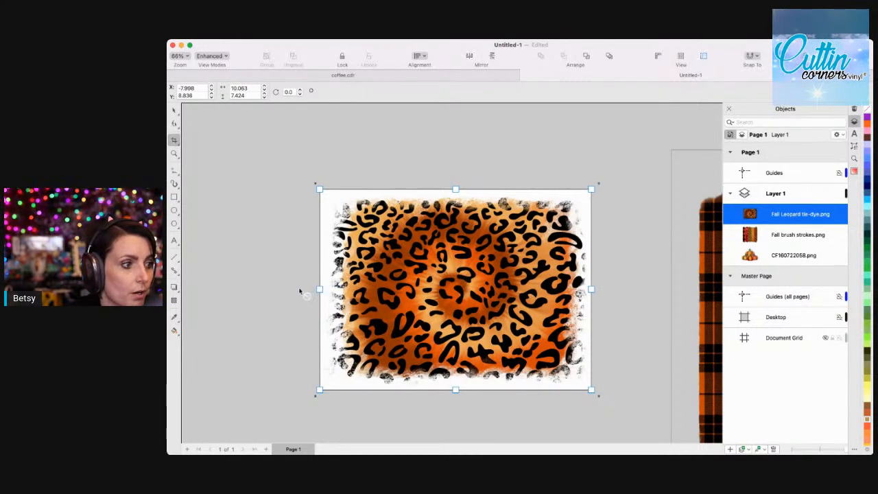
mouse_move(319, 289)
mouse_down()
mouse_move(308, 289)
mouse_move(316, 289)
mouse_up()
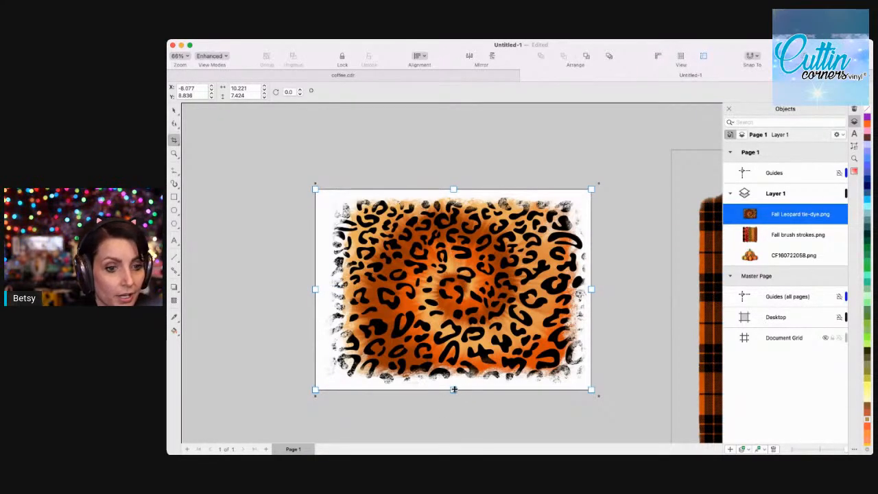
Resize the crop frame to about 10.13 by 7.67 inches and apply the crop to the leopard tie-dye.
mouse_move(452, 389)
mouse_down()
mouse_move(452, 401)
mouse_move(456, 391)
mouse_up()
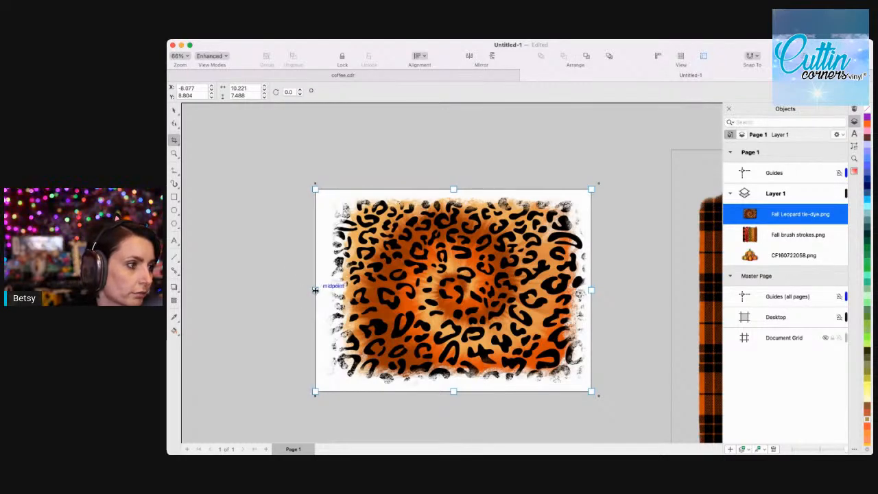
drag(316, 290, 315, 290)
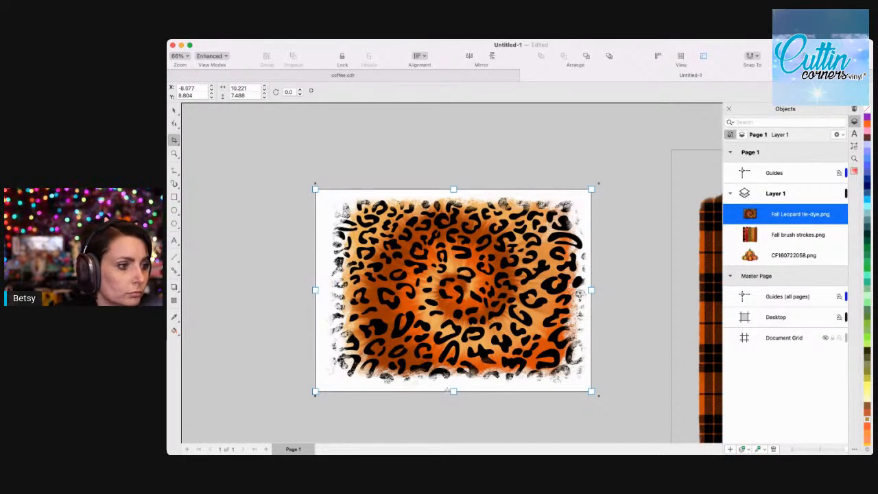
drag(453, 392, 453, 396)
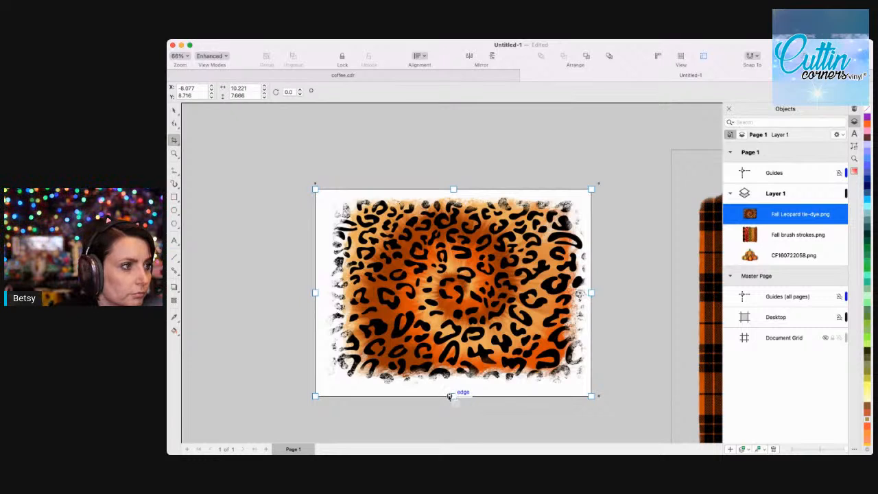
drag(317, 294, 317, 294)
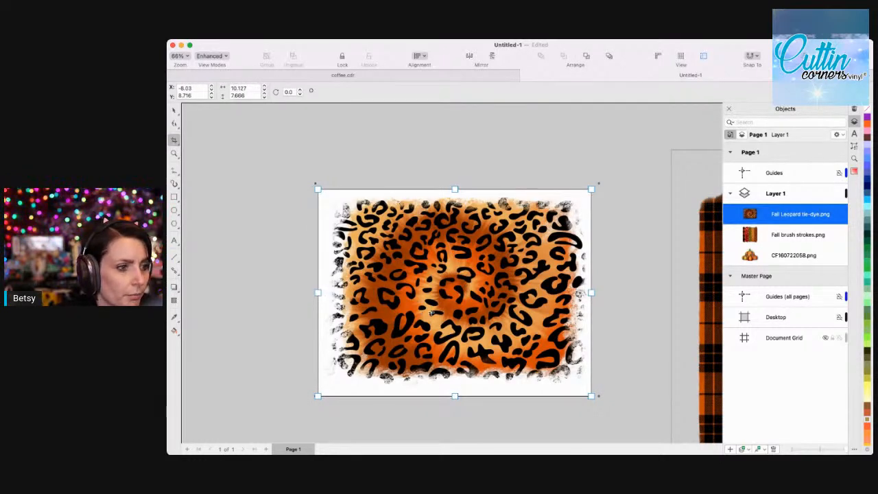
double_click(455, 306)
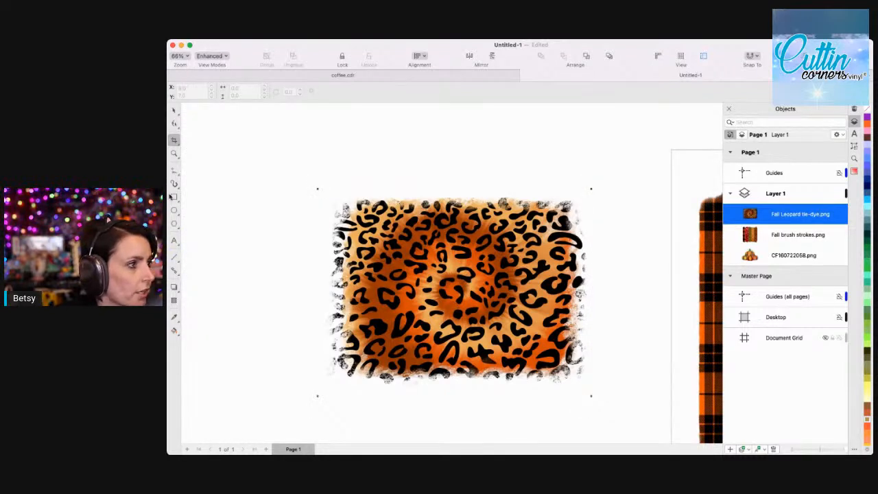
Draw a rectangle around the leopard tie-dye and size it to about 10.13 by 7.23 inches.
click(172, 197)
drag(287, 175, 590, 396)
drag(283, 286, 316, 293)
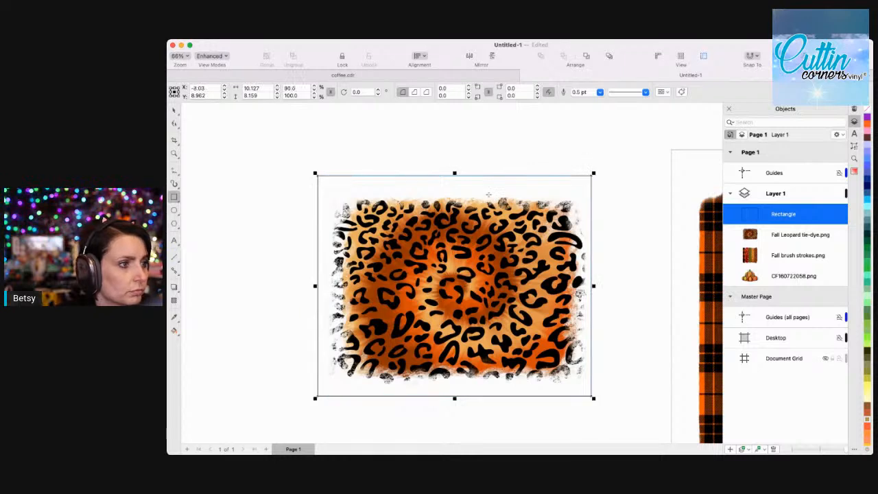
drag(450, 182, 450, 192)
drag(454, 399, 454, 390)
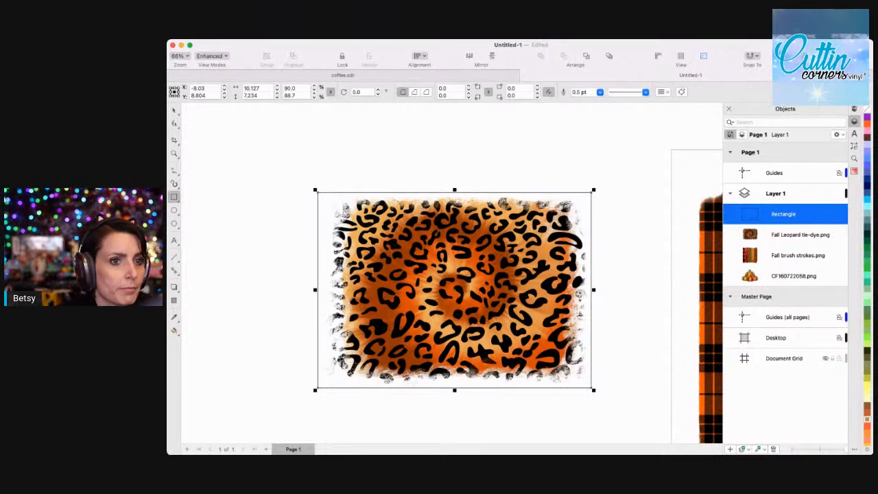
Fill the rectangle around the leopard tie-dye with black and remove its outline.
scroll(867, 123, up, 3)
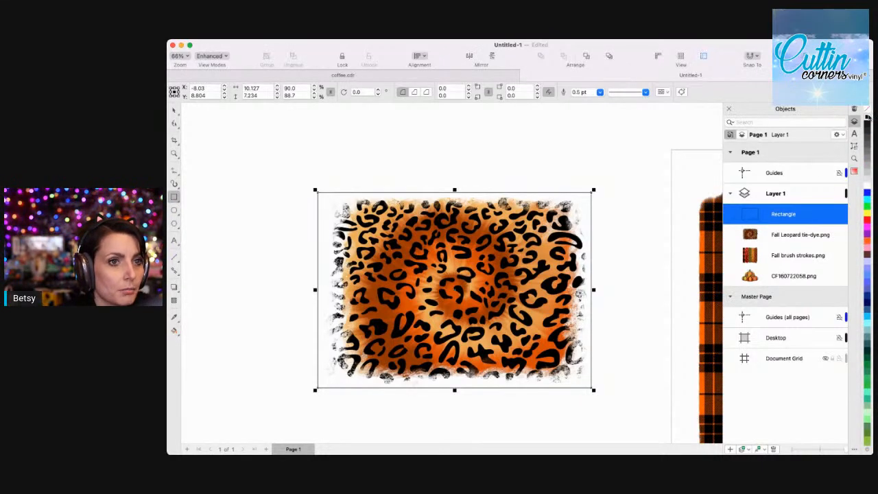
click(867, 117)
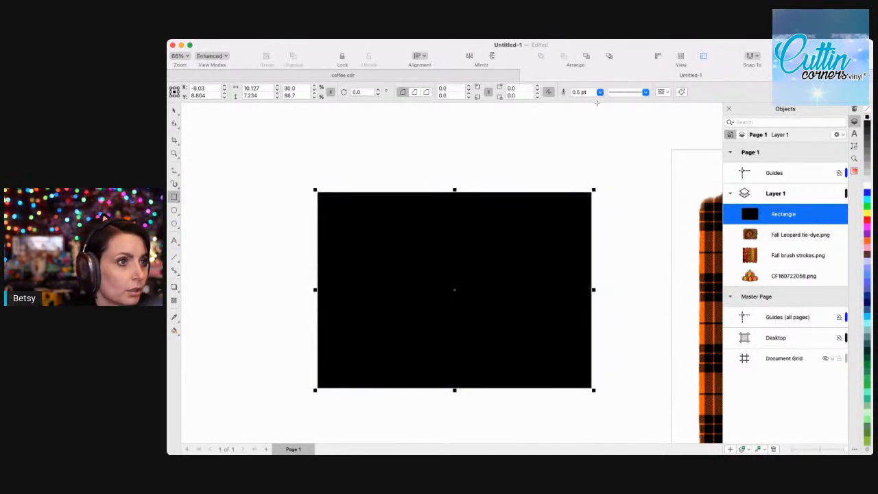
drag(591, 92, 399, 94)
text(0)
key(Return)
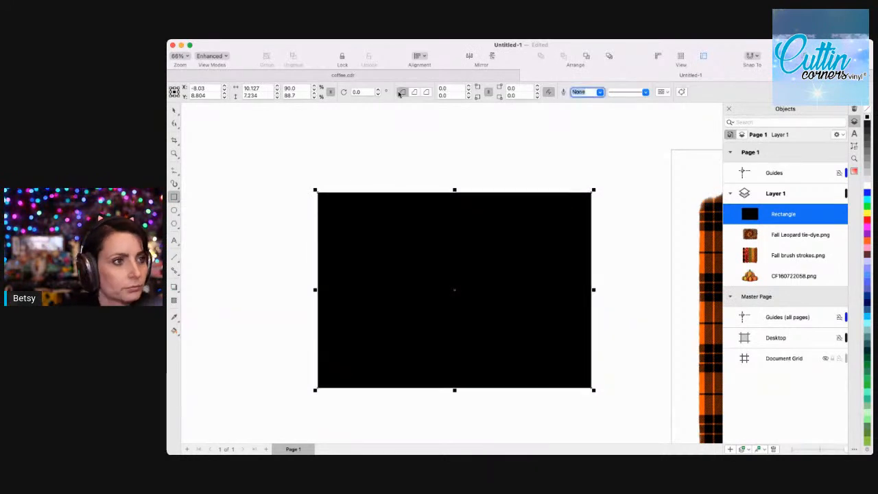
Place the black rectangle behind the leopard tie-dye and shrink it to about 8.39 by 7.06 inches, exposing the design's edge.
click(792, 215)
drag(792, 216, 789, 244)
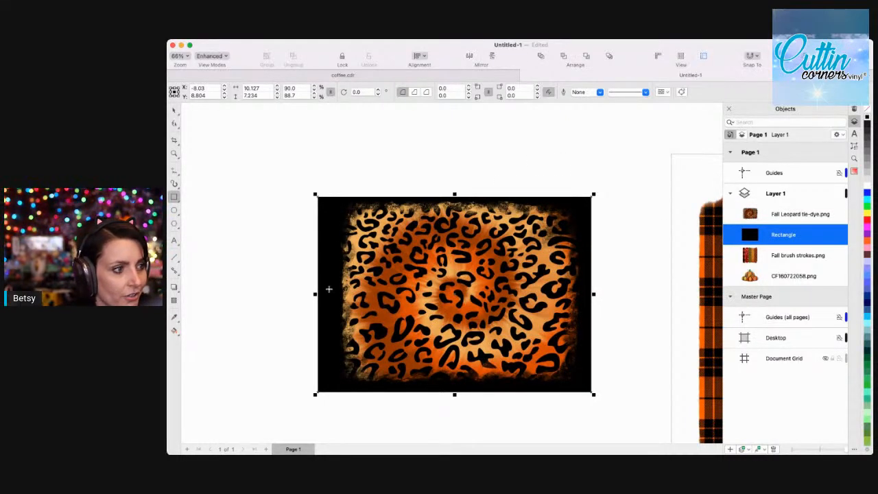
drag(314, 293, 324, 294)
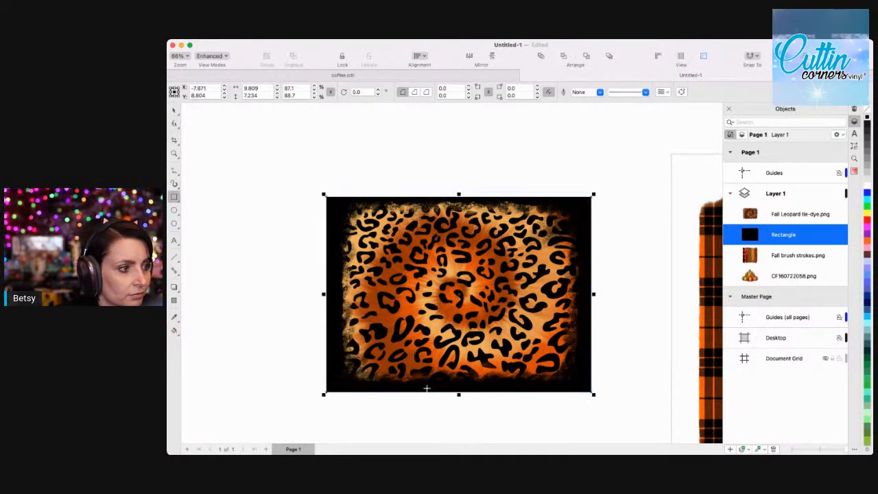
drag(459, 395, 459, 389)
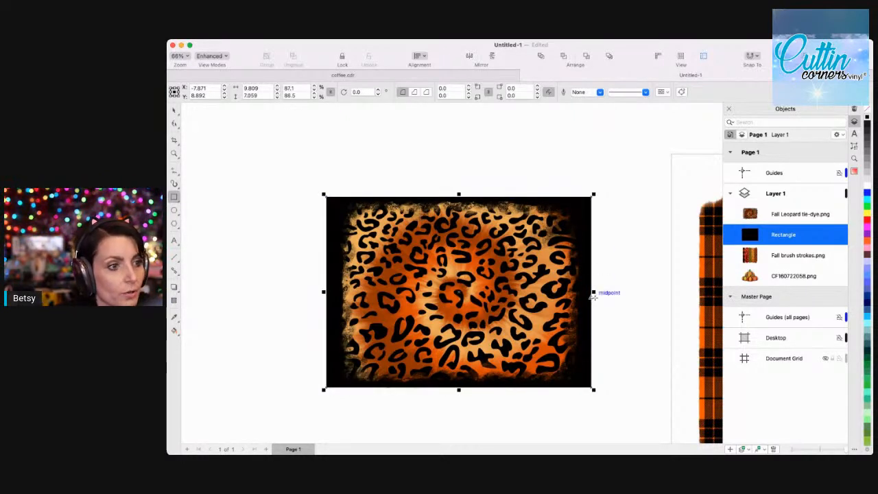
drag(594, 291, 585, 291)
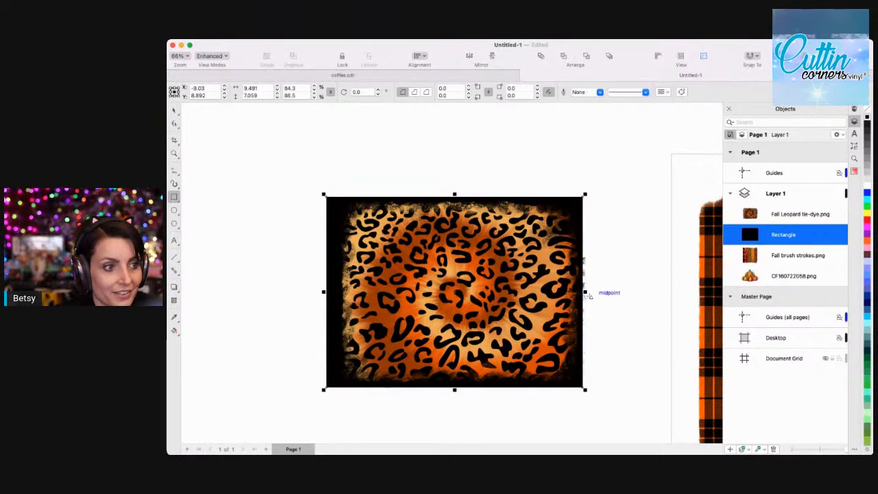
drag(584, 292, 576, 293)
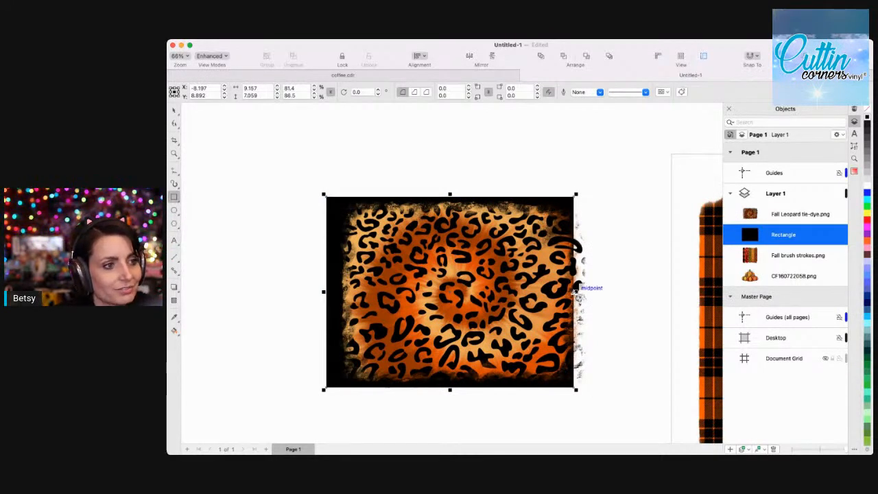
drag(576, 292, 555, 293)
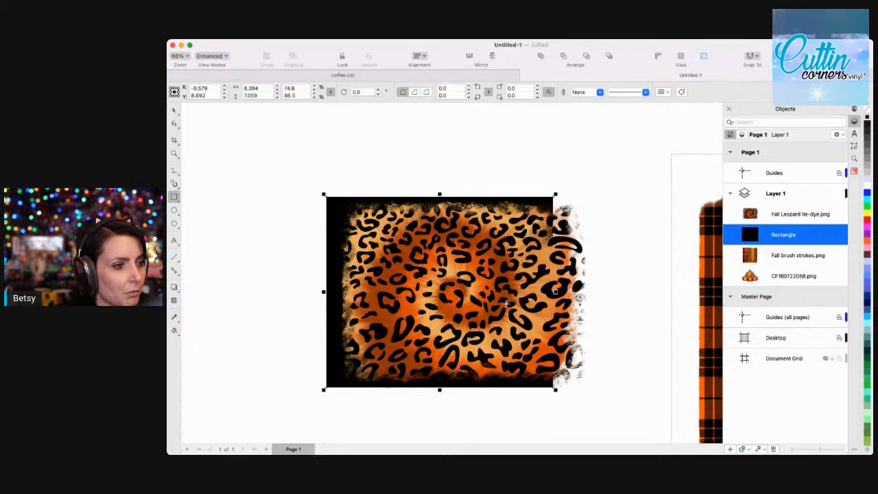
Delete the black rectangle from behind the leopard tie-dye.
drag(443, 291, 309, 278)
key(Delete)
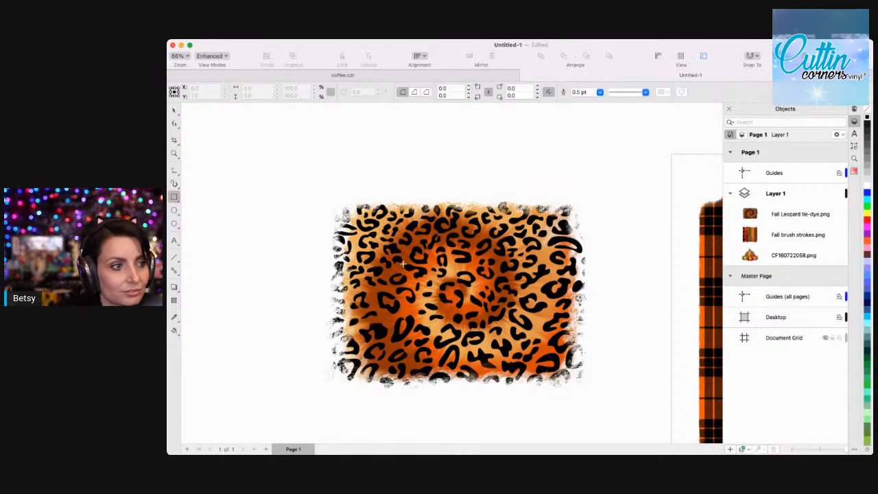
Set the leopard tie-dye image's width to 10.5 inches, keeping its proportions.
scroll(466, 266, down, 2)
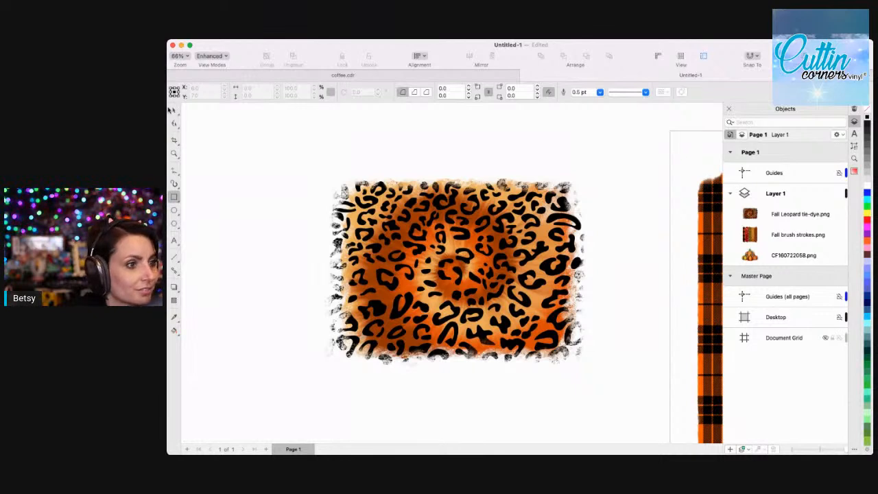
click(172, 110)
click(506, 293)
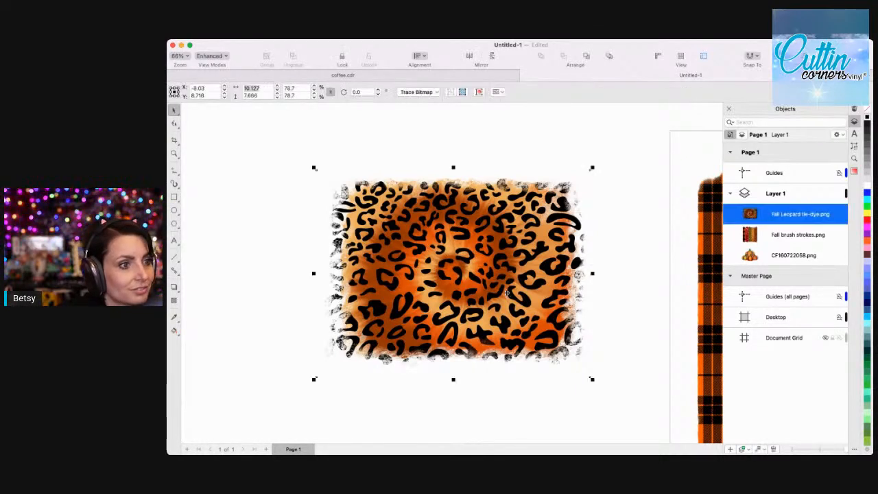
click(260, 88)
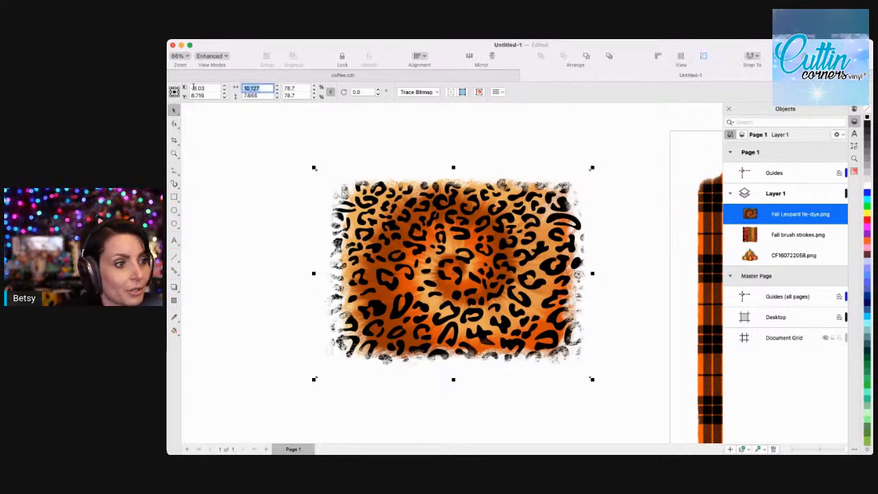
text(10.5)
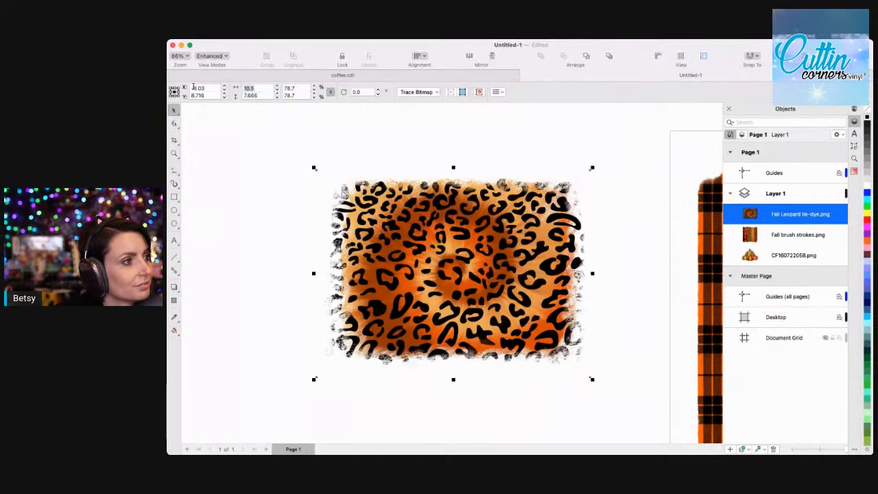
key(Return)
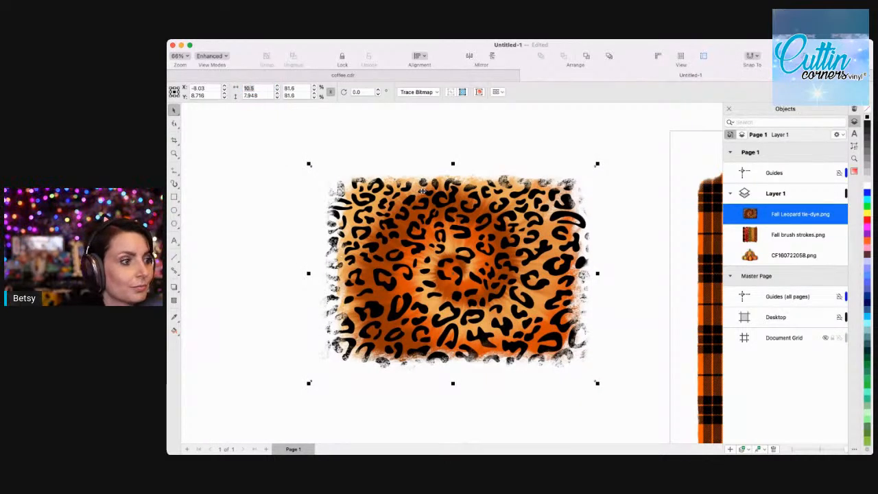
Place the Blessed pumpkin design, 1180.png, at its original size beside the leopard tie-dye.
scroll(346, 232, down, 3)
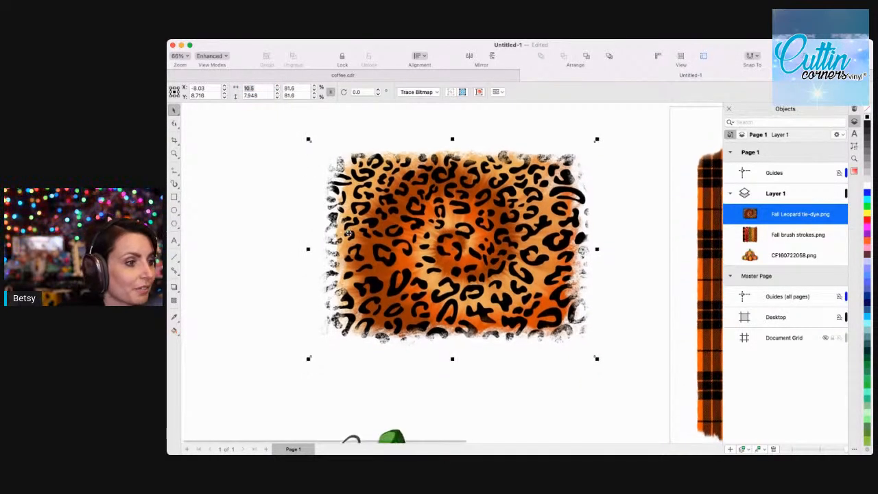
scroll(463, 285, down, 5)
scroll(462, 286, up, 5)
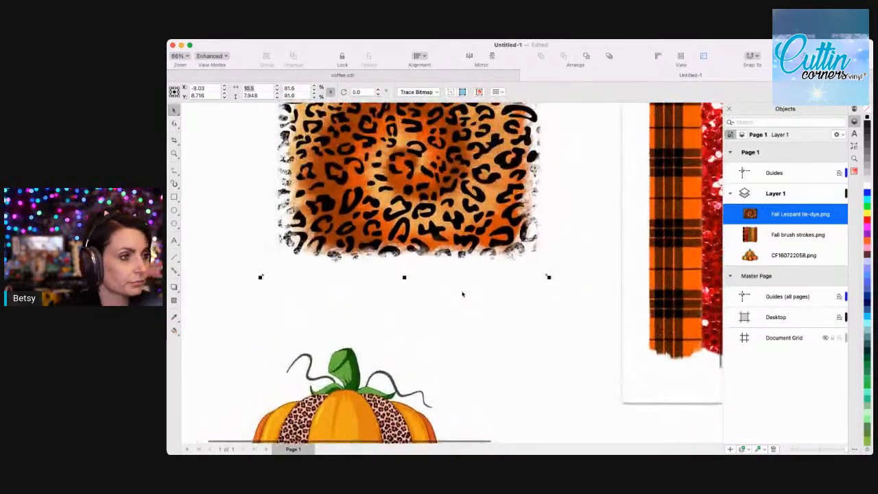
scroll(462, 295, up, 2)
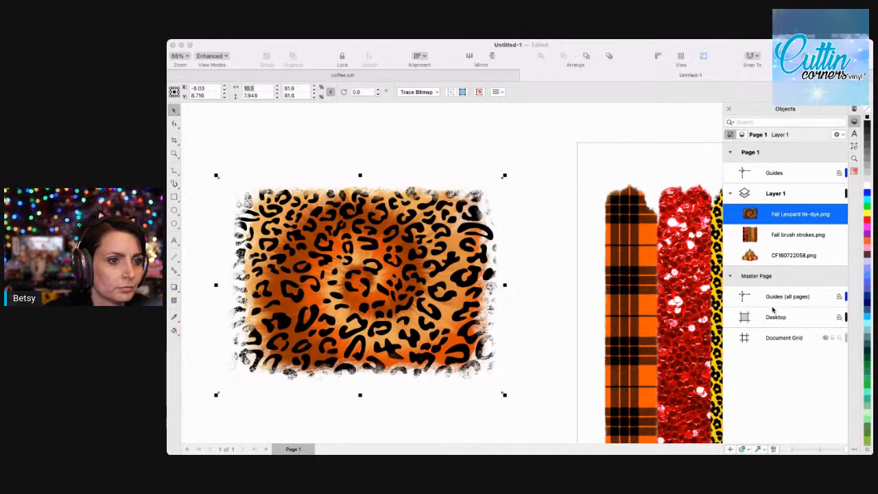
click(329, 221)
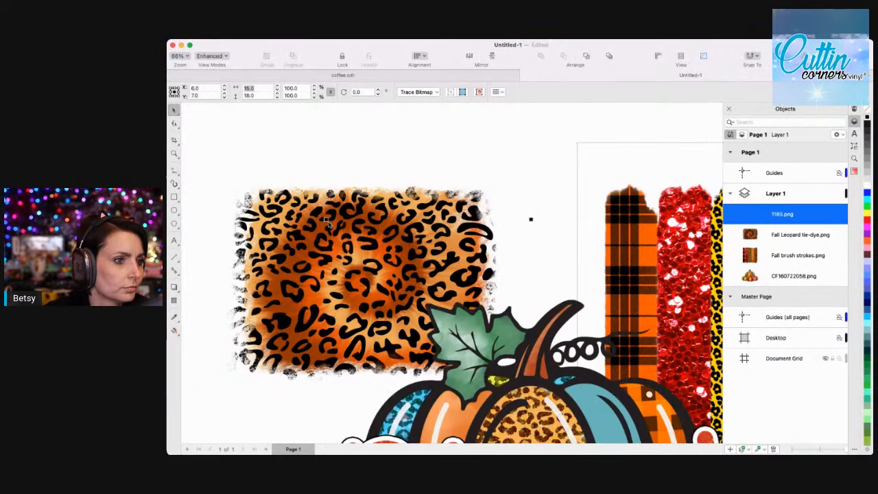
scroll(332, 221, down, 2)
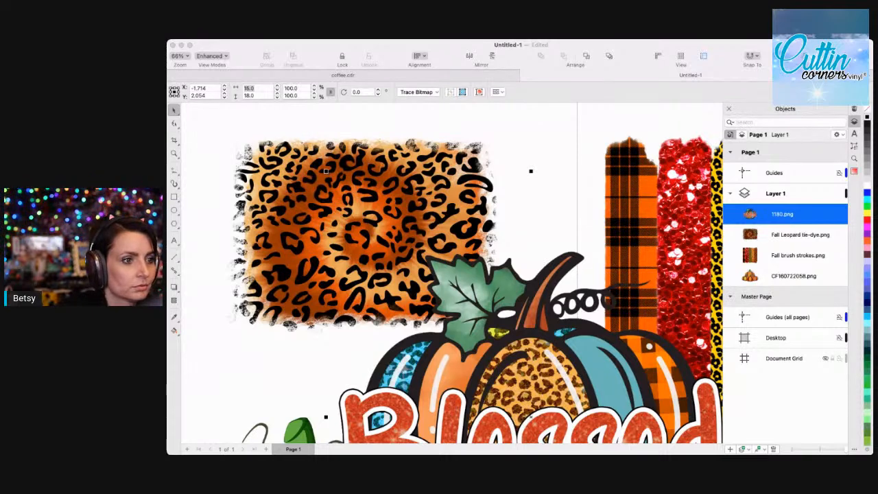
Add the round pumpkin patch design, Untitled-8.png, at 12 by 12 inches and move it above the Blessed pumpkin.
click(773, 315)
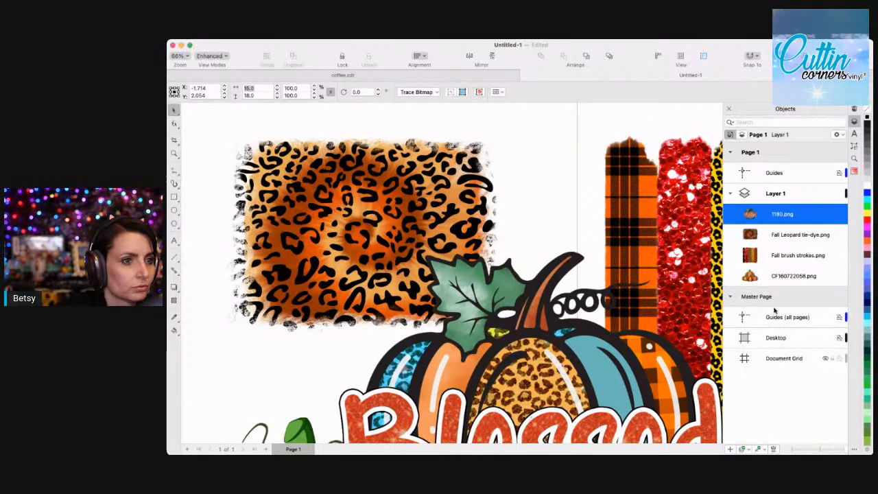
key(super+v)
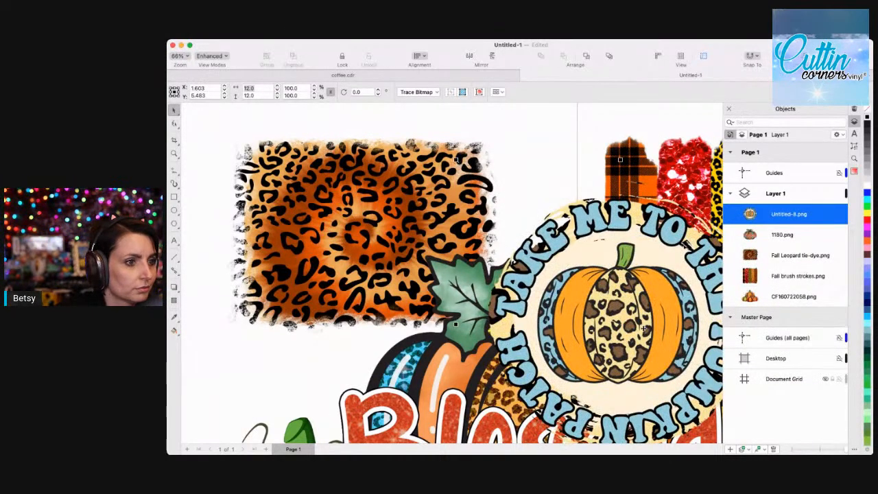
drag(620, 159, 569, 154)
drag(514, 267, 598, 175)
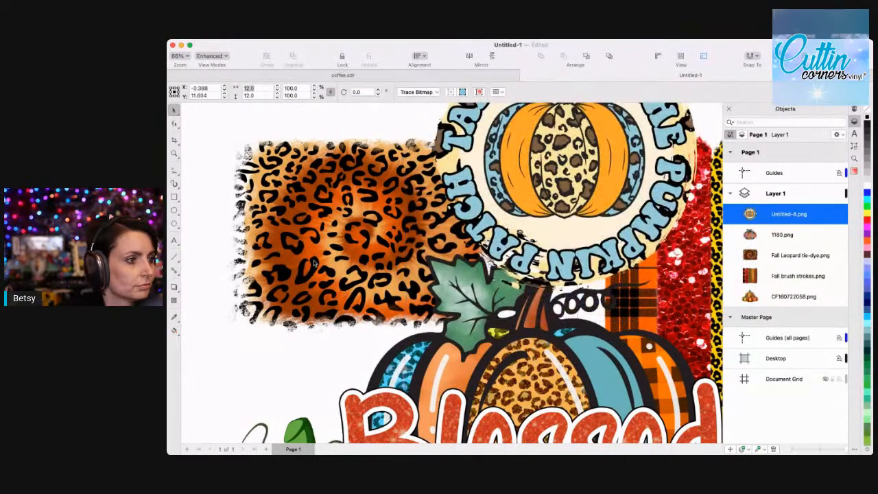
Place the umbrella design, CF240822023.png, at 15 by 18 inches and move it over the leopard tie-dye.
click(315, 266)
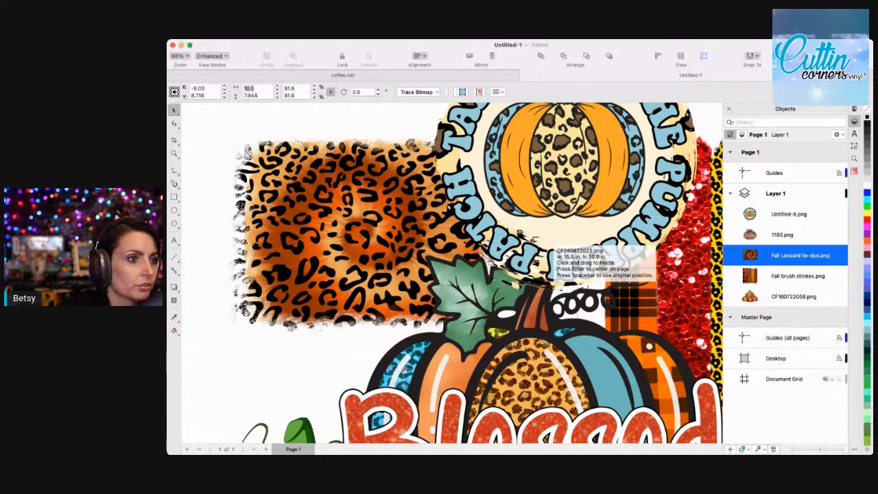
click(288, 148)
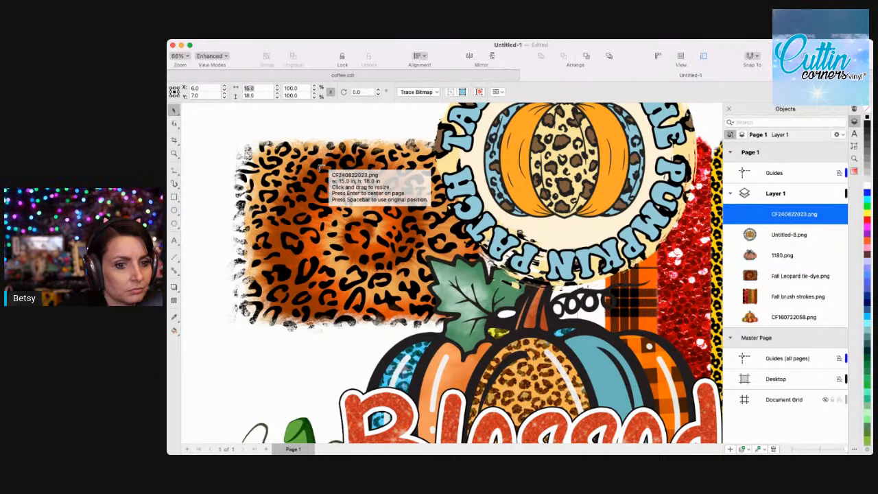
click(318, 166)
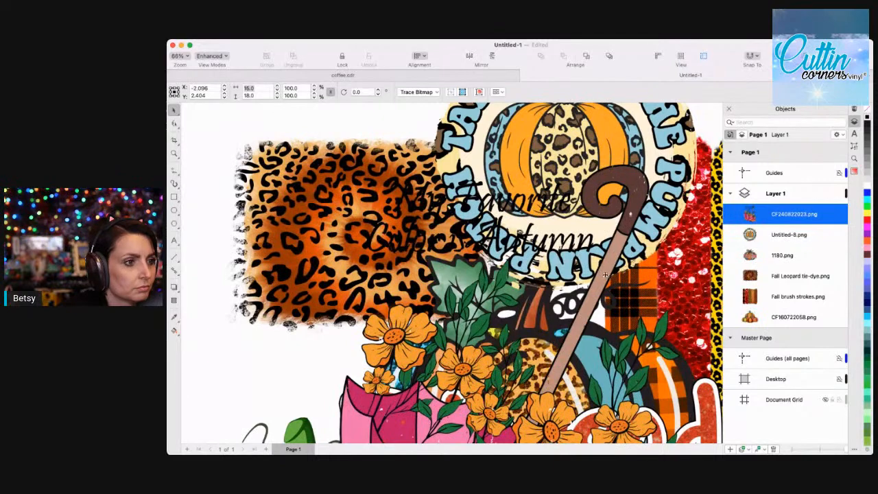
drag(605, 274, 416, 218)
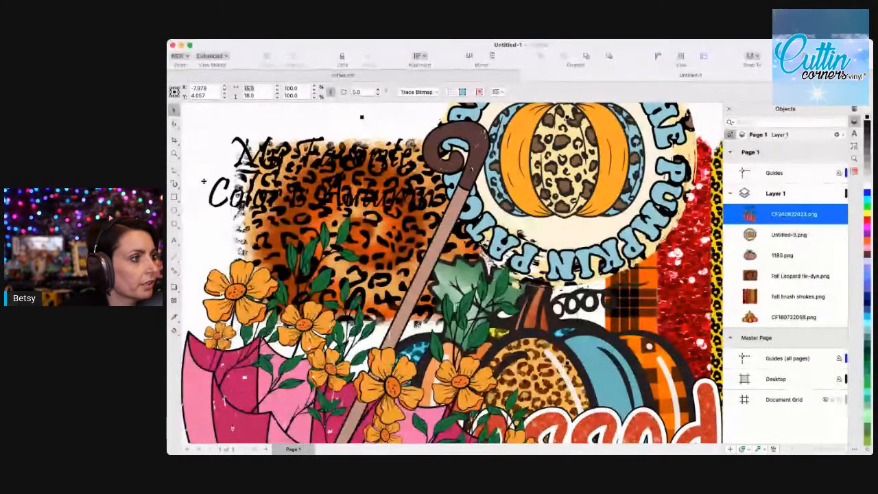
Move the round pumpkin patch design and the fall brush strokes off the page to its right side.
click(174, 155)
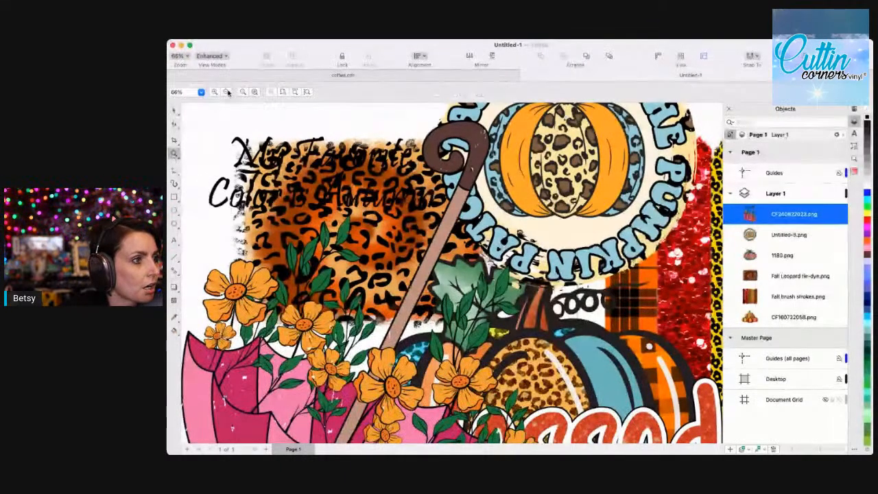
click(226, 92)
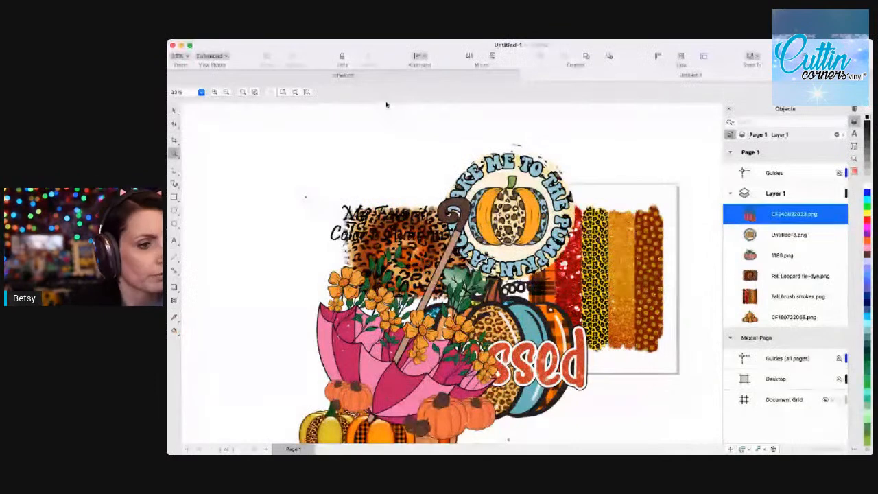
click(645, 306)
right_click(573, 293)
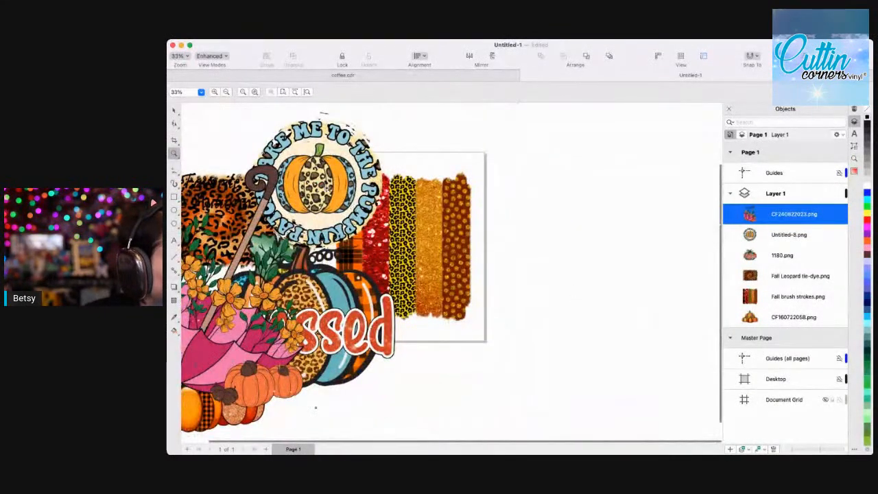
key(space)
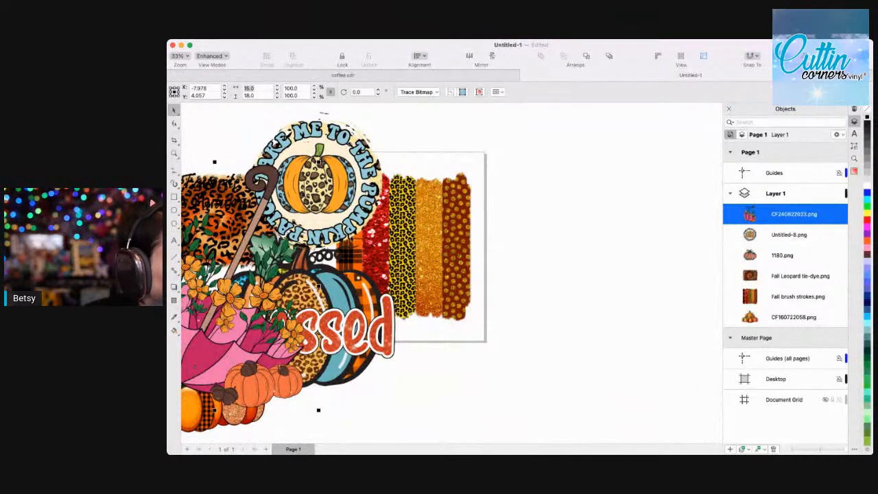
click(428, 239)
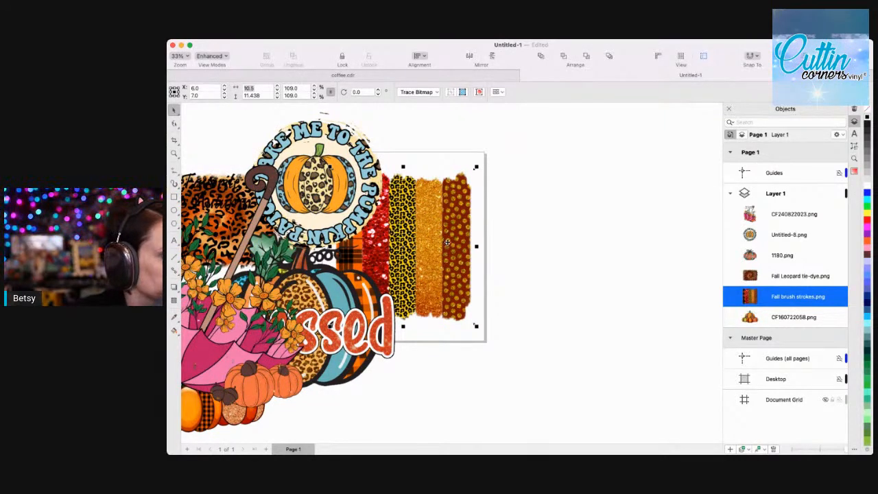
drag(368, 212, 575, 247)
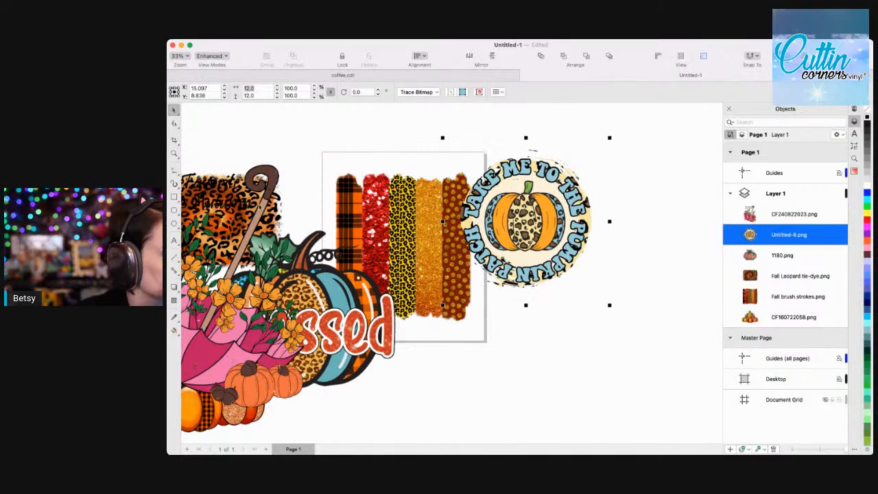
drag(440, 248, 568, 340)
Shift the pumpkin patch design farther right and move the umbrella and Blessed pumpkin designs down, clearing the page's upper area.
drag(273, 214, 447, 178)
drag(391, 265, 570, 386)
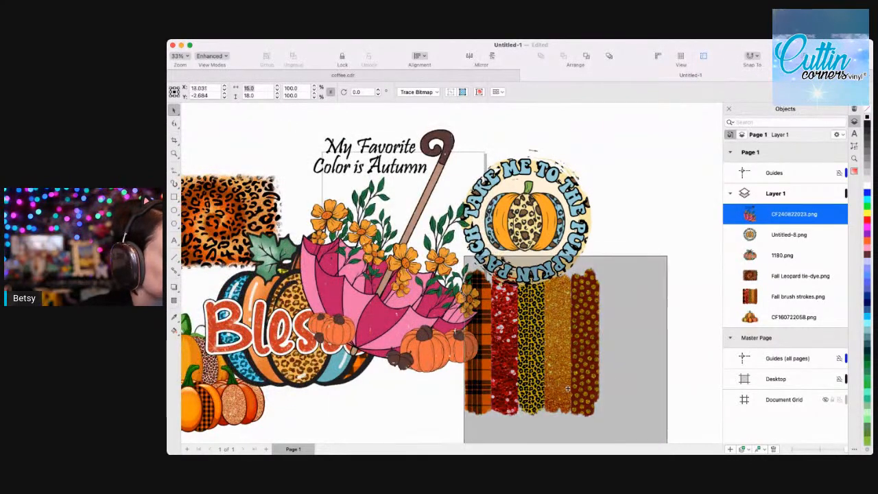
drag(548, 237, 597, 246)
drag(229, 208, 394, 215)
drag(482, 313, 358, 416)
click(465, 303)
drag(465, 303, 370, 389)
Move the leopard tie-dye onto the page and lay the round pumpkin patch design over it.
drag(254, 216, 444, 224)
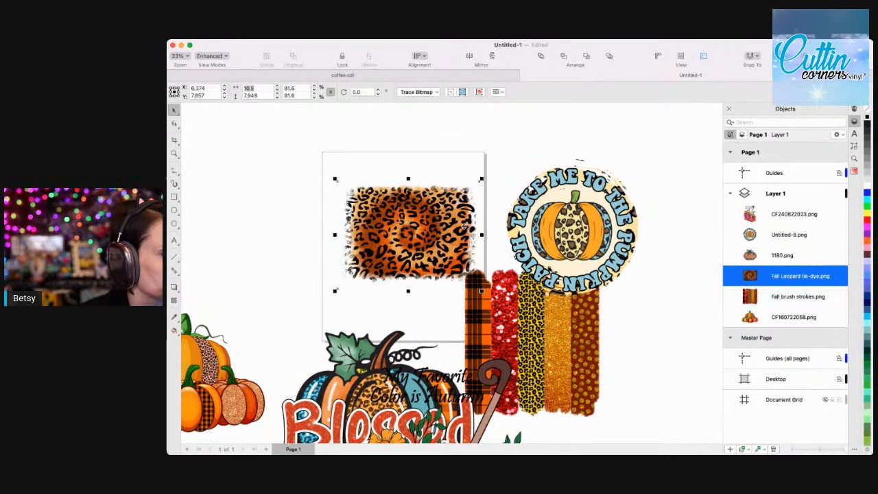
drag(585, 225, 440, 224)
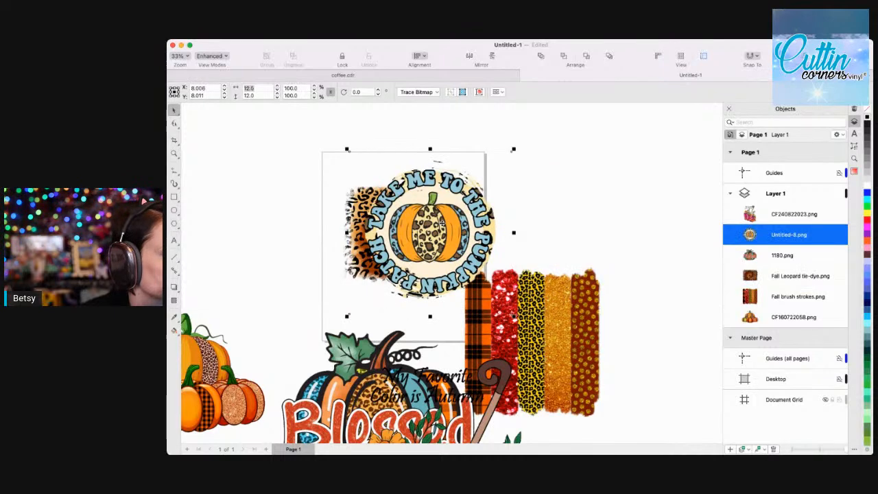
click(262, 90)
Draw a crop frame around the round pumpkin patch design, about 10.27 by 10.84 inches.
click(174, 140)
drag(362, 160, 501, 303)
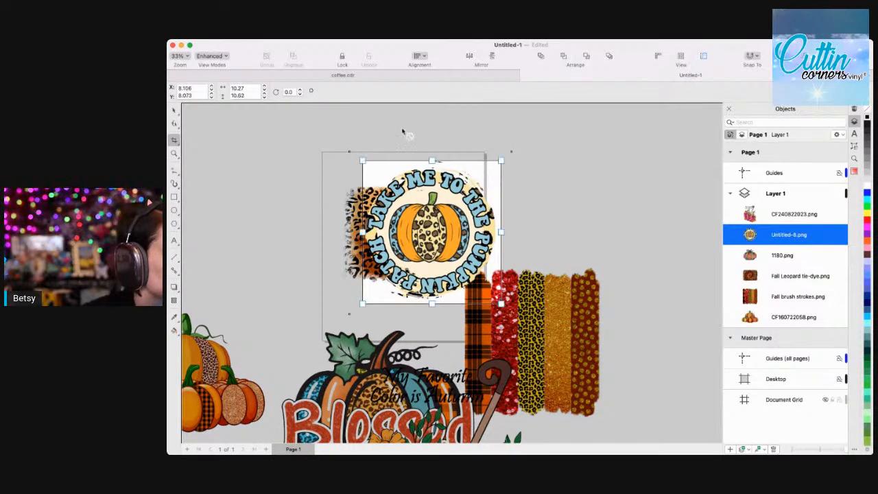
drag(431, 160, 432, 157)
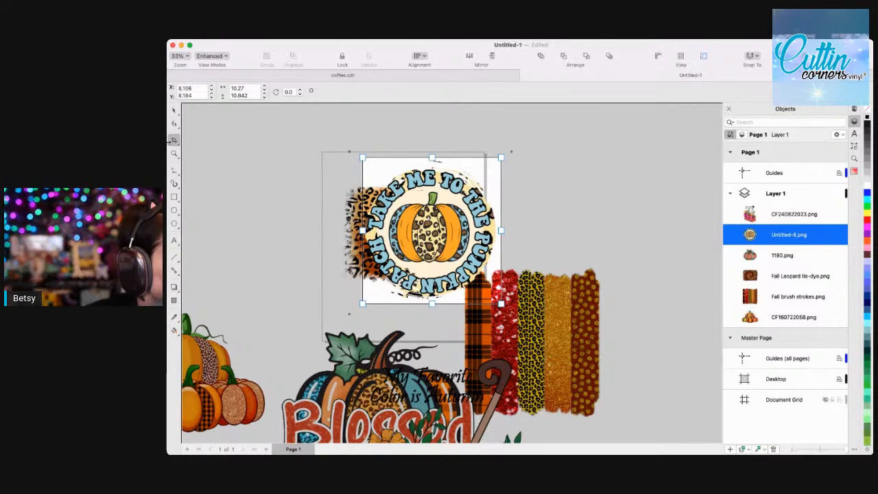
Adjust the sides of the crop frame around the round pumpkin patch design to a width of about 10.11 inches.
click(174, 153)
click(449, 261)
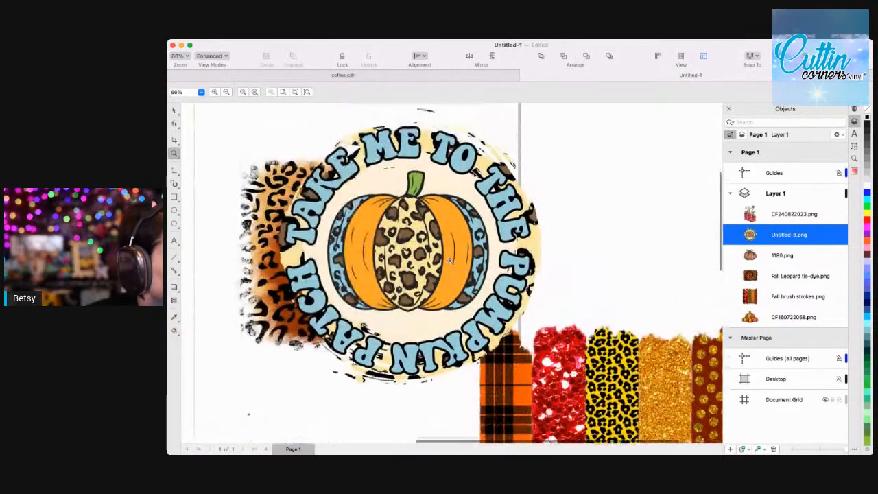
scroll(449, 260, down, 4)
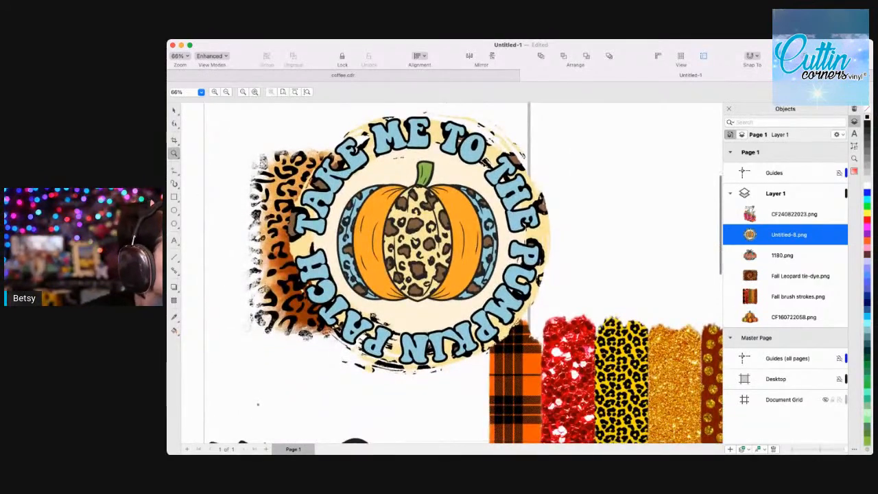
click(175, 140)
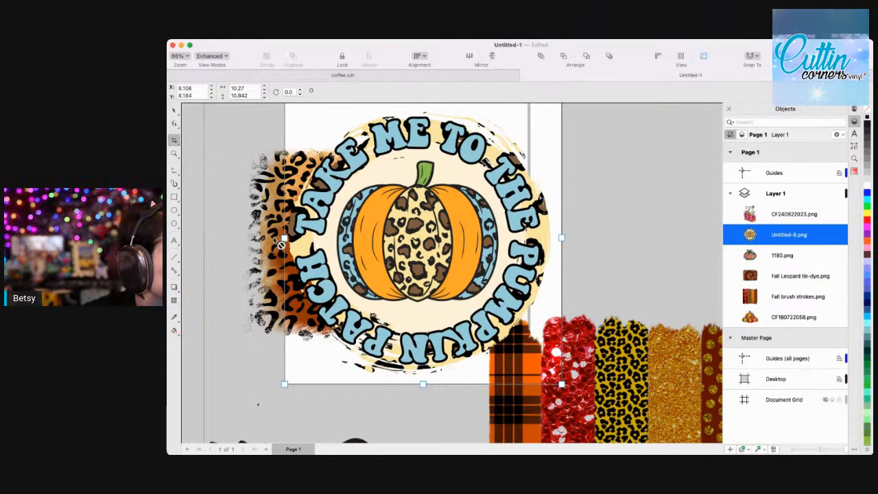
drag(283, 237, 279, 238)
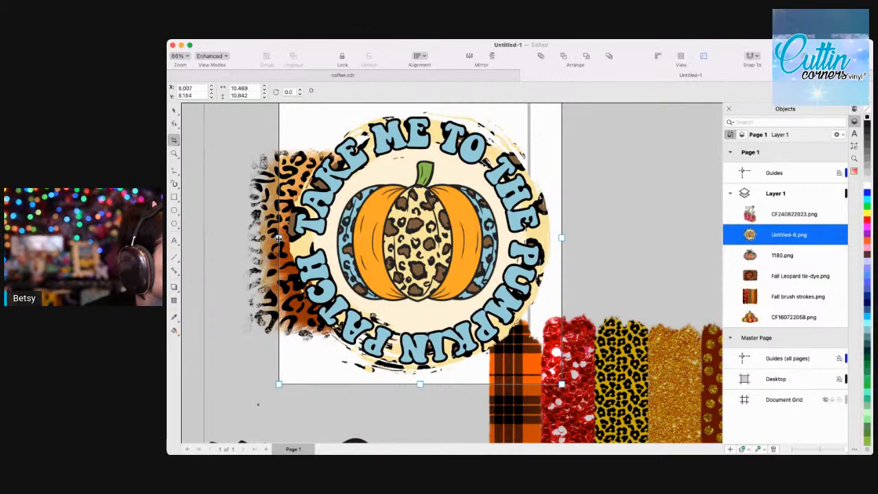
scroll(278, 238, up, 3)
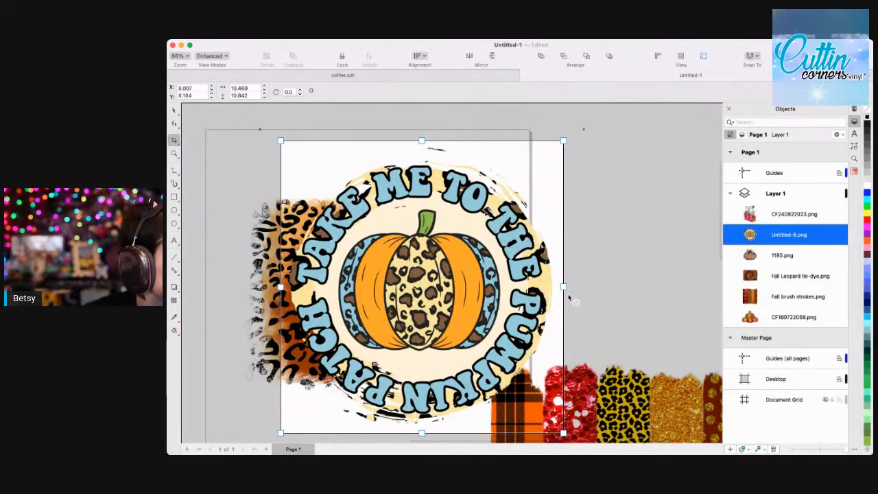
drag(563, 286, 557, 287)
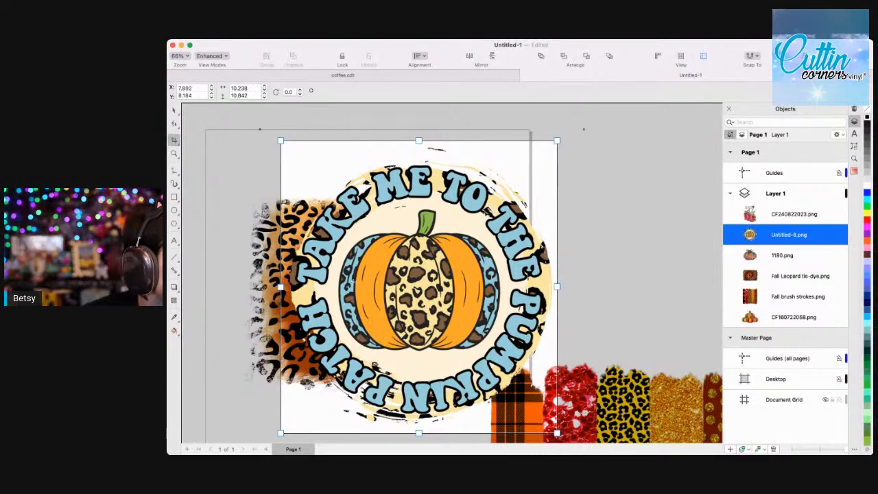
drag(279, 287, 283, 288)
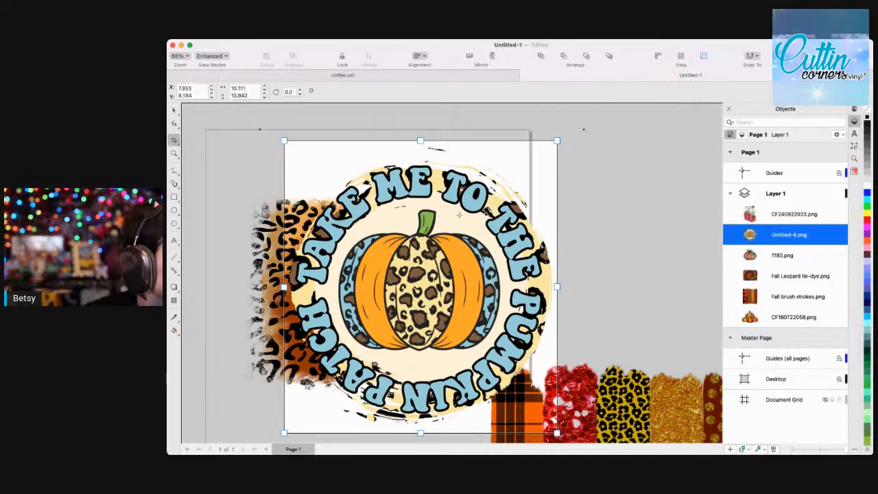
Tighten the crop frame's upper and lower edges to a height of about 10.65 inches and apply the crop.
drag(420, 141, 420, 144)
scroll(445, 391, down, 3)
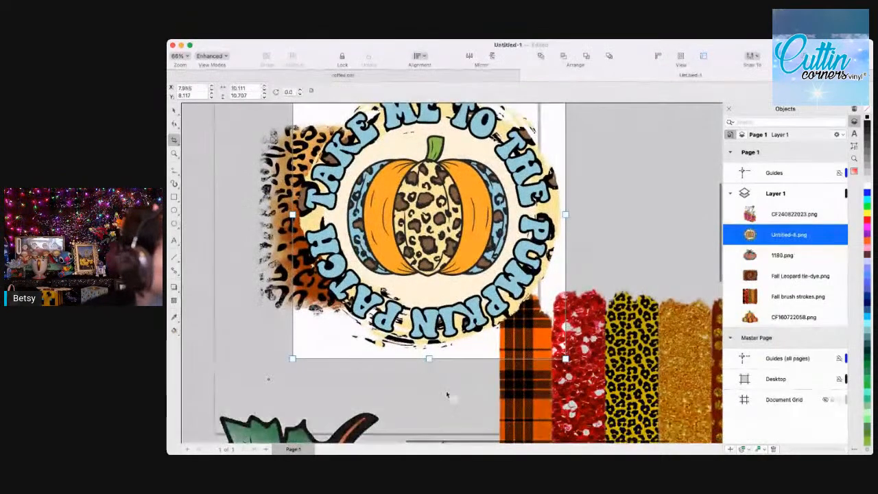
drag(429, 359, 429, 357)
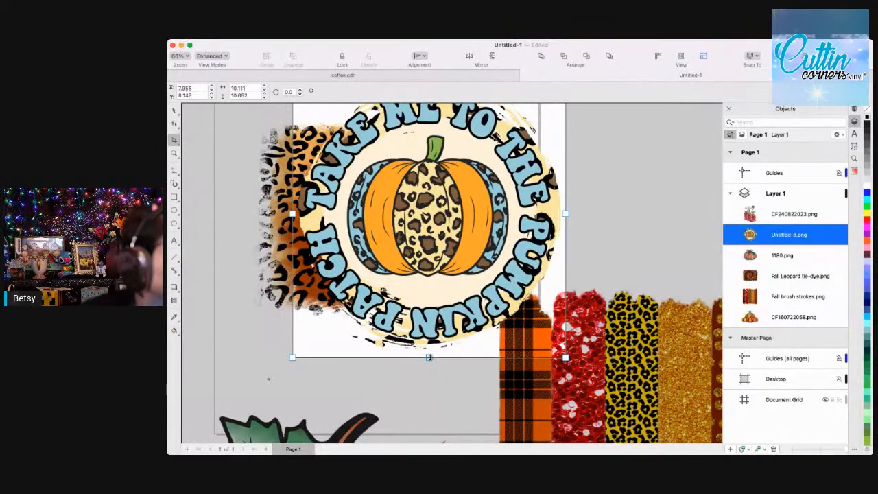
scroll(428, 357, up, 2)
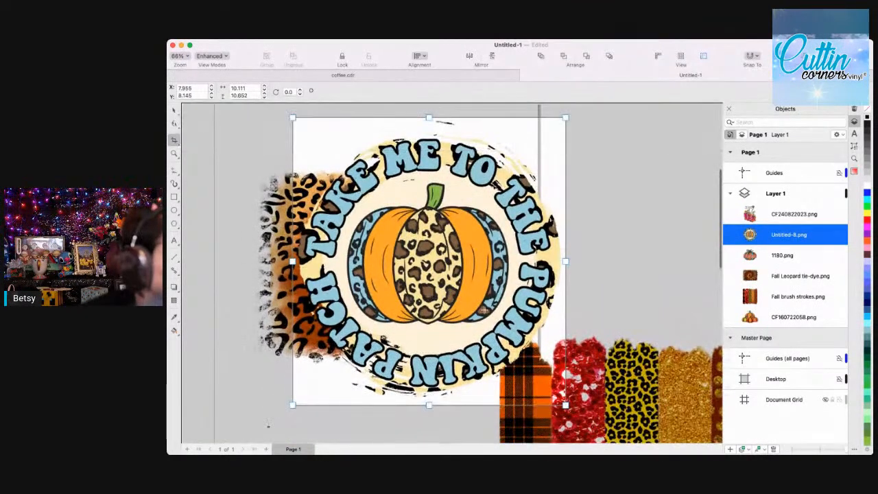
double_click(434, 262)
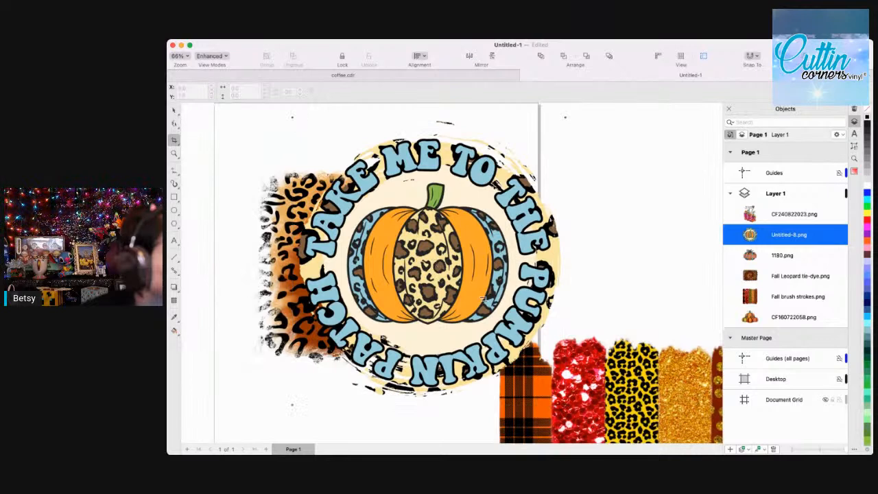
Set the cropped pumpkin patch design's width to 10.5 inches, keeping its proportions.
click(174, 110)
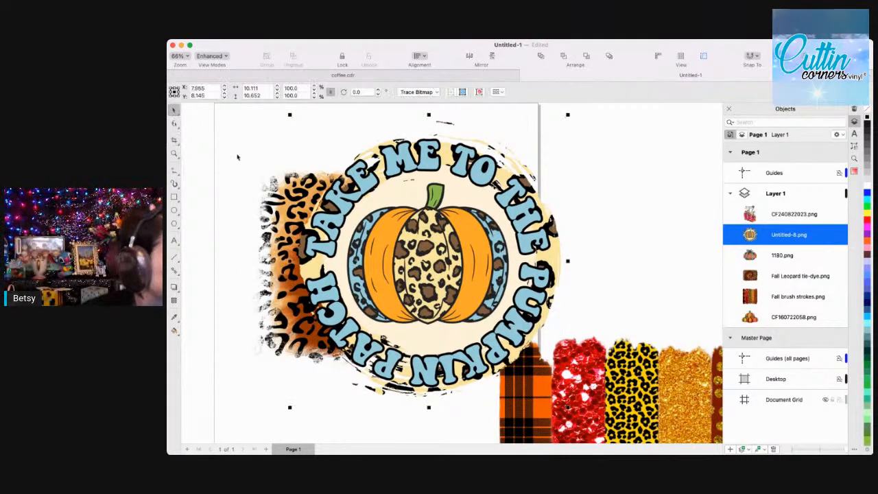
double_click(258, 87)
text(10.5)
key(Return)
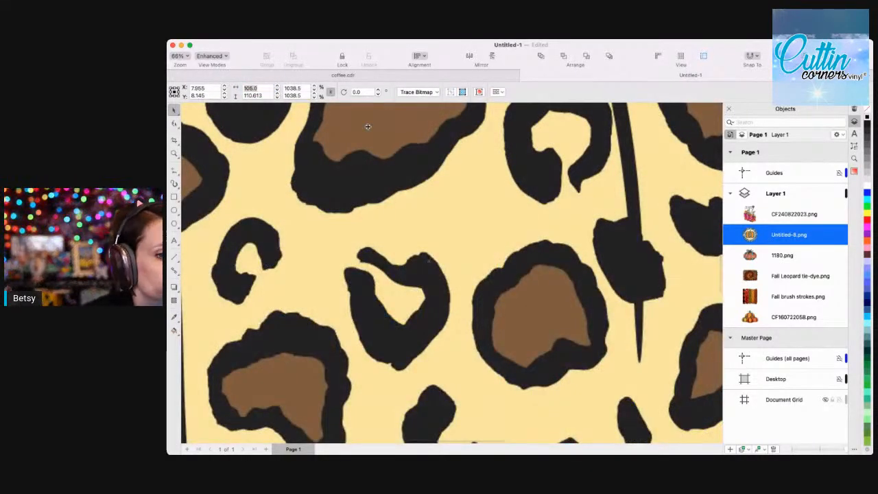
double_click(266, 88)
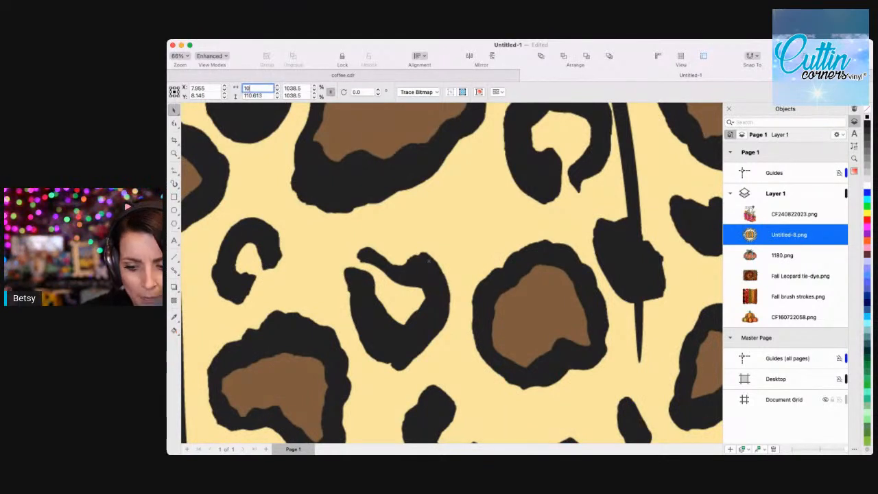
text(10.5)
key(Return)
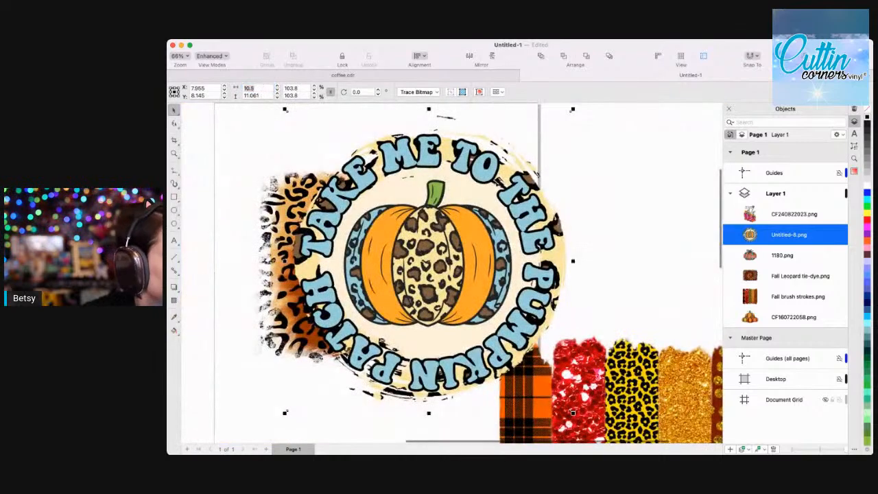
Move the leopard tie-dye off the page to its right side and center the round pumpkin patch design on the page.
drag(282, 200, 637, 298)
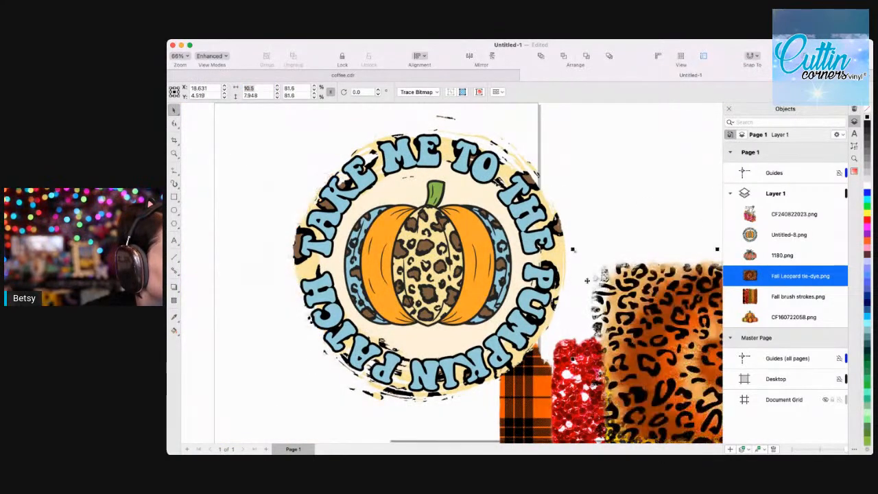
drag(458, 262, 417, 255)
scroll(567, 272, left, 5)
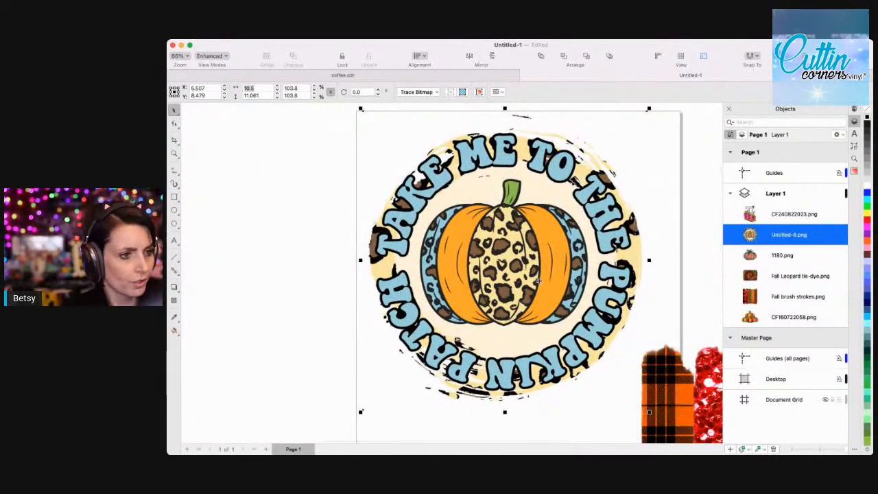
drag(543, 281, 546, 302)
scroll(547, 302, down, 3)
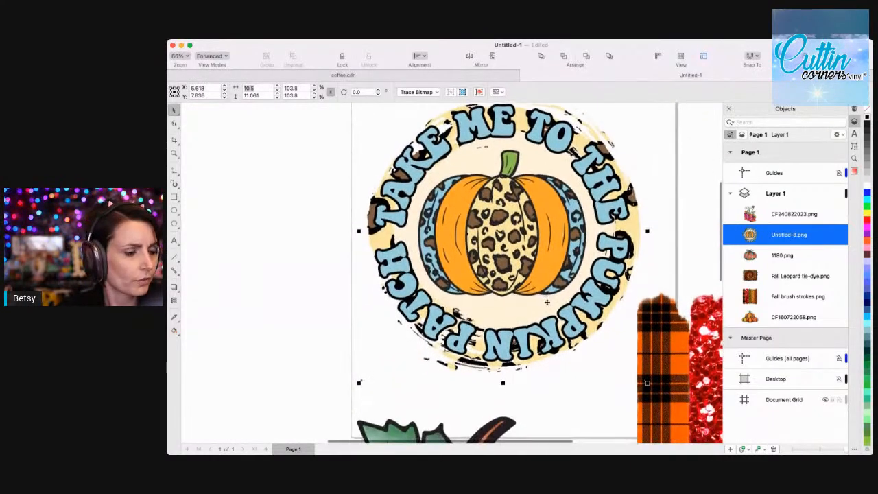
drag(521, 263, 532, 292)
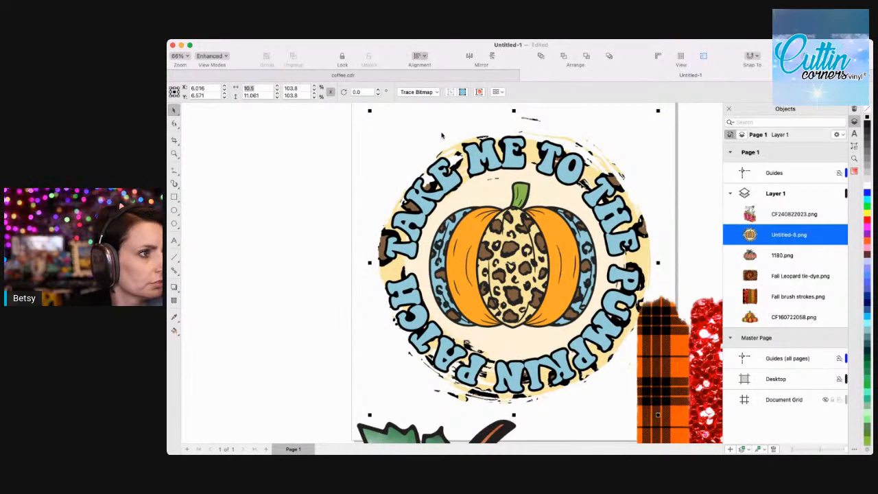
scroll(442, 137, right, 3)
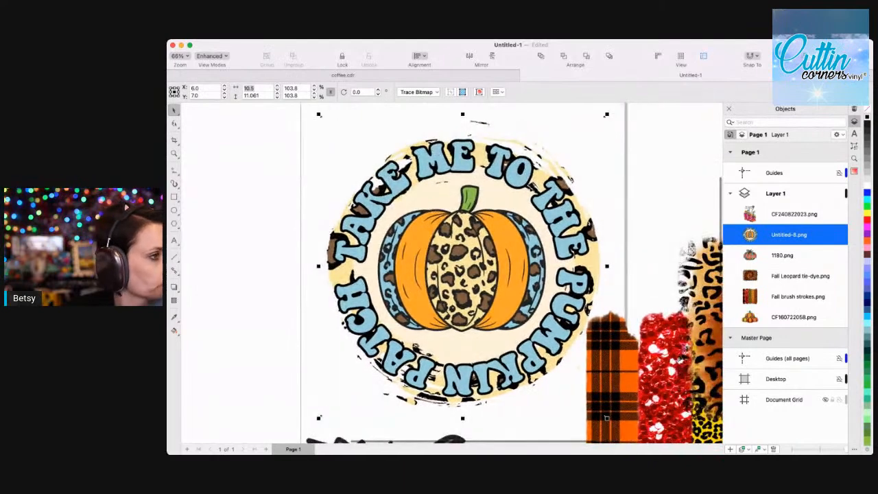
Move the umbrella design to the right of the brush strokes and shift the Blessed pumpkin slightly left, separating the two designs.
click(174, 154)
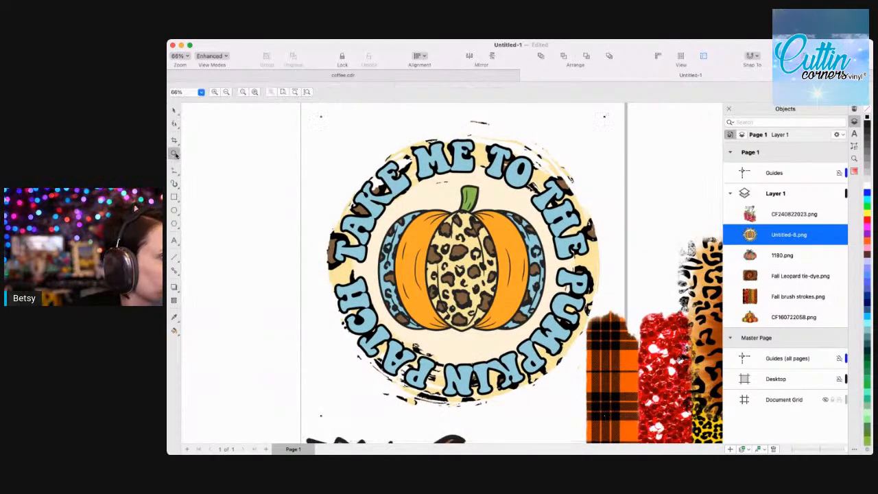
click(227, 92)
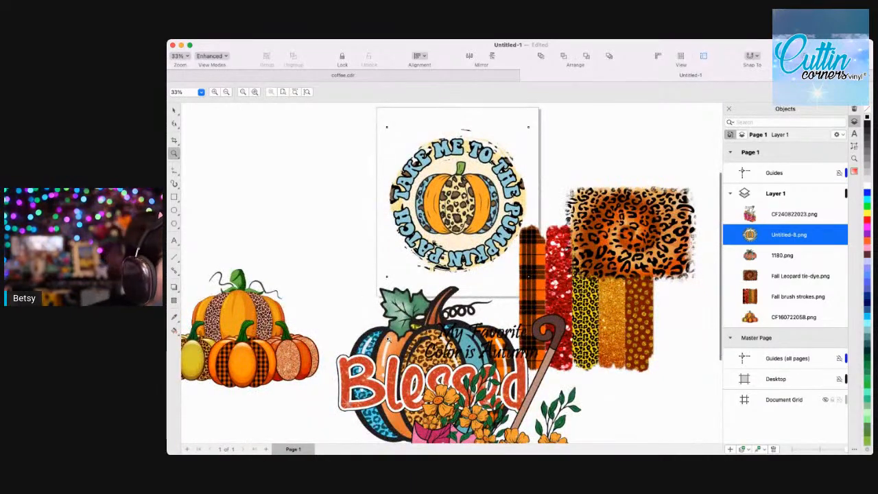
drag(323, 265, 371, 331)
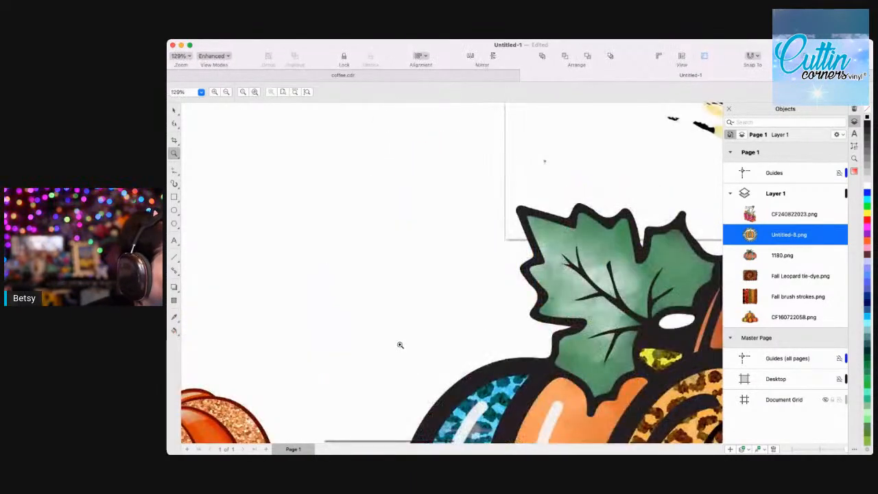
right_click(389, 335)
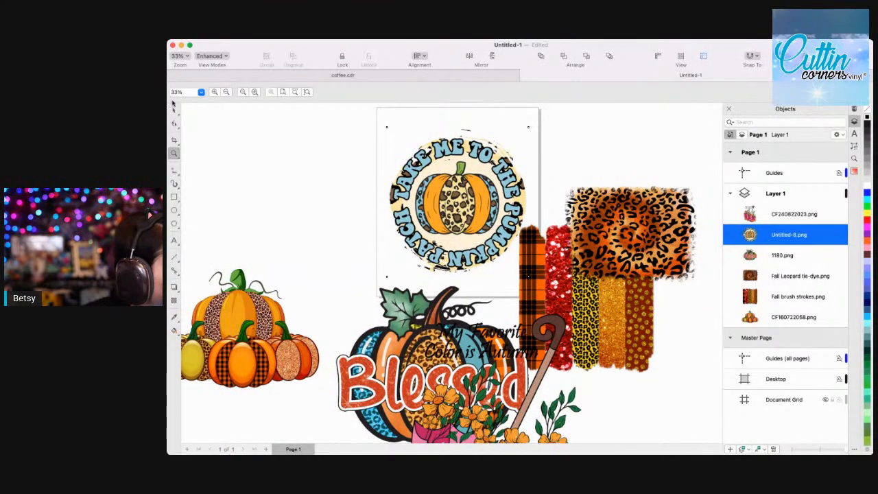
click(173, 112)
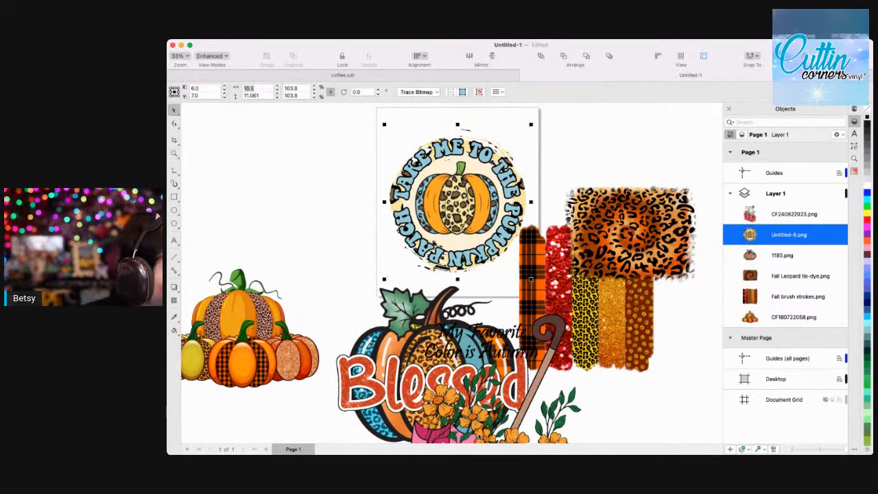
drag(330, 274, 628, 343)
drag(450, 388, 424, 385)
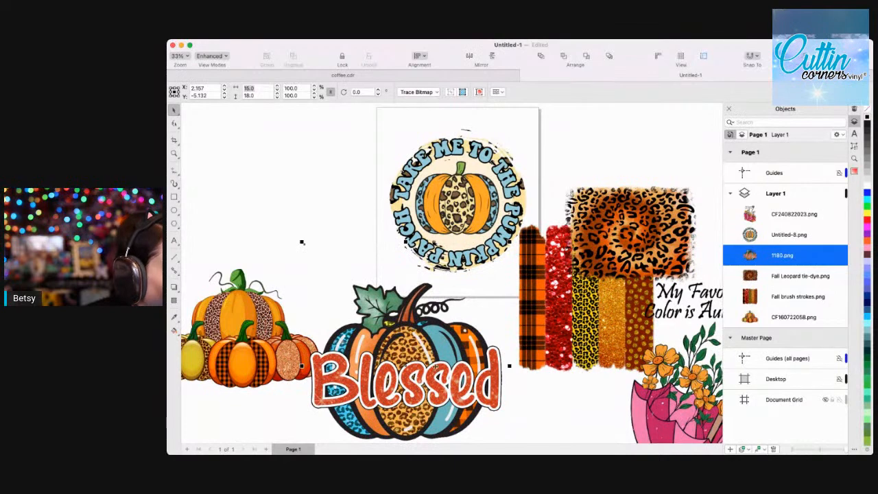
Nudge the Blessed pumpkin slightly up and scale it down proportionally to about 13.43 inches wide.
scroll(478, 396, left, 2)
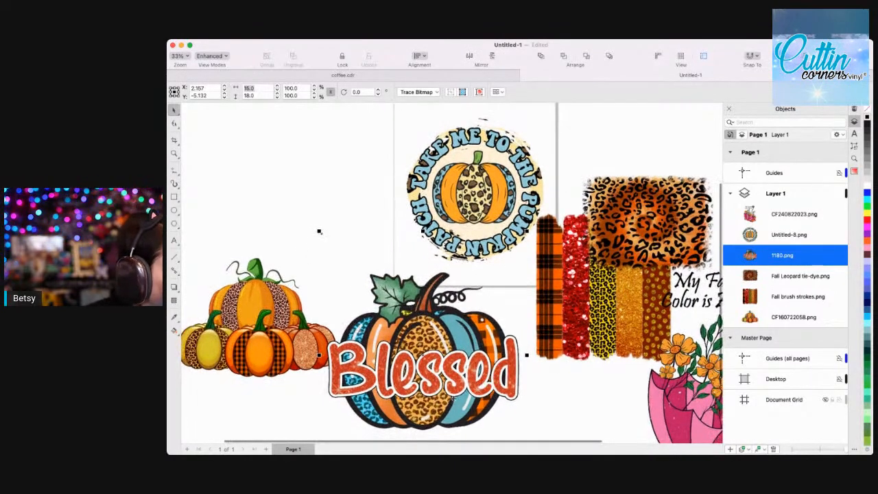
click(423, 373)
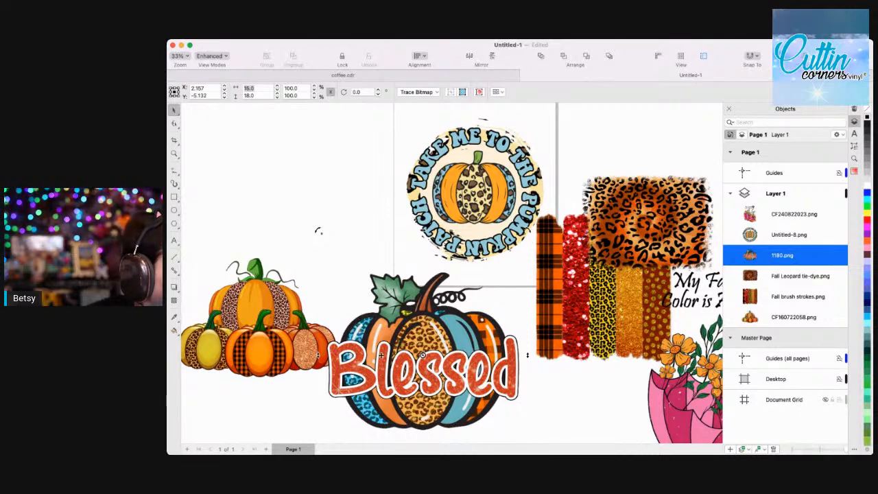
drag(453, 379, 451, 370)
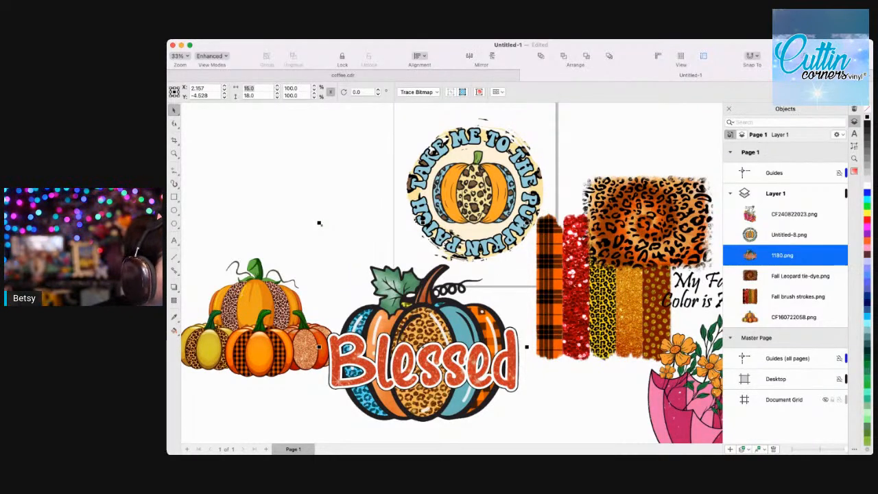
mouse_move(402, 338)
mouse_down()
mouse_move(343, 206)
mouse_move(350, 190)
mouse_move(370, 261)
mouse_move(415, 339)
mouse_up()
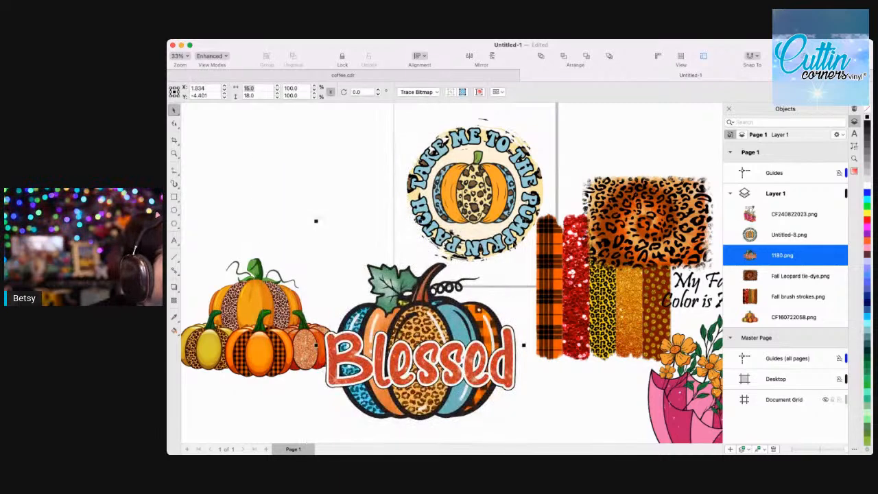
drag(522, 221, 502, 247)
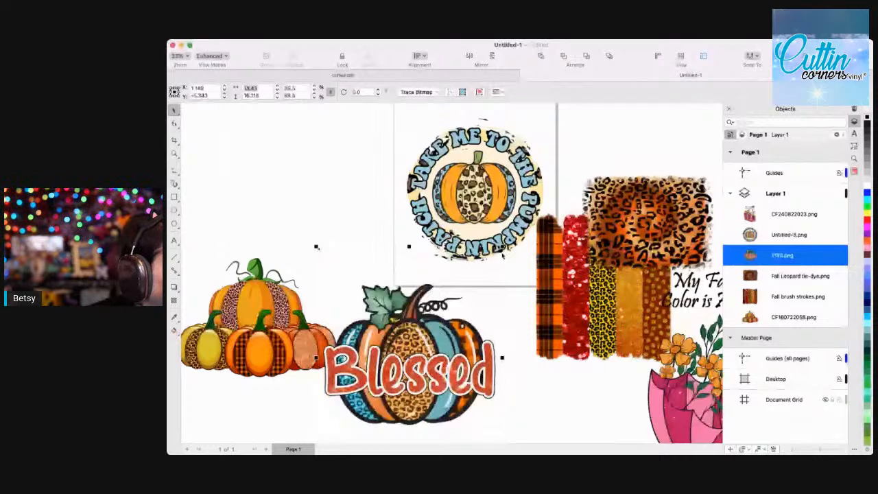
Lay the Blessed pumpkin over the round pumpkin patch design and bring 1180.png to the top of Layer 1.
drag(425, 338, 494, 190)
drag(780, 255, 775, 208)
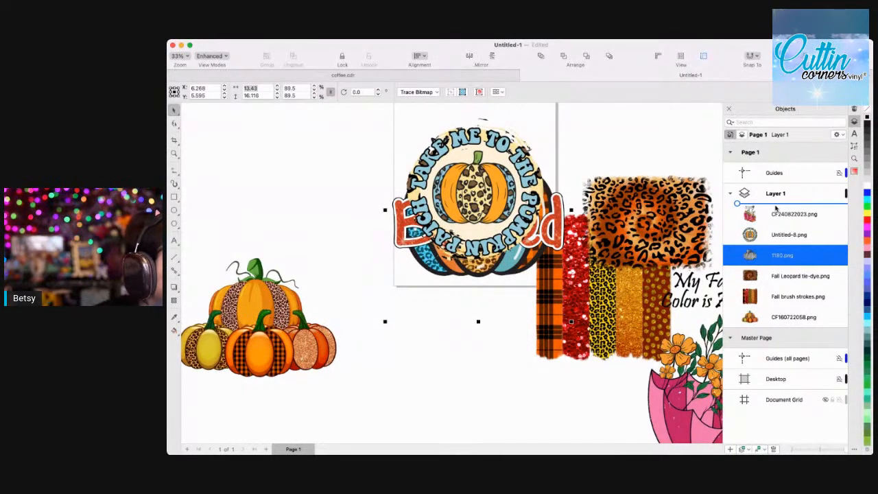
drag(775, 207, 776, 209)
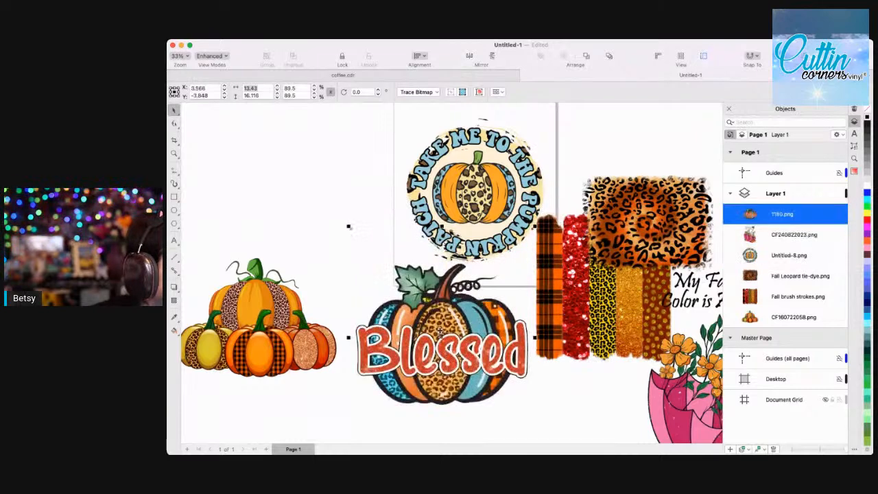
Crop the empty space above and below the Blessed pumpkin, reducing its height to about 11.351 inches.
scroll(348, 233, down, 1)
scroll(449, 274, down, 1)
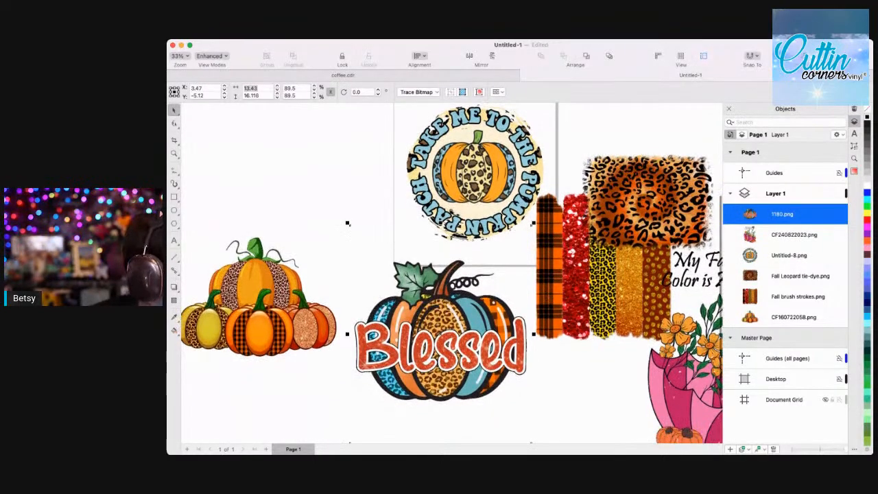
click(173, 140)
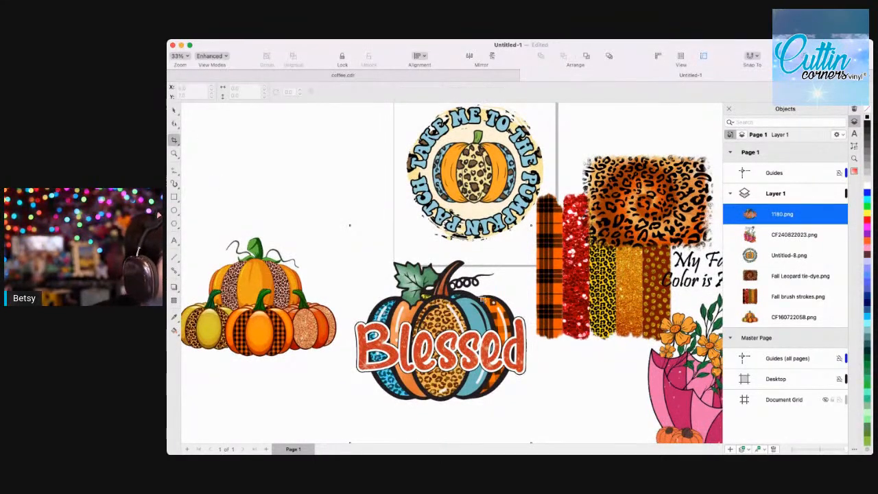
drag(350, 251, 534, 409)
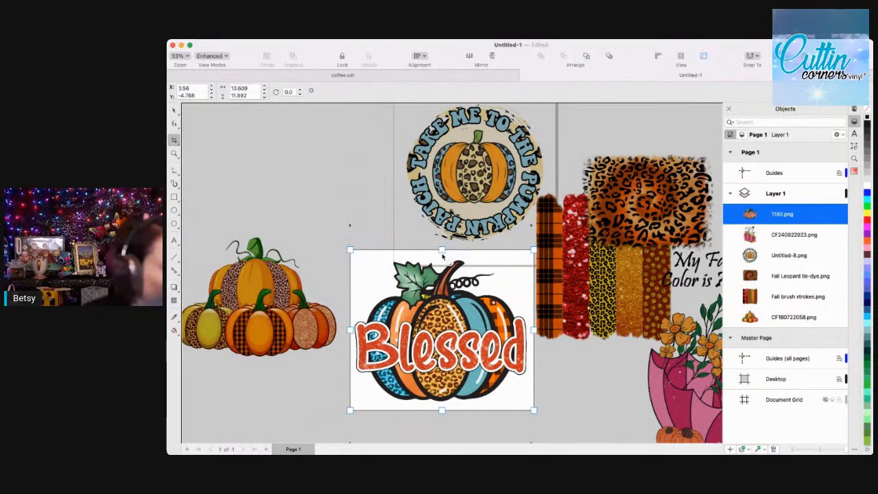
drag(442, 252, 442, 257)
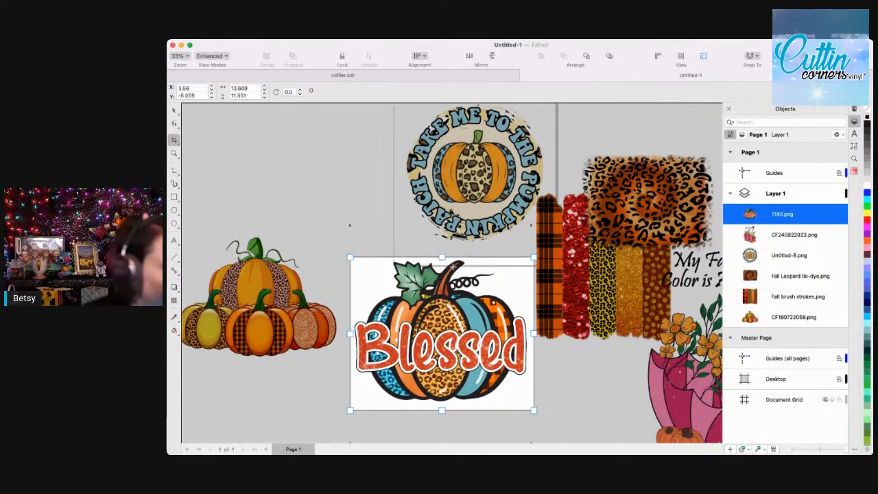
double_click(446, 331)
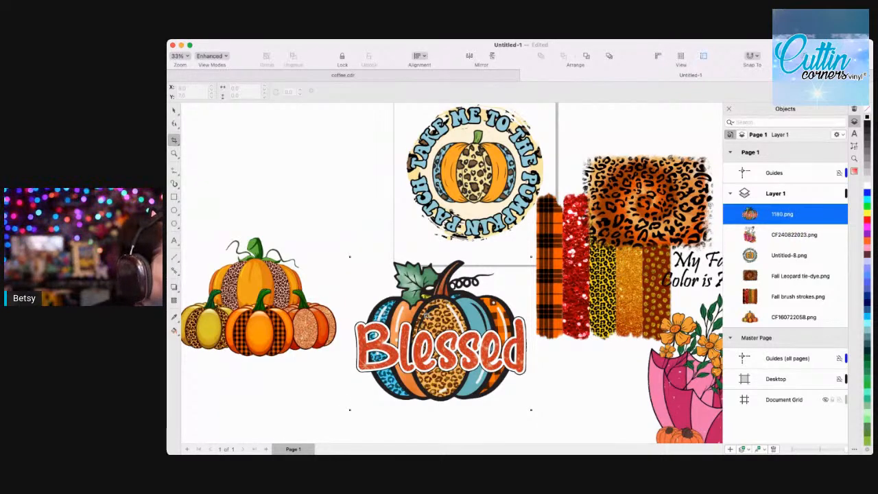
Erase the part of the Blessed lettering in 1180.png that overhangs the pumpkin's left edge, using a round 0.92-inch eraser.
scroll(425, 314, down, 2)
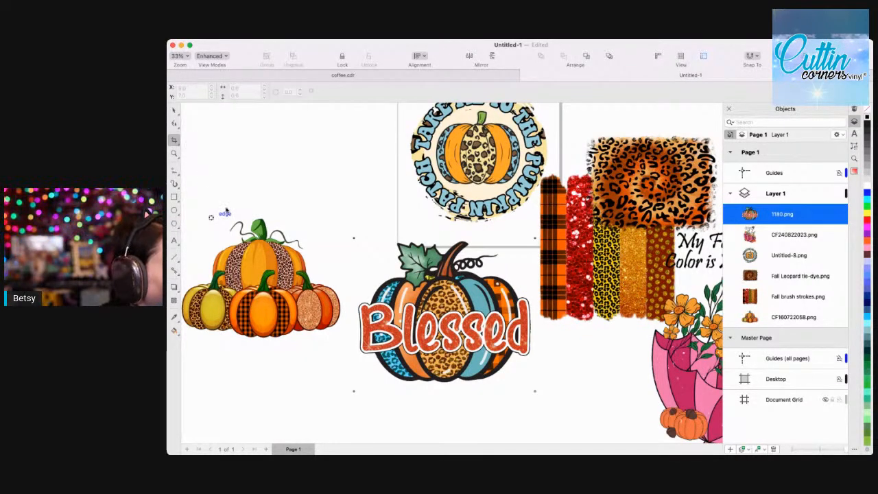
key(x)
click(175, 153)
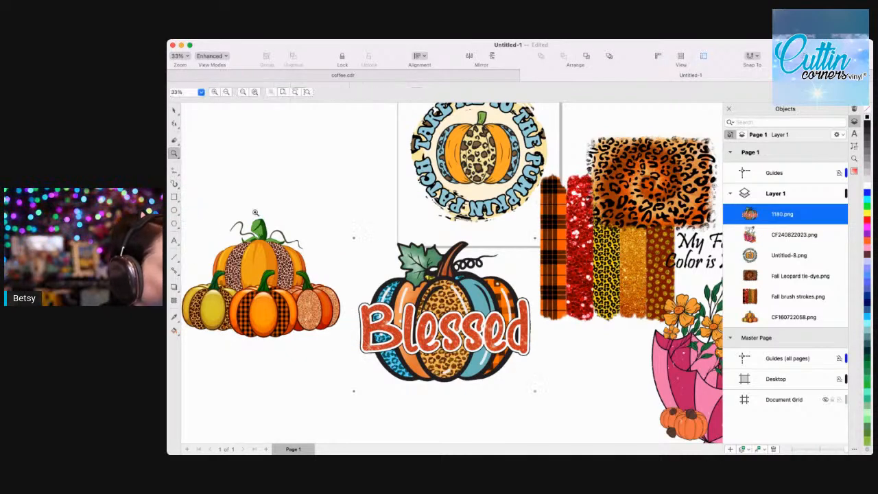
click(442, 334)
scroll(443, 334, left, 3)
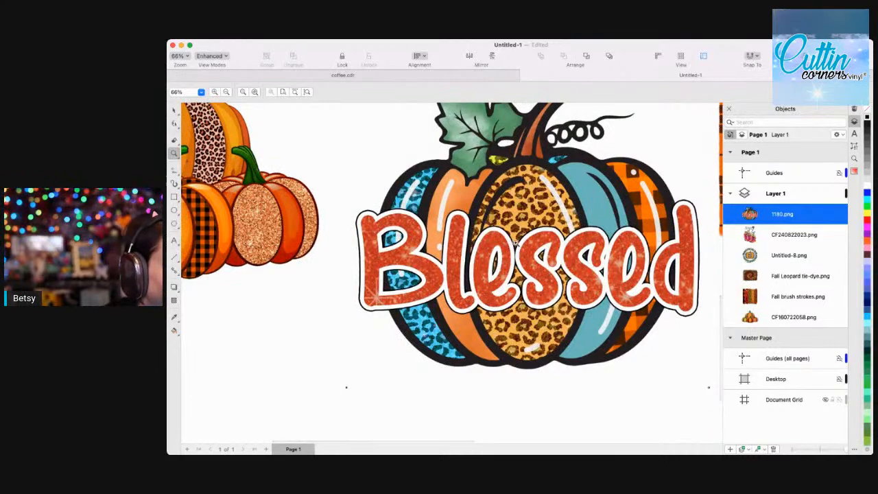
click(515, 243)
right_click(516, 243)
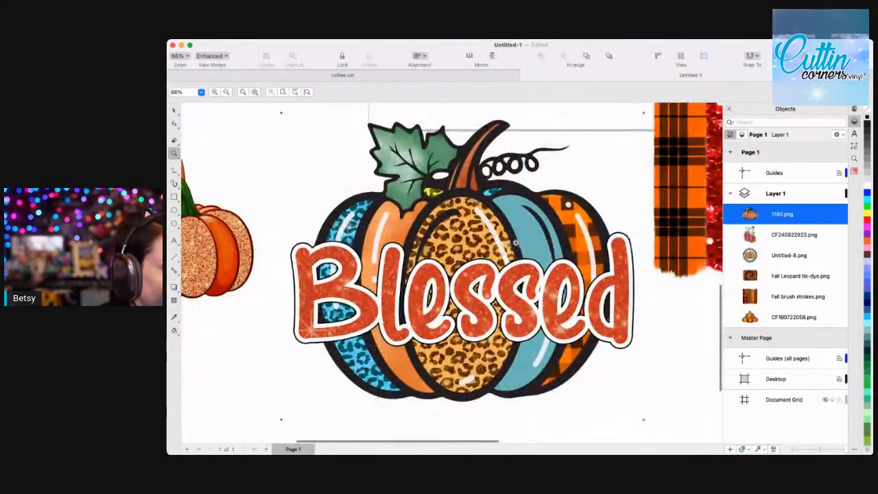
scroll(571, 261, left, 3)
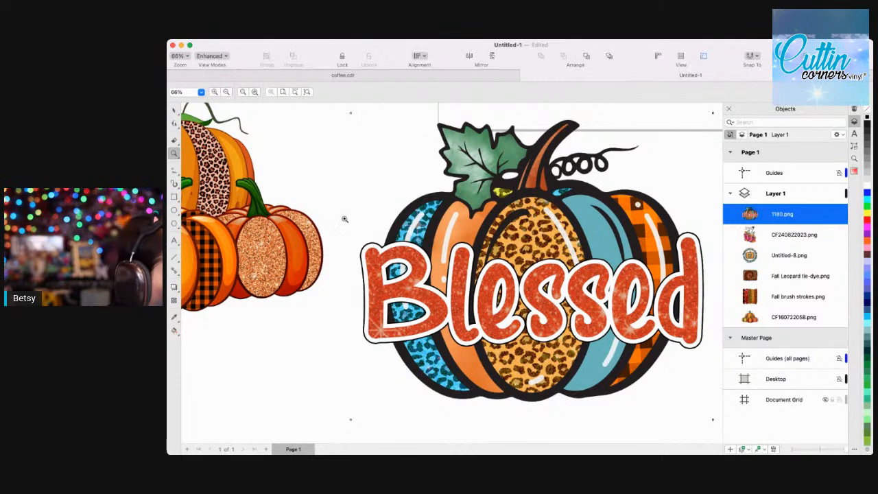
scroll(441, 266, down, 2)
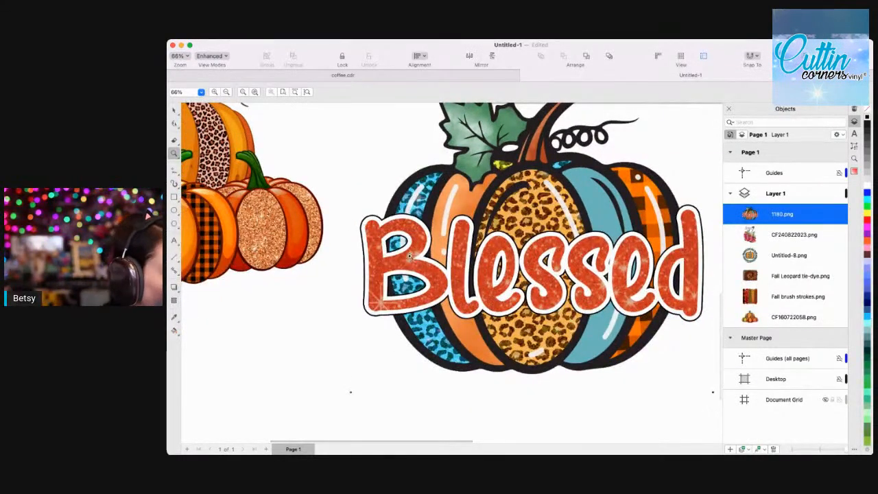
scroll(430, 271, down, 2)
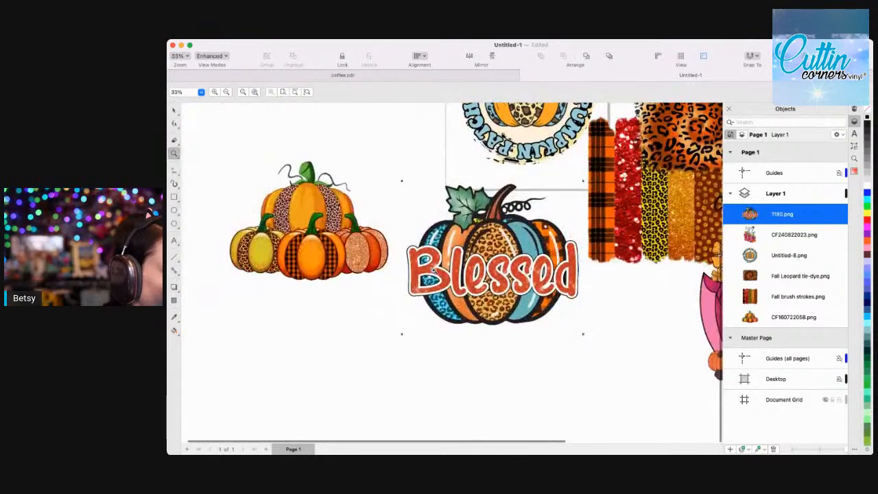
scroll(430, 271, up, 3)
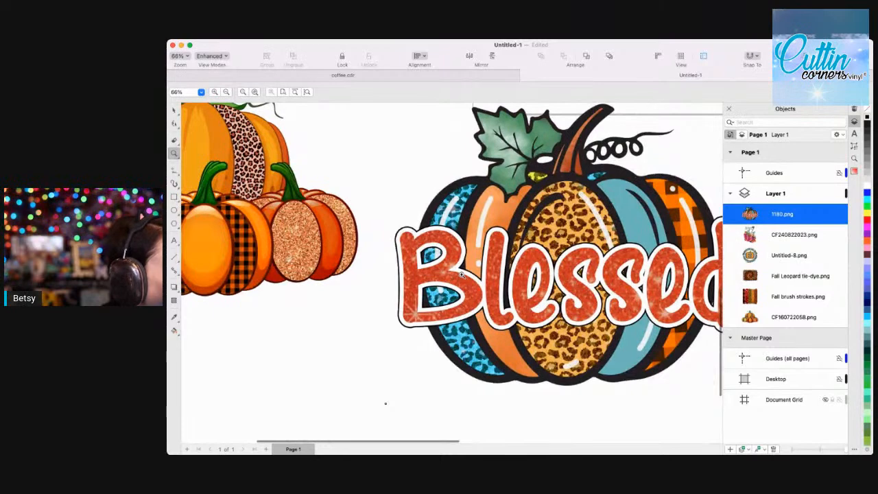
key(x)
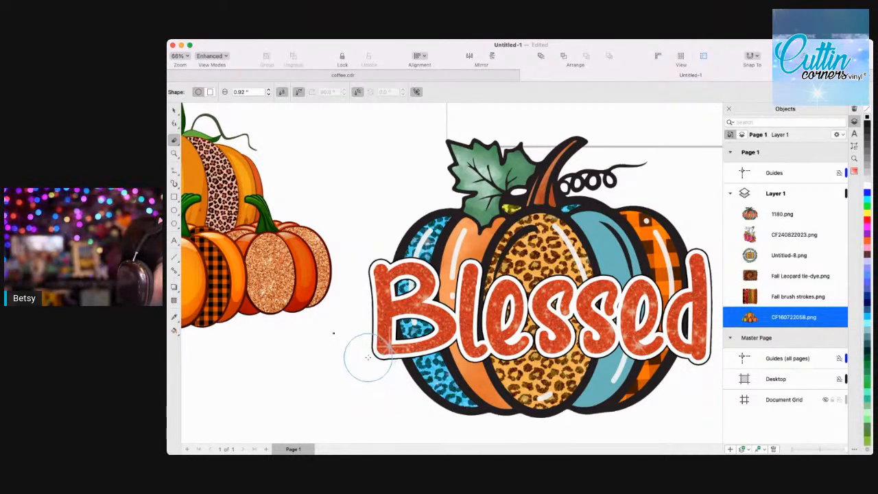
click(770, 214)
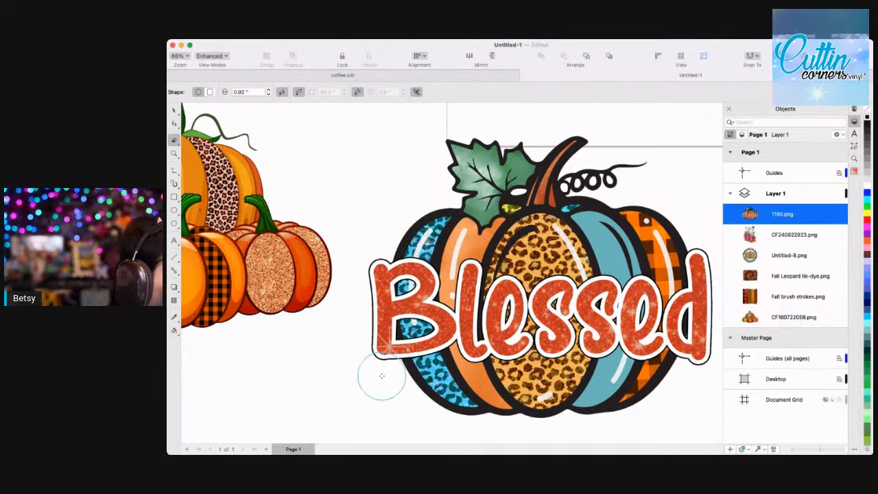
mouse_move(379, 375)
mouse_down()
mouse_move(364, 333)
mouse_move(354, 334)
mouse_up()
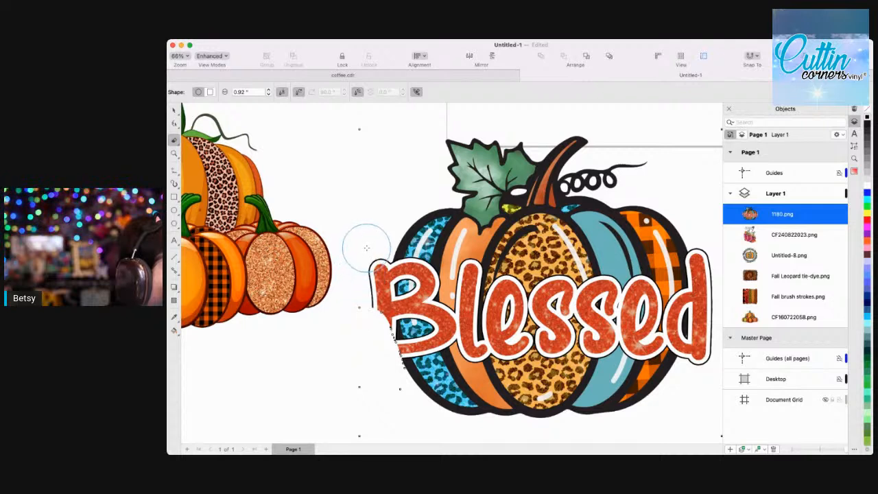
mouse_move(368, 245)
mouse_down()
mouse_move(358, 288)
mouse_move(370, 355)
mouse_move(359, 349)
mouse_move(379, 364)
mouse_move(364, 329)
mouse_move(368, 274)
mouse_up()
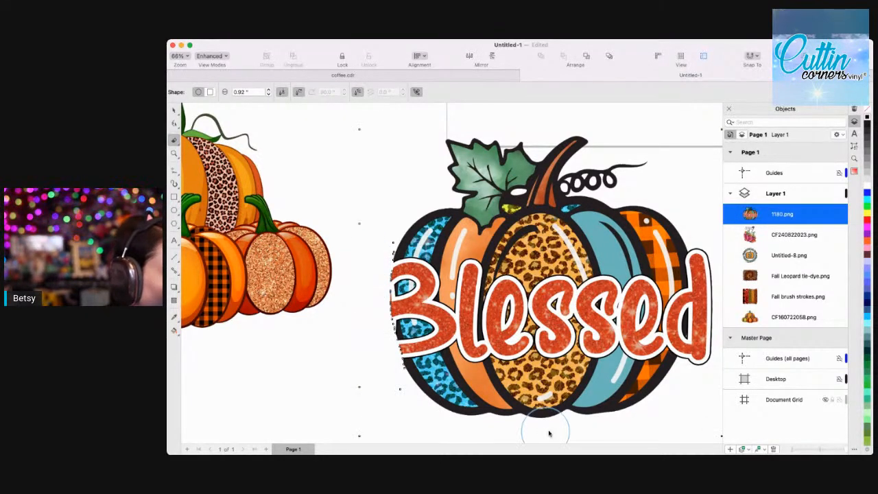
Erase the end of the letter d that extends past the Blessed pumpkin's right edge.
scroll(549, 411, right, 5)
mouse_move(614, 380)
mouse_down()
mouse_move(627, 314)
mouse_move(621, 372)
mouse_up()
scroll(621, 372, up, 5)
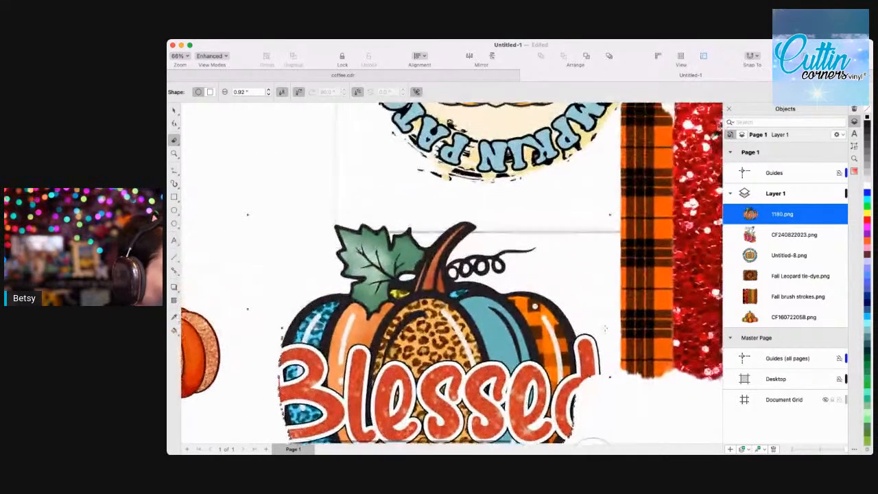
drag(604, 343, 604, 403)
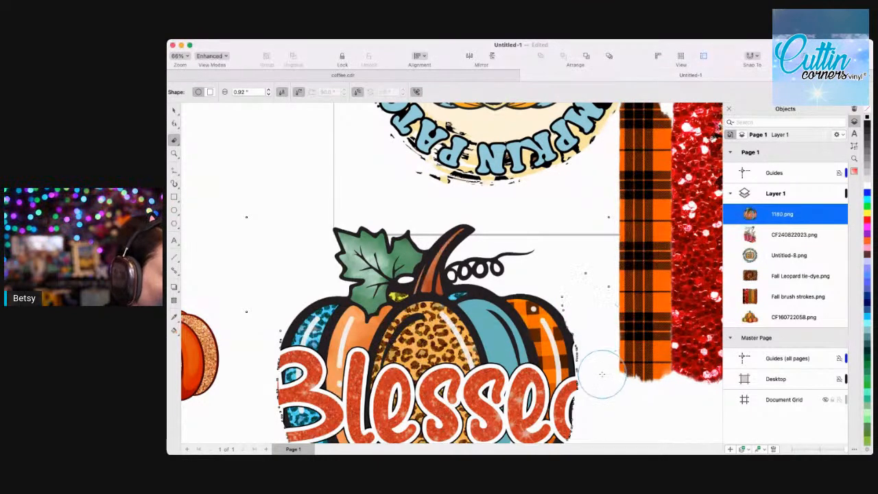
scroll(594, 362, down, 5)
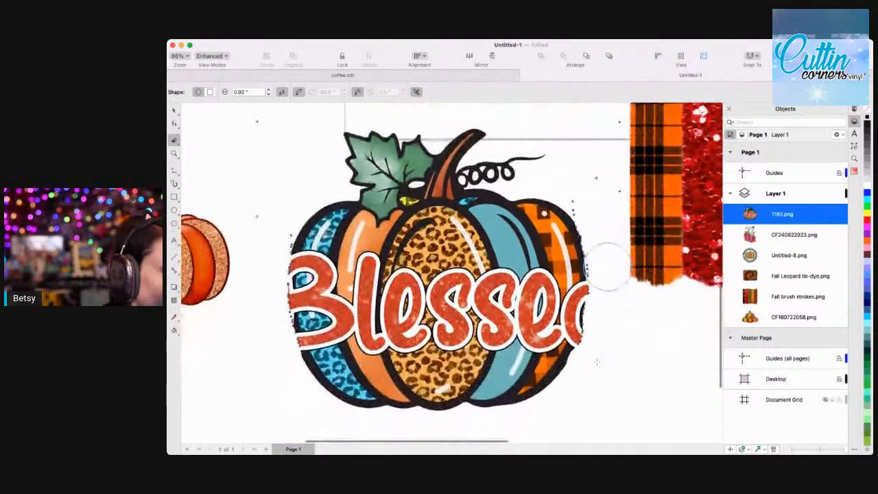
scroll(411, 380, left, 2)
scroll(418, 366, down, 3)
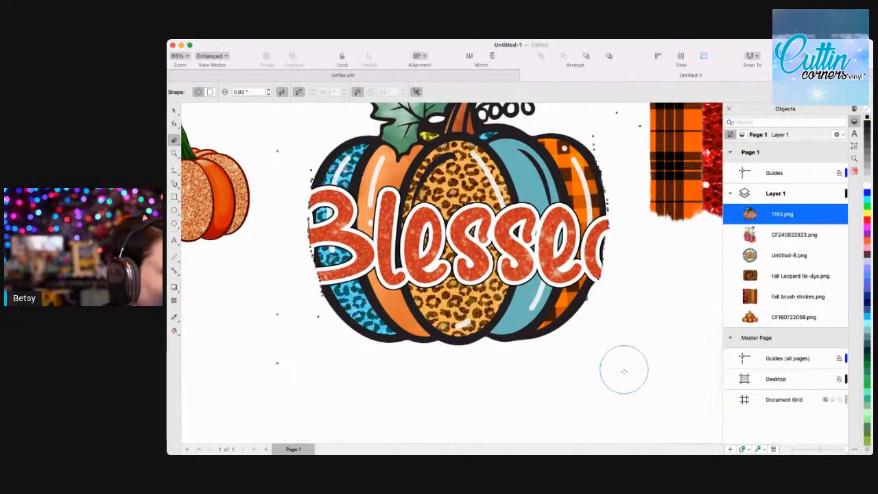
scroll(615, 382, up, 4)
scroll(619, 382, left, 2)
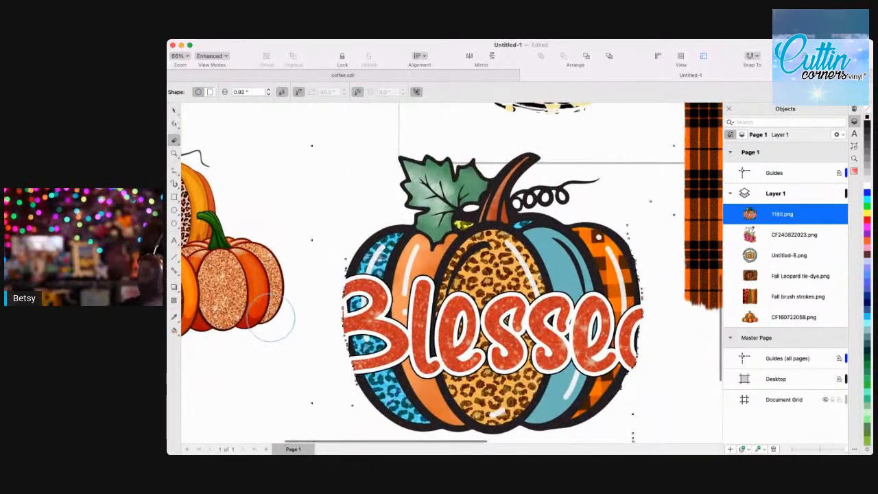
scroll(507, 301, down, 2)
scroll(512, 299, down, 2)
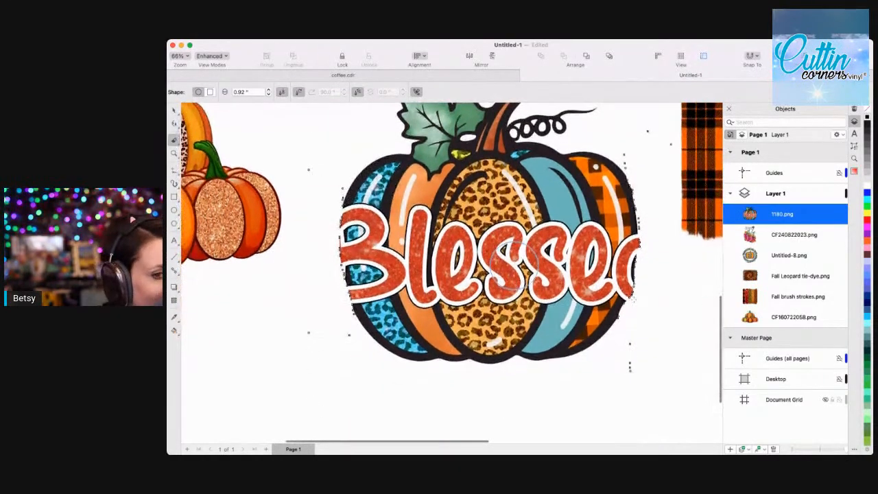
Scale the trimmed Blessed pumpkin to about 8.878 inches wide and place it over the round pumpkin patch design.
click(173, 152)
click(225, 92)
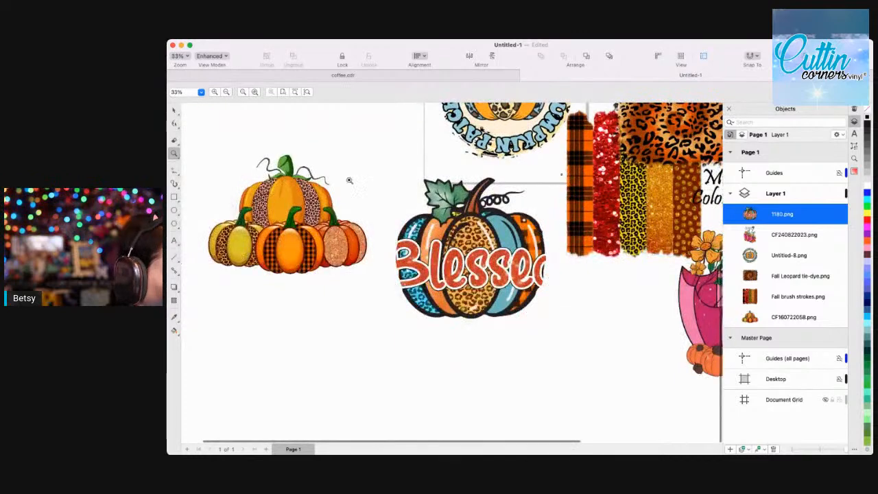
key(space)
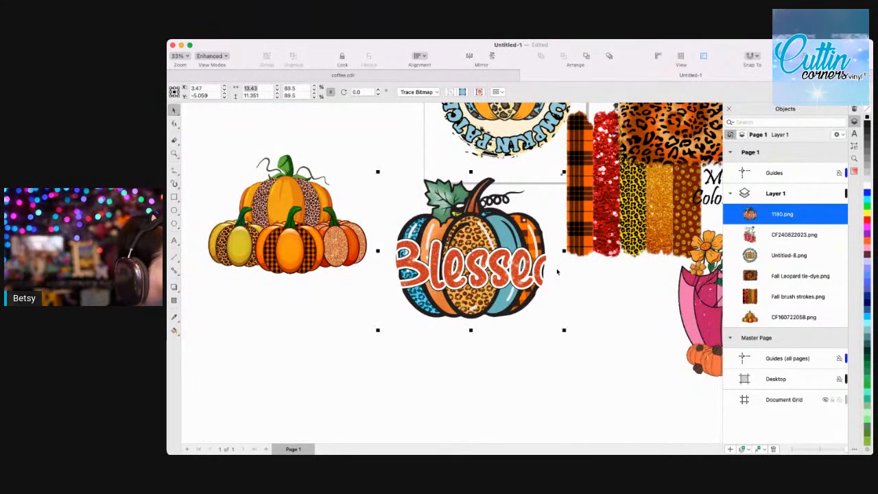
drag(379, 174, 438, 231)
scroll(438, 231, up, 5)
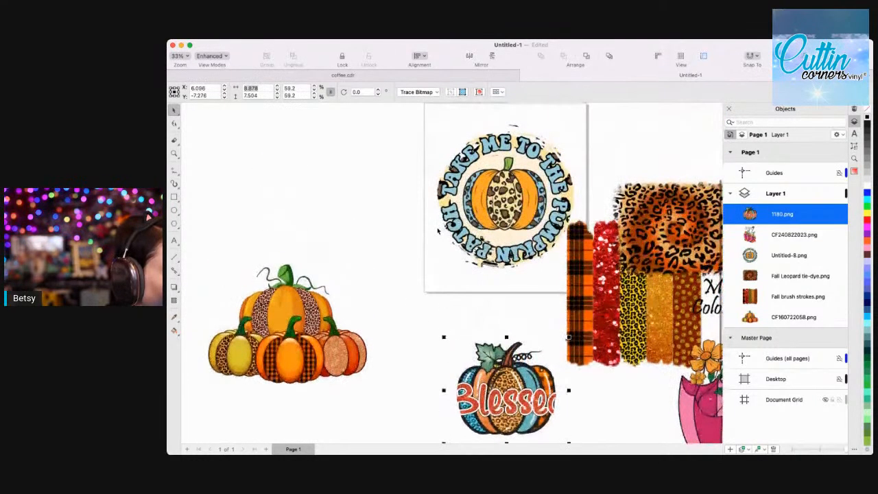
drag(506, 384, 508, 192)
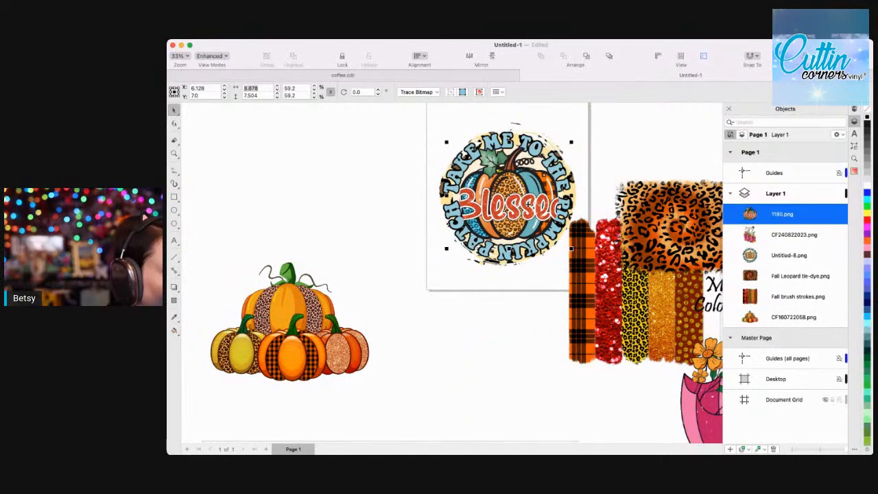
Scale the Blessed pumpkin down to about 7.185 inches wide and fit it over the pumpkin inside the lettering ring.
drag(444, 139, 470, 163)
drag(543, 229, 518, 214)
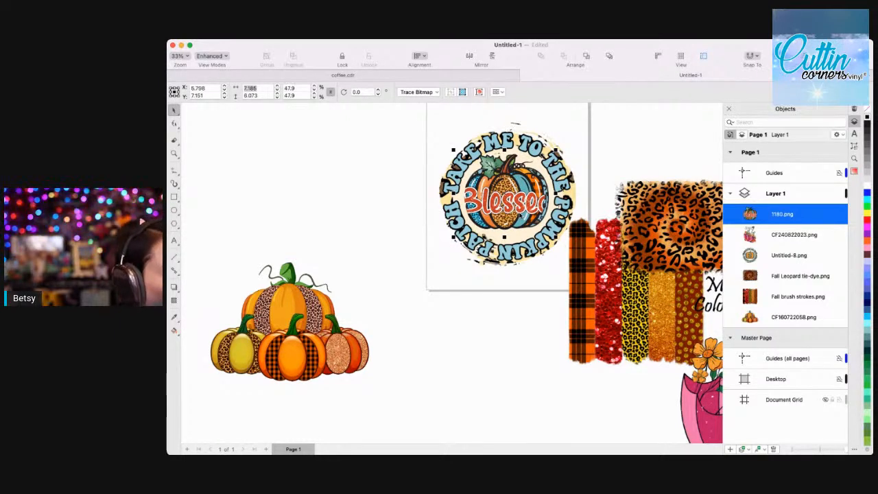
scroll(445, 274, down, 2)
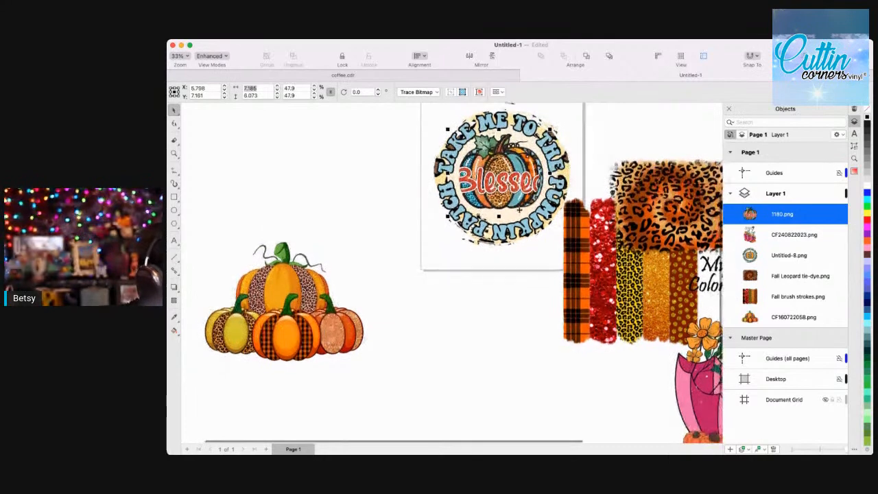
scroll(508, 187, down, 1)
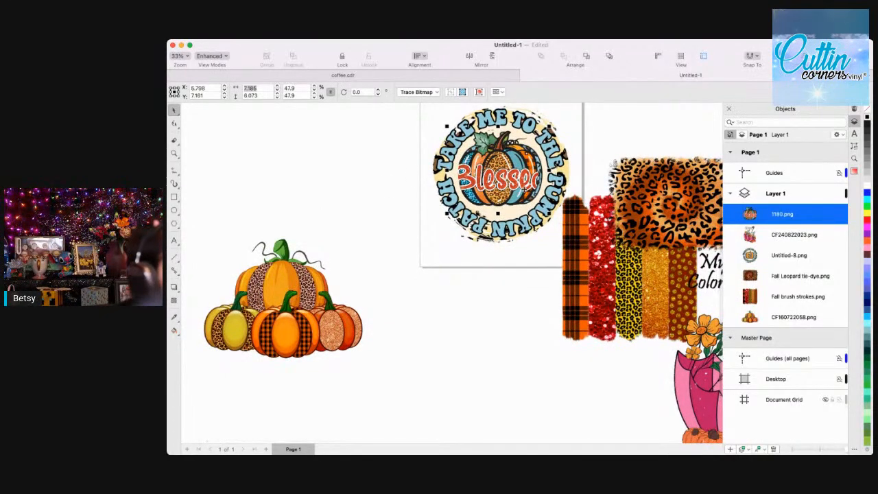
Move the Blessed pumpkin off the page to its left and erase the original pumpkin from the middle of Untitled-8.png.
drag(511, 177, 355, 203)
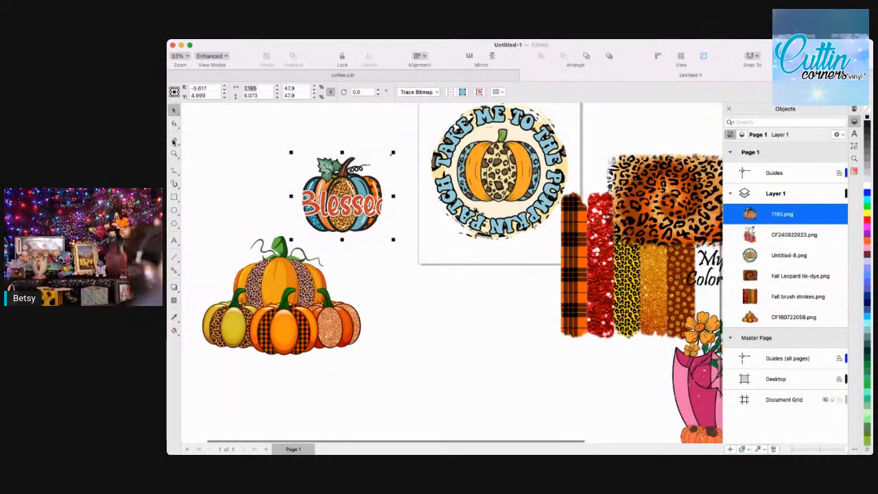
click(174, 140)
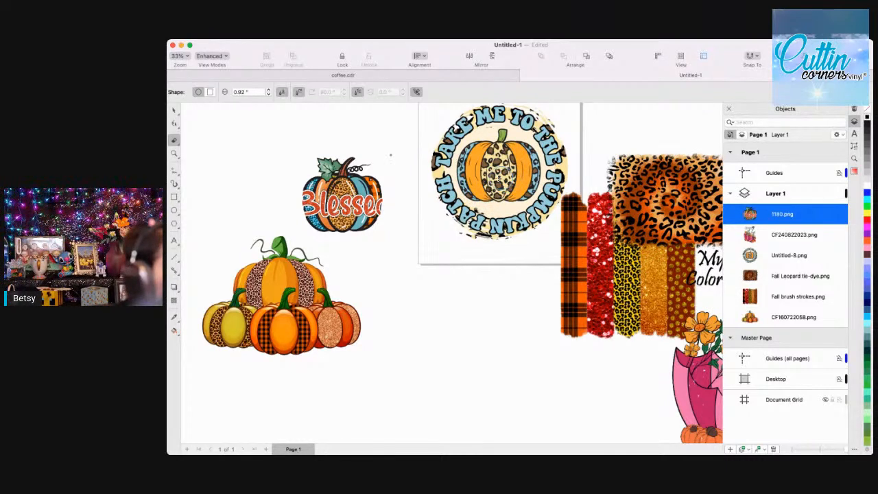
click(782, 256)
mouse_move(497, 189)
mouse_down()
mouse_move(519, 175)
mouse_move(521, 200)
mouse_move(529, 164)
mouse_move(503, 145)
mouse_move(493, 165)
mouse_move(505, 171)
mouse_move(507, 161)
mouse_move(509, 189)
mouse_move(480, 192)
mouse_move(479, 177)
mouse_move(488, 204)
mouse_move(492, 194)
mouse_move(500, 199)
mouse_move(505, 137)
mouse_move(486, 148)
mouse_move(480, 178)
mouse_move(480, 148)
mouse_move(493, 136)
mouse_move(482, 175)
mouse_move(496, 195)
mouse_move(473, 182)
mouse_move(482, 147)
mouse_move(468, 181)
mouse_up()
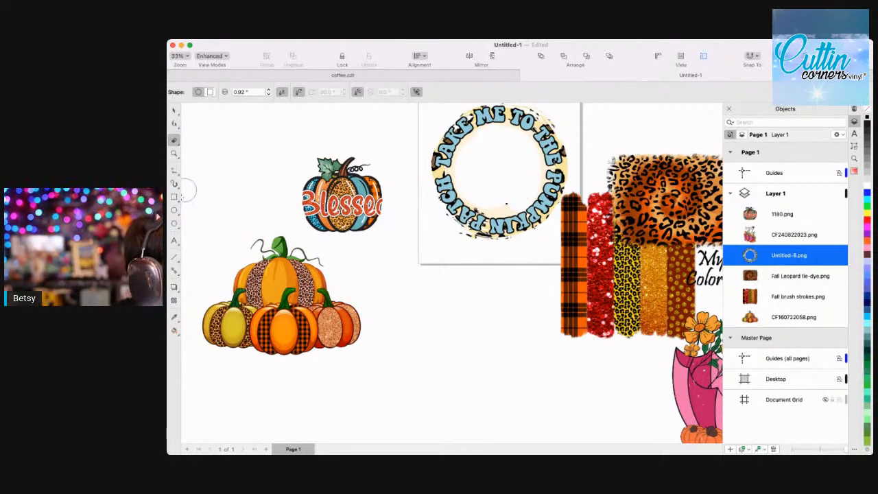
Draw an ellipse about 5.755 by 6.836 inches inside the pumpkin patch lettering ring and delete the stray tiny ellipse.
click(174, 210)
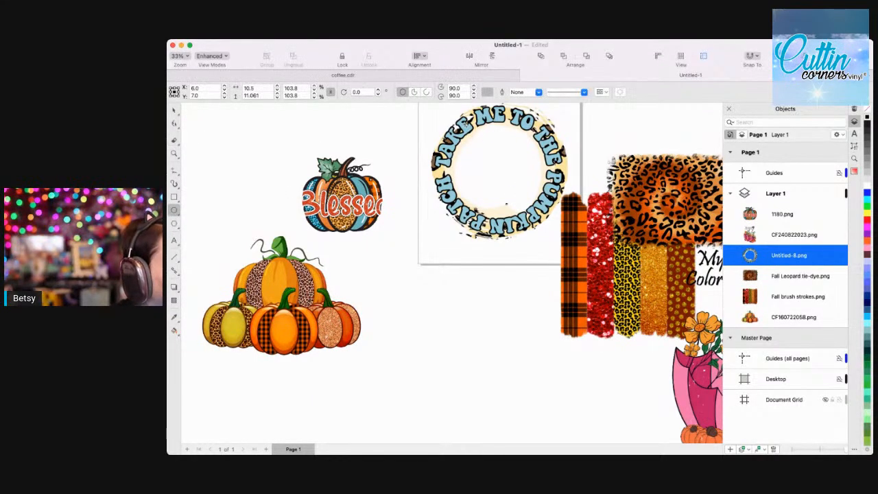
drag(474, 122, 532, 213)
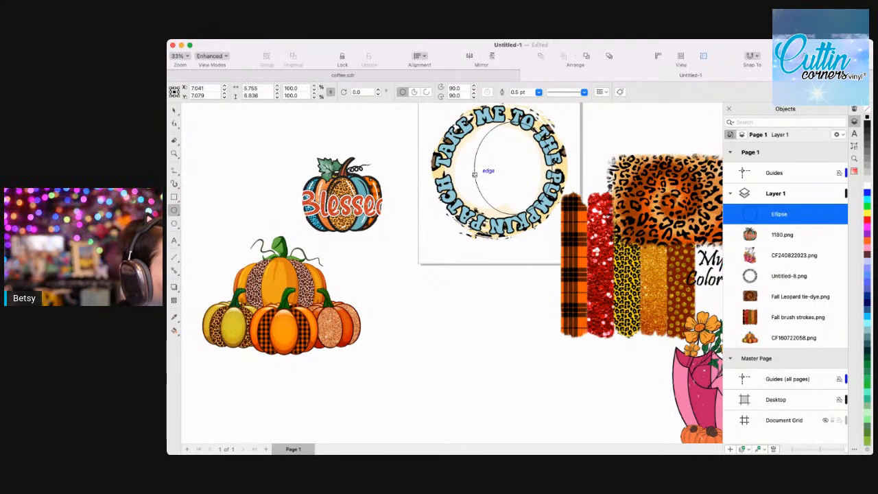
drag(475, 174, 463, 175)
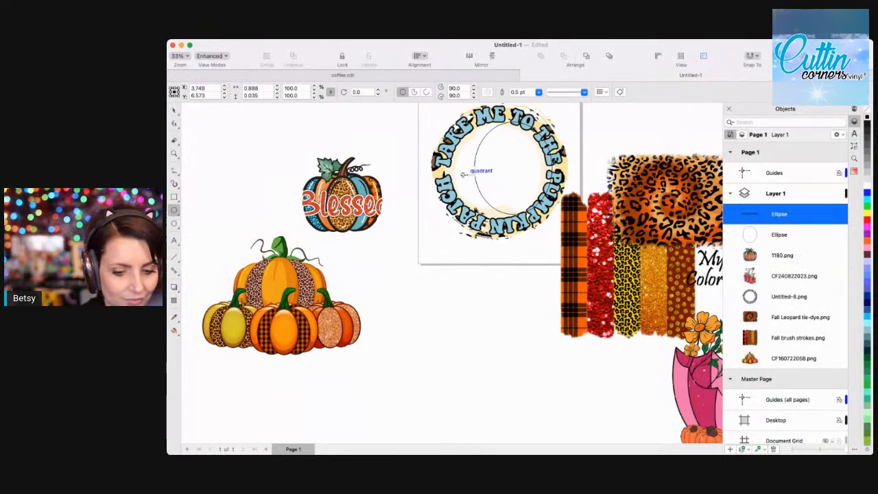
key(Delete)
key(space)
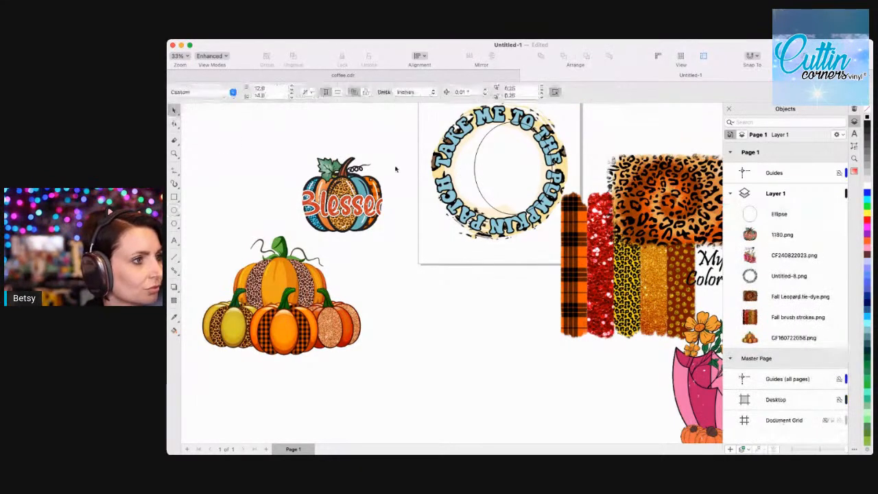
Stretch the ellipse to about 7.822 by 7.631 inches so it spans the opening of the lettering ring.
click(486, 203)
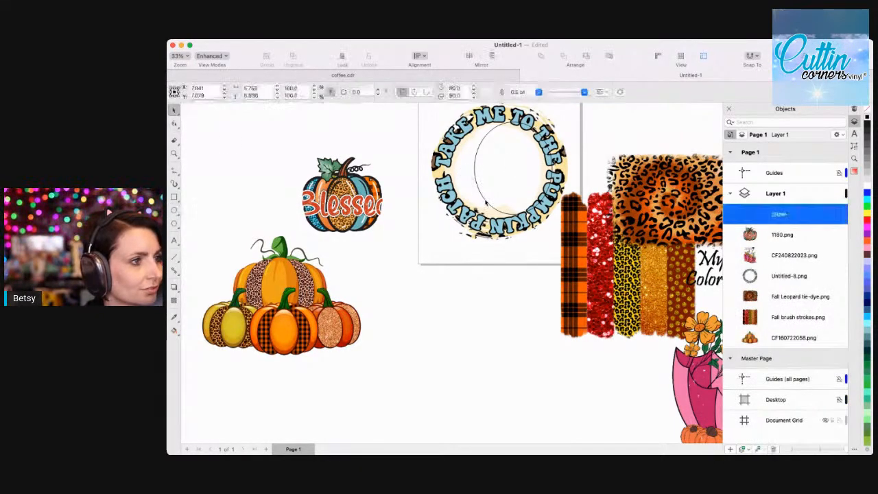
drag(458, 171, 444, 168)
drag(498, 240, 497, 227)
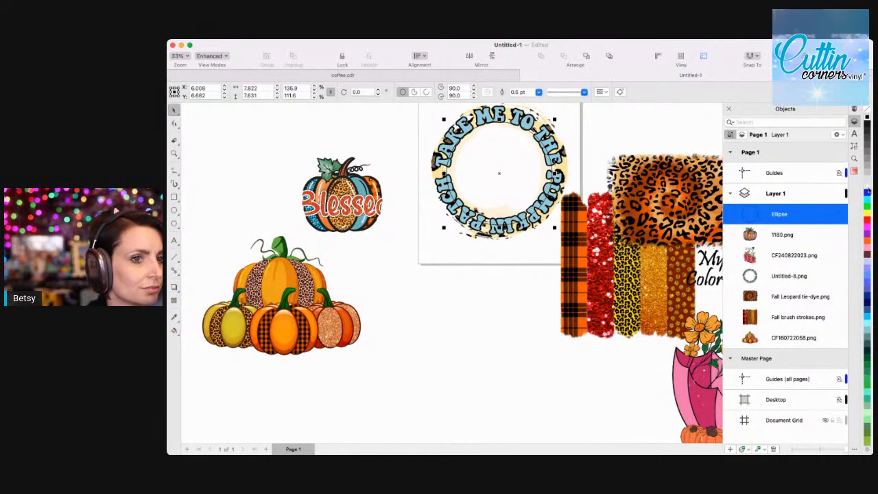
Fill the ellipse with white and set its outline width to None.
click(867, 117)
drag(529, 92, 244, 48)
text(0)
key(Return)
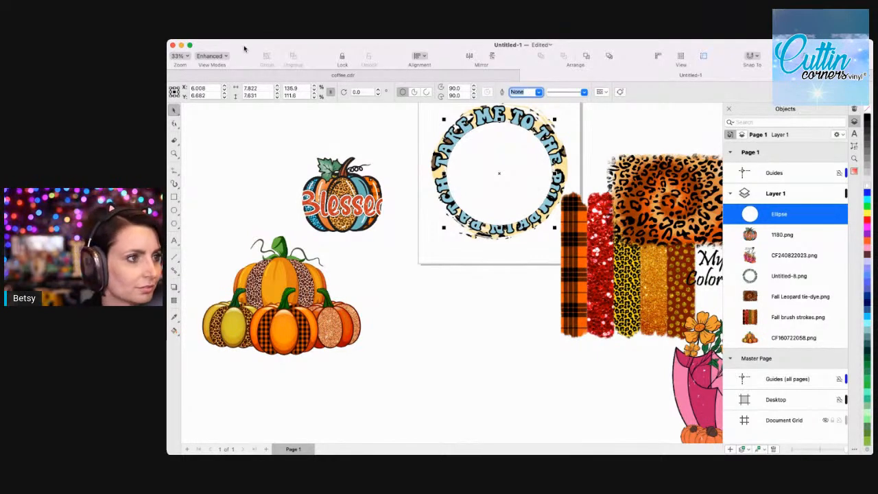
Stack the ellipse directly beneath Untitled-8.png and fill it with the cream colour #FFF4DB sampled from the ring artwork.
click(768, 215)
drag(770, 225, 773, 291)
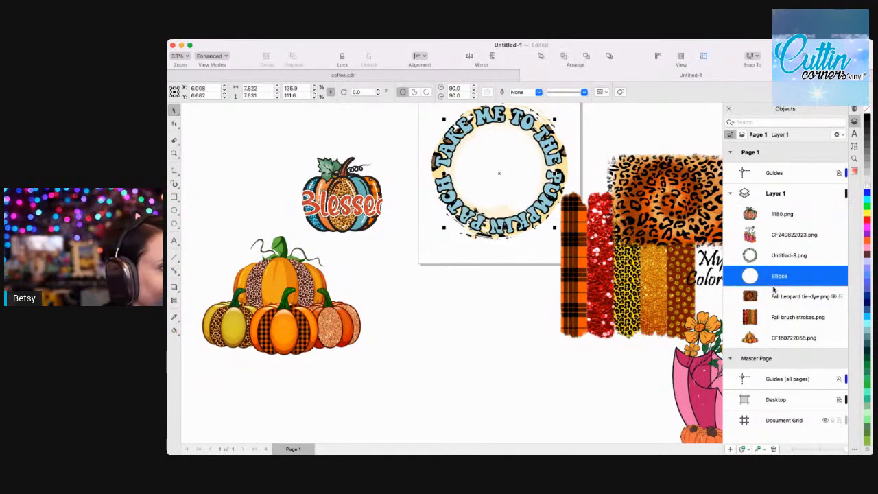
click(854, 171)
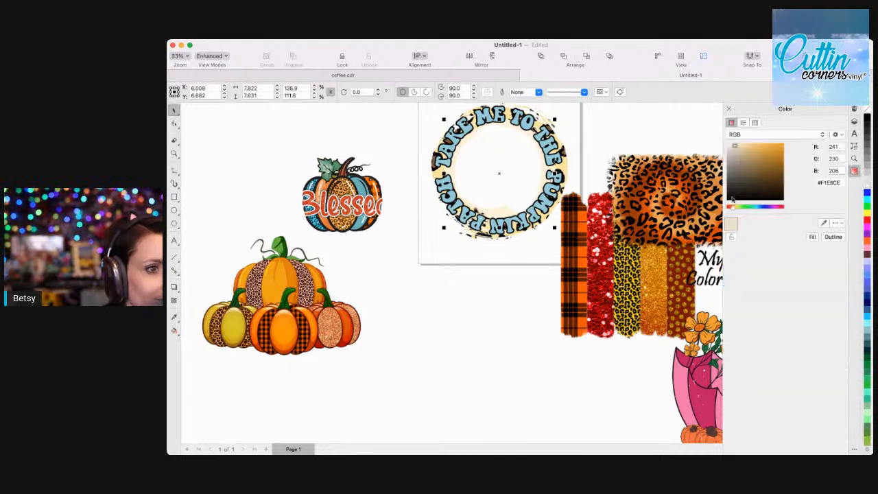
click(823, 223)
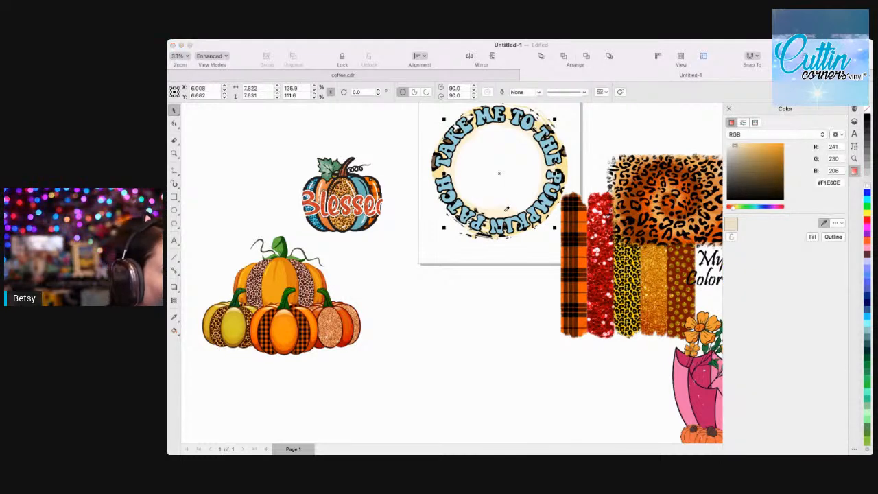
click(505, 211)
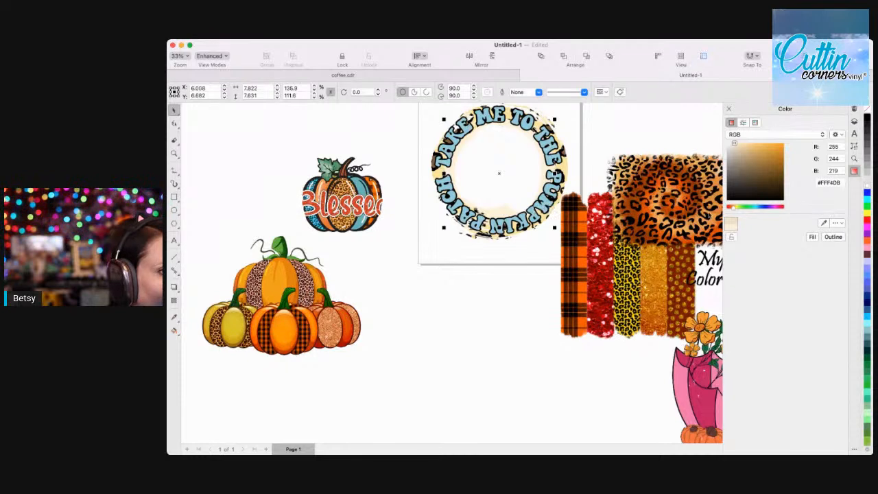
click(812, 237)
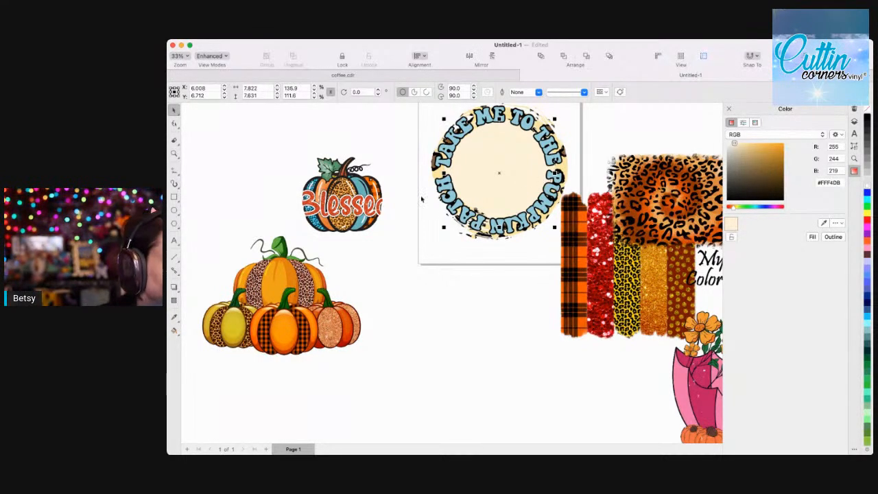
Move the Blessed pumpkin onto the cream circle inside the lettering ring and center it on the page.
scroll(511, 181, down, 1)
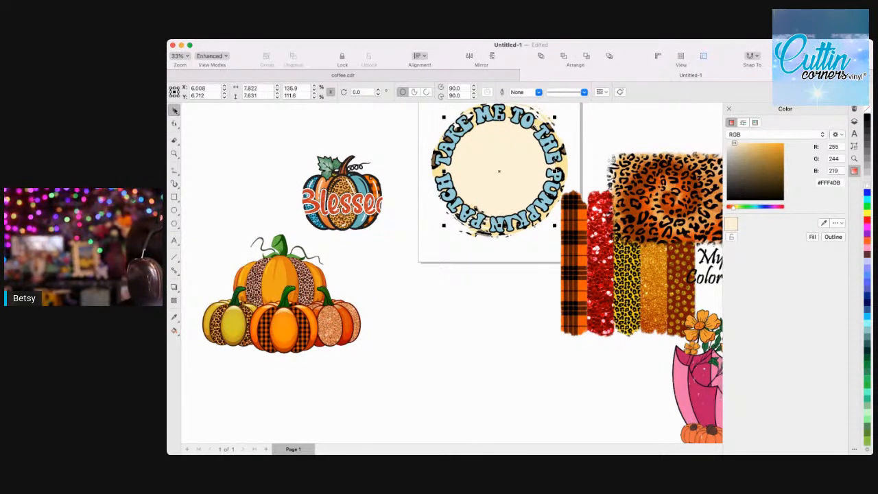
mouse_move(346, 206)
mouse_down()
mouse_move(473, 172)
mouse_move(503, 178)
mouse_move(495, 179)
mouse_up()
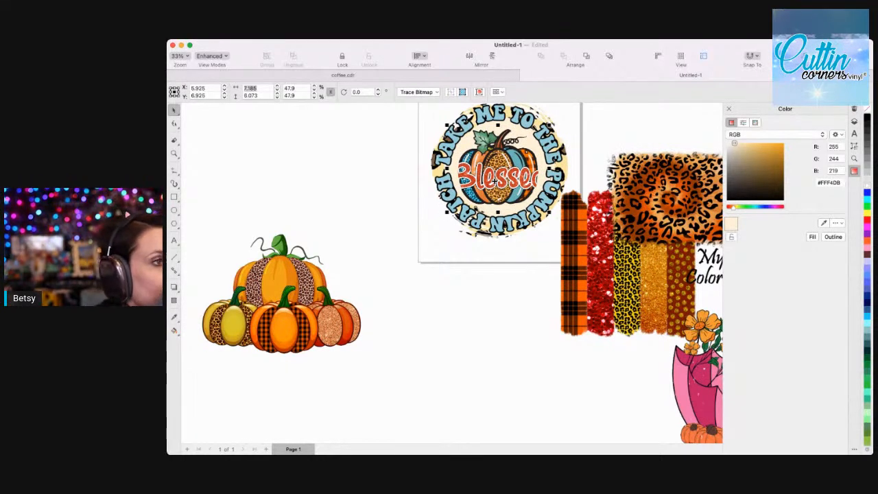
scroll(524, 181, up, 2)
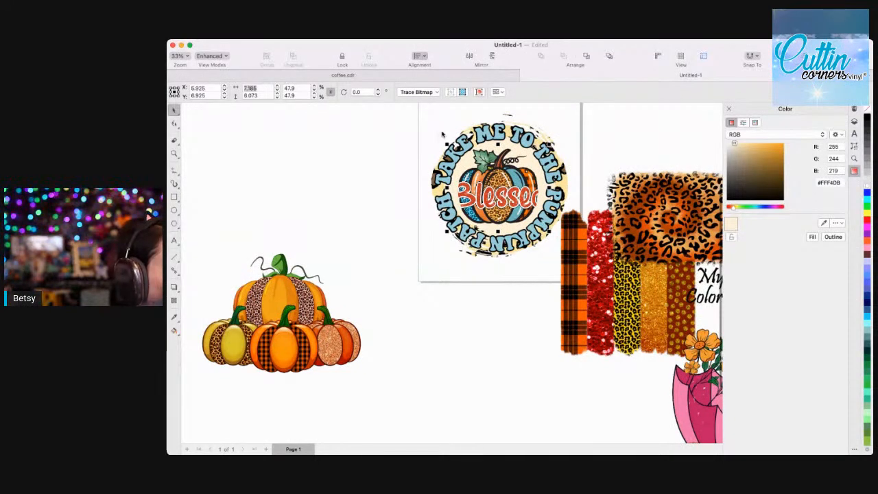
key(p)
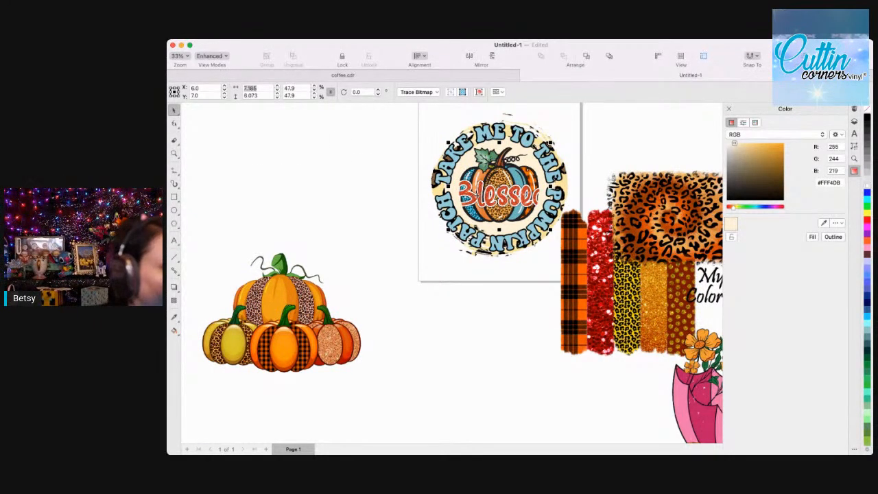
Examine the combined Blessed pumpkin and Take Me to the Pumpkin Patch design up close and at page scale.
click(173, 152)
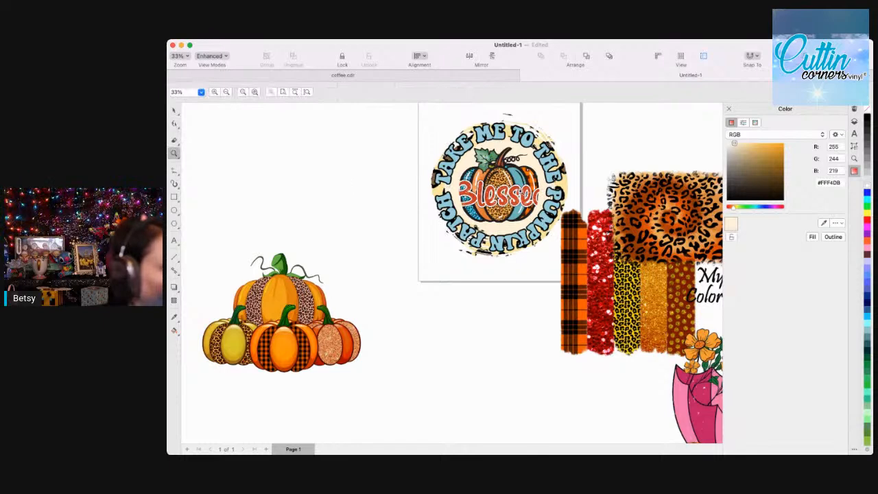
click(515, 191)
scroll(515, 191, left, 2)
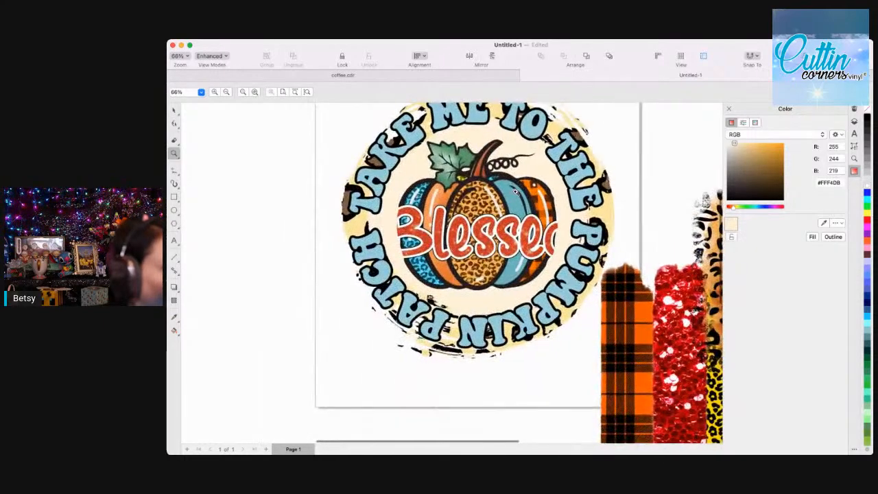
scroll(515, 191, left, 1)
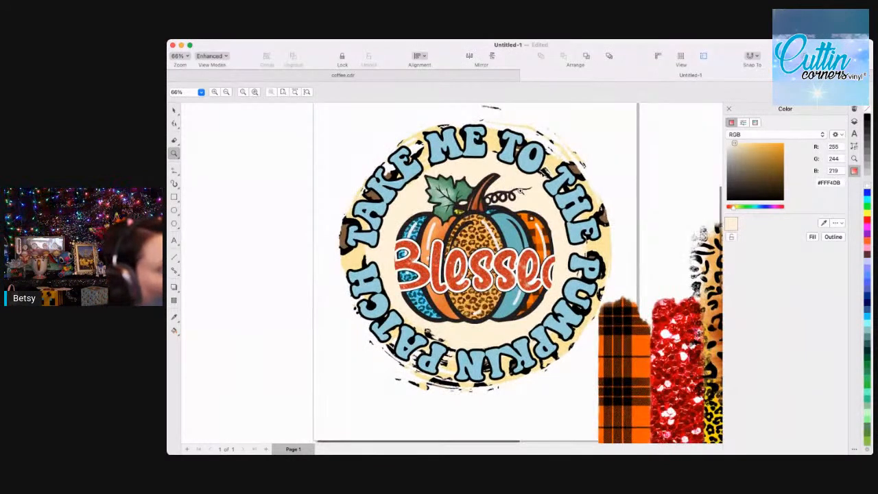
scroll(430, 175, down, 2)
scroll(431, 176, left, 2)
scroll(430, 175, right, 1)
scroll(430, 175, right, 4)
scroll(430, 175, up, 1)
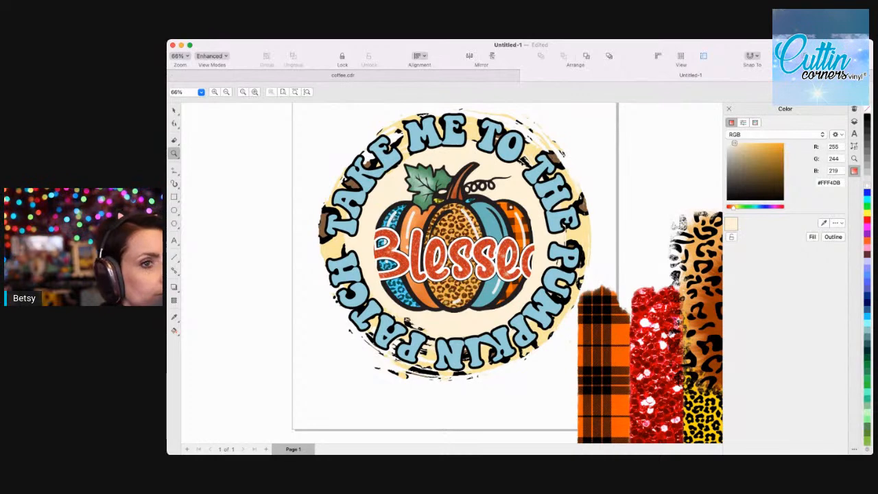
key(F3)
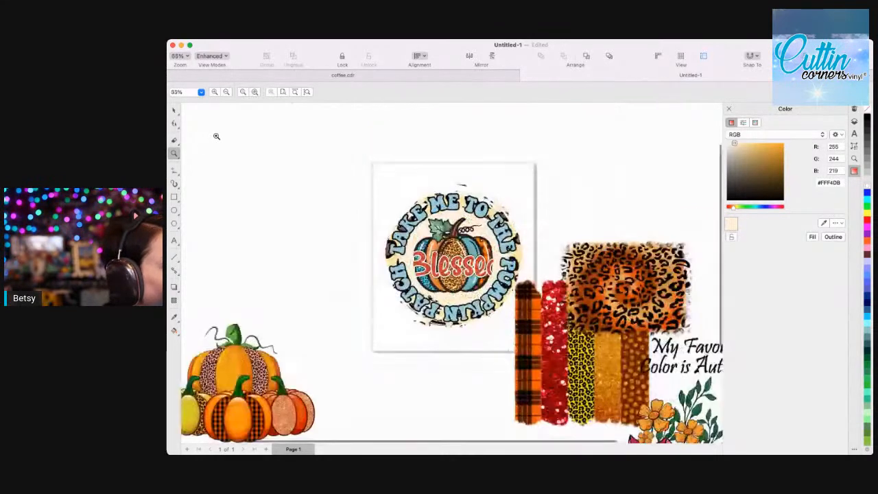
click(463, 233)
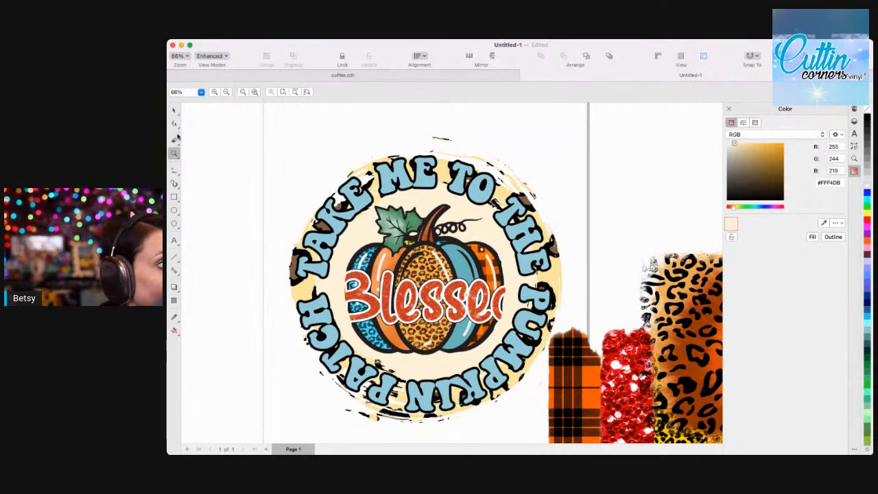
scroll(199, 120, up, 5)
scroll(200, 120, left, 6)
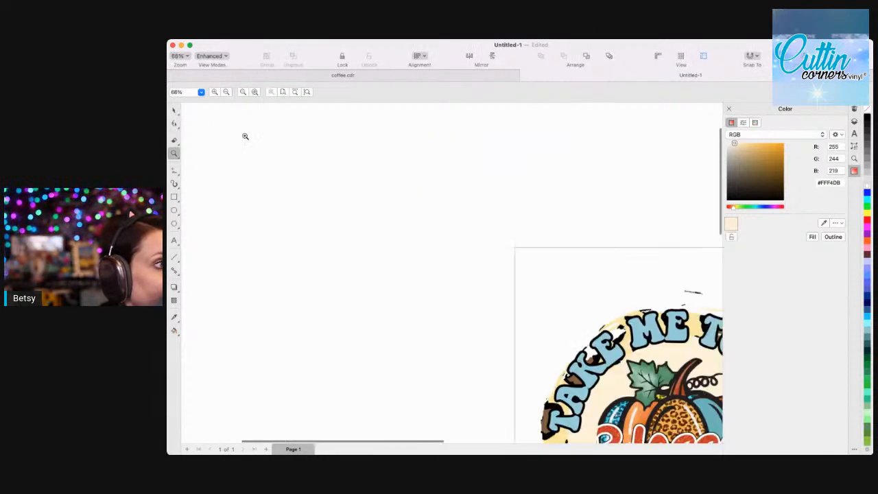
scroll(288, 192, down, 3)
scroll(407, 307, down, 3)
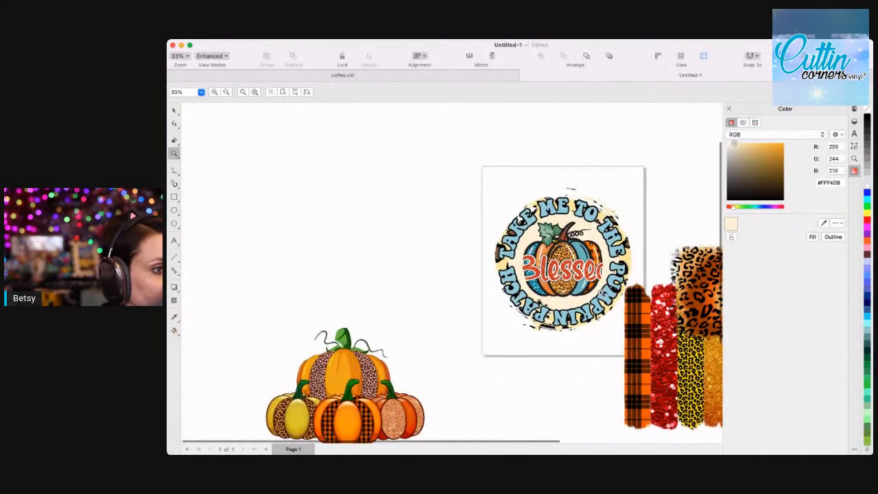
scroll(601, 293, up, 3)
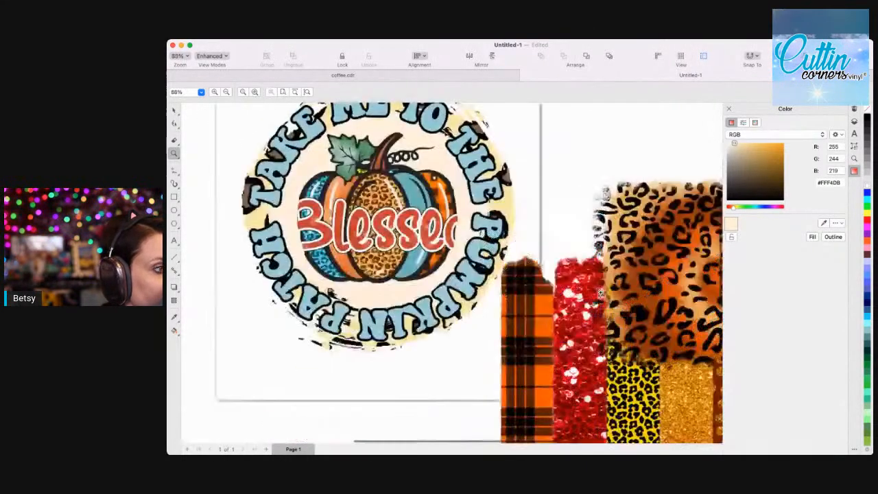
Import the fall sweet fall coffee and pumpkins artwork and delete the copy with the white background, keeping the transparent one.
click(173, 110)
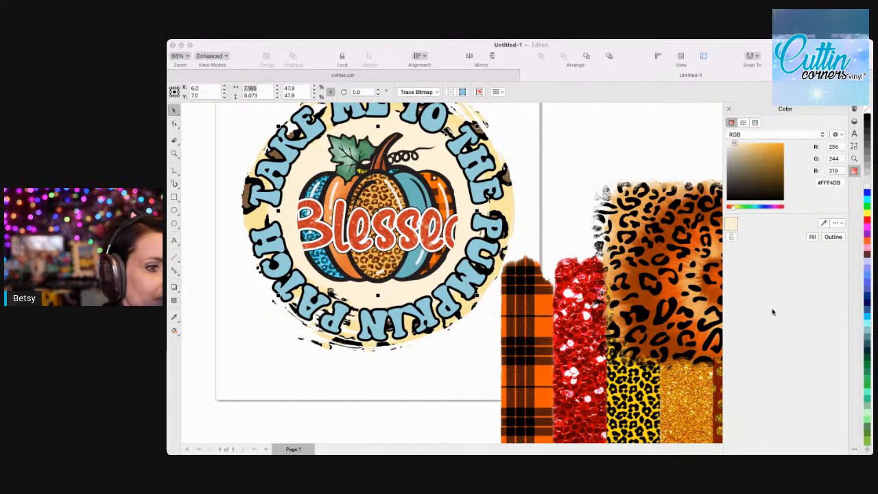
click(293, 182)
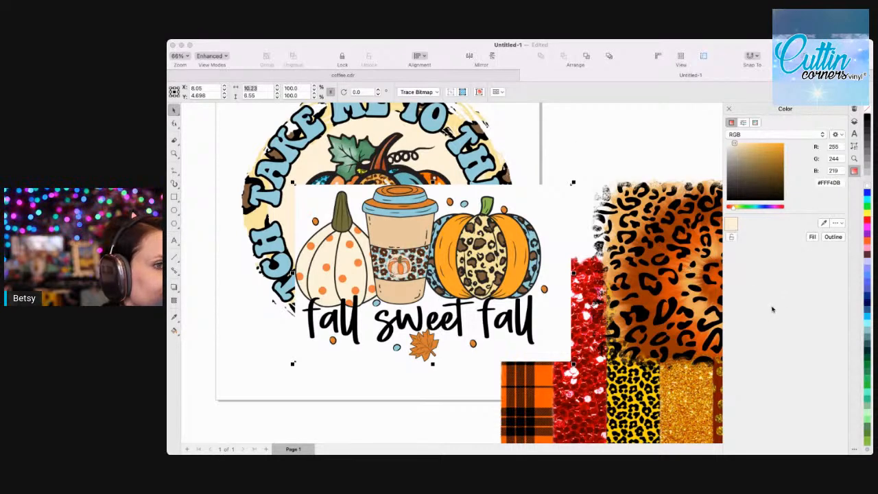
click(389, 155)
click(385, 253)
key(Delete)
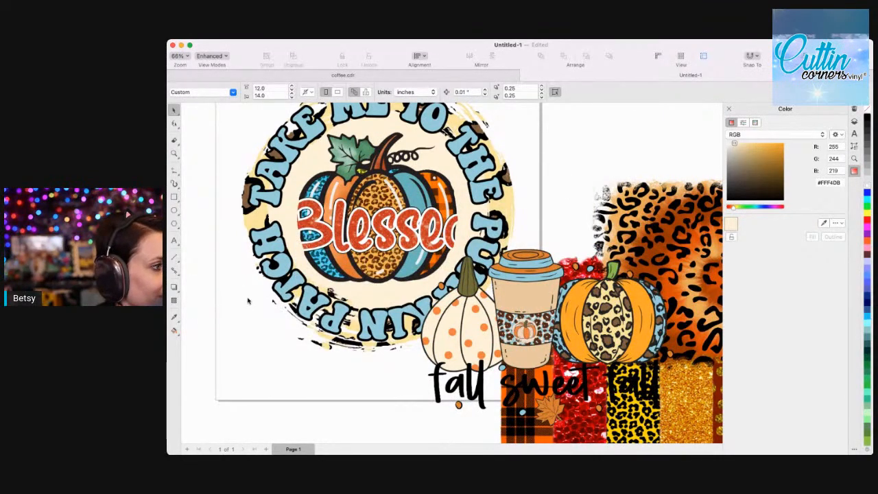
Import the Fall for Jesus He Never Leaves artwork at its original 15 by 18 inch size, overlapping the page's lower area.
key(super+Tab)
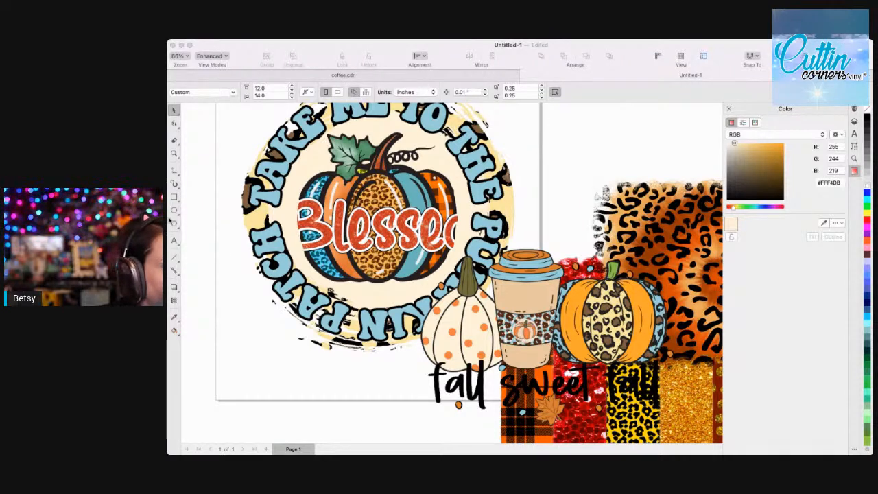
key(Return)
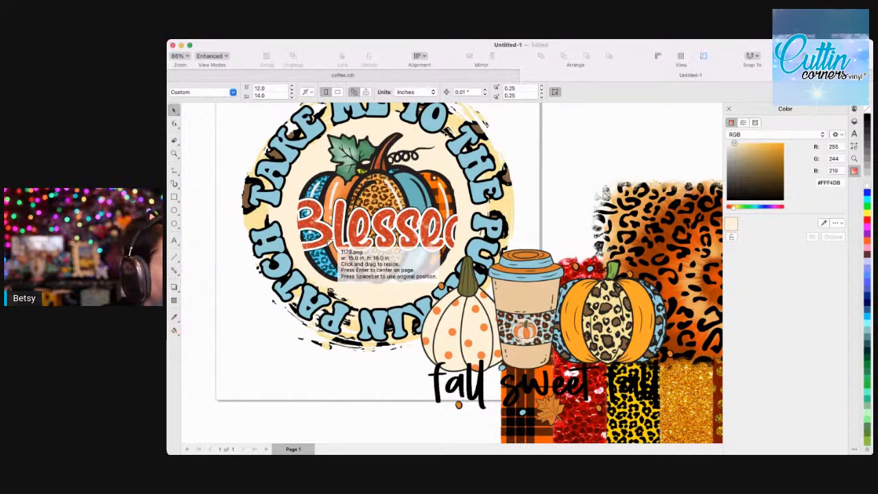
click(340, 234)
scroll(411, 288, down, 5)
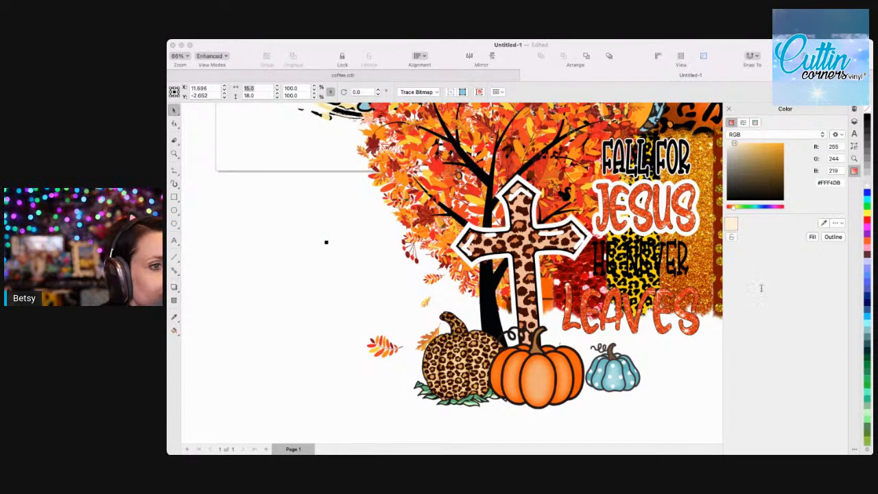
key(Return)
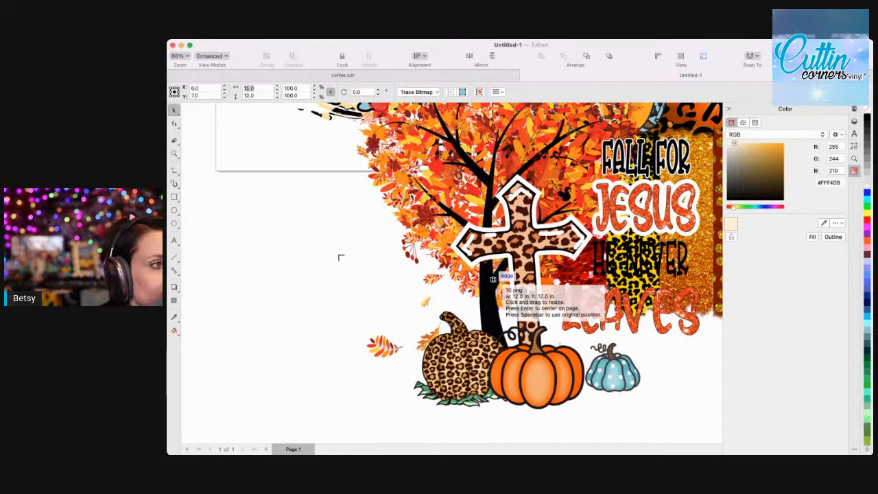
click(247, 198)
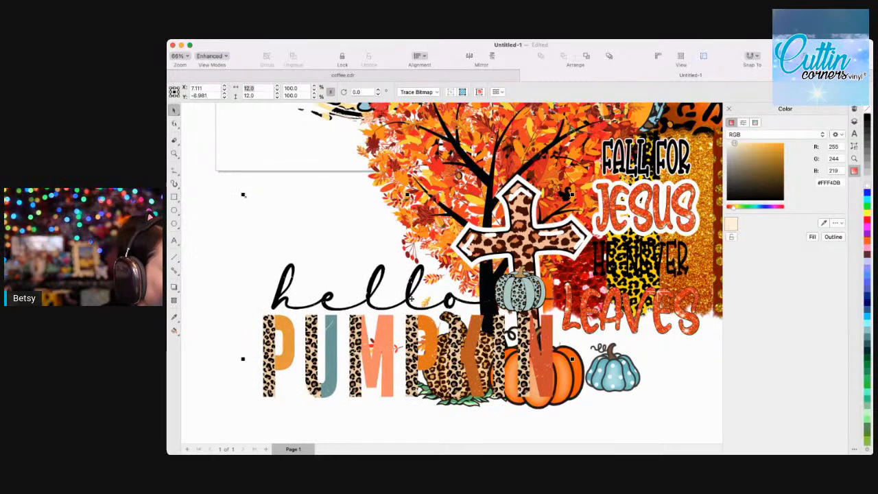
drag(432, 353, 337, 330)
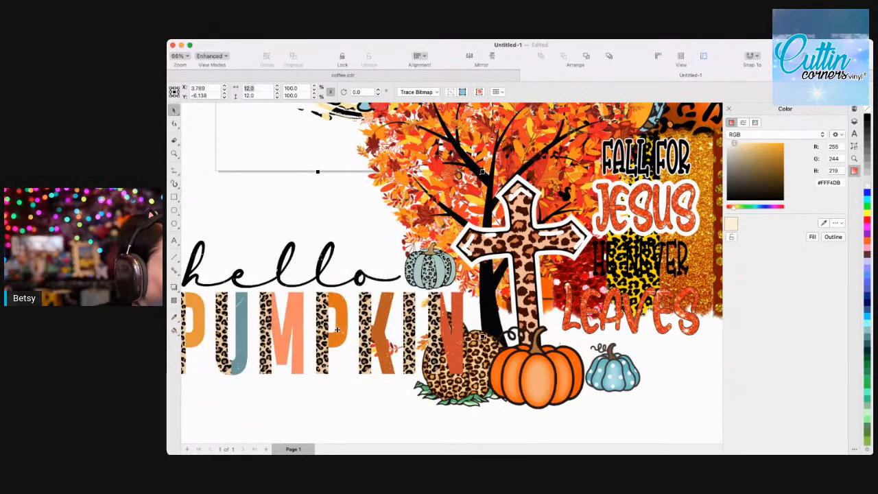
key(Delete)
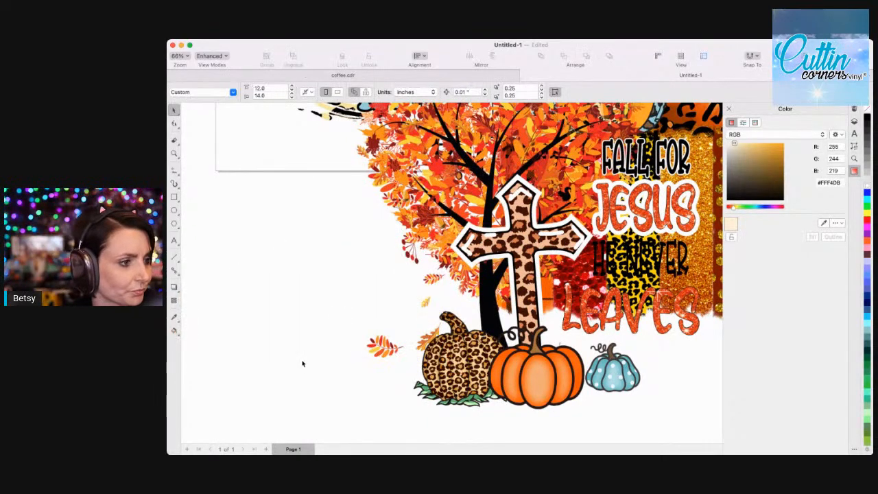
Shift the Fall for Jesus artwork to the left and delete the My Favorite Color is Autumn umbrella artwork.
drag(463, 369, 305, 350)
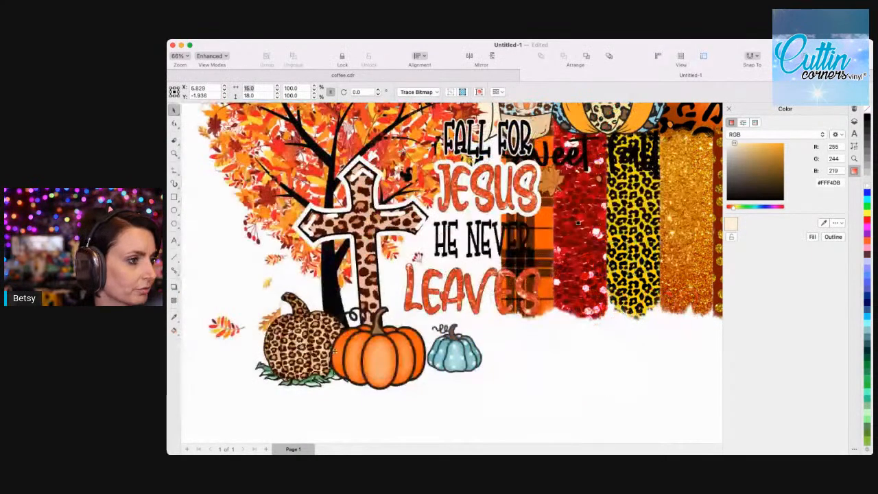
click(175, 152)
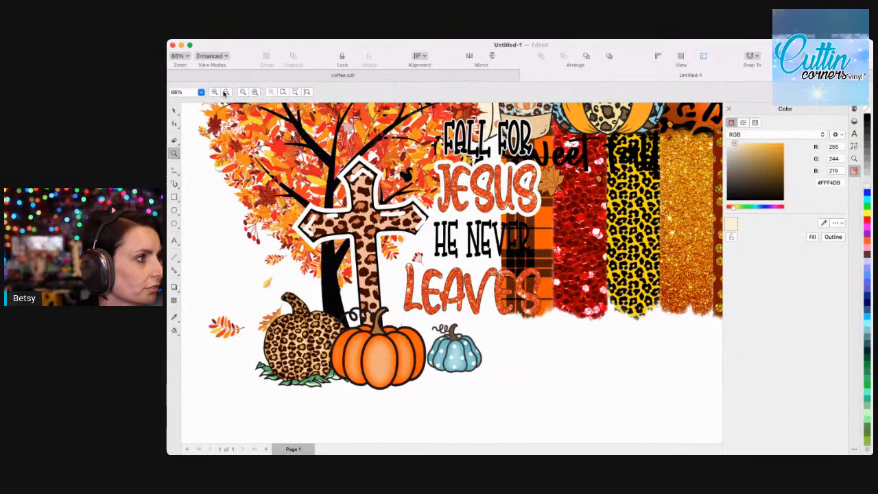
click(225, 91)
click(225, 92)
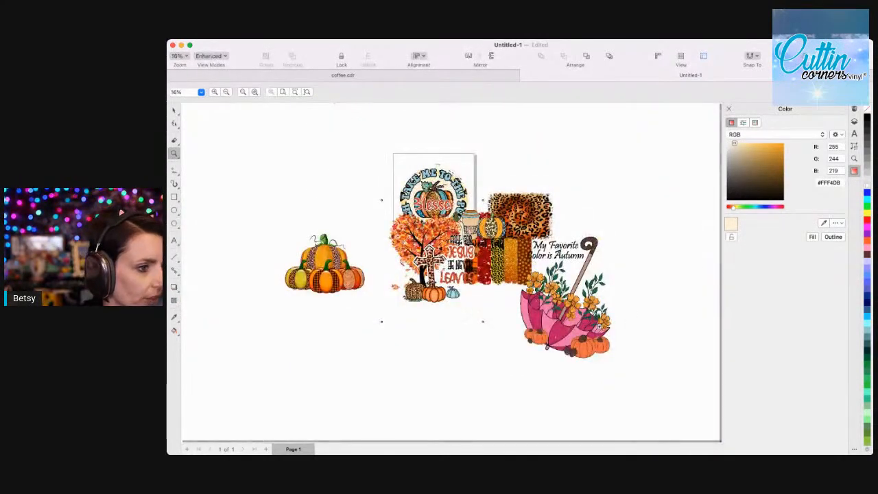
click(173, 109)
click(549, 327)
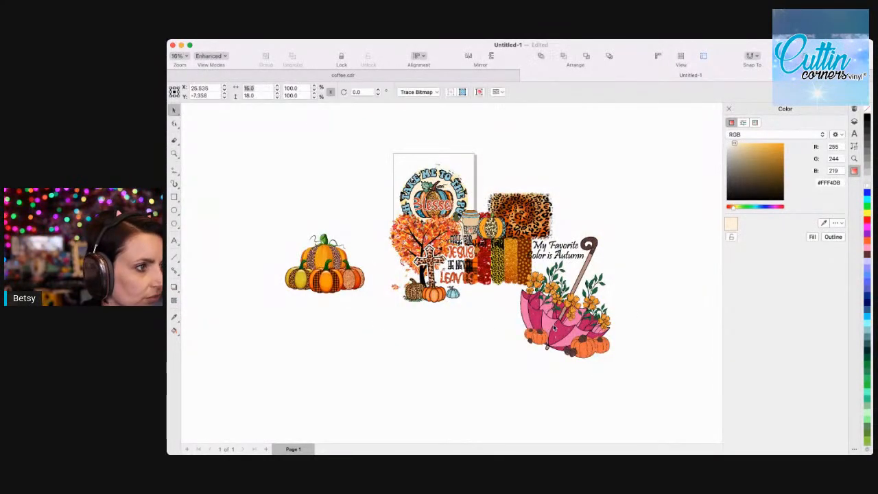
key(Delete)
Delete the leopard tie-dye and the brush stroke backgrounds, undoing any removal of the fall sweet fall artwork.
click(512, 243)
key(Delete)
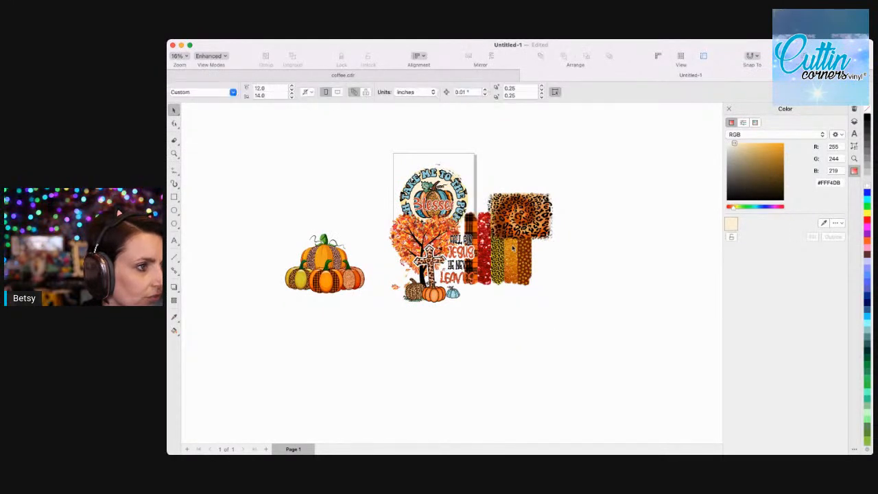
key(ctrl+z)
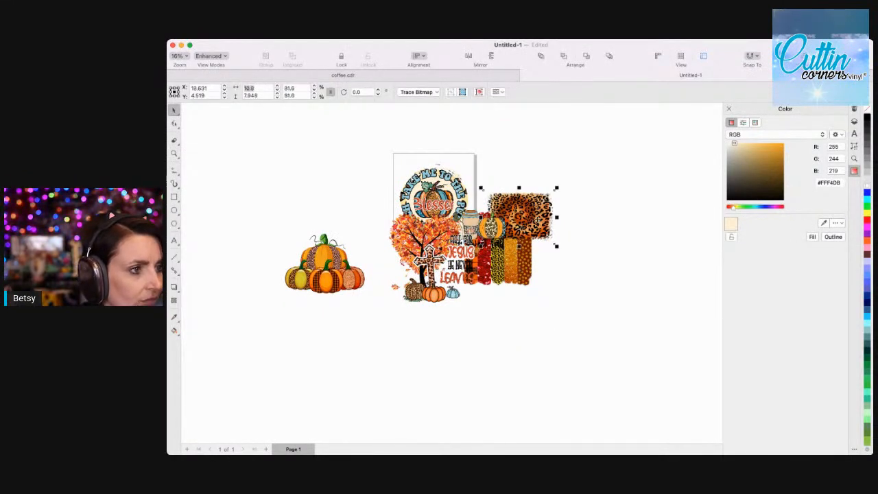
key(Delete)
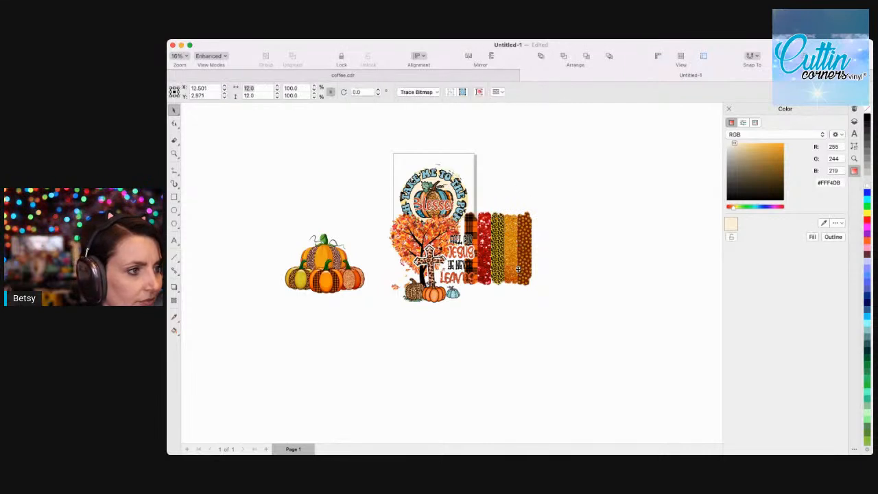
key(ctrl+z)
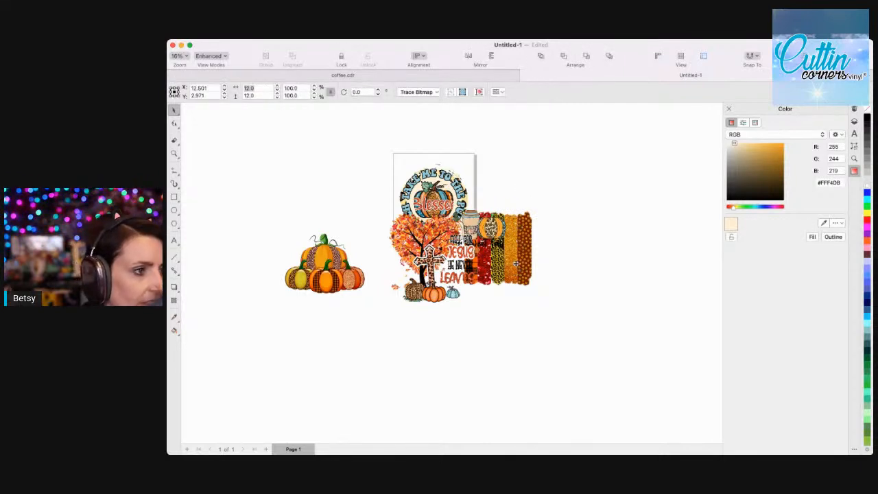
click(532, 280)
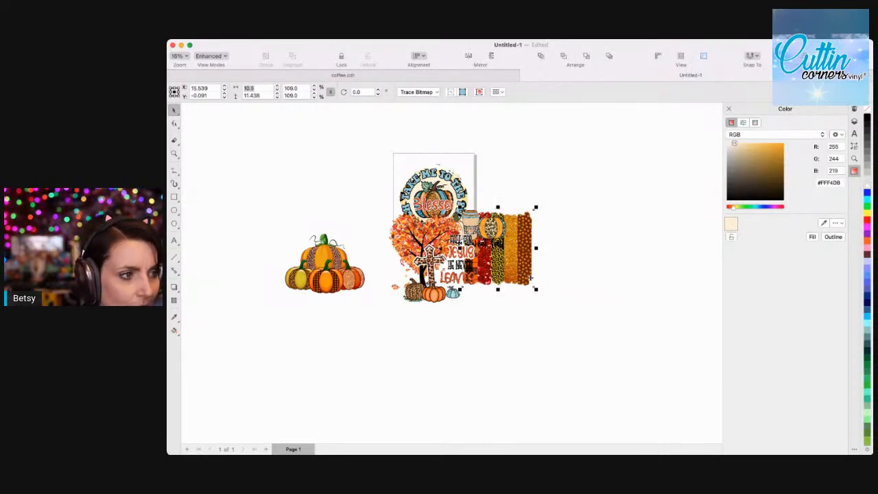
key(Delete)
Spread out the remaining artwork: Fall for Jesus right of the page, fall sweet fall just below it, and the pumpkin stack at lower left.
mouse_move(432, 293)
mouse_down()
mouse_move(598, 268)
mouse_move(587, 242)
mouse_up()
drag(471, 238, 506, 323)
scroll(458, 322, left, 1)
drag(348, 281, 361, 288)
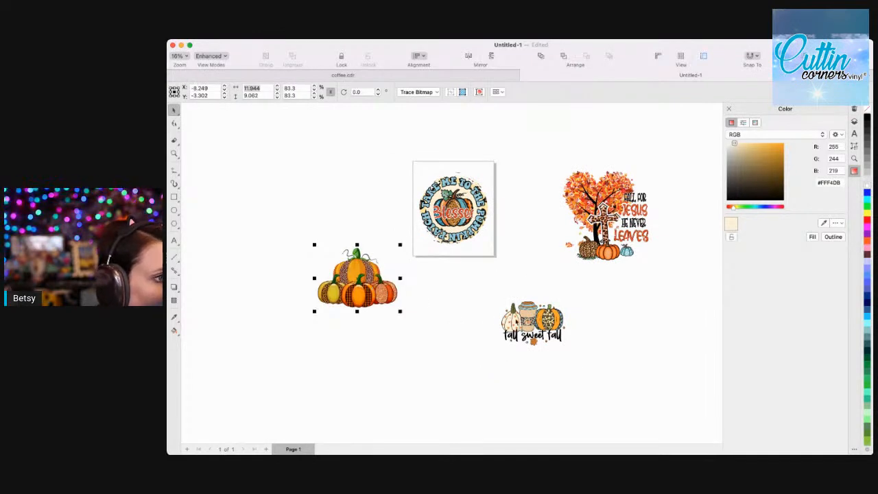
drag(531, 322, 523, 268)
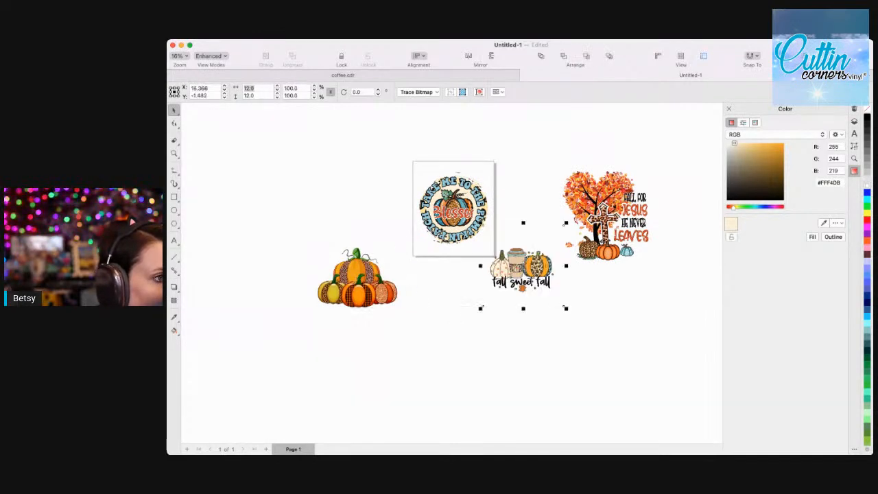
Erase most of the fall sweet fall lettering and the leaf and dots beneath the coffee cup and pumpkins.
scroll(566, 251, up, 1)
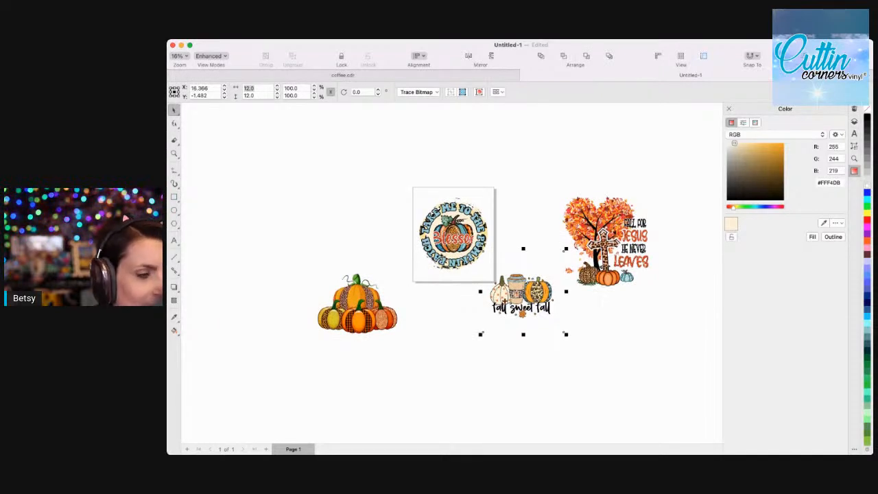
click(173, 153)
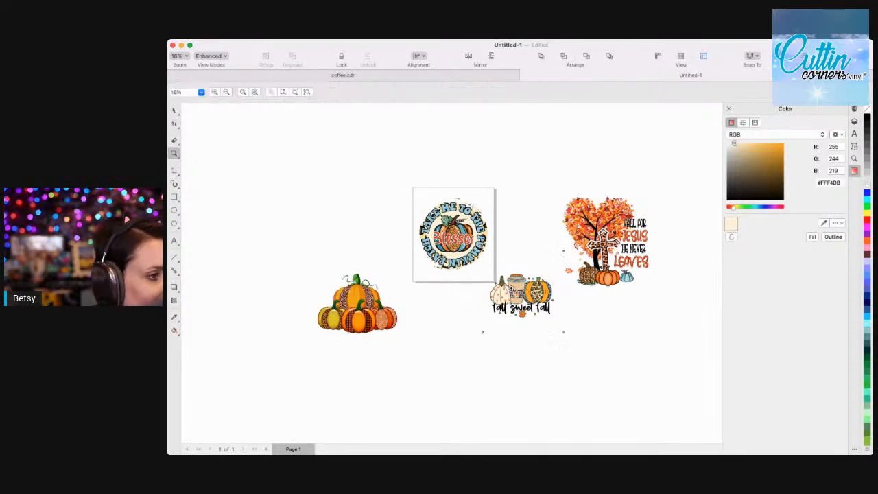
click(510, 286)
click(525, 292)
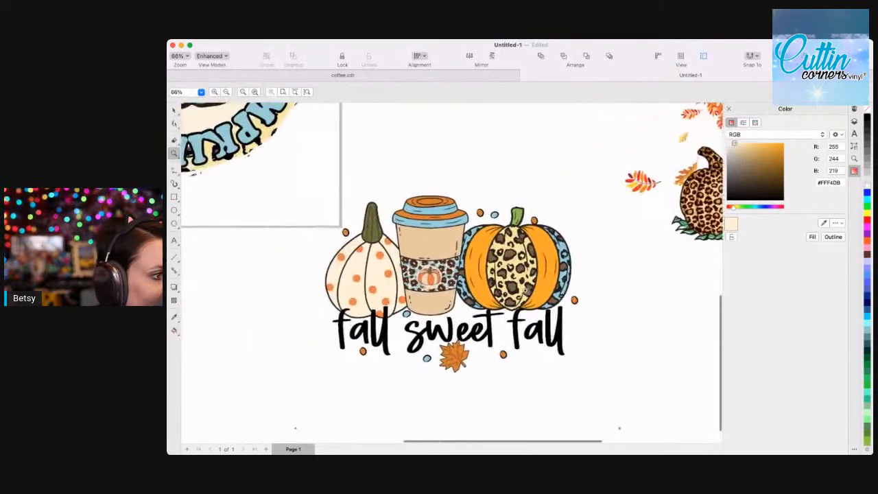
click(174, 140)
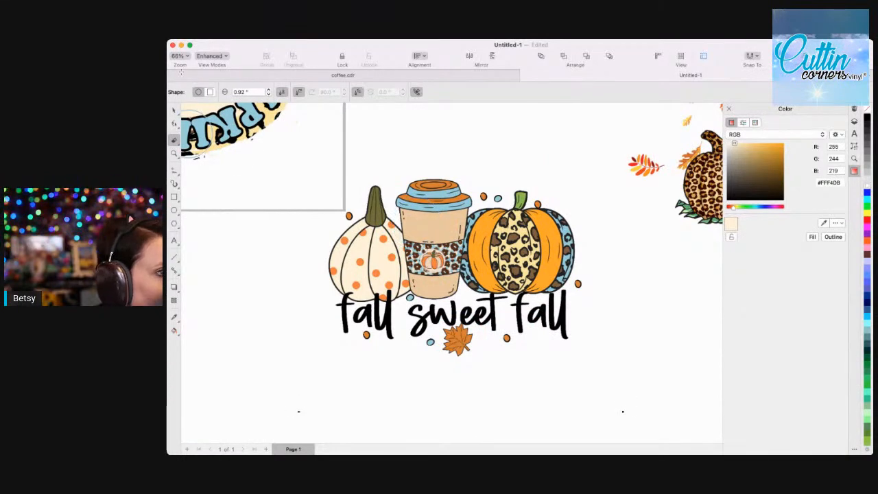
mouse_move(542, 295)
mouse_down()
mouse_move(572, 341)
mouse_move(569, 327)
mouse_move(535, 326)
mouse_up()
mouse_move(493, 349)
mouse_down()
mouse_move(456, 349)
mouse_move(451, 339)
mouse_move(464, 321)
mouse_move(424, 333)
mouse_move(426, 325)
mouse_move(411, 337)
mouse_move(405, 325)
mouse_move(349, 333)
mouse_up()
drag(595, 295, 574, 307)
scroll(580, 313, up, 1)
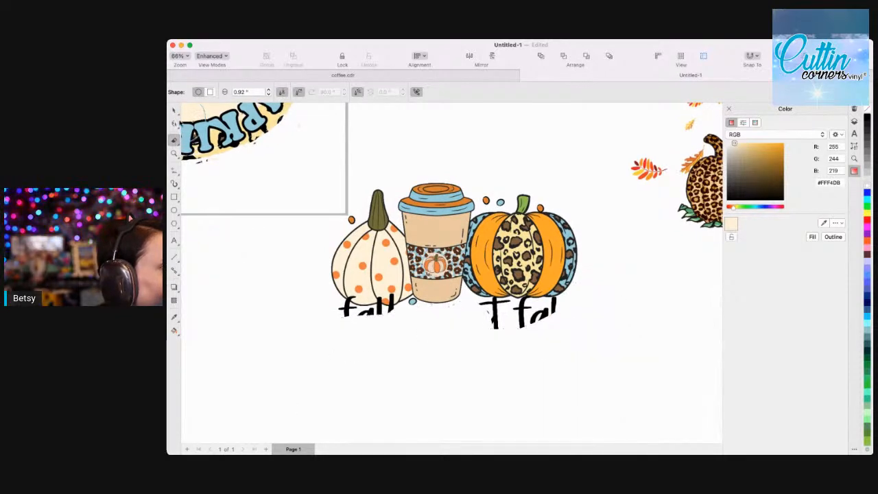
Crop the fall sweet fall artwork tightly around the coffee cup and two pumpkins, about 9.475 by 4.944 inches.
click(173, 140)
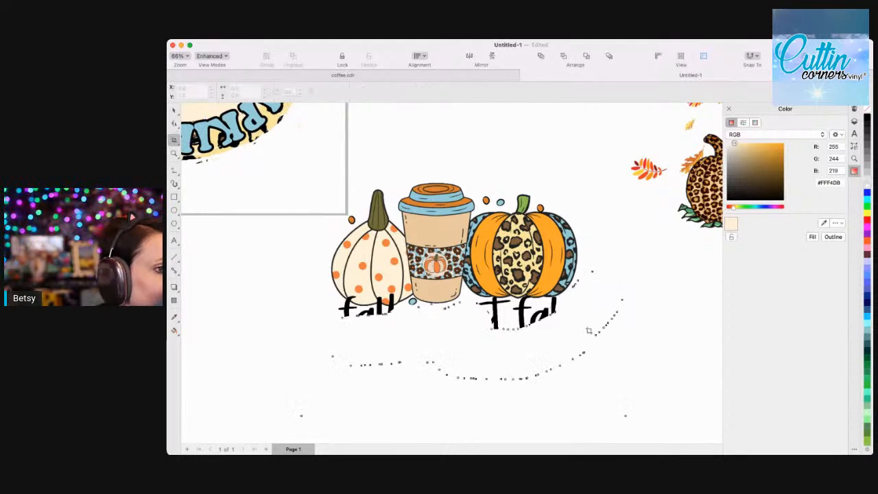
drag(589, 327, 329, 169)
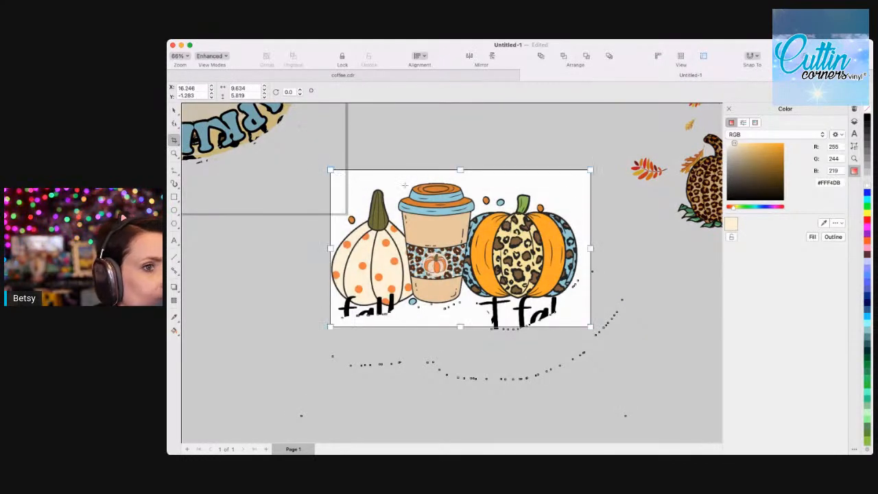
click(854, 146)
click(853, 121)
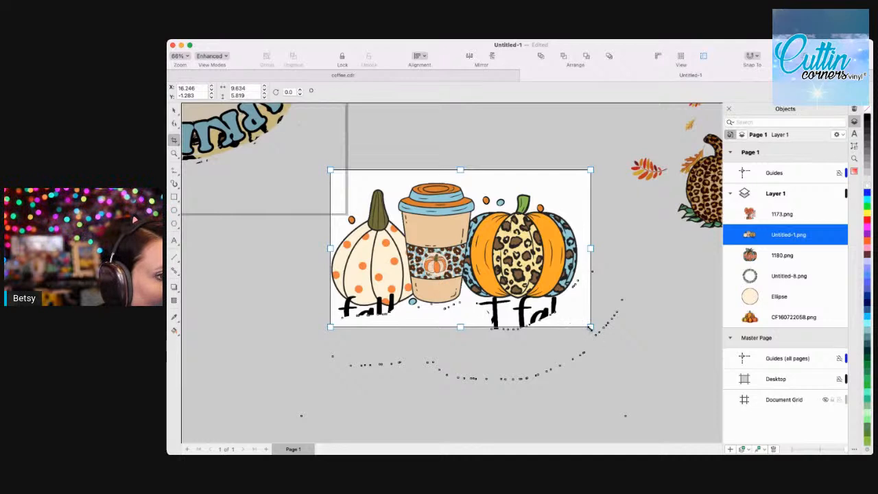
drag(590, 328, 594, 310)
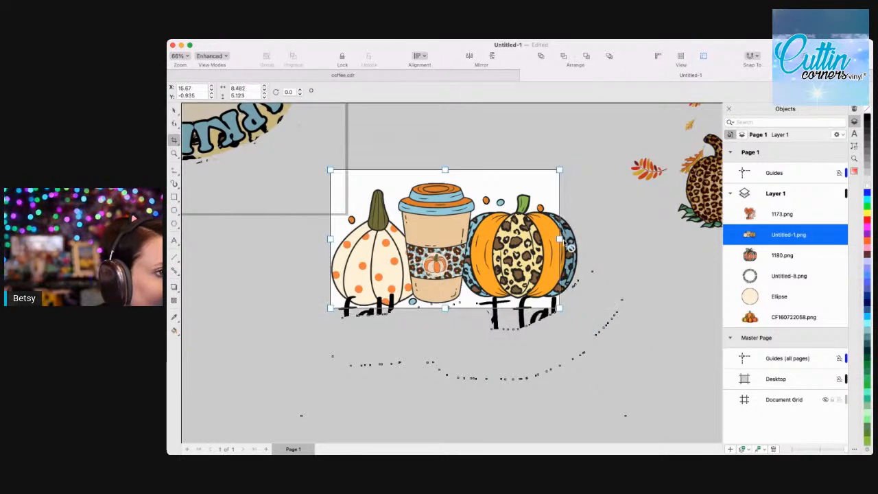
drag(560, 238, 581, 239)
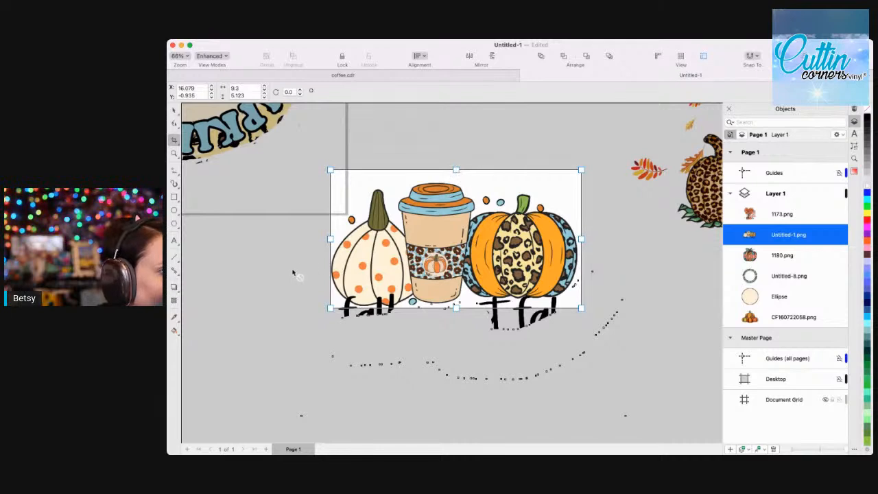
drag(330, 239, 325, 239)
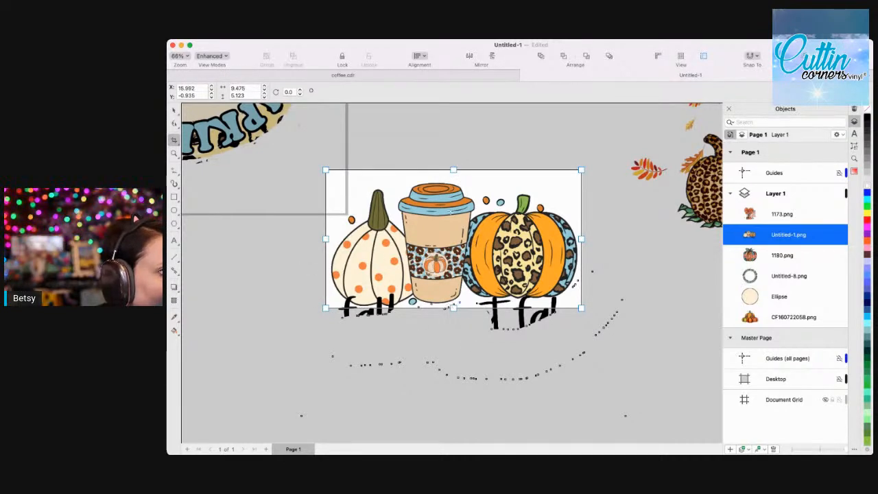
drag(454, 170, 453, 176)
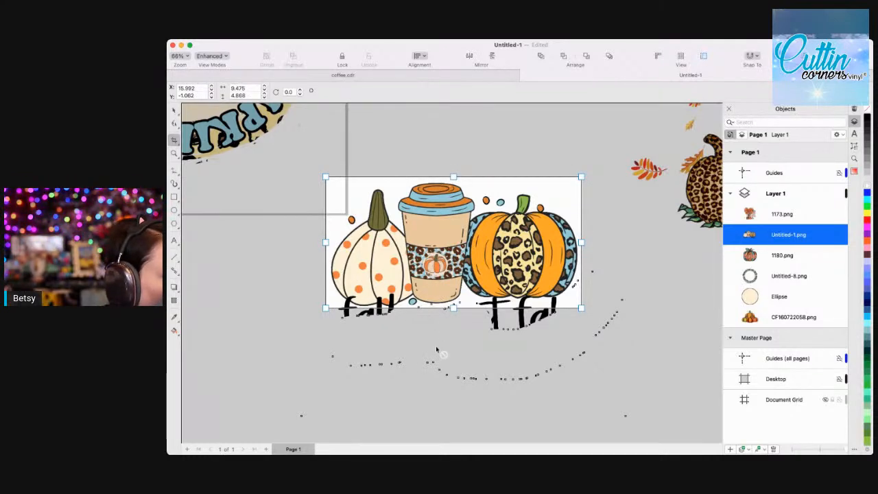
drag(452, 308, 452, 310)
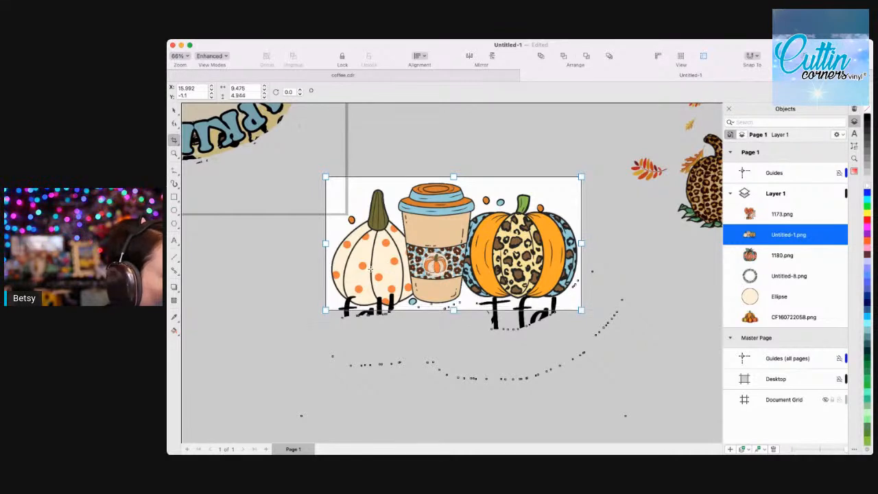
key(Escape)
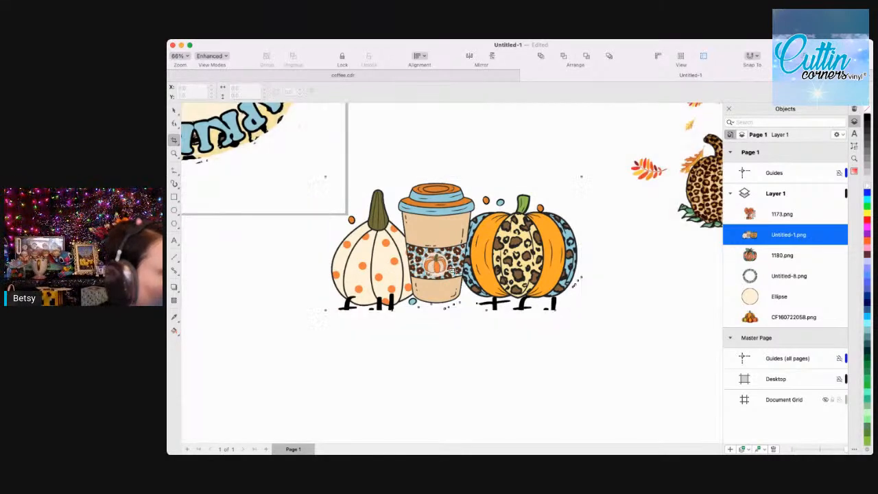
Crop the Fall for Jesus artwork down to its three bottom pumpkins, about 8.585 by 3.8 inches.
scroll(251, 146, right, 10)
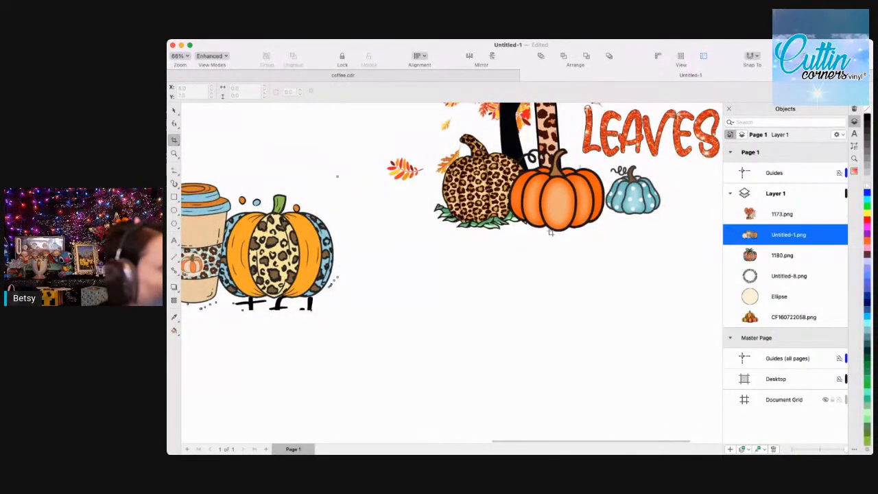
scroll(552, 208, up, 5)
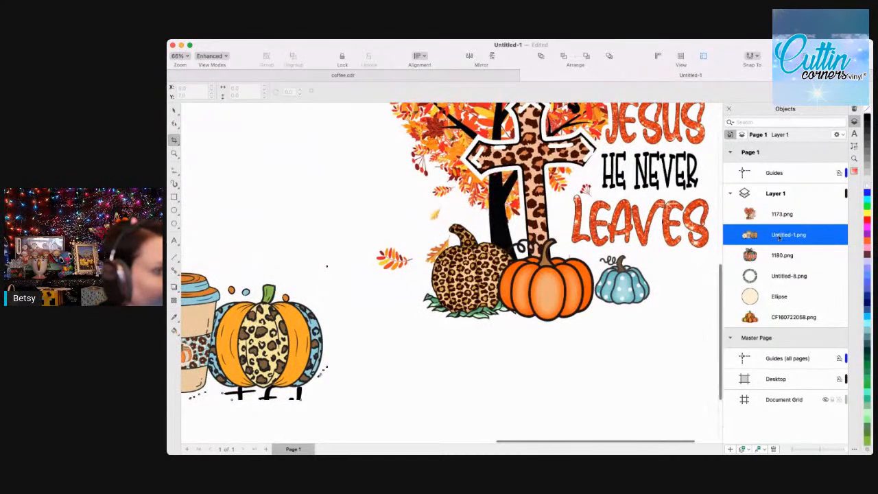
click(615, 257)
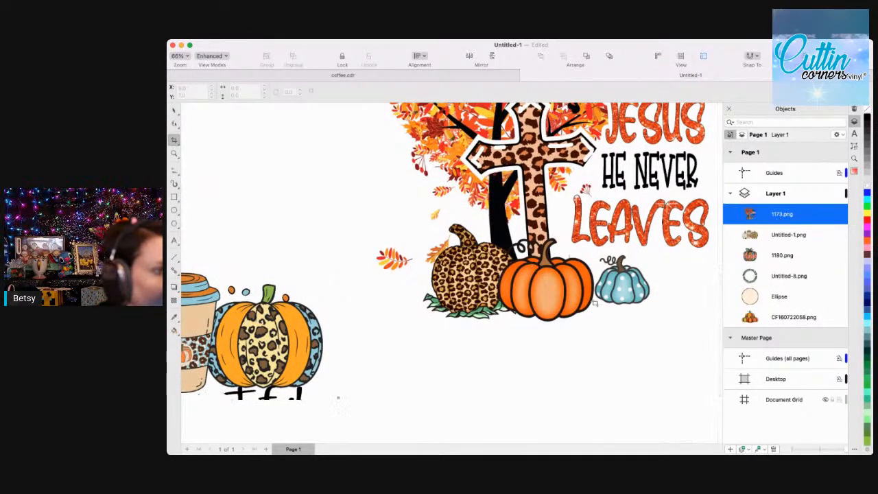
drag(655, 329, 416, 219)
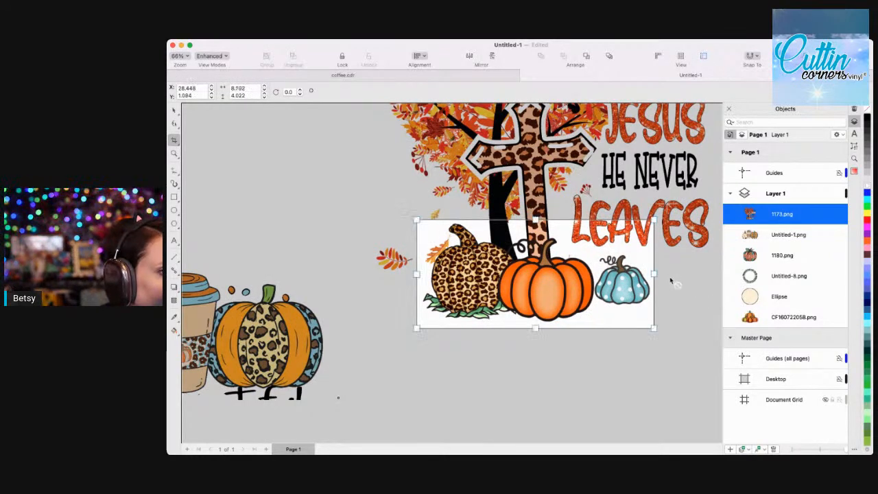
drag(654, 274, 652, 273)
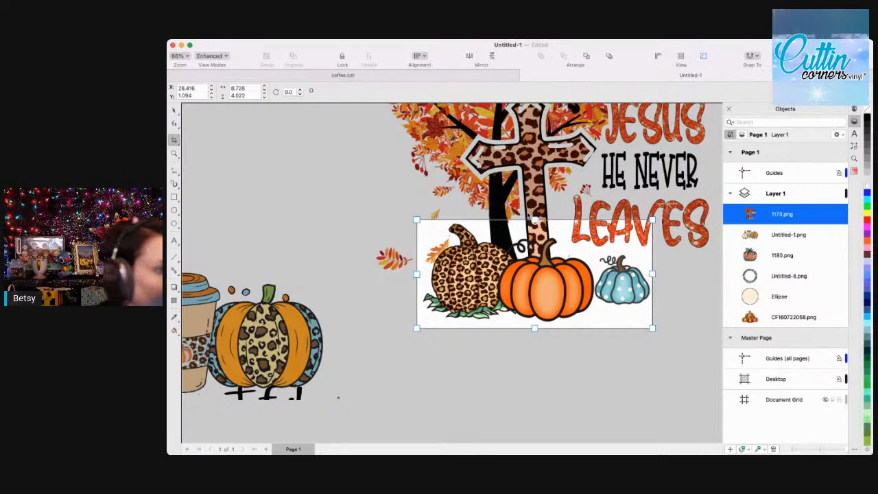
drag(532, 218, 532, 222)
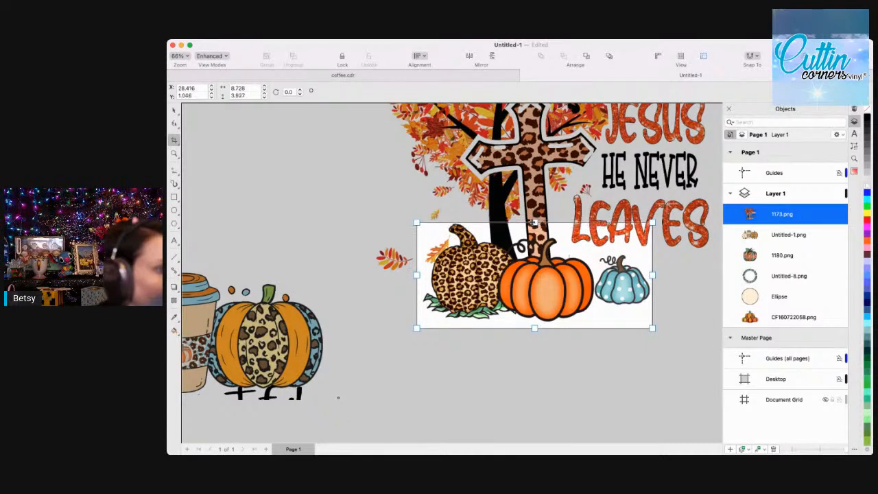
drag(535, 328, 535, 324)
drag(415, 273, 420, 273)
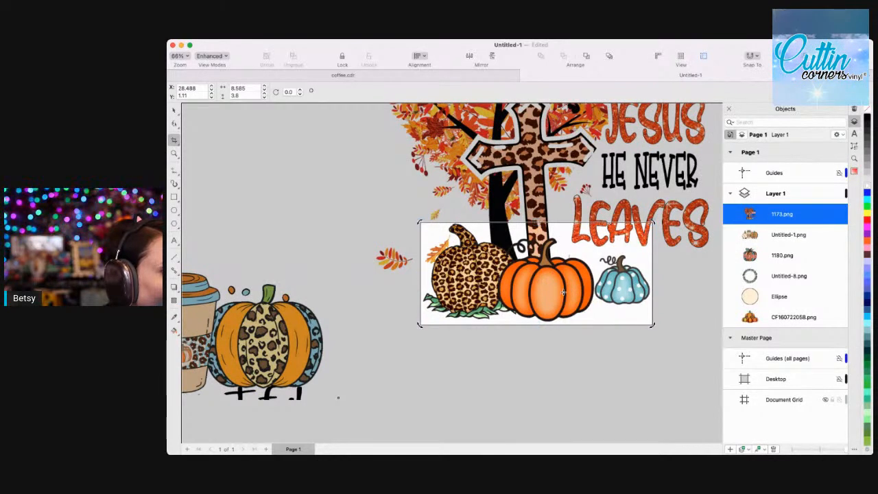
double_click(562, 291)
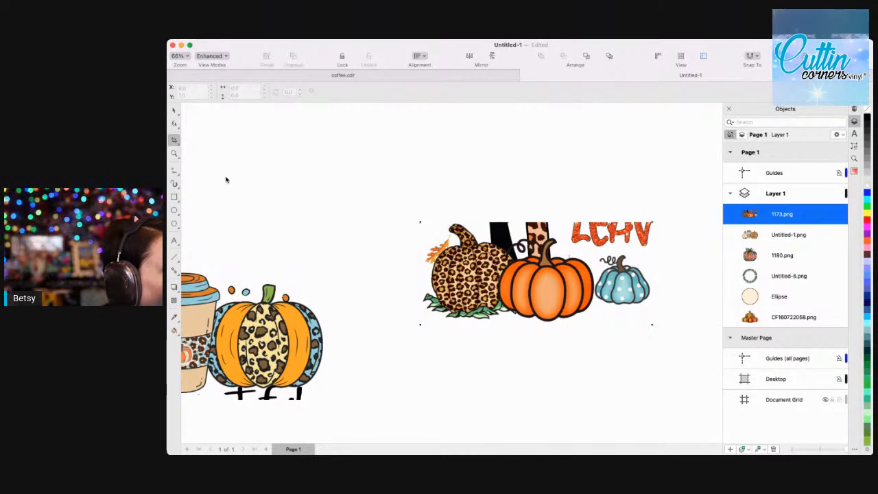
Erase the leftover tree trunk, cross and lettering pieces above the three cropped pumpkins.
key(x)
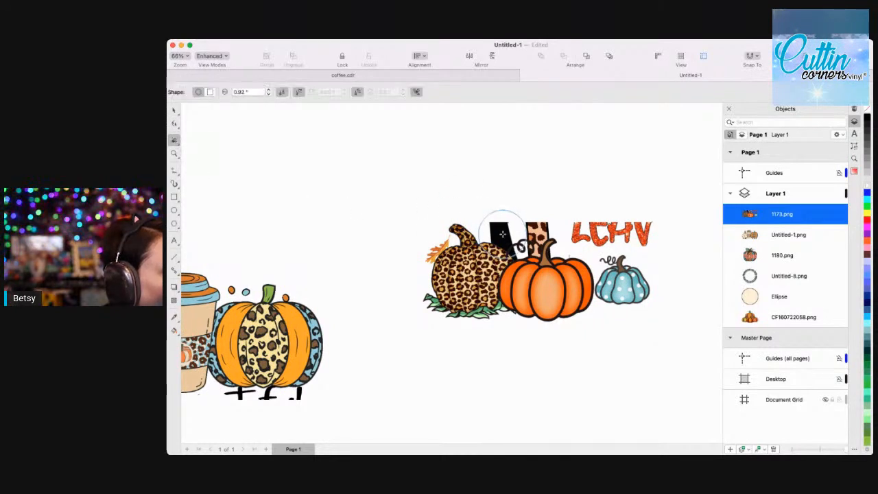
Set the eraser nib size to 0.5 inches and erase the lettering above the orange and teal pumpkins.
click(255, 92)
text(0.5)
key(Return)
mouse_move(652, 251)
mouse_down()
mouse_move(657, 237)
mouse_move(605, 224)
mouse_move(580, 238)
mouse_move(651, 244)
mouse_move(613, 225)
mouse_move(609, 239)
mouse_move(568, 231)
mouse_move(556, 204)
mouse_move(534, 226)
mouse_move(525, 210)
mouse_up()
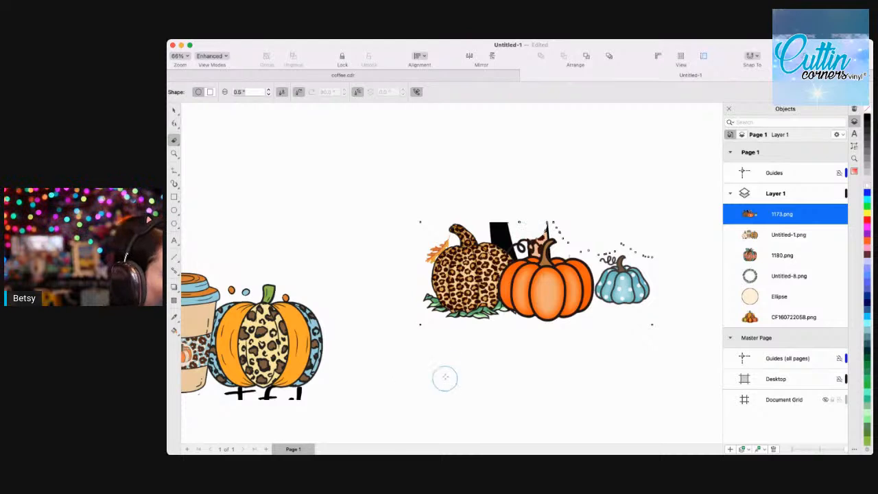
Set the eraser nib size to 0.1 inches and erase the leaf tips below the gap between the leopard and orange pumpkins.
scroll(288, 309, left, 5)
scroll(287, 309, down, 2)
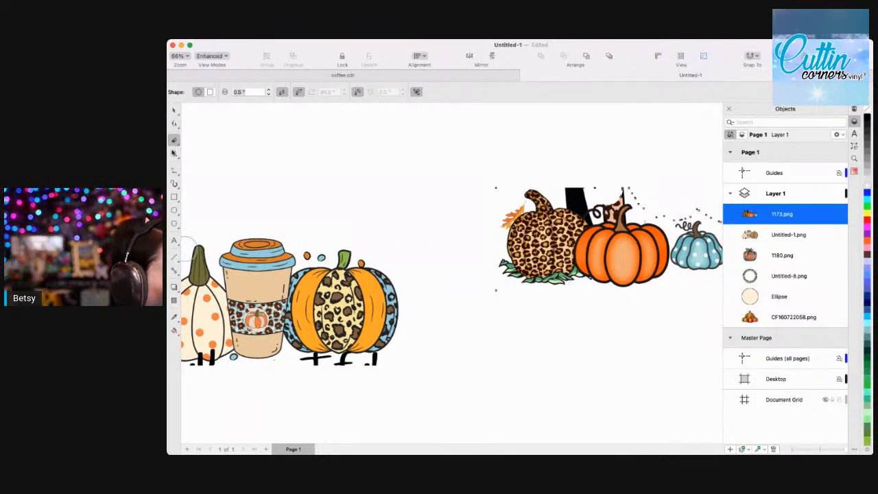
key(z)
click(564, 274)
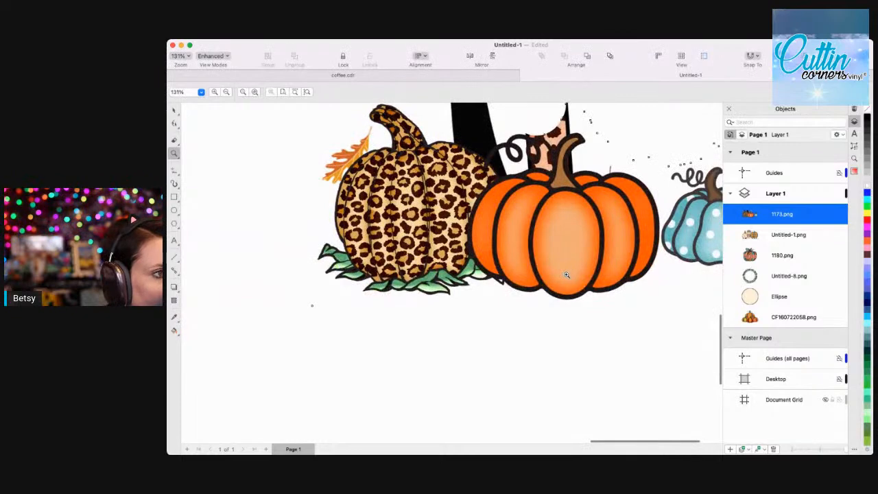
click(566, 274)
scroll(347, 290, left, 5)
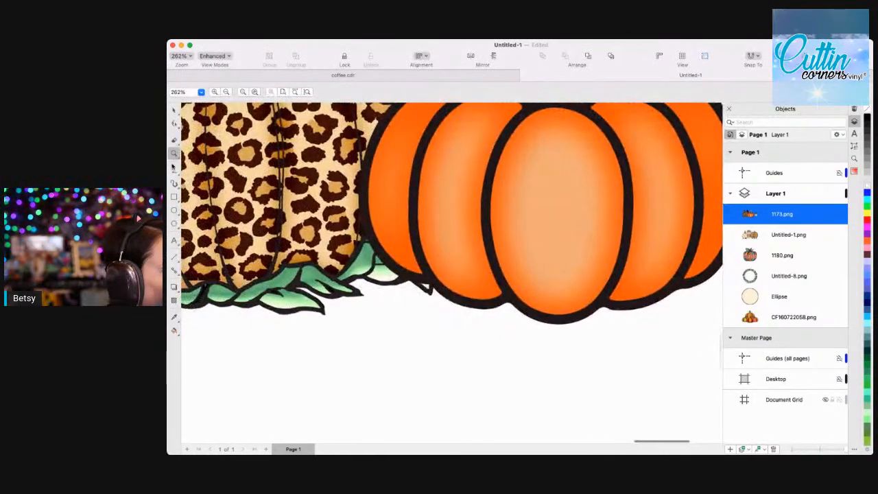
click(174, 140)
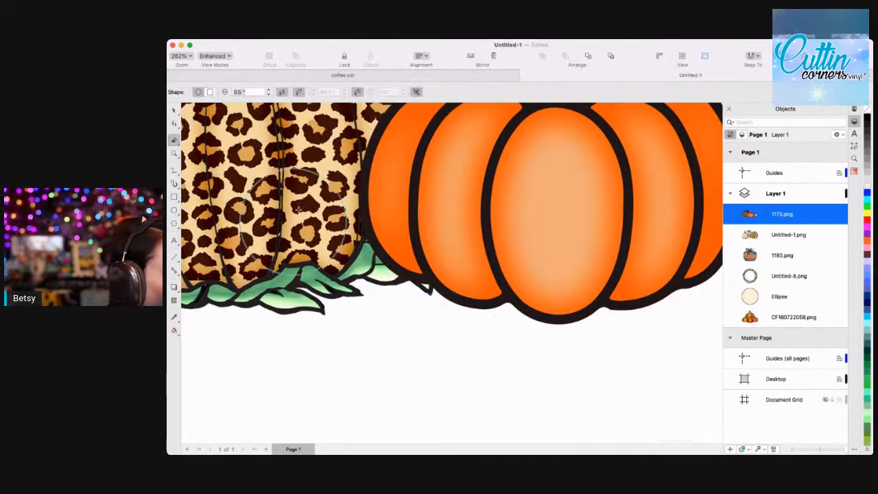
double_click(251, 91)
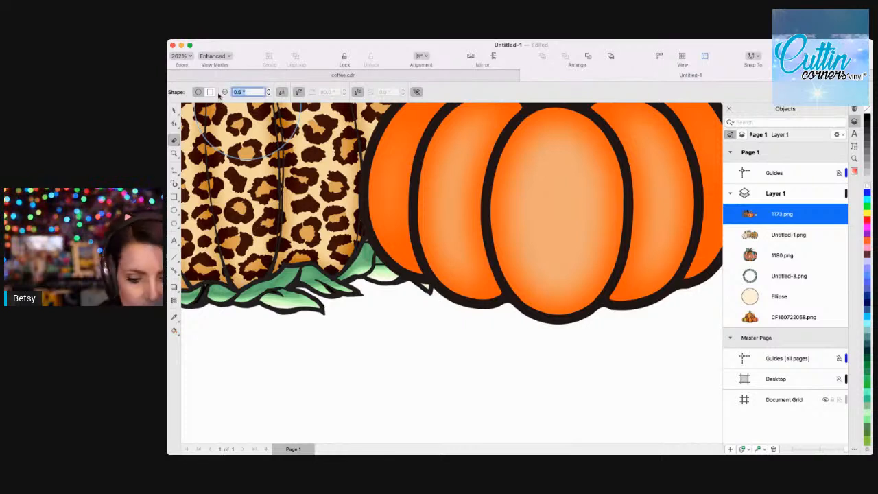
key(Return)
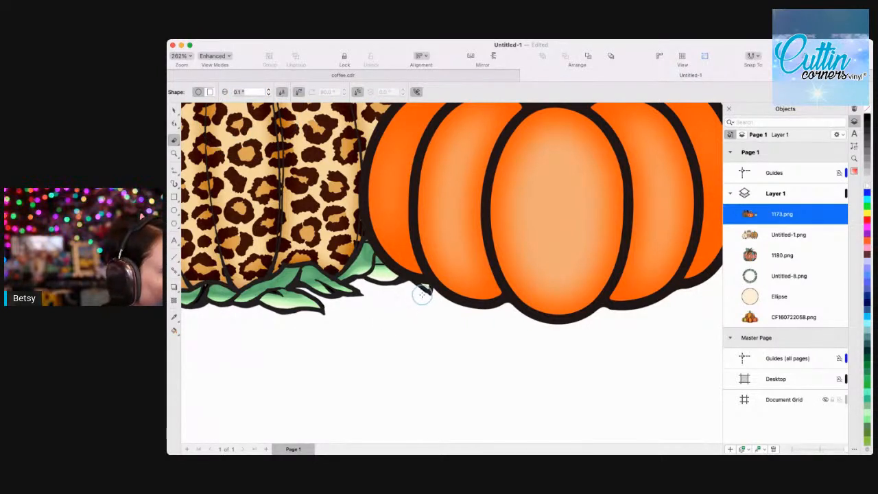
mouse_move(418, 293)
mouse_down()
mouse_move(357, 293)
mouse_move(325, 323)
mouse_move(364, 280)
mouse_move(396, 288)
mouse_move(370, 277)
mouse_move(387, 280)
mouse_move(366, 264)
mouse_move(325, 315)
mouse_move(352, 279)
mouse_move(290, 315)
mouse_move(362, 272)
mouse_move(384, 299)
mouse_move(429, 300)
mouse_move(363, 301)
mouse_move(345, 293)
mouse_move(348, 259)
mouse_move(362, 262)
mouse_move(361, 274)
mouse_move(310, 326)
mouse_move(416, 320)
mouse_move(423, 308)
mouse_move(319, 327)
mouse_up()
Erase the leftover scraps of the leopard letter above the orange pumpkin and beside its stem.
scroll(355, 349, up, 2)
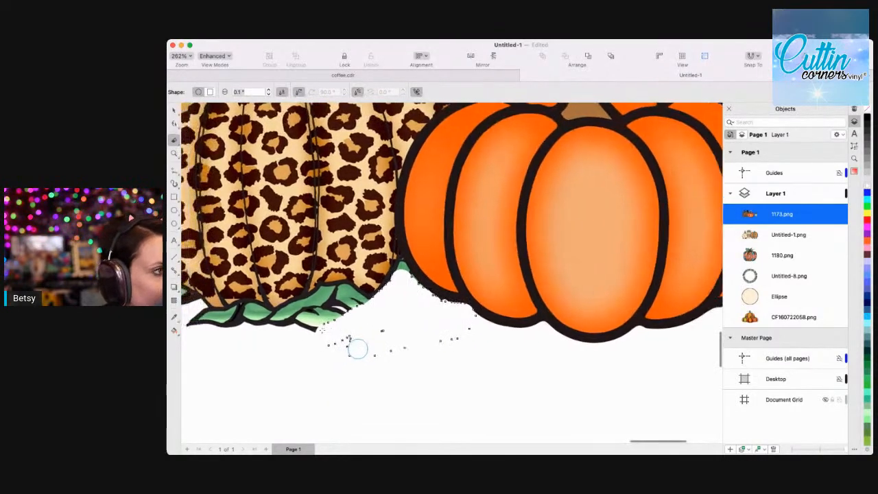
scroll(356, 349, up, 5)
mouse_move(558, 216)
mouse_down()
mouse_move(591, 205)
mouse_move(592, 174)
mouse_move(596, 232)
mouse_move(566, 216)
mouse_up()
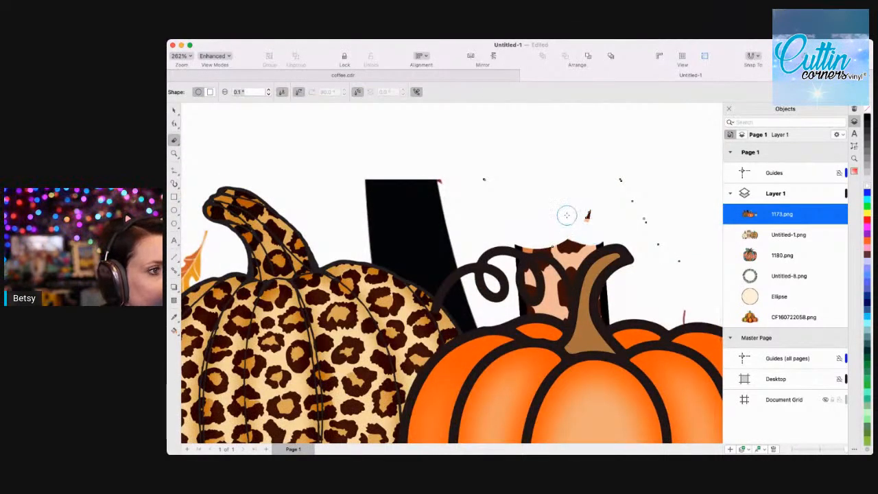
scroll(657, 280, down, 3)
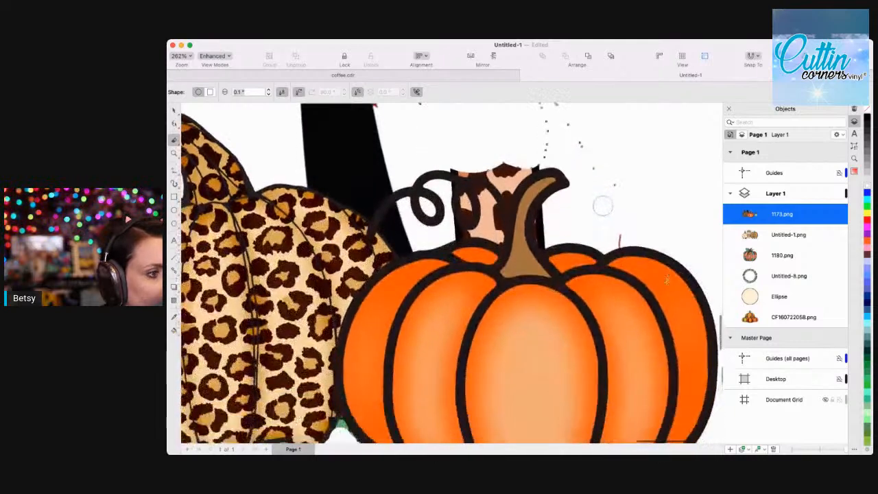
mouse_move(611, 220)
mouse_down()
mouse_move(551, 209)
mouse_move(547, 221)
mouse_move(550, 195)
mouse_move(566, 224)
mouse_move(571, 208)
mouse_move(546, 198)
mouse_move(553, 217)
mouse_move(538, 207)
mouse_move(549, 198)
mouse_move(545, 213)
mouse_move(510, 154)
mouse_move(526, 153)
mouse_move(533, 142)
mouse_move(418, 140)
mouse_move(549, 197)
mouse_up()
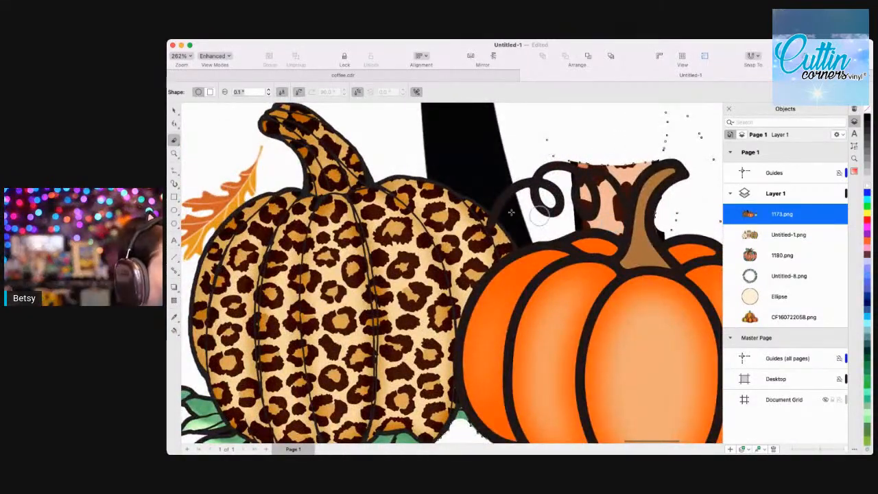
Reduce the eraser nib size to 0.04 inches and erase the leopard letter around the orange pumpkin's stem and vine.
click(269, 95)
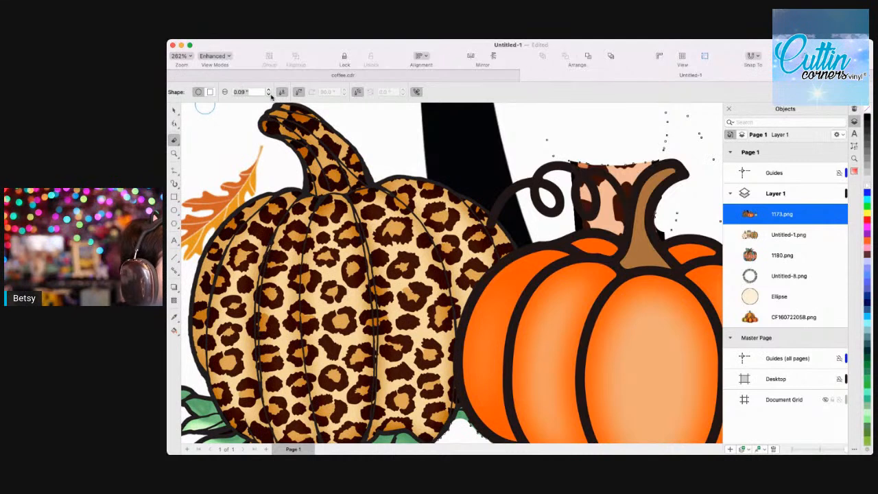
click(269, 95)
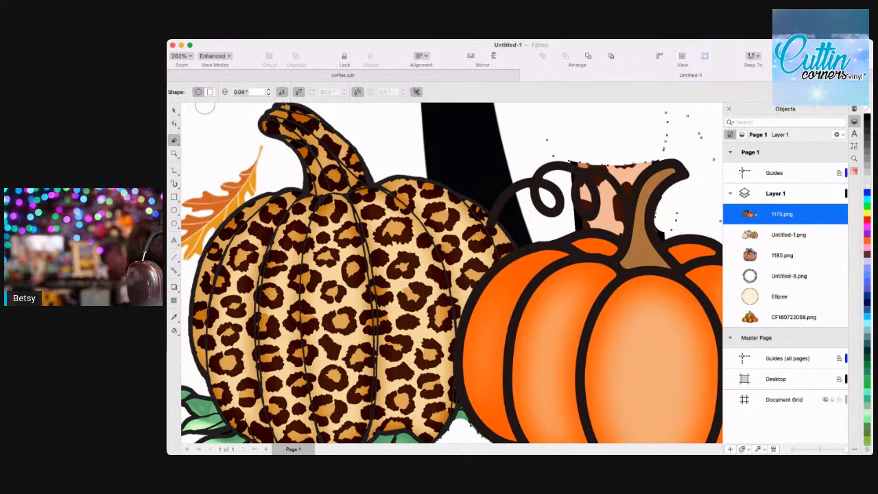
scroll(482, 217, up, 5)
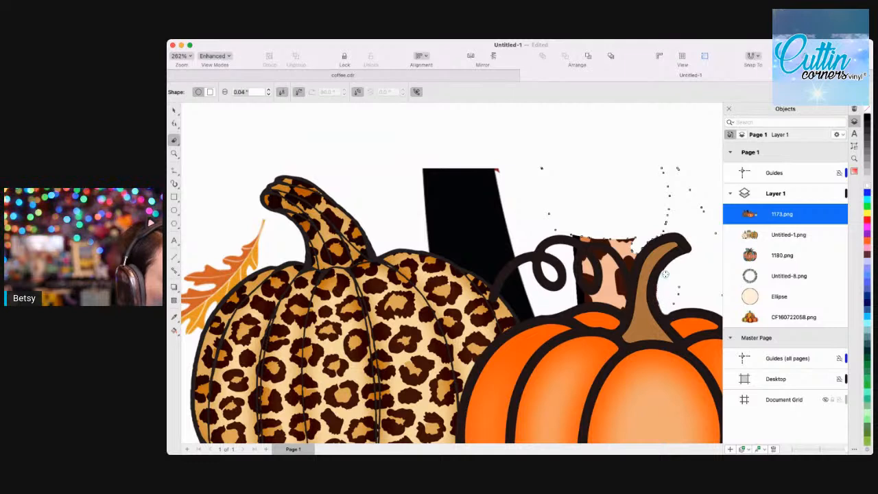
mouse_move(621, 303)
mouse_down()
mouse_move(604, 257)
mouse_move(627, 260)
mouse_up()
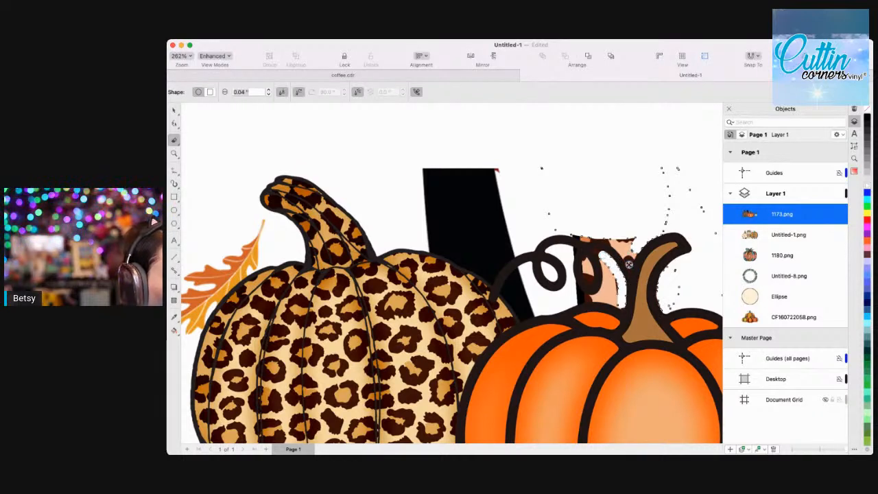
mouse_move(631, 257)
mouse_down()
mouse_move(595, 230)
mouse_move(644, 248)
mouse_move(608, 233)
mouse_move(628, 249)
mouse_move(608, 236)
mouse_move(621, 253)
mouse_move(591, 233)
mouse_up()
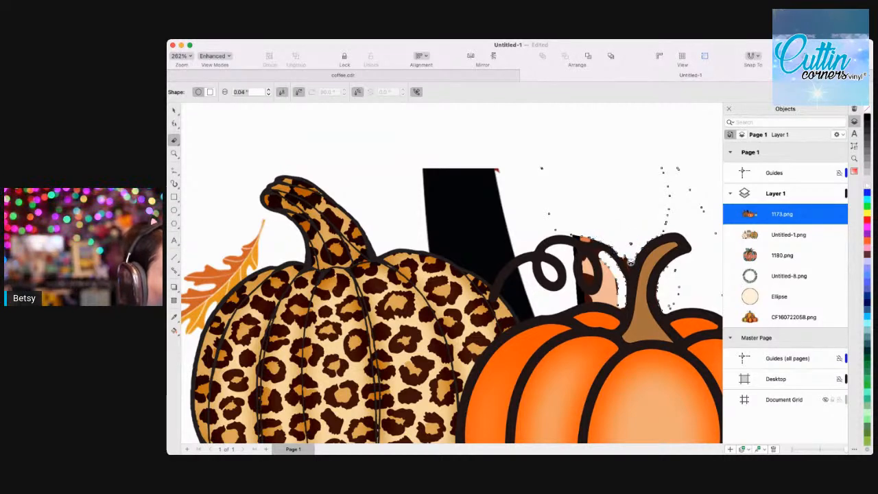
drag(589, 239, 571, 233)
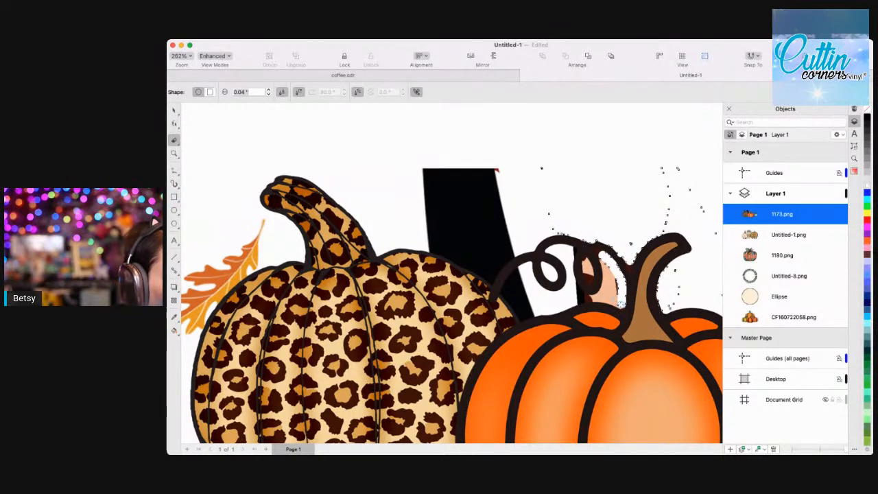
Erase more of the leopard letter between the curly vine and the stem, reducing the eraser nib size to 0.001 inches.
mouse_move(617, 303)
mouse_down()
mouse_move(570, 299)
mouse_move(616, 298)
mouse_move(599, 255)
mouse_move(620, 296)
mouse_move(622, 263)
mouse_up()
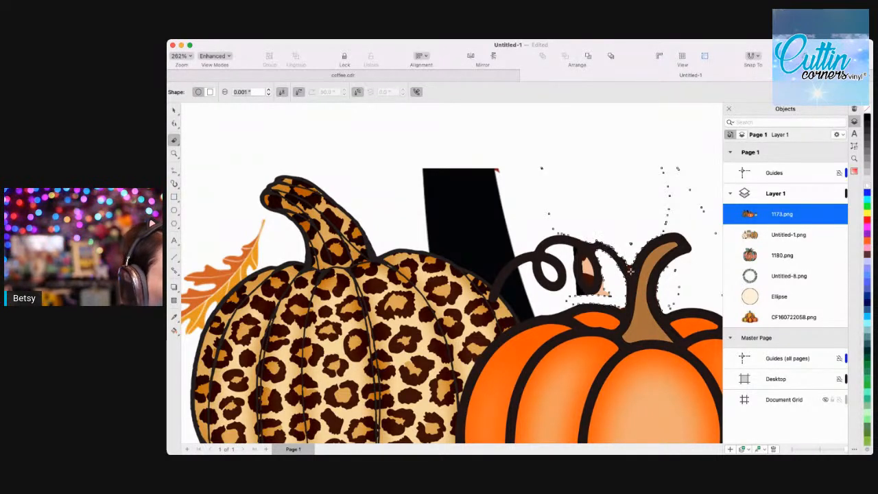
drag(627, 264, 635, 273)
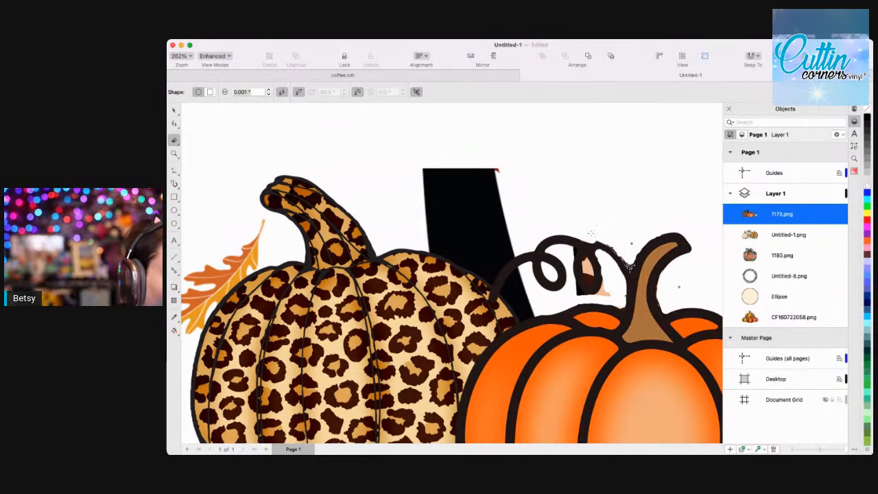
drag(584, 257, 590, 266)
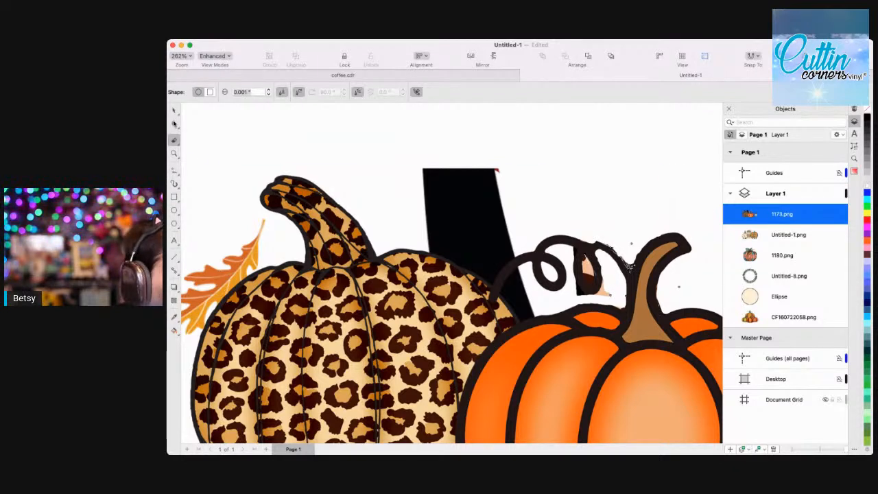
Delete the excess outline nodes with the Shape tool in the notch between the vine and the stem and along the vine's top.
click(175, 124)
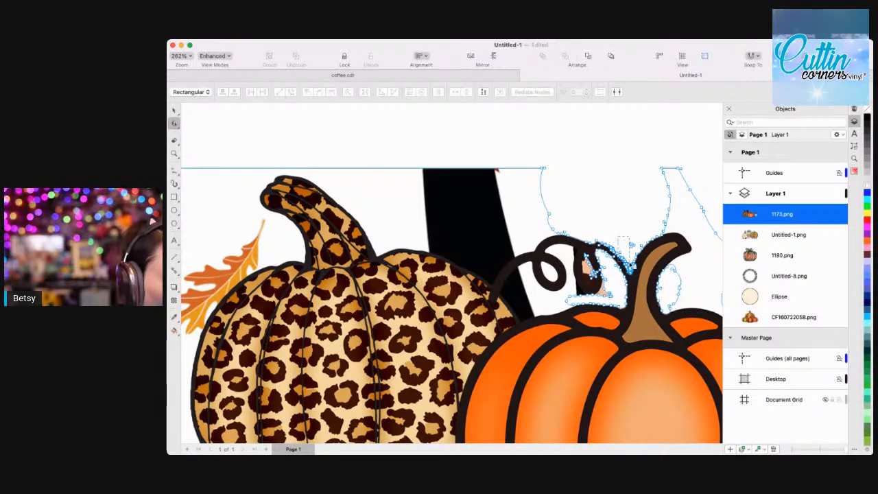
drag(637, 275, 636, 273)
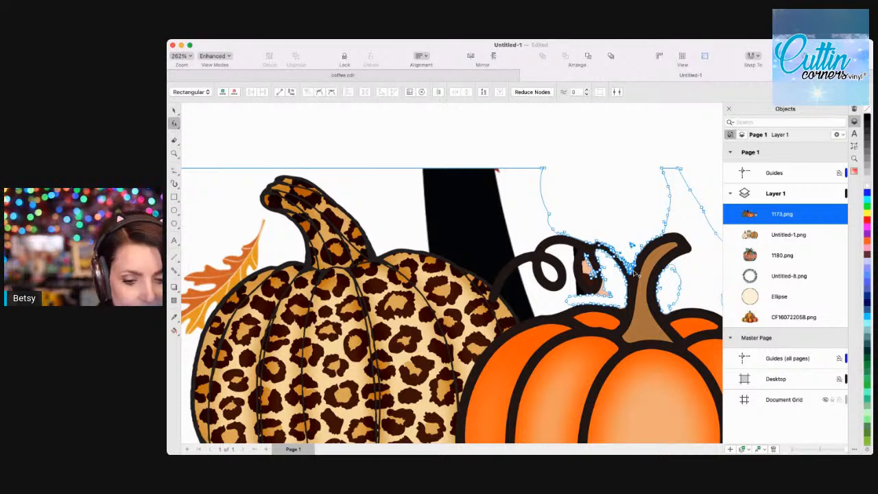
key(Delete)
drag(637, 274, 633, 275)
key(Delete)
key(Delete)
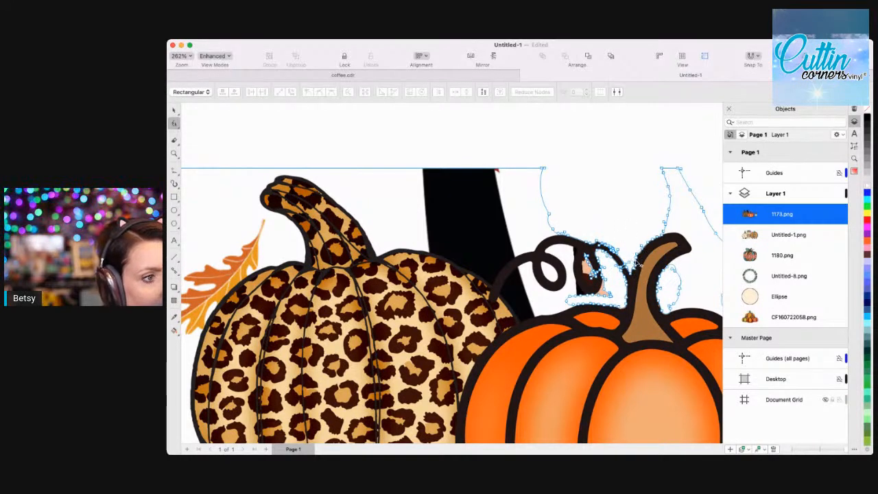
mouse_move(631, 273)
mouse_down()
mouse_move(612, 296)
mouse_move(641, 277)
mouse_move(629, 273)
mouse_up()
key(Delete)
key(Delete)
key(Delete)
key(Delete)
key(Delete)
key(Delete)
key(Delete)
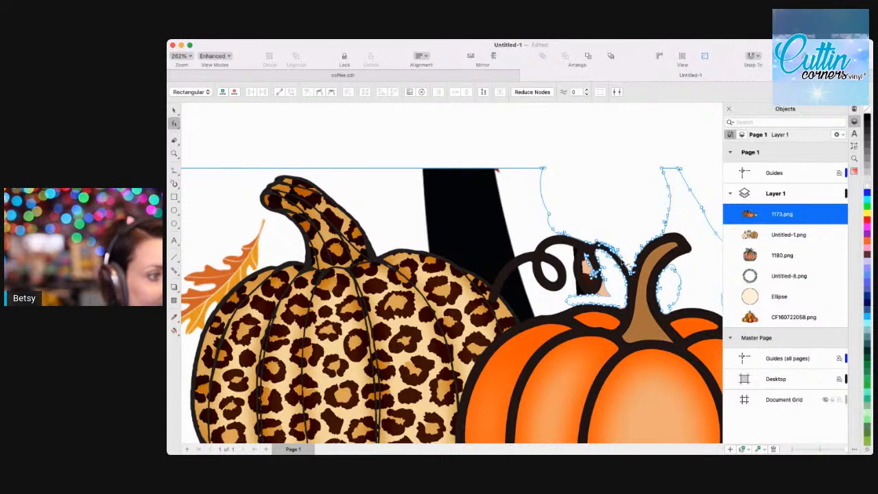
key(Delete)
mouse_move(607, 248)
mouse_down()
mouse_move(615, 255)
mouse_move(599, 246)
mouse_up()
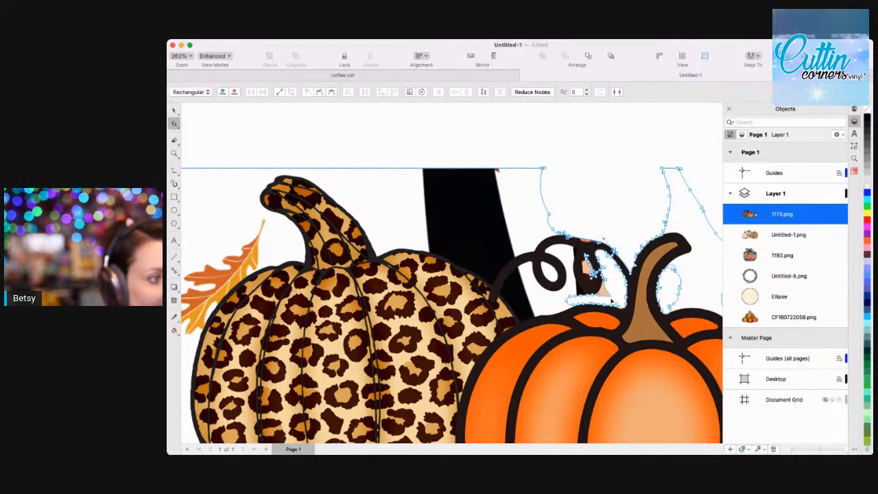
key(Delete)
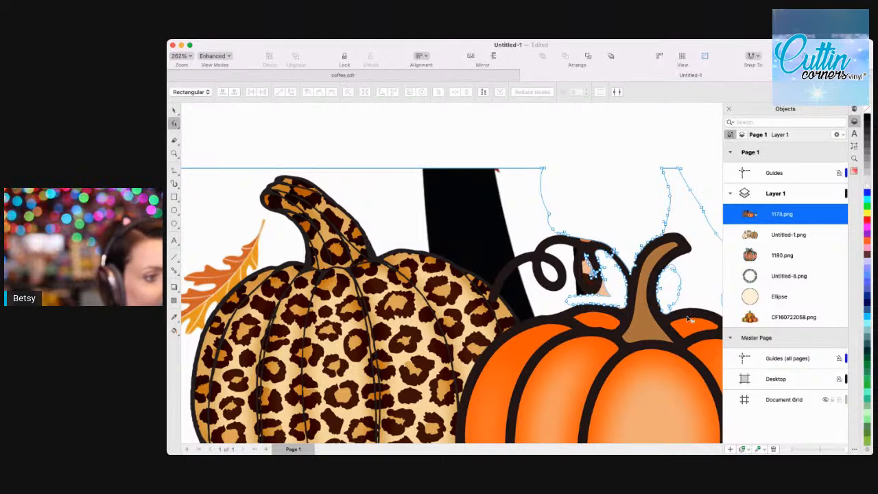
Remove the cut-out nodes to the right of the orange pumpkin's stem and the outline nodes above the vine.
drag(673, 301, 660, 284)
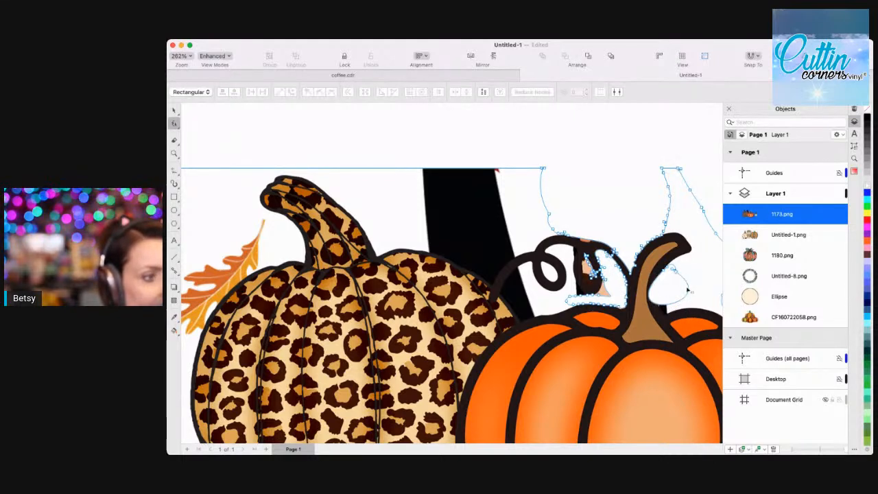
key(super+z)
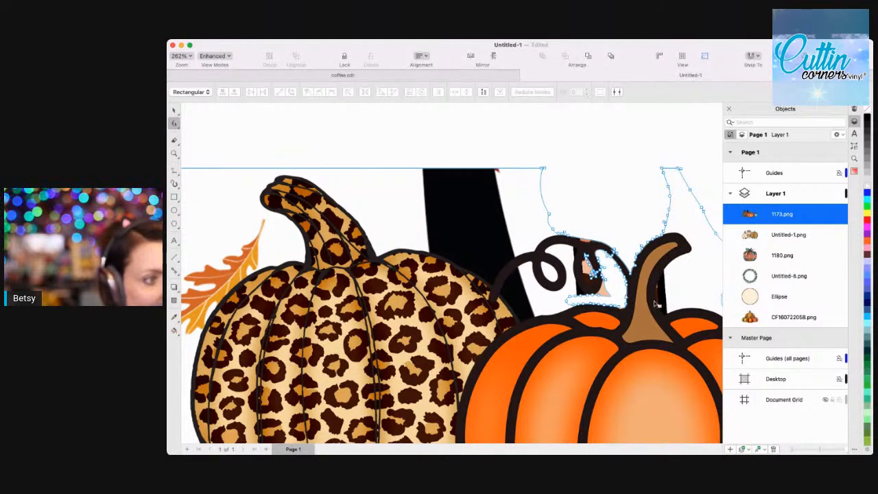
drag(519, 147, 624, 197)
drag(542, 168, 646, 280)
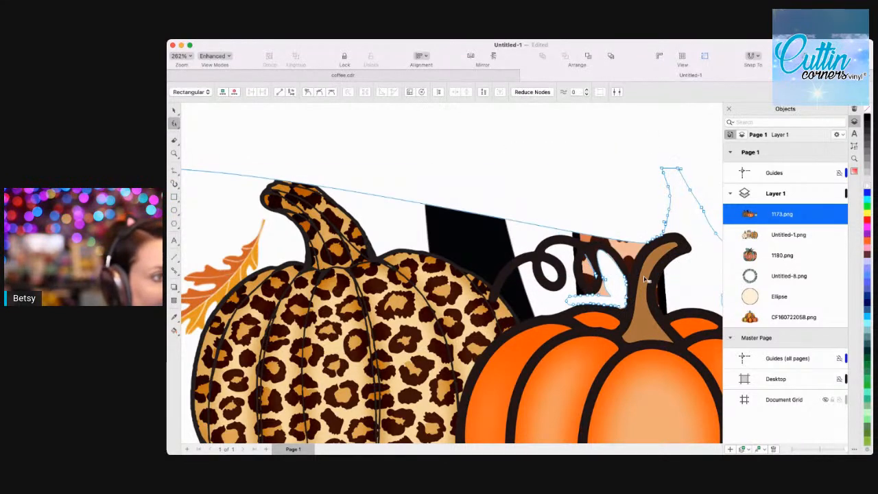
Delete groups of nodes from the cut-out between the vine and the stem, and undo the last deletion.
scroll(554, 236, down, 2)
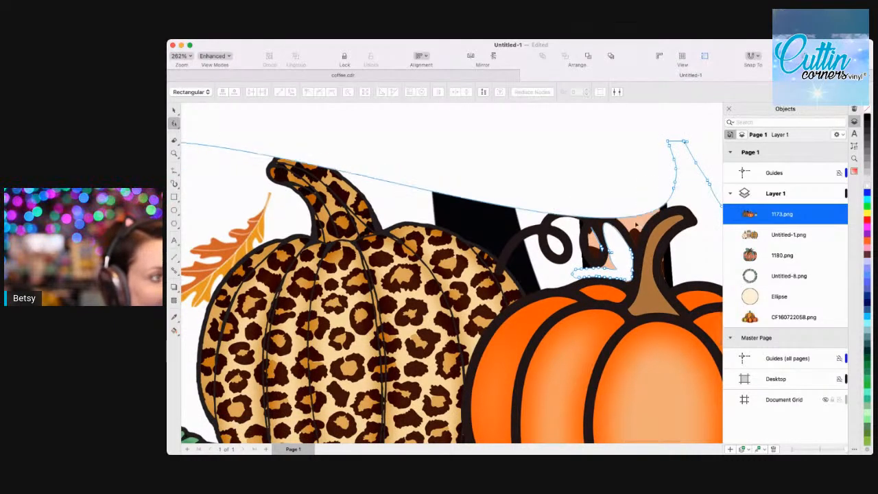
scroll(645, 221, left, 4)
scroll(645, 212, down, 3)
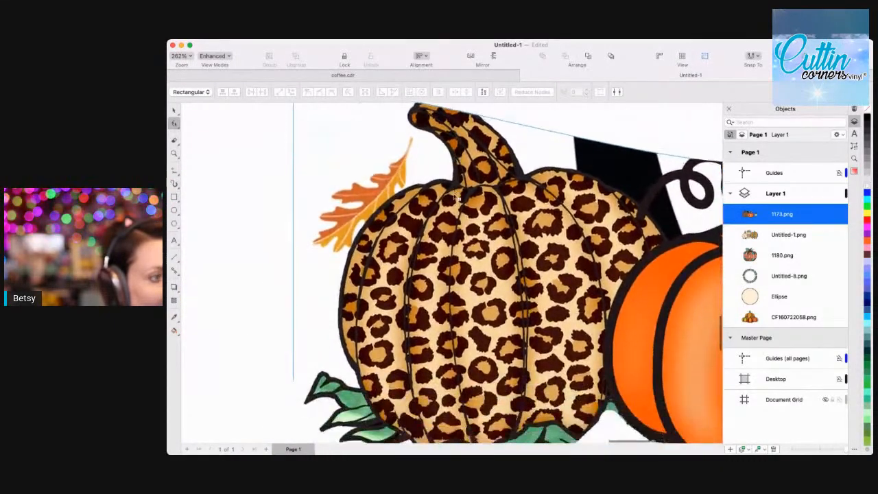
scroll(662, 206, right, 3)
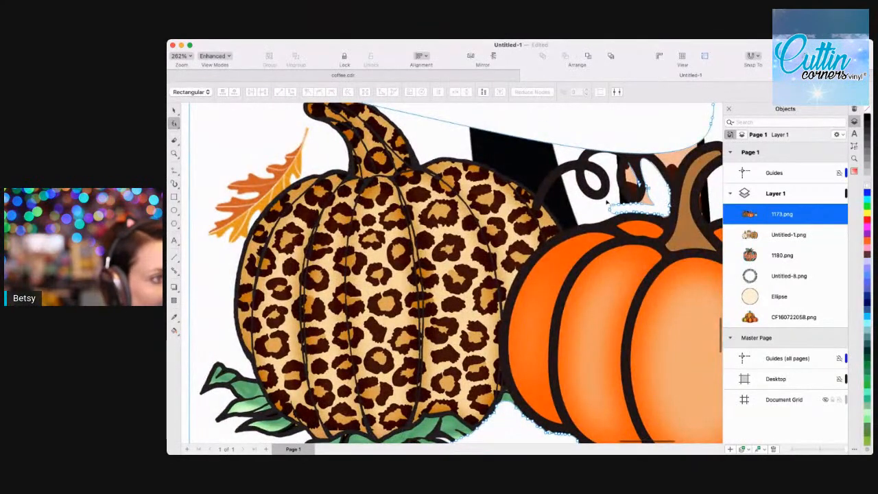
drag(670, 231, 670, 209)
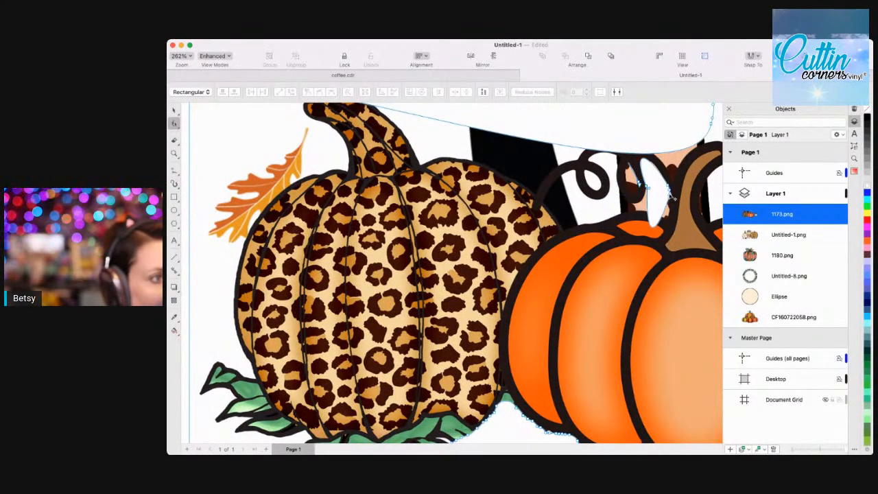
drag(670, 190, 670, 219)
key(Delete)
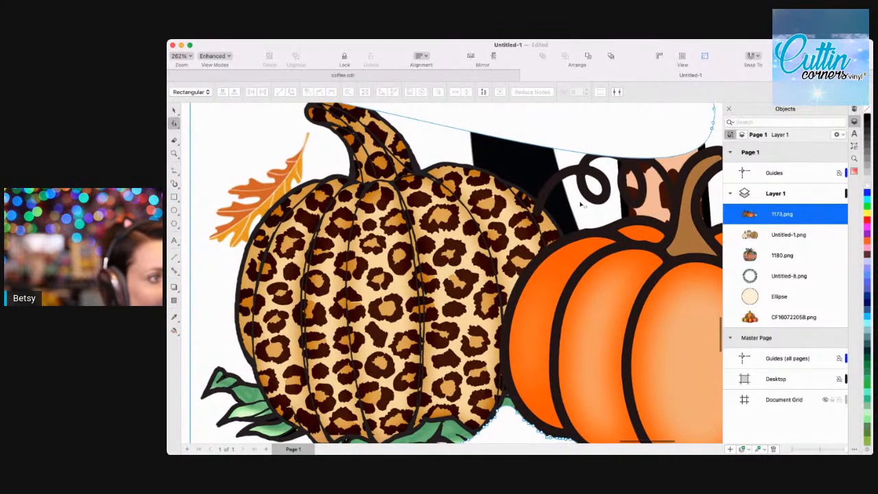
key(super+z)
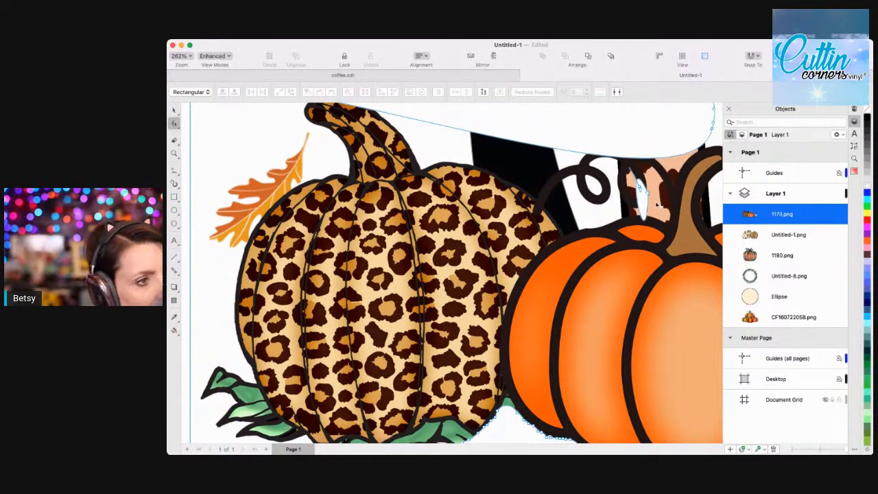
Set the eraser nib size to 0.041 inches and erase the lettering between the curly vine and the orange pumpkin's stem.
click(656, 204)
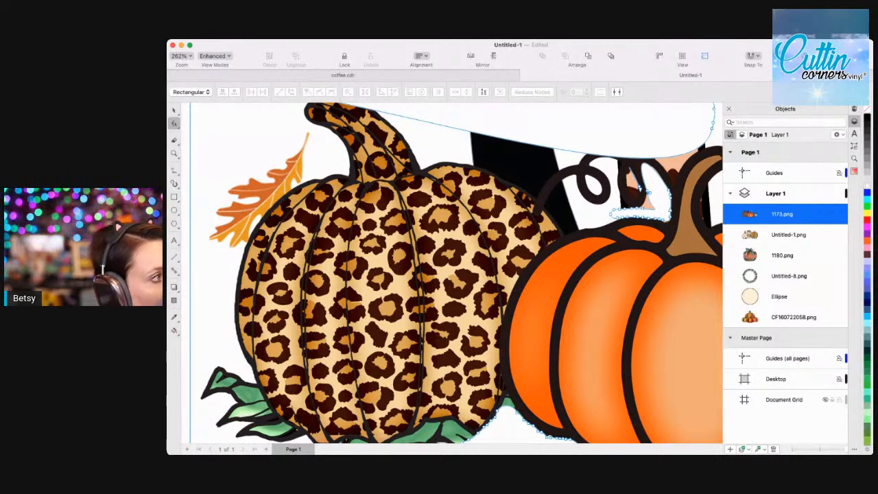
key(z)
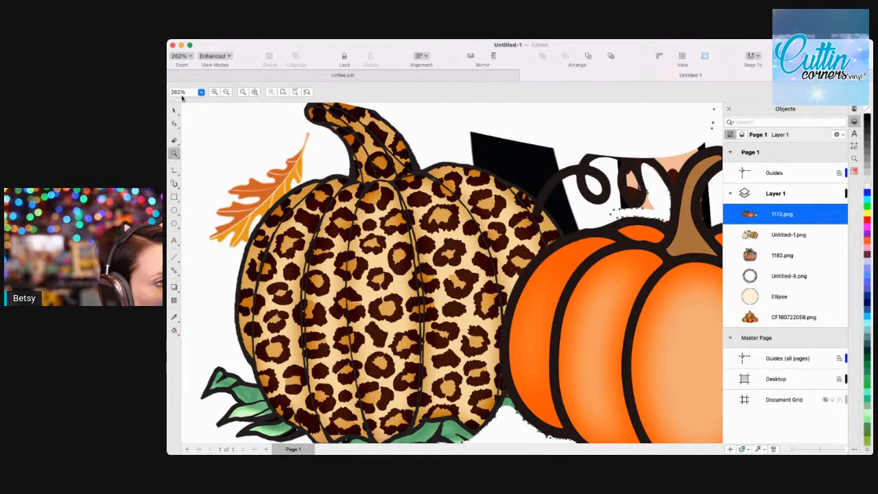
click(174, 141)
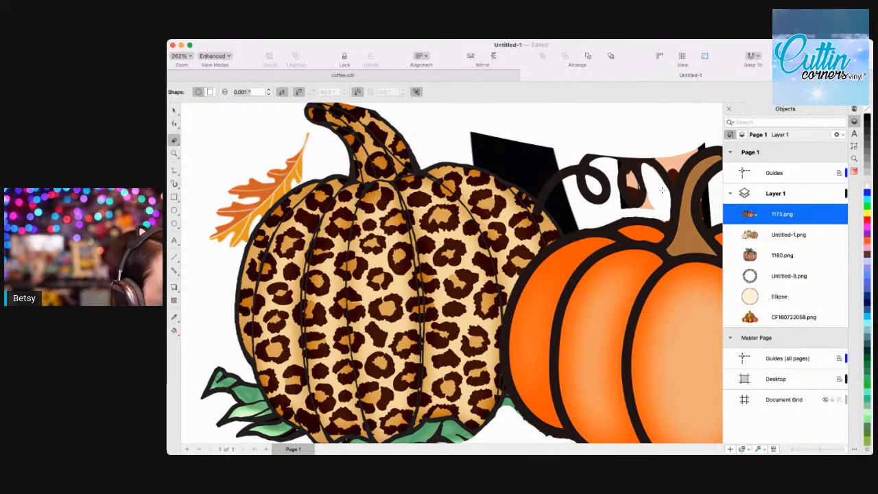
click(268, 93)
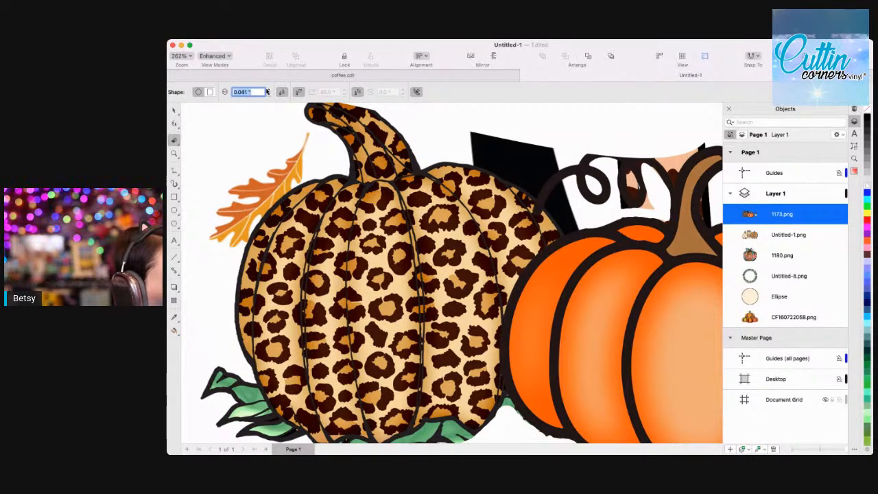
click(653, 197)
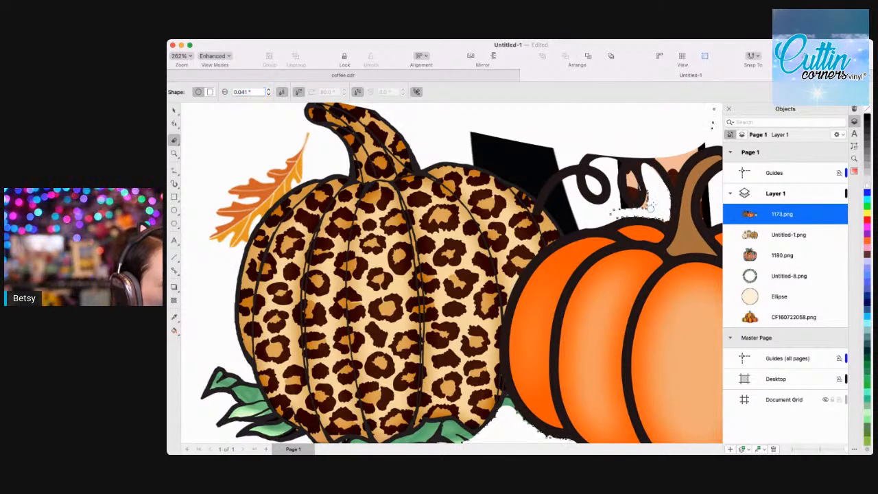
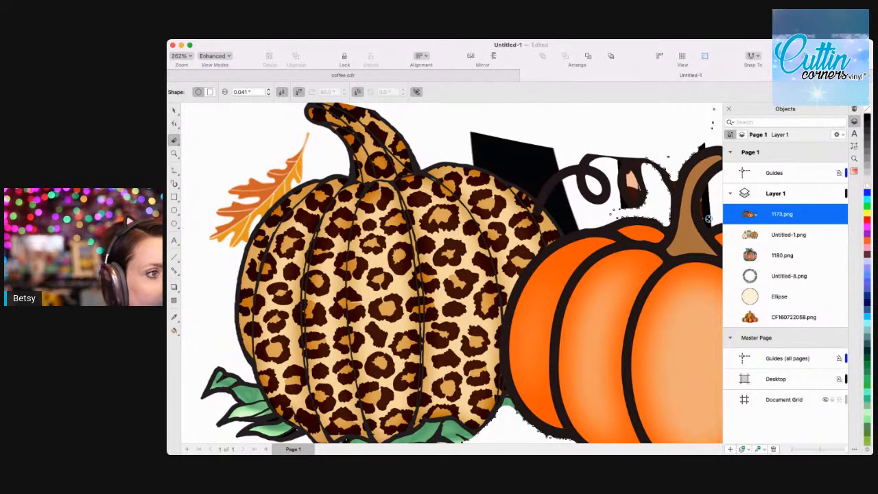
Erase the lettering inside the curve of the orange pumpkin's stem, then cut through the letter remnants and the curly vine beside it.
scroll(708, 219, right, 3)
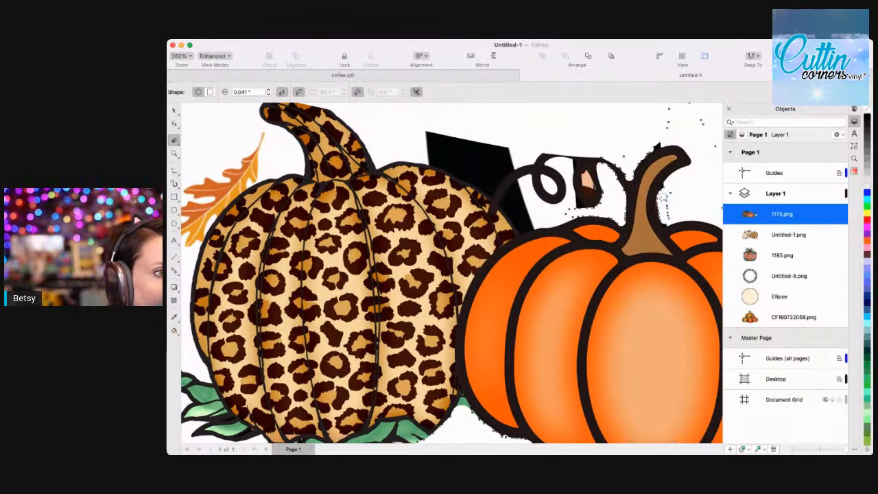
drag(663, 194, 662, 218)
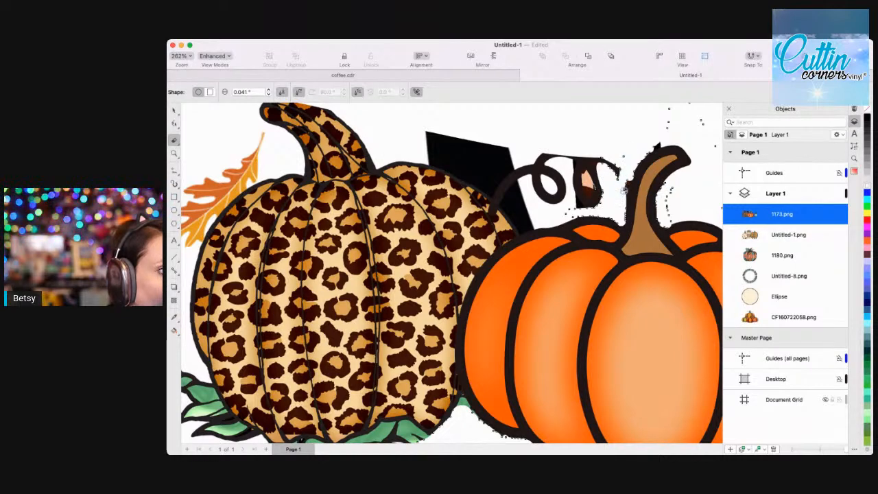
mouse_move(629, 163)
mouse_down()
mouse_move(561, 174)
mouse_move(521, 147)
mouse_move(519, 206)
mouse_move(534, 144)
mouse_move(564, 184)
mouse_up()
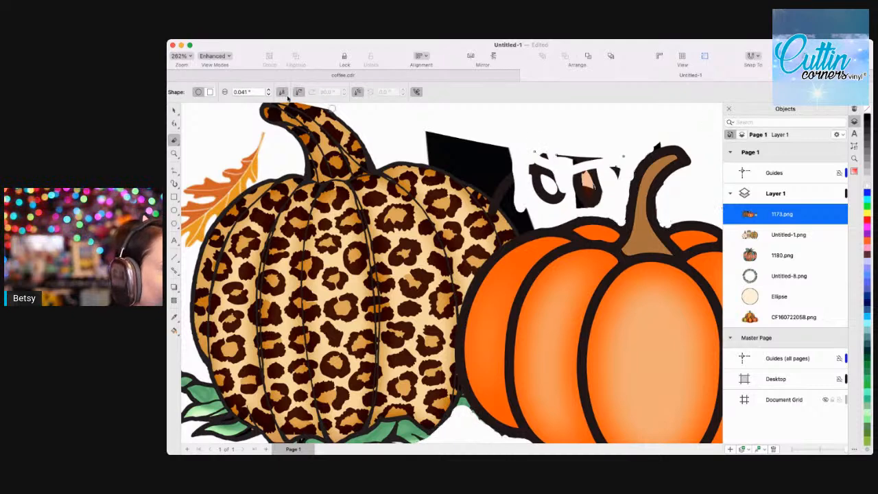
Enlarge the eraser nib to 0.5 inches and erase the remaining lettering, curly vine and black block above the two pumpkins.
double_click(260, 92)
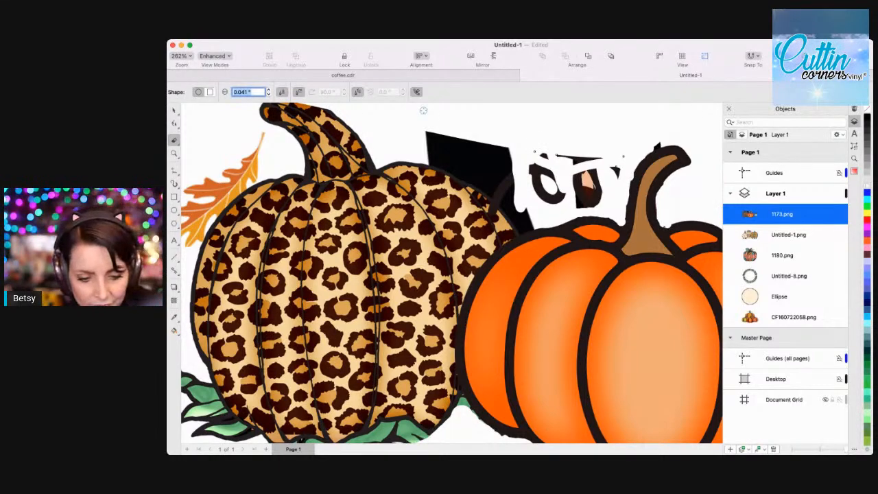
text(1)
key(Return)
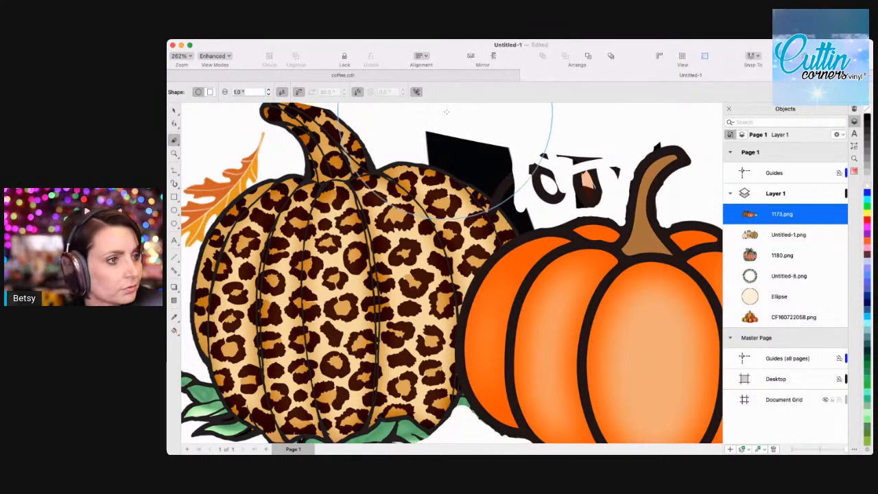
double_click(255, 91)
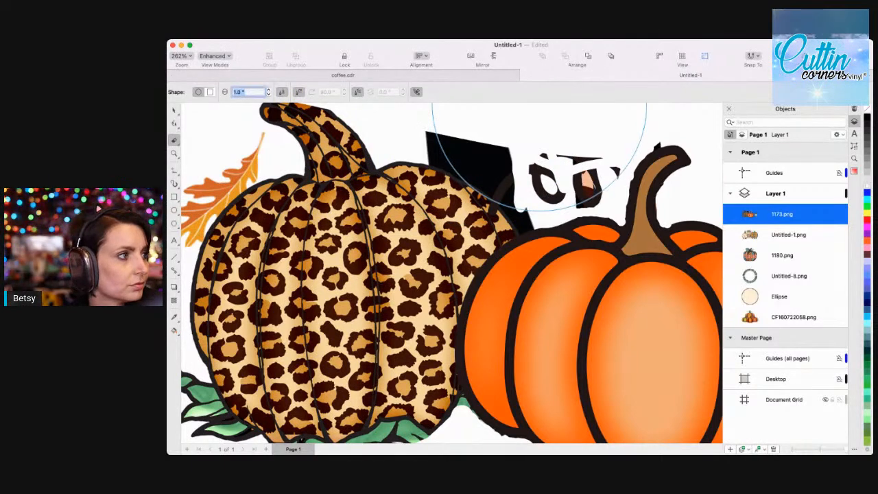
text(.5)
key(Return)
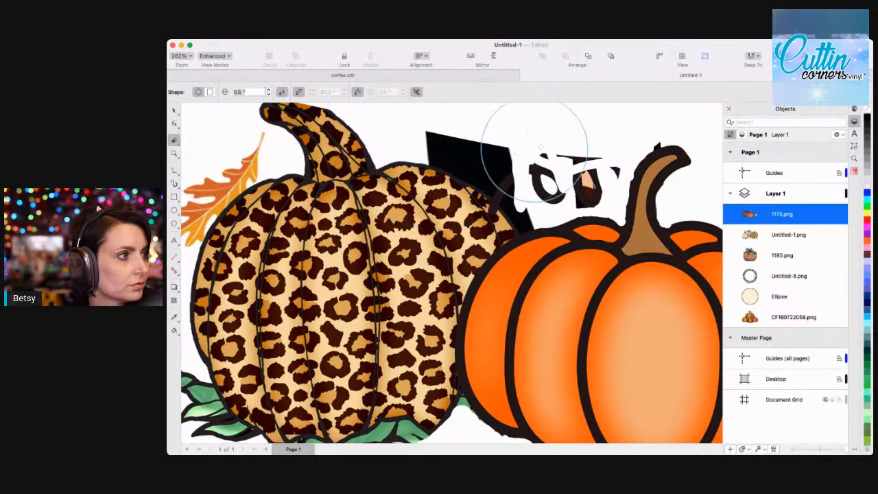
mouse_move(565, 149)
mouse_down()
mouse_move(538, 113)
mouse_move(582, 159)
mouse_move(563, 119)
mouse_move(538, 171)
mouse_move(545, 176)
mouse_move(554, 166)
mouse_move(522, 131)
mouse_move(440, 102)
mouse_move(493, 120)
mouse_move(518, 148)
mouse_move(491, 125)
mouse_move(457, 116)
mouse_move(551, 161)
mouse_up()
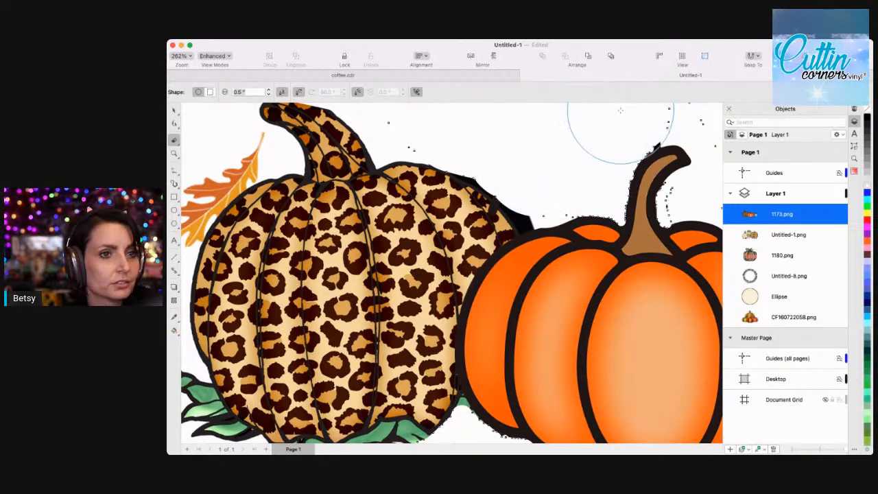
Erase the protruding green leaves along the lower outer side and underside of the leopard pumpkin.
scroll(522, 137, right, 5)
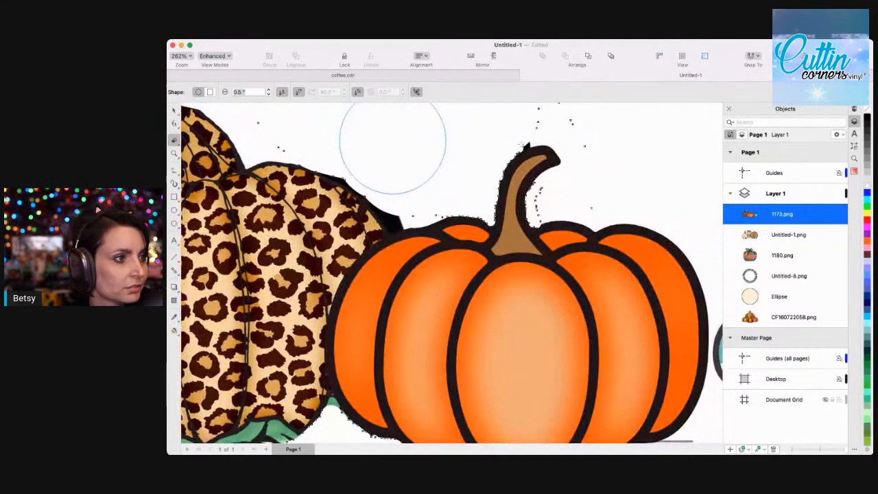
scroll(517, 133, right, 5)
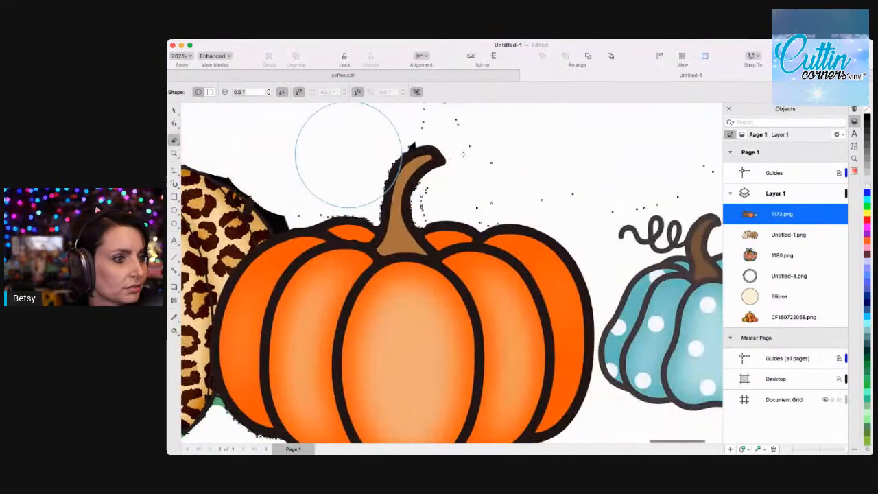
scroll(348, 147, left, 8)
scroll(533, 155, left, 10)
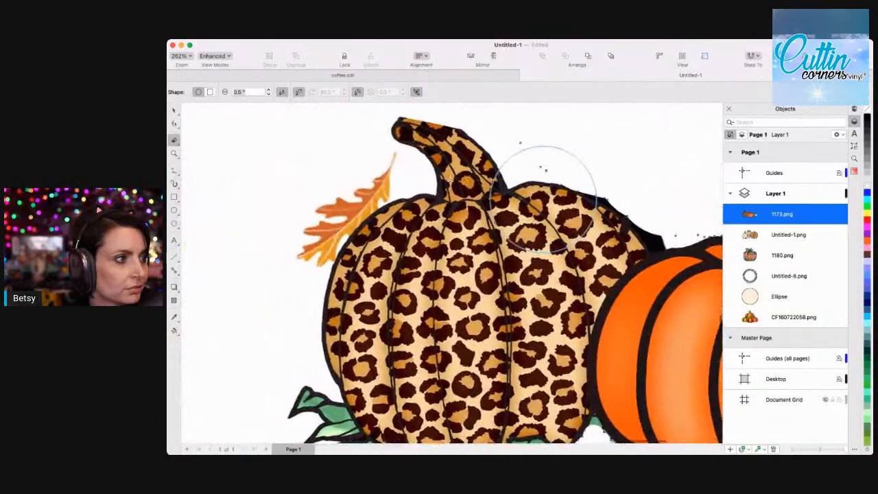
scroll(288, 183, up, 3)
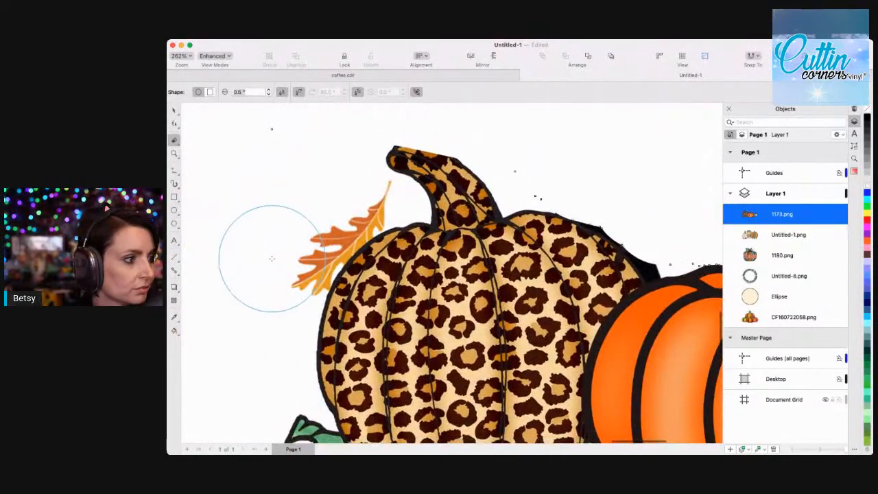
scroll(265, 216, left, 10)
scroll(265, 215, down, 5)
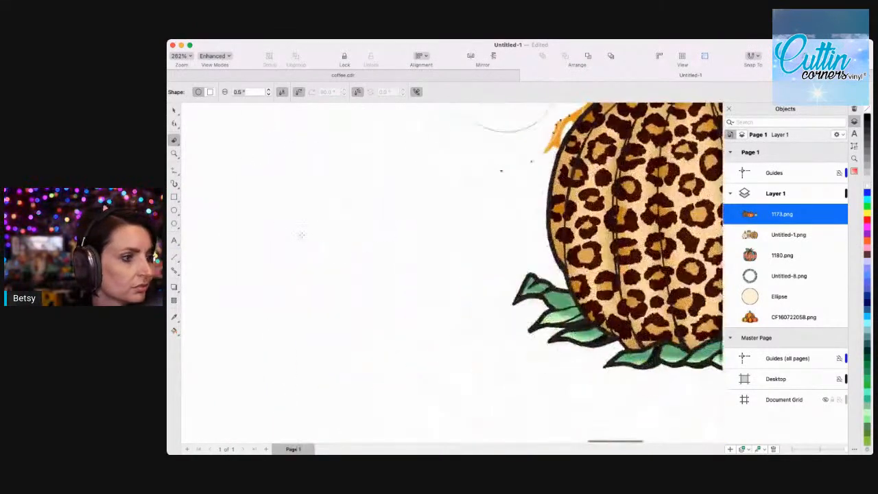
mouse_move(490, 353)
mouse_down()
mouse_move(526, 347)
mouse_move(555, 367)
mouse_move(523, 342)
mouse_up()
scroll(449, 278, right, 12)
scroll(448, 278, down, 4)
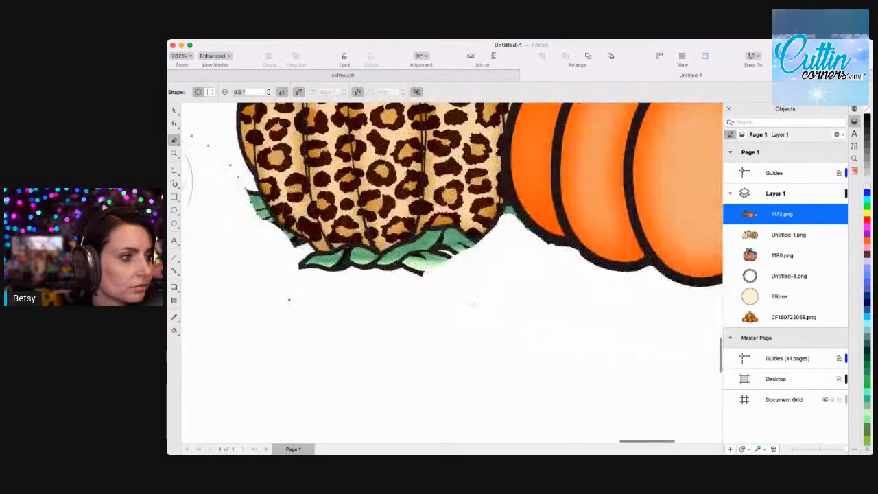
mouse_move(490, 294)
mouse_down()
mouse_move(460, 314)
mouse_move(451, 302)
mouse_move(421, 313)
mouse_move(299, 319)
mouse_move(279, 312)
mouse_move(259, 274)
mouse_up()
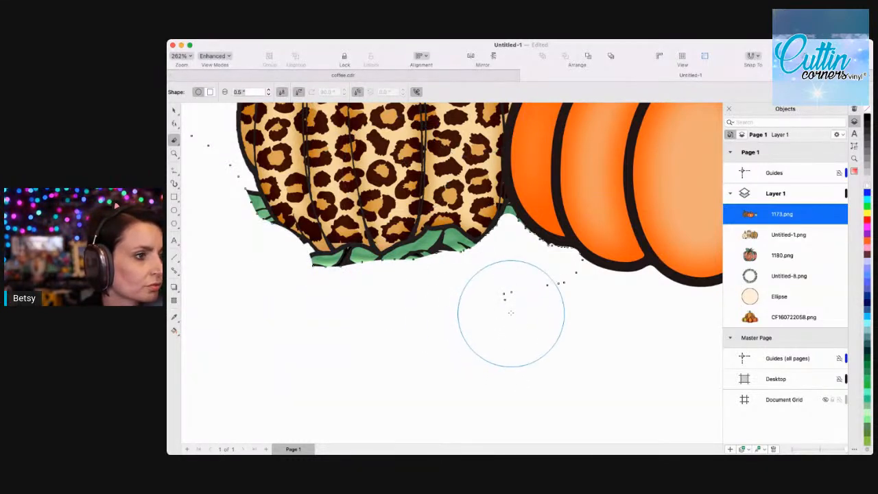
drag(203, 222, 215, 225)
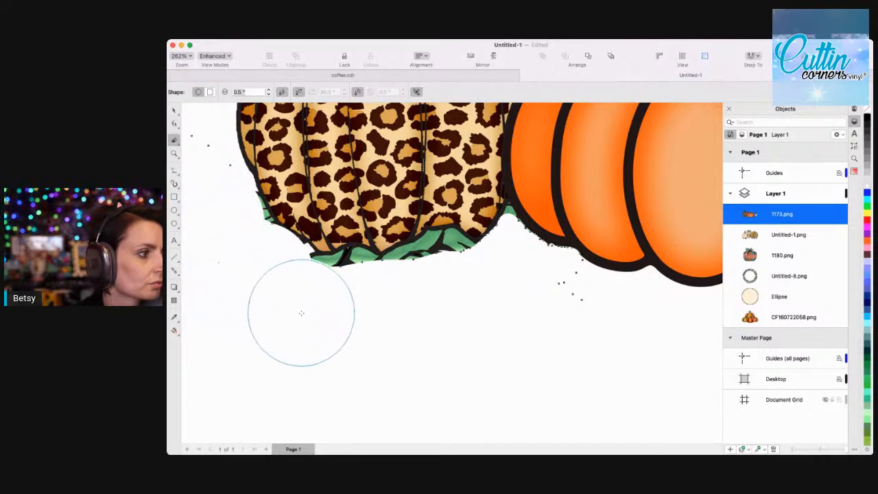
Erase the orange autumn leaf beside the leopard pumpkin and the black remnant on the tip of the orange pumpkin's stem.
scroll(416, 314, up, 5)
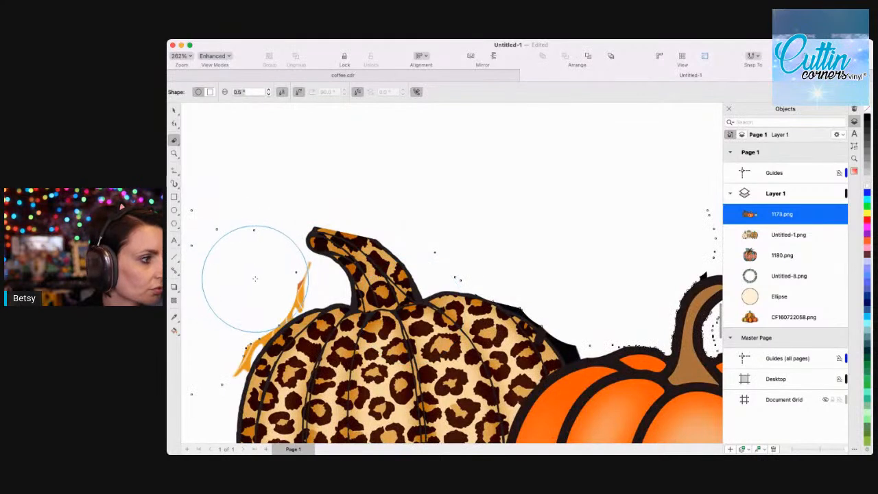
mouse_move(251, 274)
mouse_down()
mouse_move(209, 292)
mouse_move(224, 305)
mouse_move(203, 336)
mouse_up()
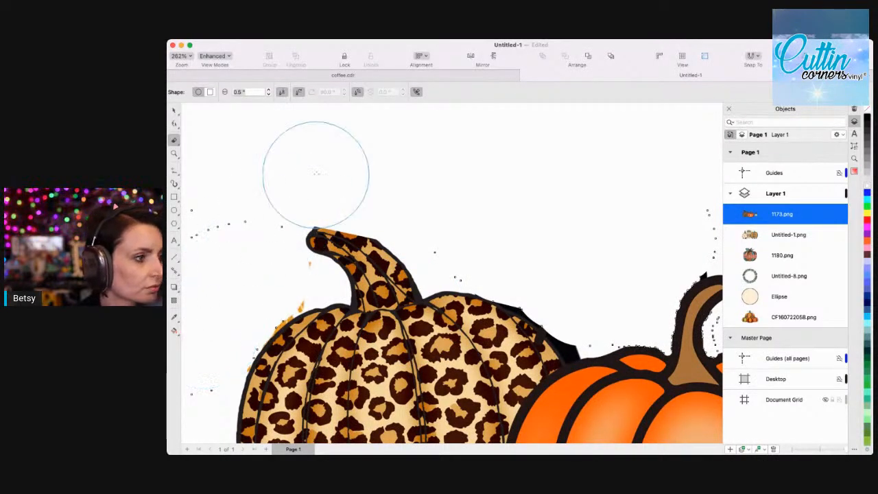
scroll(317, 168, down, 3)
scroll(317, 168, right, 4)
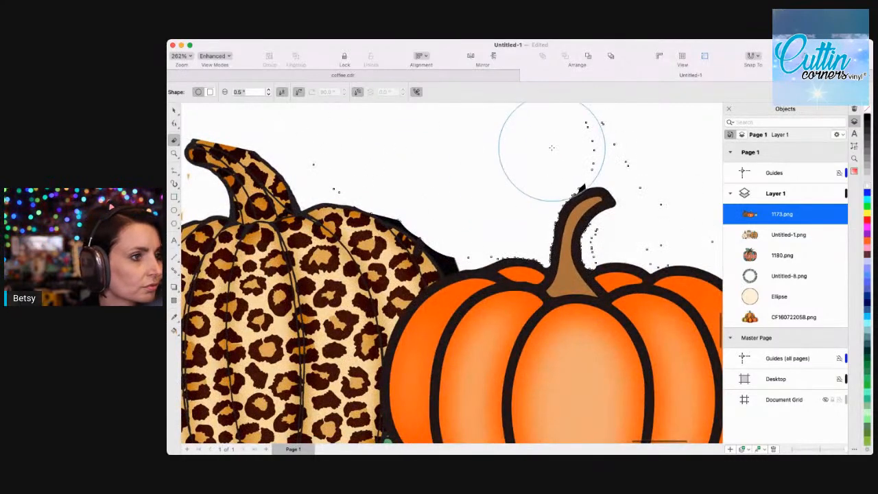
mouse_move(558, 142)
mouse_down()
mouse_move(533, 161)
mouse_move(412, 163)
mouse_move(453, 199)
mouse_up()
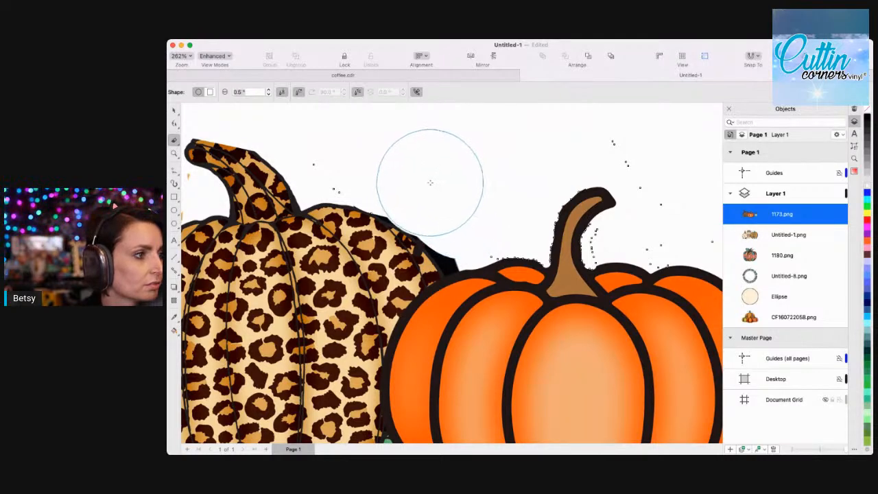
Reduce the eraser nib size to 0.25 inches and trim the black remnants along the leopard pumpkin's shoulder near the orange pumpkin.
scroll(418, 165, right, 3)
scroll(407, 164, right, 6)
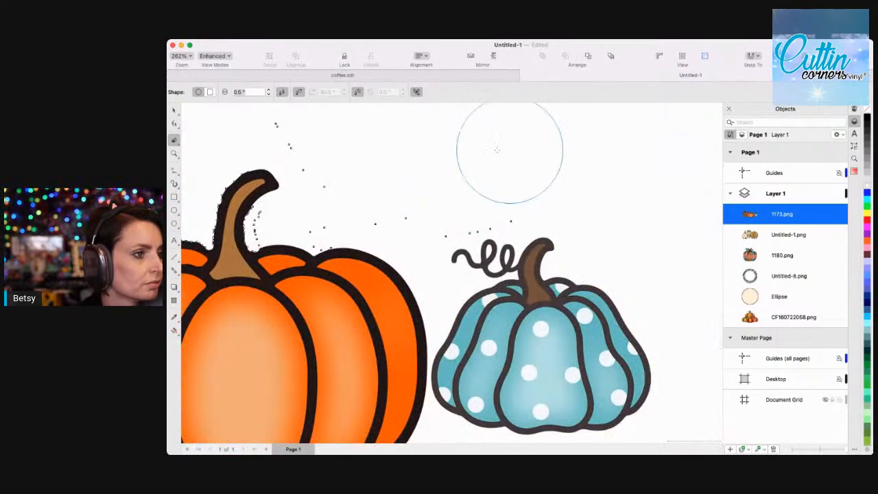
scroll(460, 147, left, 10)
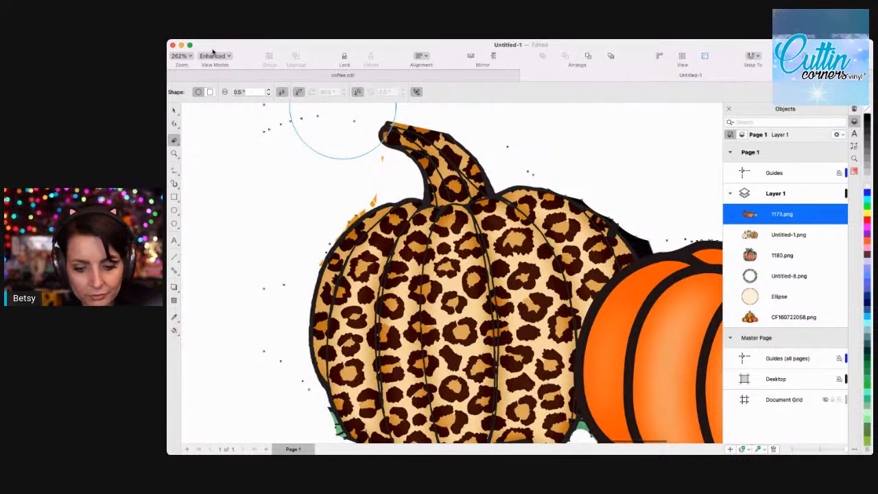
click(248, 92)
text(25)
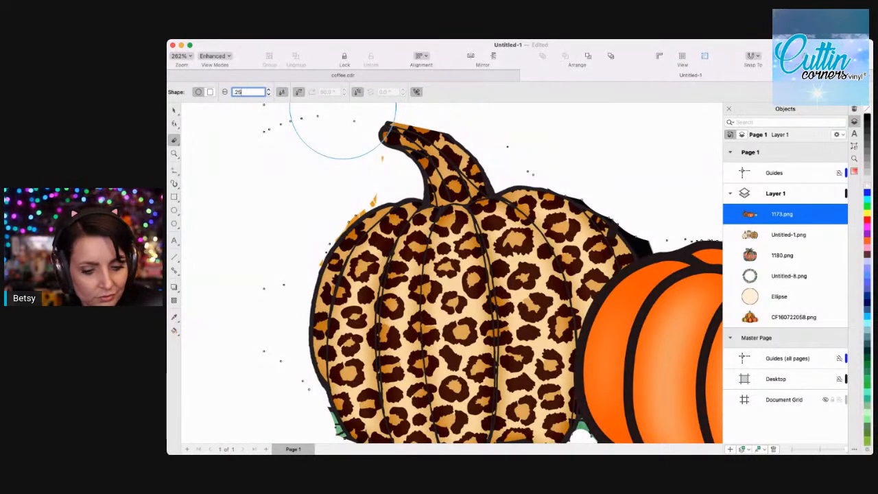
key(Return)
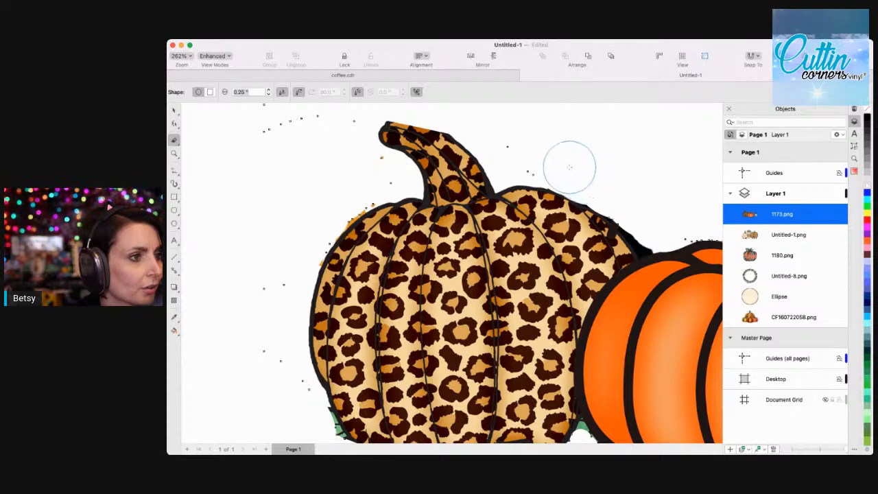
mouse_move(663, 201)
mouse_down()
mouse_move(569, 166)
mouse_move(672, 131)
mouse_up()
mouse_move(565, 367)
mouse_down()
mouse_move(375, 367)
mouse_move(416, 399)
mouse_up()
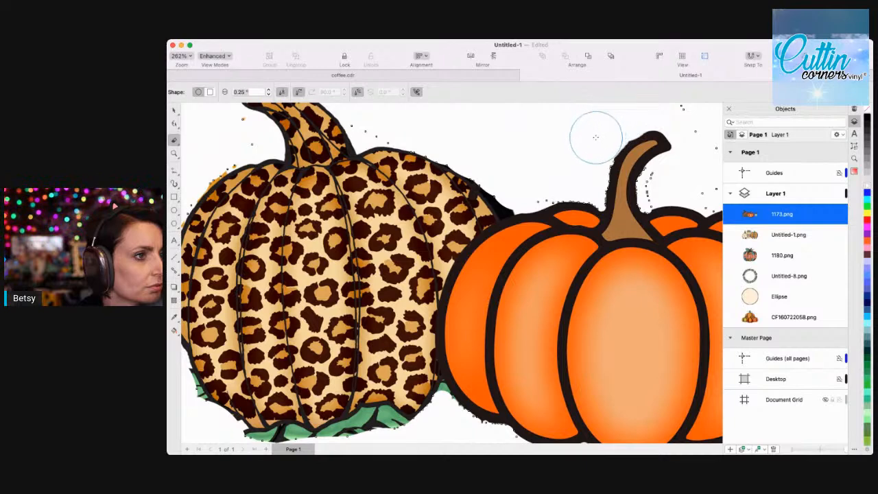
scroll(686, 157, right, 5)
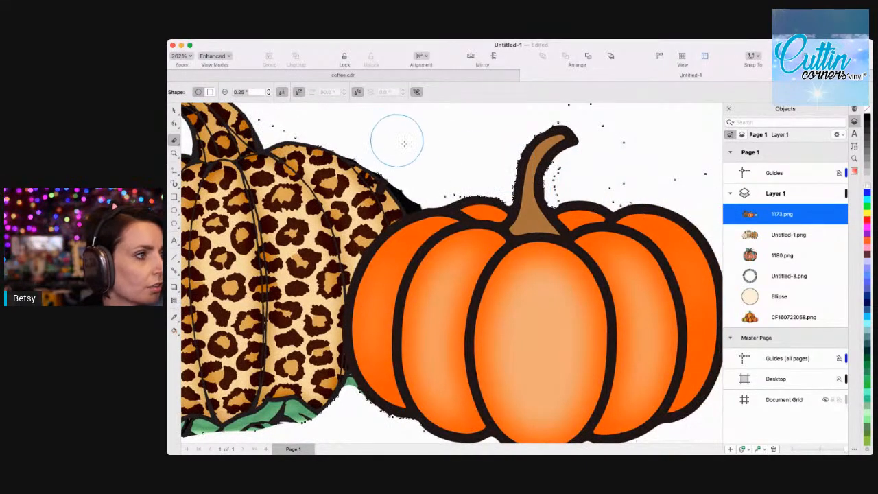
scroll(391, 139, left, 8)
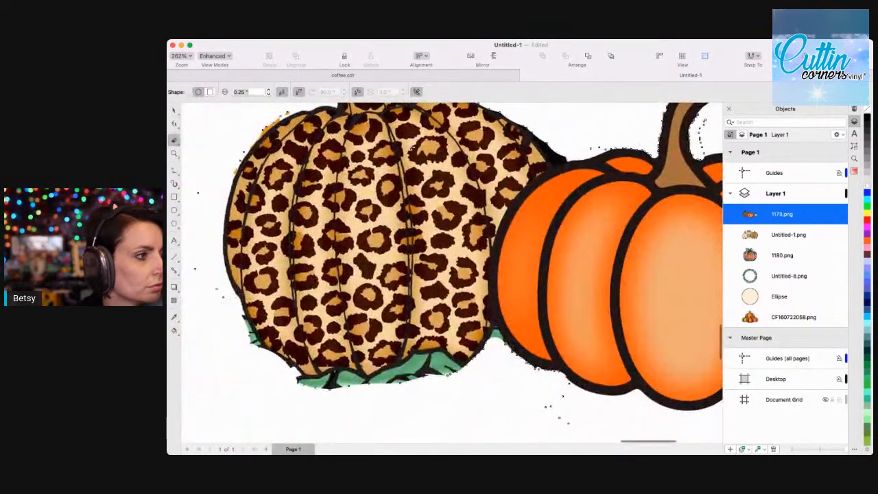
scroll(569, 150, up, 5)
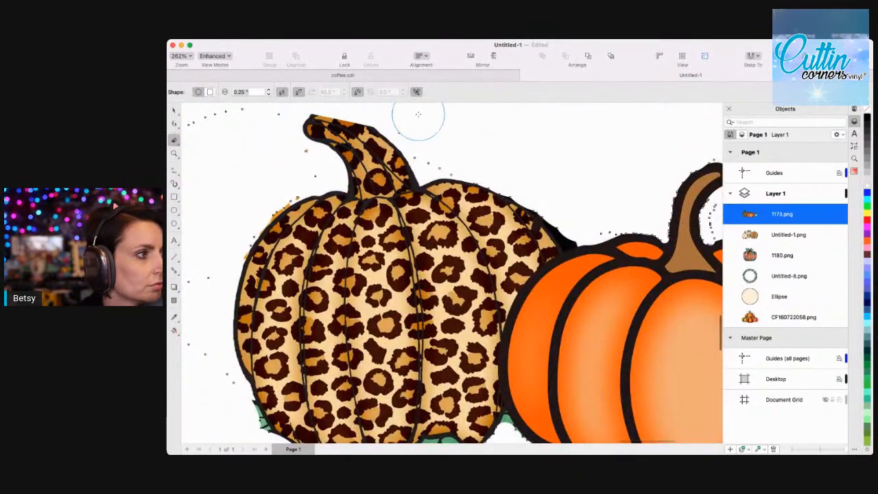
scroll(418, 120, left, 6)
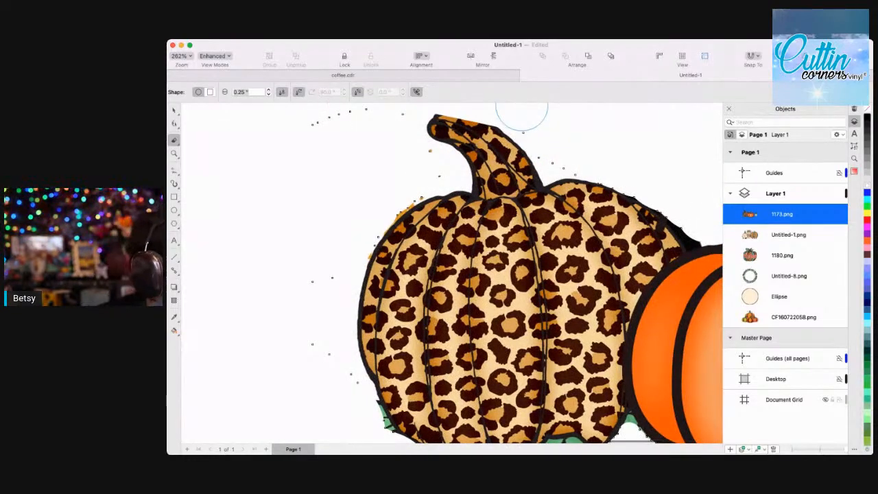
Erase the black lettering below the orange leopard-striped pumpkin and the blue dot beside the coffee cup in Untitled-1.png.
click(173, 152)
click(228, 91)
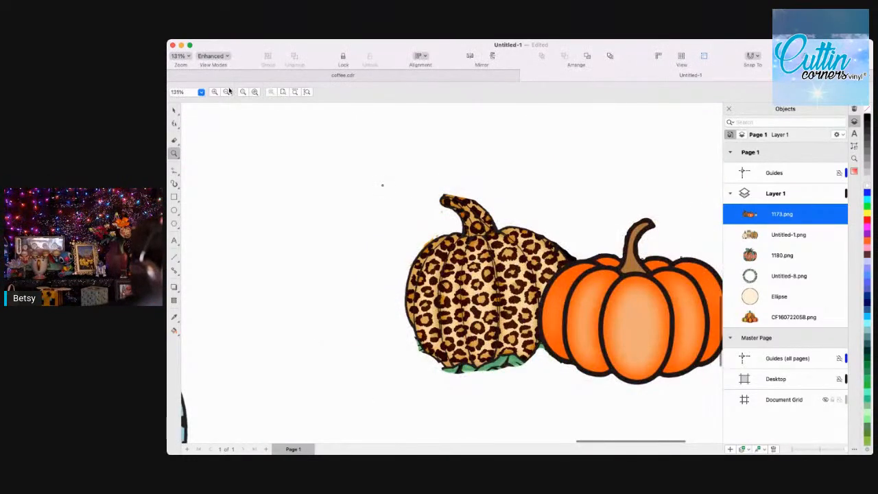
scroll(270, 171, down, 10)
scroll(271, 171, left, 3)
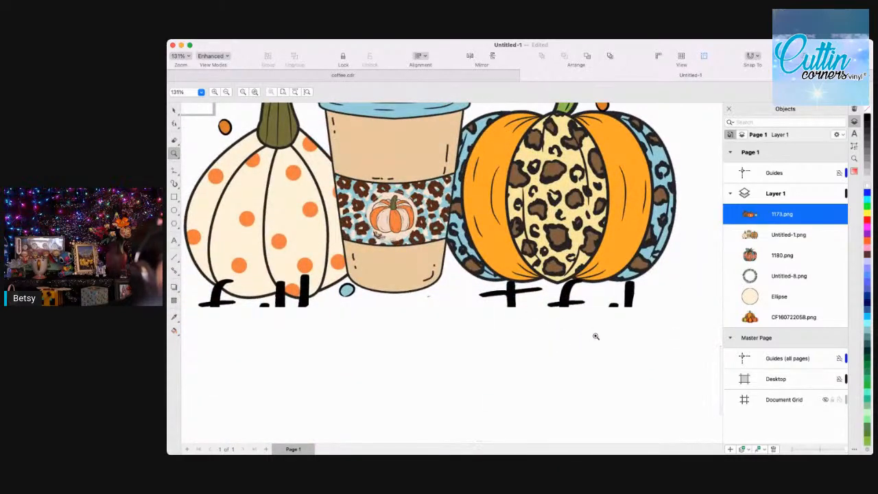
click(175, 140)
mouse_move(629, 292)
mouse_down()
mouse_move(599, 300)
mouse_move(525, 289)
mouse_move(498, 300)
mouse_up()
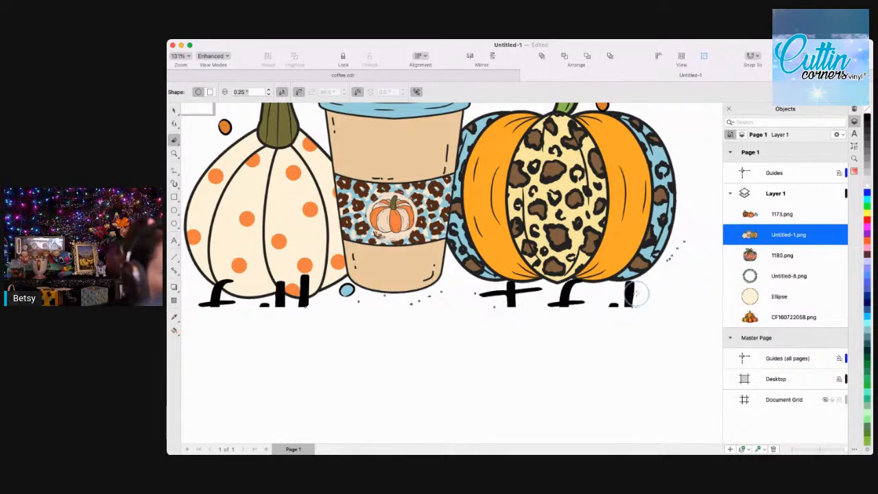
drag(635, 295, 479, 300)
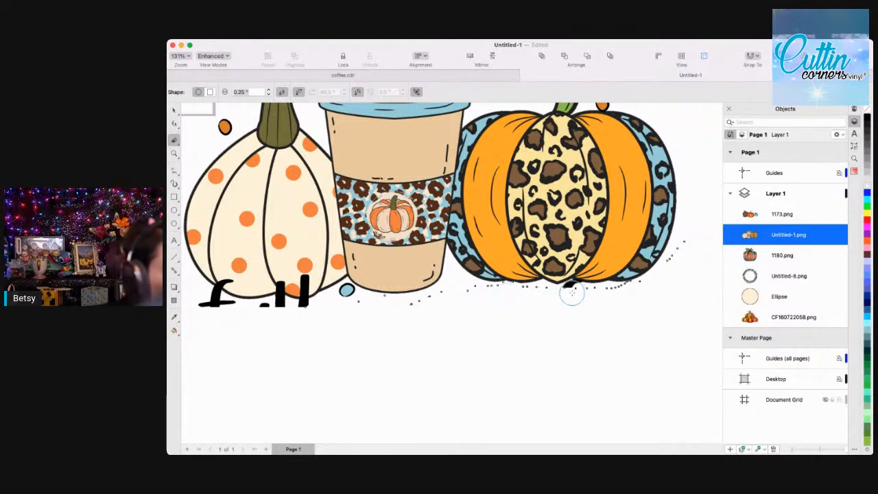
drag(347, 292, 302, 306)
Erase the coffee cup's swirled topping, lid and upper edge, plus the orange dot near the green pumpkin stem.
mouse_move(414, 158)
mouse_down()
mouse_move(413, 228)
mouse_move(414, 178)
mouse_up()
scroll(414, 178, up, 3)
mouse_move(515, 165)
mouse_down()
mouse_move(369, 144)
mouse_move(608, 176)
mouse_up()
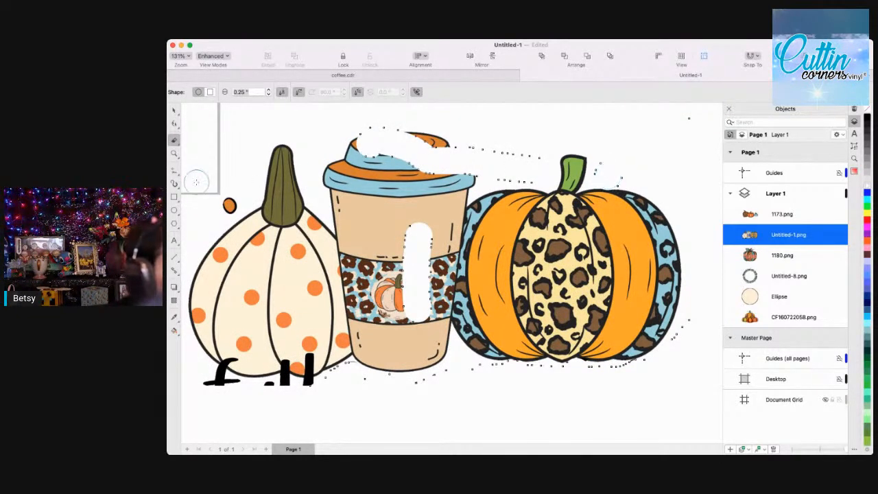
drag(336, 167, 337, 220)
mouse_move(430, 154)
mouse_down()
mouse_move(444, 146)
mouse_move(366, 148)
mouse_up()
mouse_move(471, 180)
mouse_down()
mouse_move(445, 199)
mouse_move(459, 185)
mouse_move(337, 151)
mouse_move(389, 171)
mouse_move(424, 164)
mouse_move(436, 204)
mouse_up()
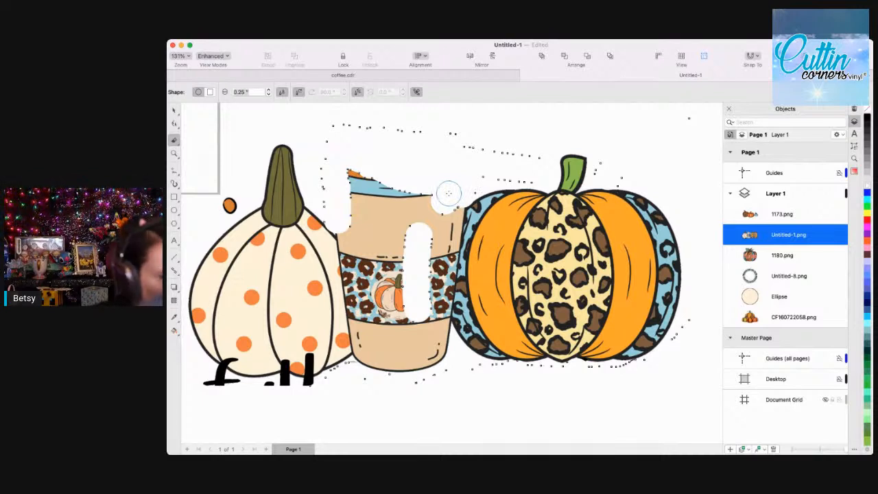
mouse_move(455, 193)
mouse_down()
mouse_move(412, 204)
mouse_move(400, 191)
mouse_move(344, 178)
mouse_move(361, 253)
mouse_move(338, 219)
mouse_up()
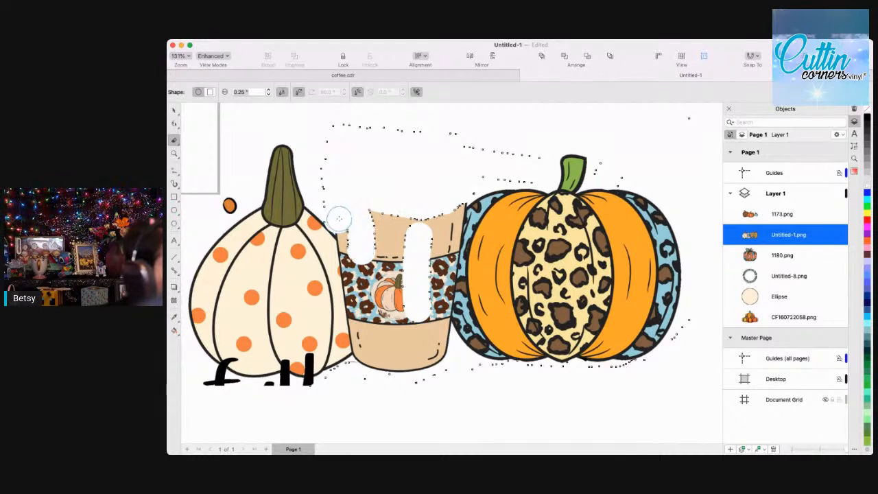
Erase the coffee cup's body and leopard sleeve between the two pumpkins down to its base.
mouse_move(461, 192)
mouse_down()
mouse_move(408, 218)
mouse_move(370, 206)
mouse_move(392, 355)
mouse_up()
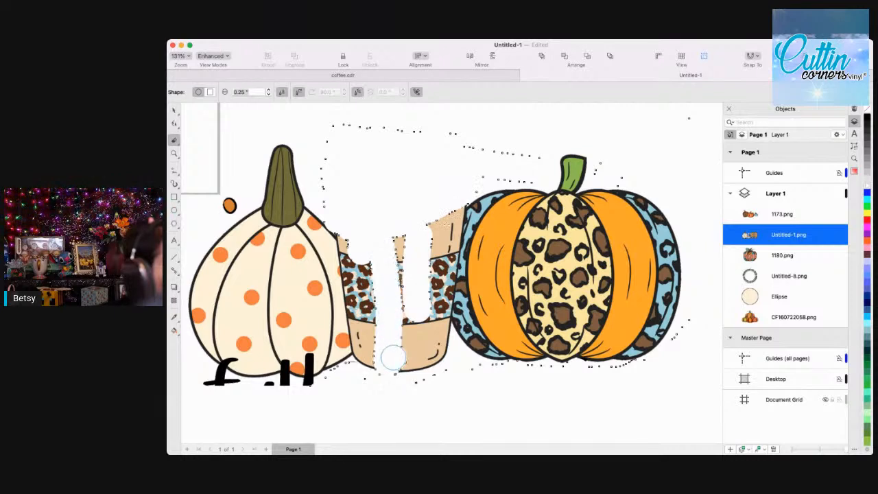
drag(431, 200, 411, 339)
mouse_move(337, 227)
mouse_down()
mouse_move(359, 245)
mouse_move(377, 336)
mouse_up()
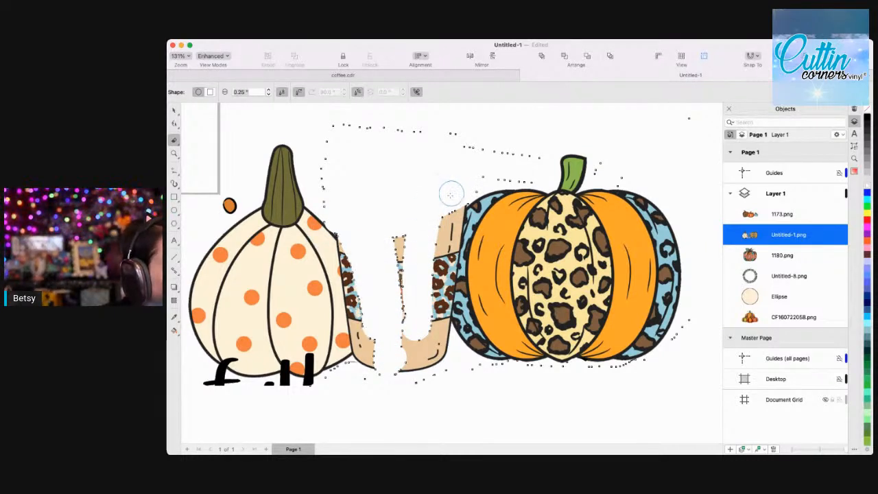
mouse_move(452, 191)
mouse_down()
mouse_move(421, 264)
mouse_move(415, 352)
mouse_up()
mouse_move(386, 244)
mouse_down()
mouse_move(399, 382)
mouse_move(376, 375)
mouse_move(371, 349)
mouse_move(384, 254)
mouse_up()
mouse_move(450, 200)
mouse_down()
mouse_move(429, 347)
mouse_move(399, 360)
mouse_move(408, 347)
mouse_up()
drag(360, 361, 374, 275)
Erase the lettering hanging below the polka-dot pumpkin, the cup remnants along both pumpkins' facing edges, and the orange dot beside the olive stem.
mouse_move(315, 391)
mouse_down()
mouse_move(231, 394)
mouse_move(207, 387)
mouse_move(231, 390)
mouse_move(211, 378)
mouse_up()
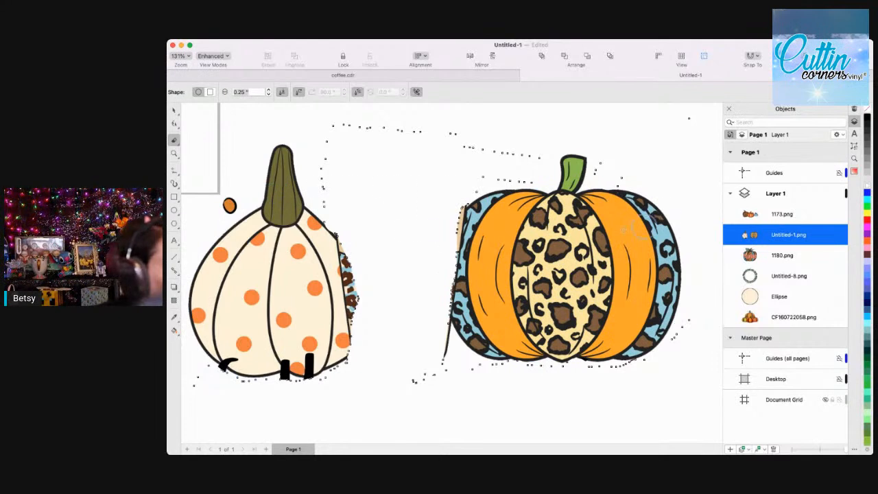
mouse_move(344, 375)
mouse_down()
mouse_move(358, 306)
mouse_move(348, 243)
mouse_move(317, 224)
mouse_move(331, 226)
mouse_move(341, 247)
mouse_move(351, 342)
mouse_up()
mouse_move(462, 203)
mouse_down()
mouse_move(437, 309)
mouse_move(445, 357)
mouse_up()
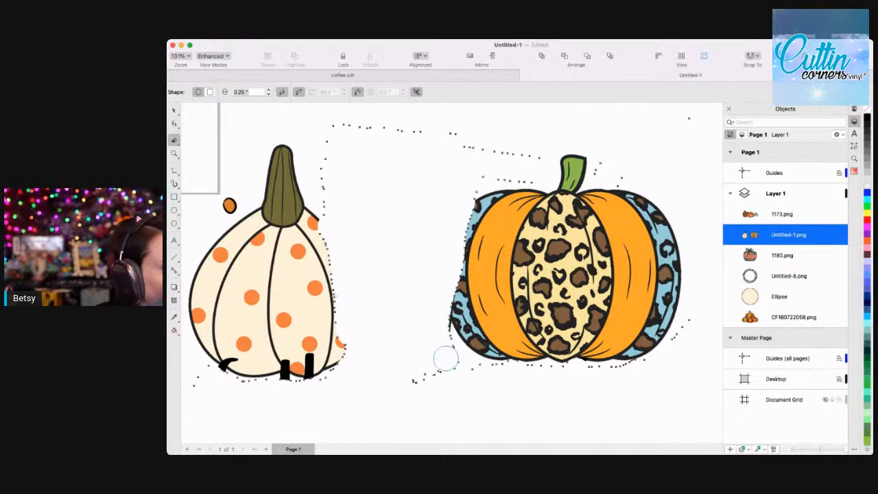
scroll(446, 357, left, 5)
click(484, 197)
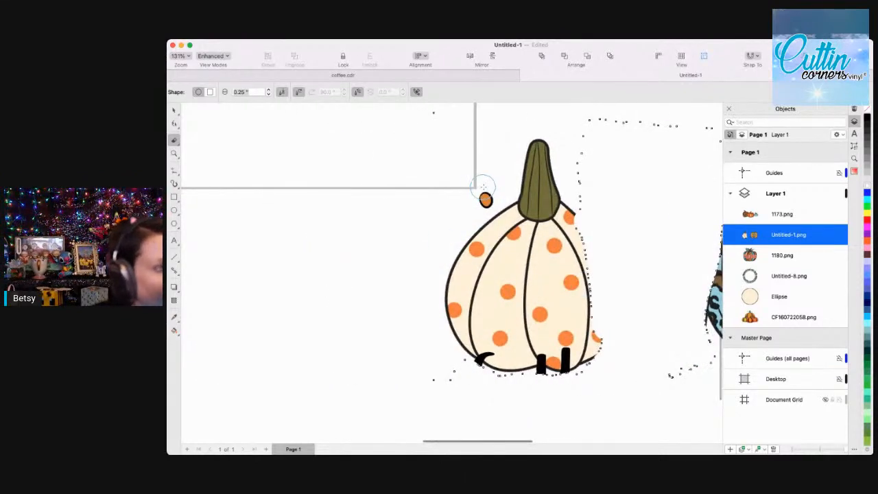
Try to erase the lettering remnants across the polka-dot pumpkin's base, and undo those eraser strokes.
drag(567, 392, 528, 373)
mouse_move(455, 353)
mouse_down()
mouse_move(480, 366)
mouse_move(574, 374)
mouse_move(545, 357)
mouse_move(503, 358)
mouse_move(397, 328)
mouse_up()
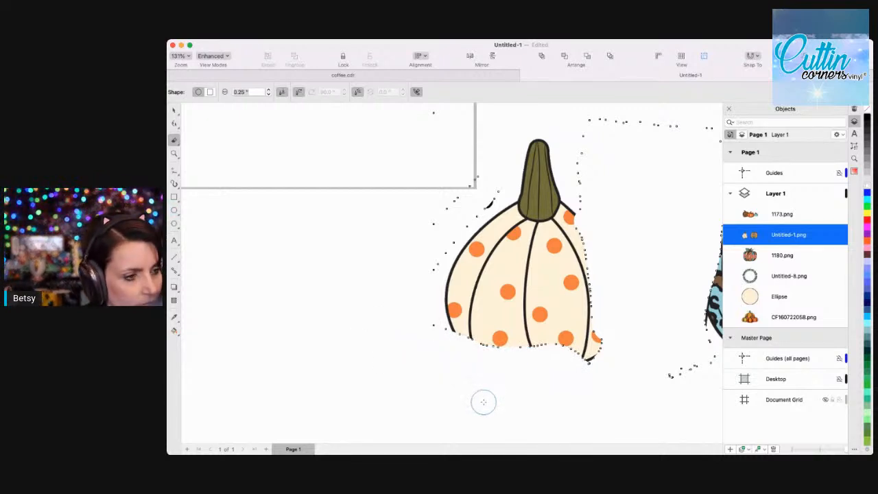
key(super+z)
key(super+z)
key(super+z)
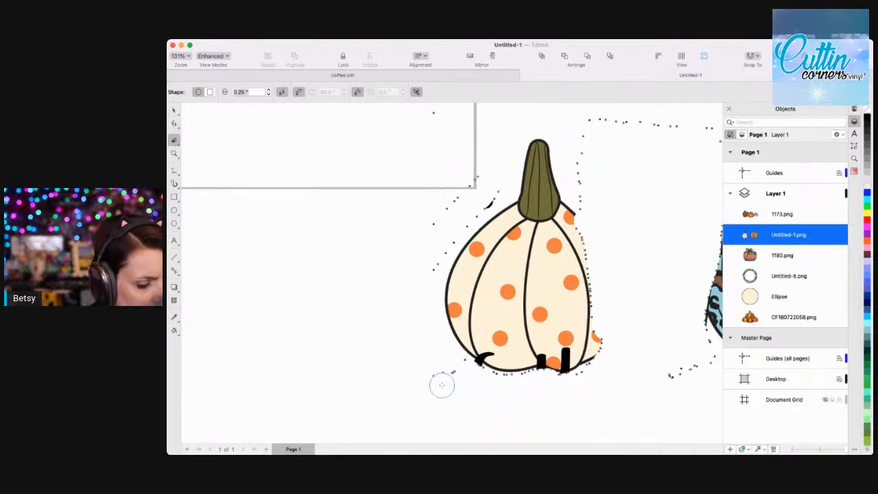
Erase the black remnant of the orange dot beside the polka-dot pumpkin's stem.
scroll(442, 384, right, 5)
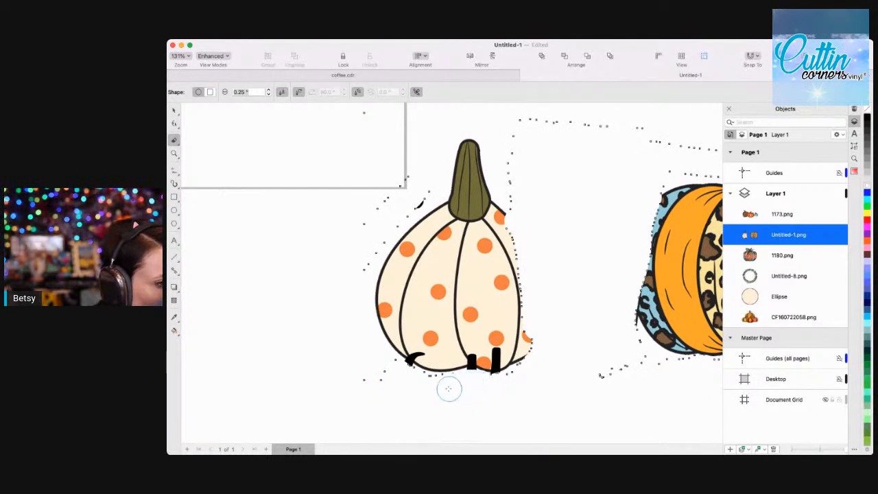
scroll(360, 382, right, 10)
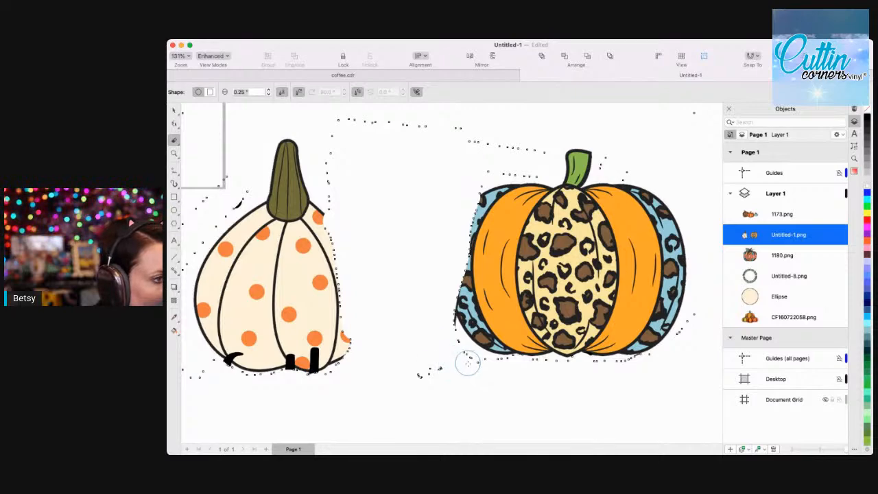
scroll(434, 322, up, 3)
scroll(434, 322, left, 2)
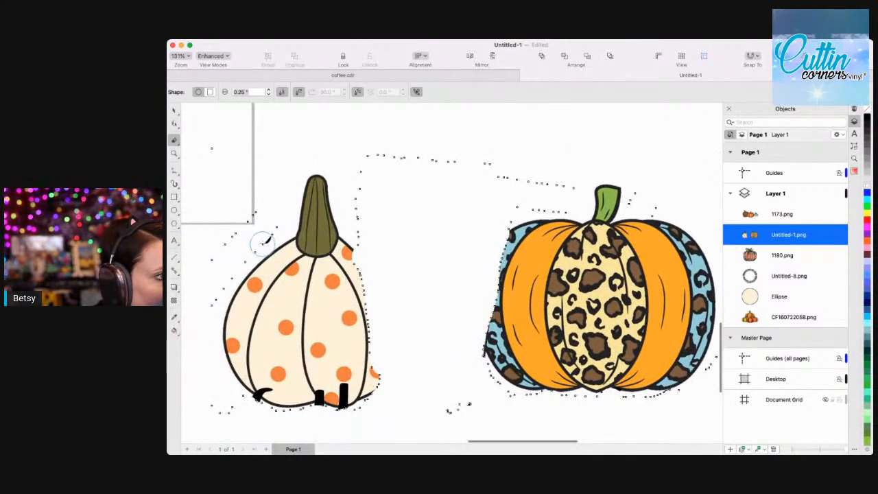
Examine the trimmed pumpkin images around the page and the circular Blessed pumpkin patch design.
scroll(331, 278, down, 5)
scroll(332, 277, right, 4)
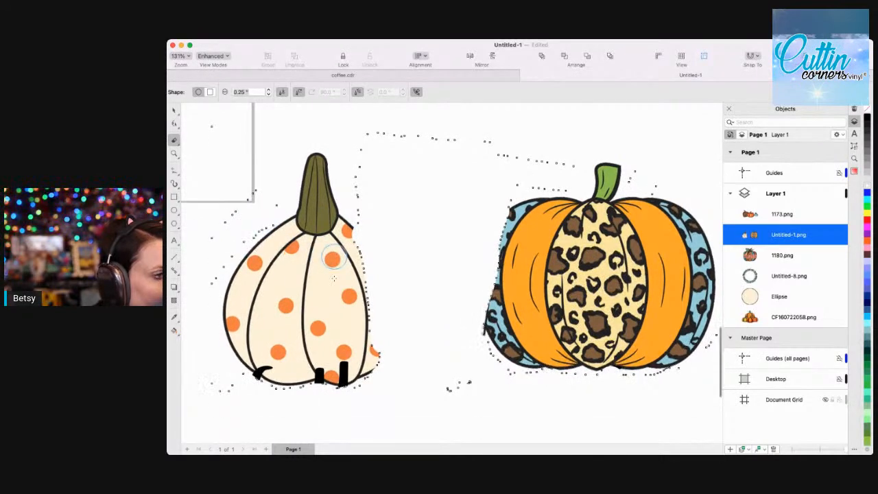
scroll(270, 197, down, 3)
scroll(270, 197, right, 4)
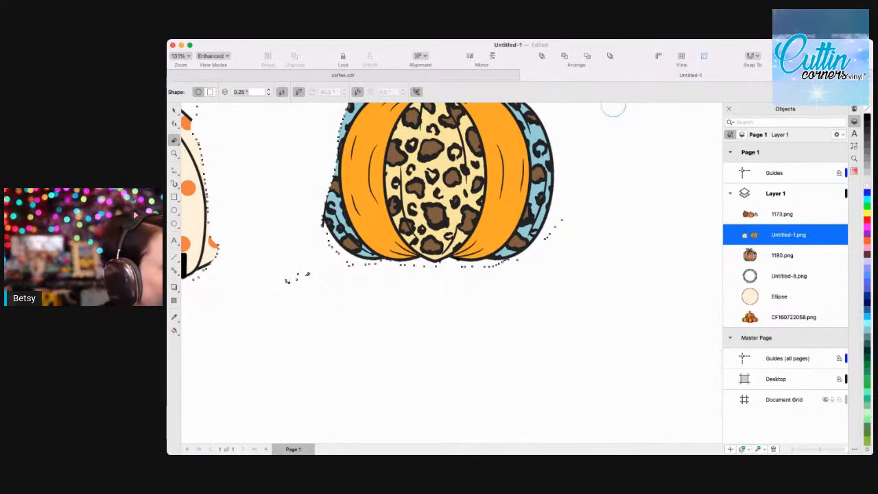
click(175, 152)
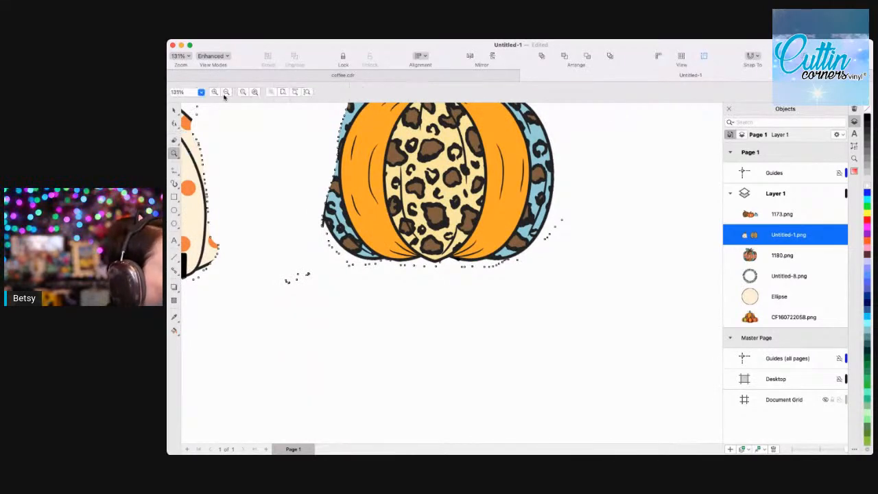
click(227, 92)
click(226, 92)
scroll(402, 196, up, 2)
scroll(402, 196, left, 2)
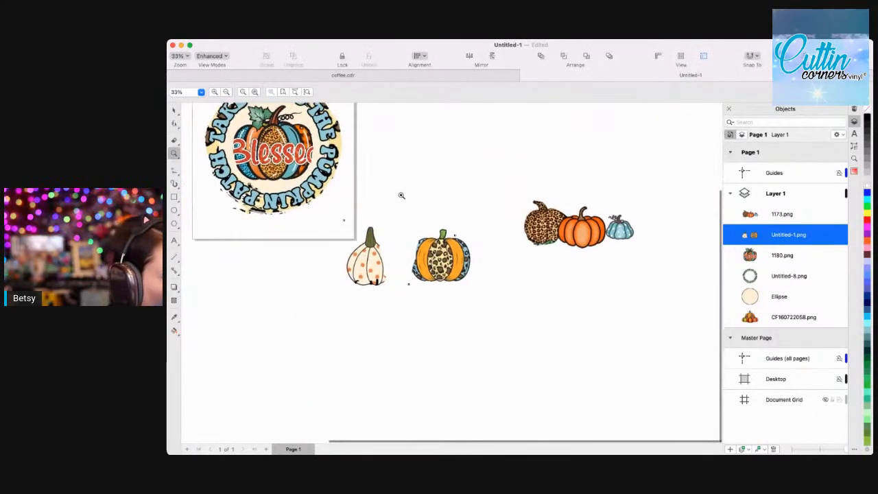
scroll(401, 196, left, 2)
scroll(506, 218, left, 6)
scroll(507, 218, up, 1)
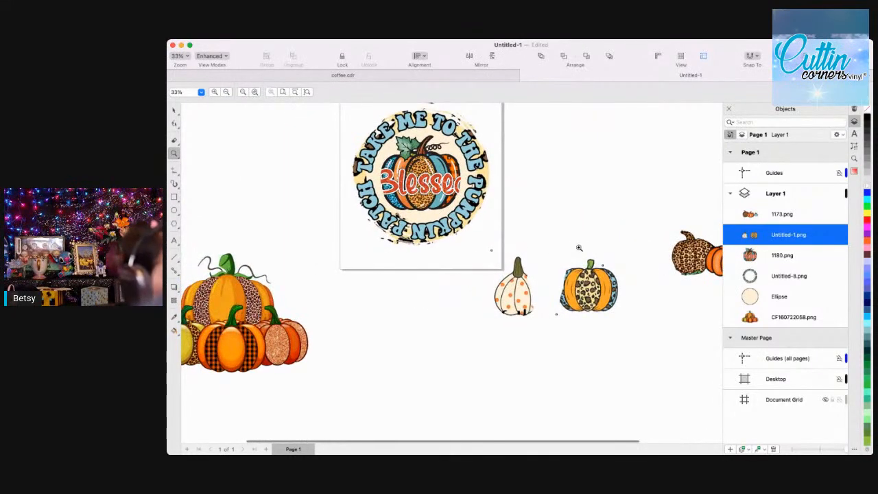
scroll(698, 274, right, 3)
scroll(698, 274, up, 1)
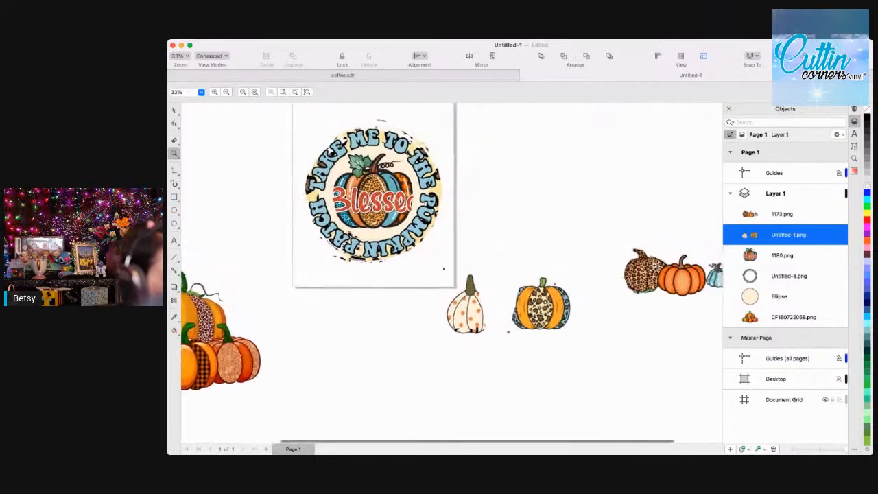
scroll(678, 306, right, 2)
scroll(677, 306, up, 1)
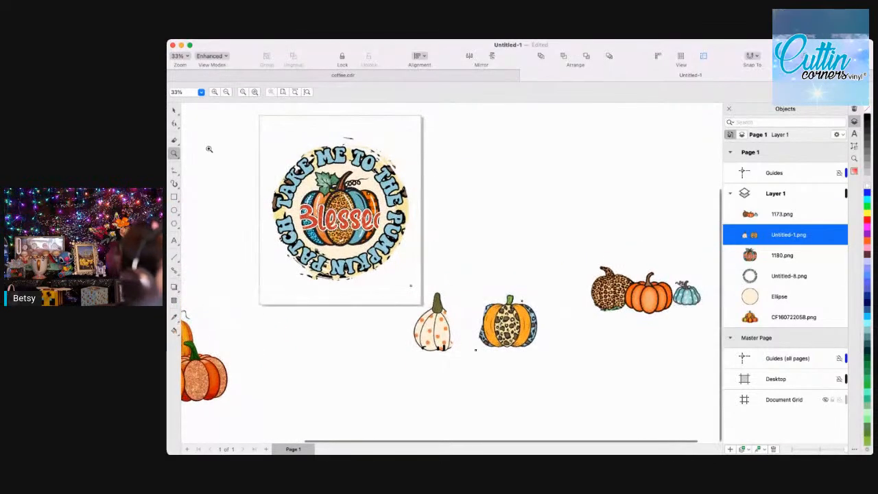
click(646, 308)
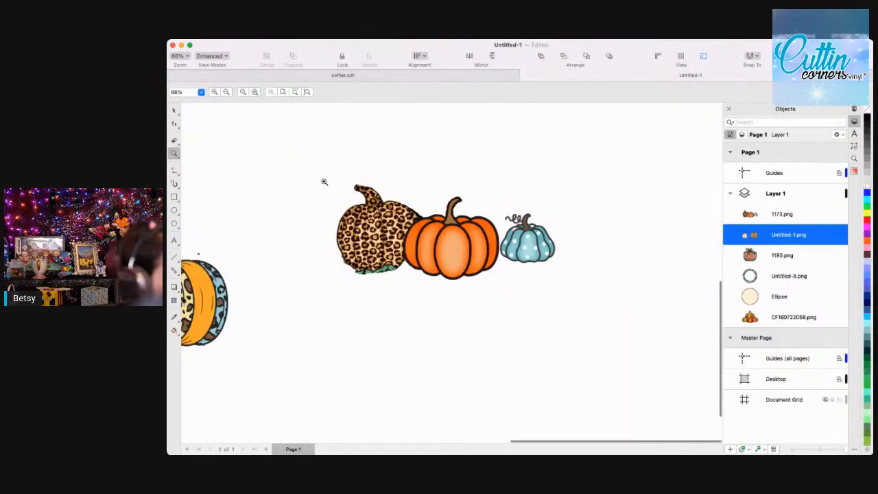
click(175, 140)
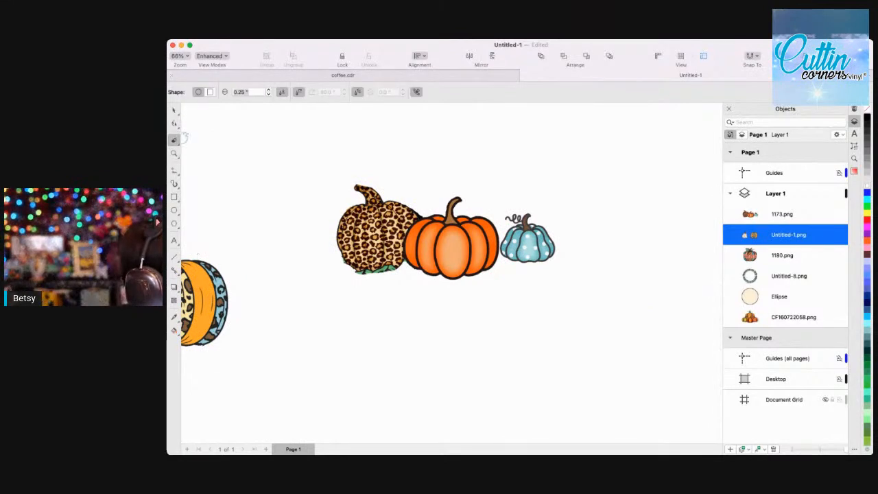
click(174, 154)
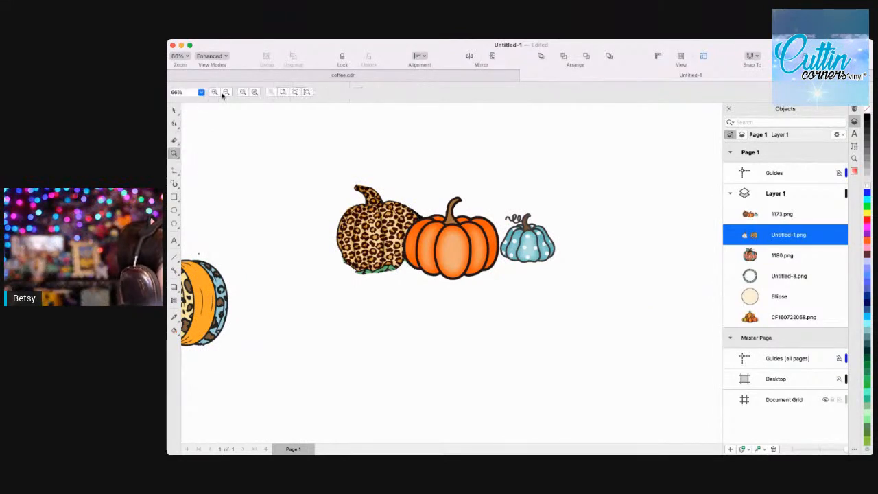
click(227, 91)
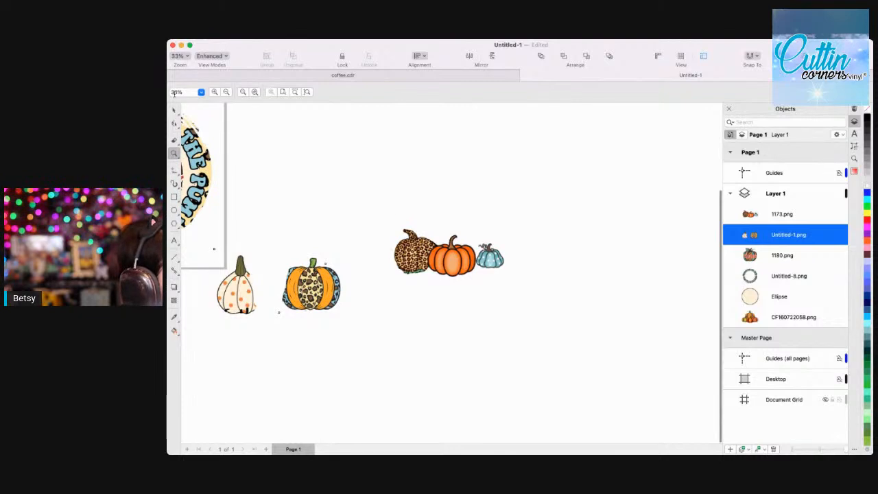
Duplicate the three-pumpkin image 1173.png and place the copy above and to the right of the original.
click(174, 110)
click(442, 260)
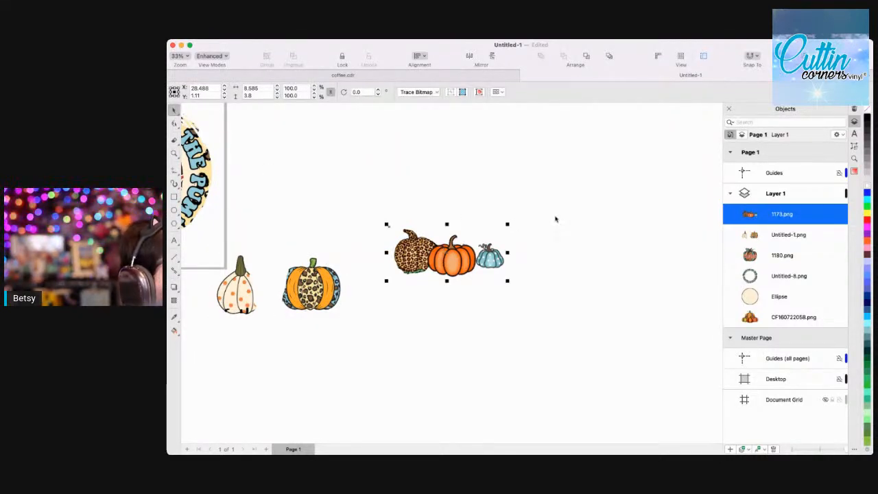
key(super+d)
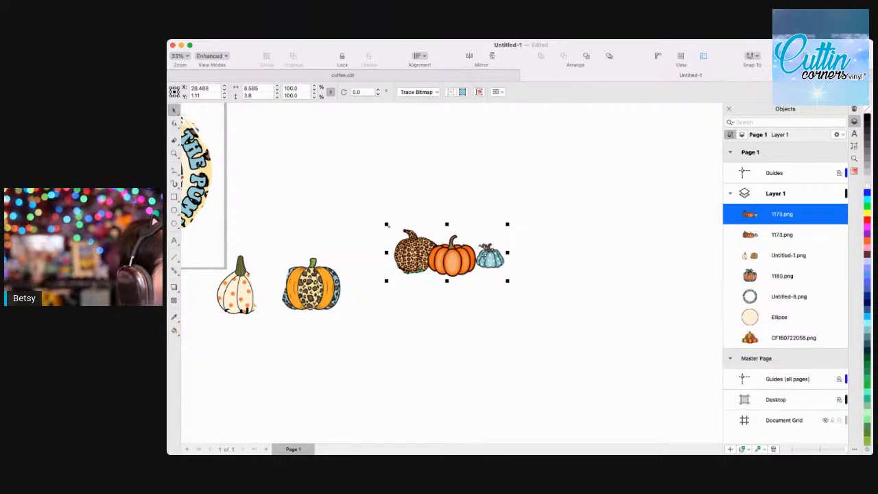
drag(488, 256, 560, 213)
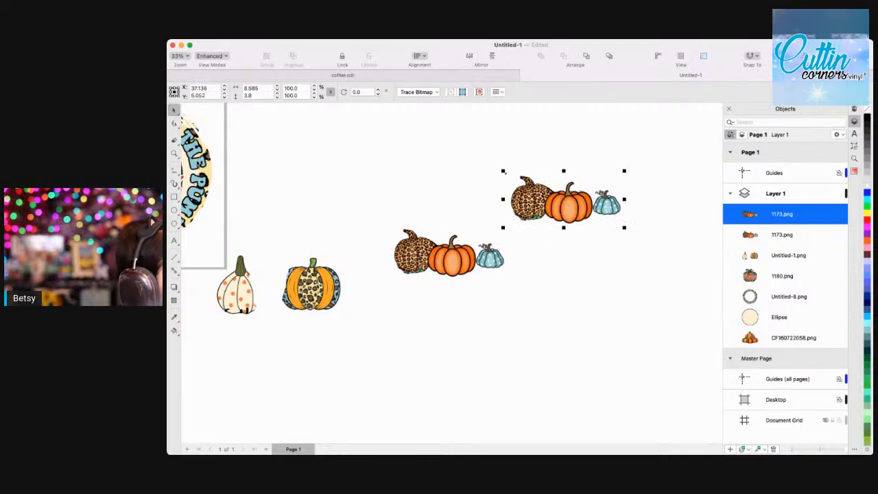
Apply a crop area of about 6.5 by 5.3 around the leopard and orange pumpkins of the duplicate.
click(175, 140)
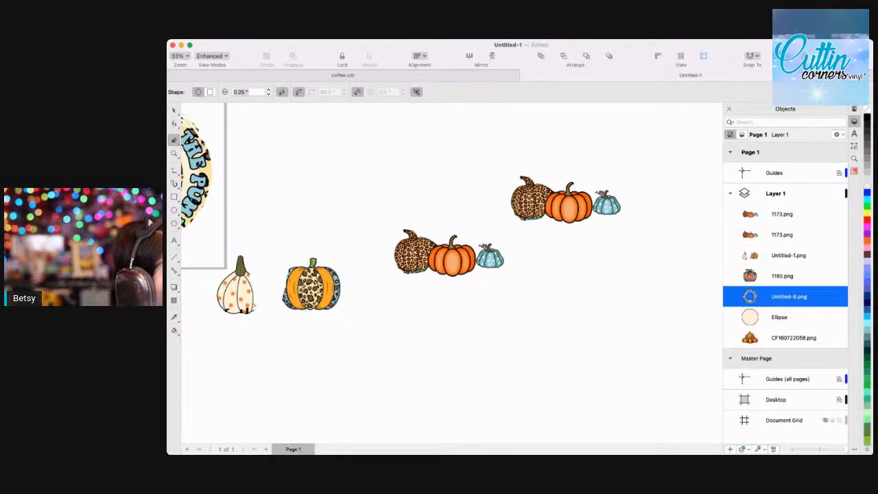
drag(504, 164, 593, 235)
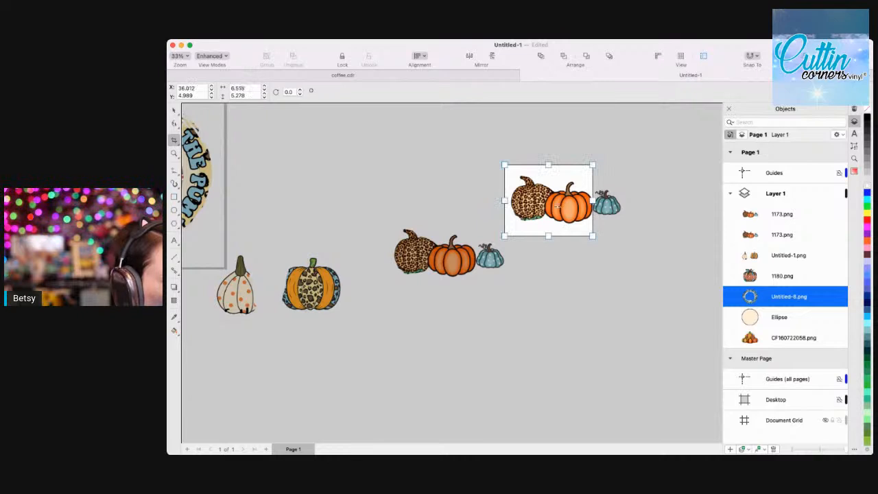
key(Return)
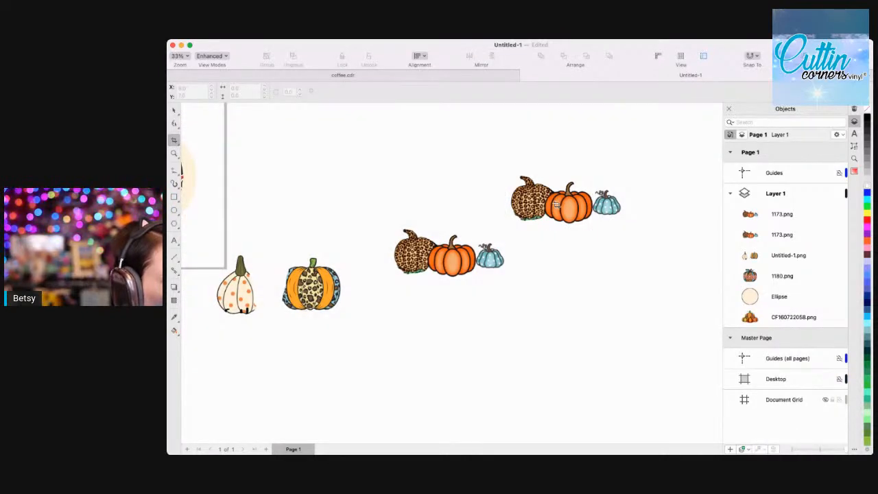
scroll(557, 204, down, 1)
scroll(557, 204, left, 1)
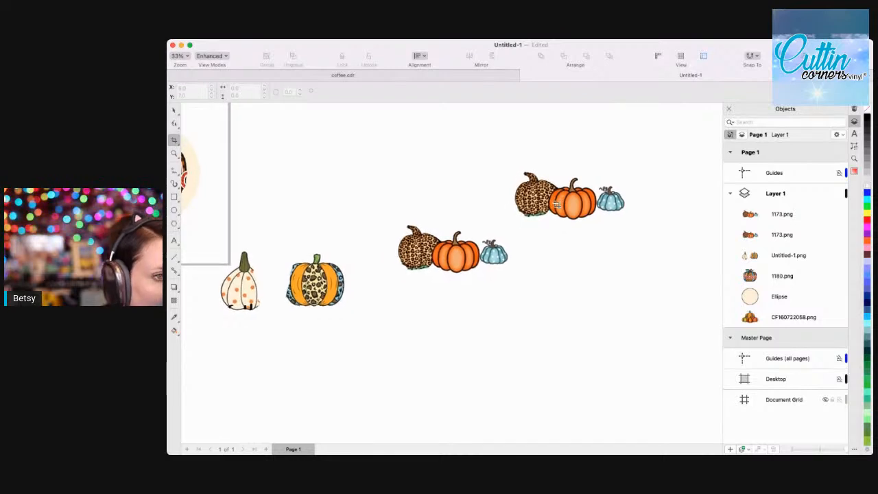
Undo the last crop and crop only the duplicate 1173.png to its leopard and orange pumpkins, an area about 6.1 by 3.9.
key(super+v)
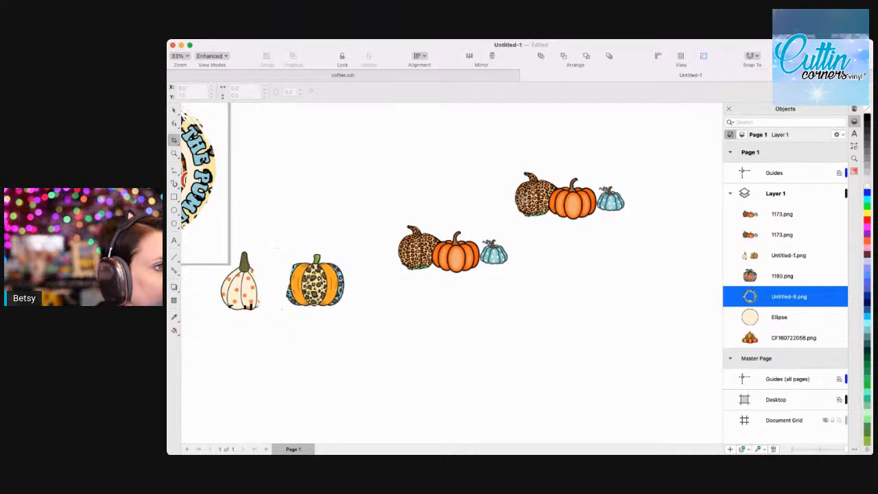
click(175, 110)
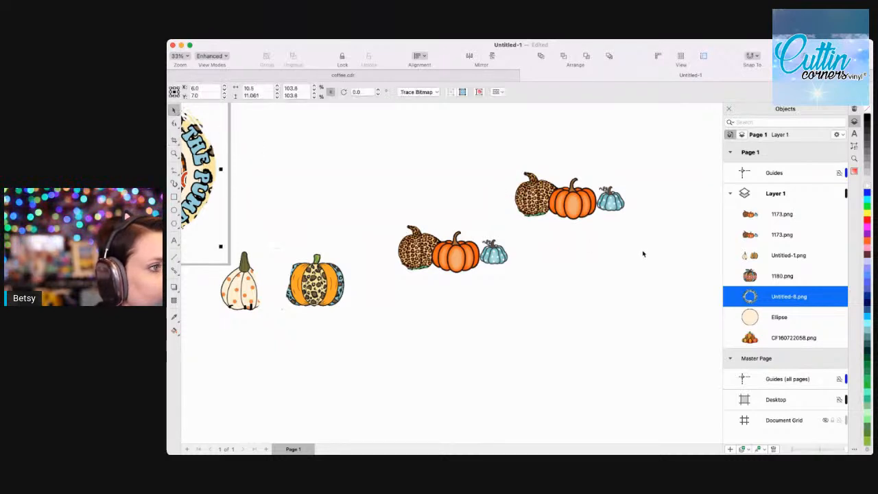
click(571, 202)
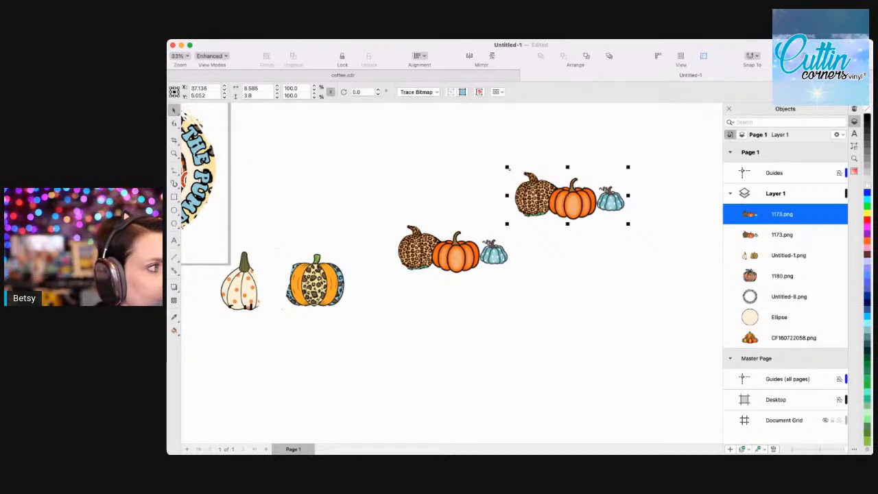
key(c)
drag(494, 159, 595, 229)
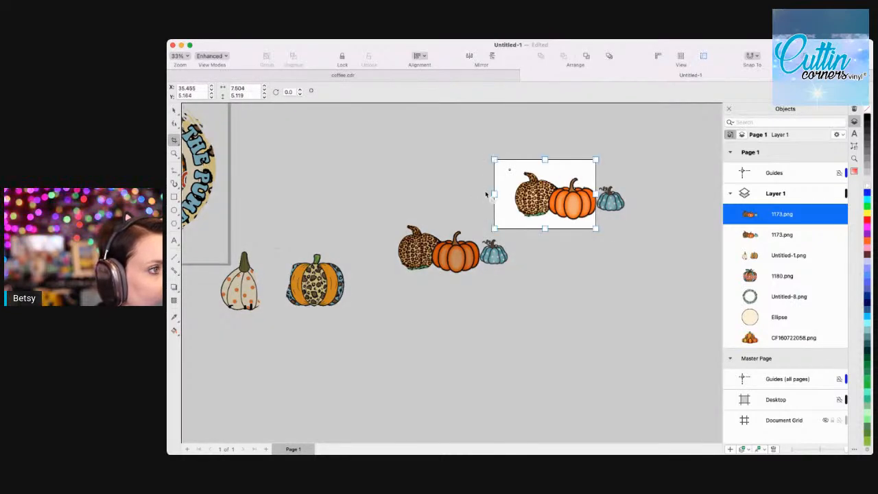
drag(494, 194, 513, 194)
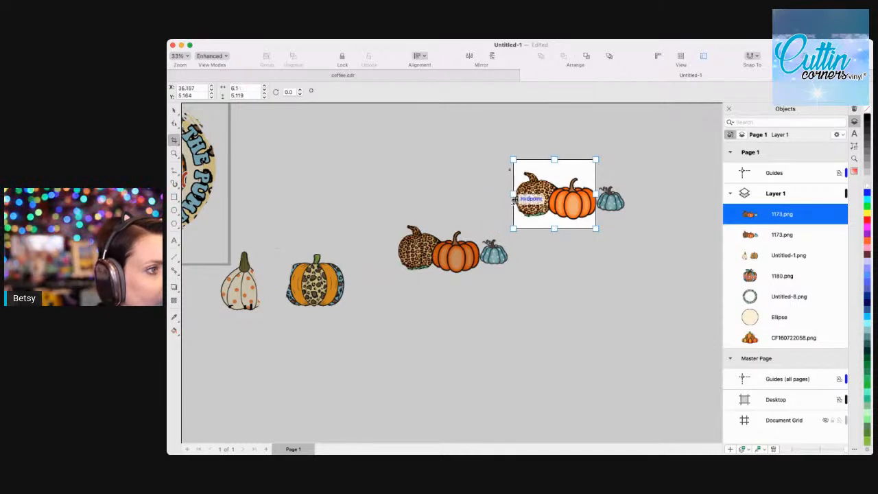
drag(554, 229, 554, 221)
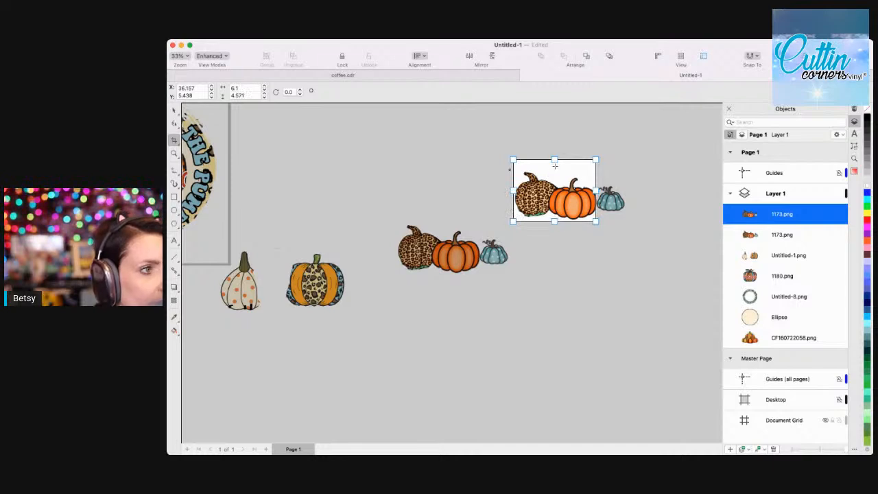
drag(554, 160, 554, 168)
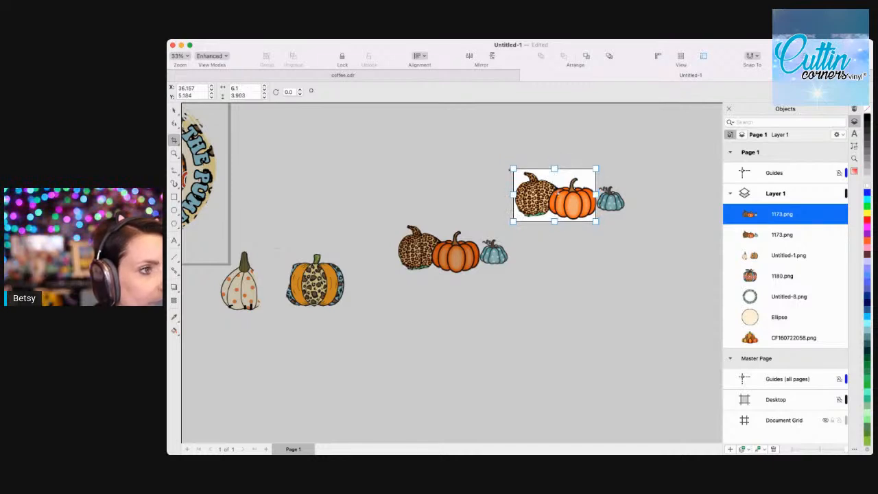
double_click(558, 194)
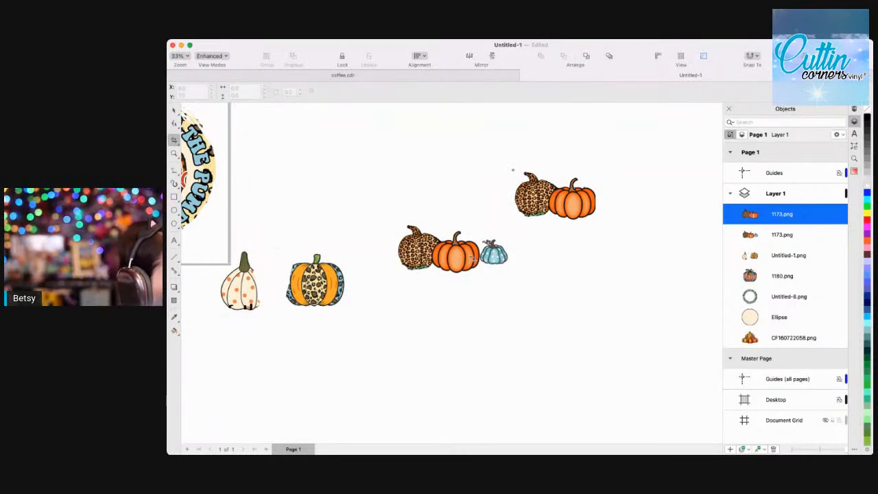
Crop the original 1173.png to the small blue pumpkin, an area about 2.2 by 2.5.
click(792, 234)
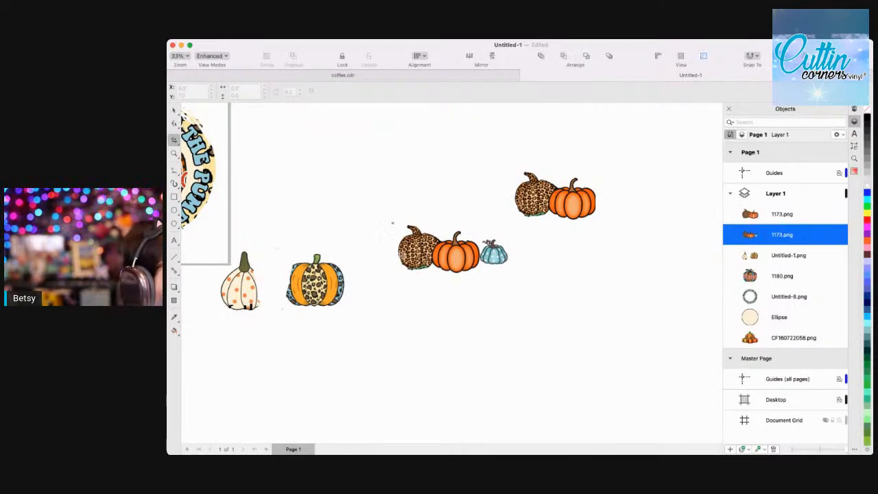
drag(519, 270, 475, 239)
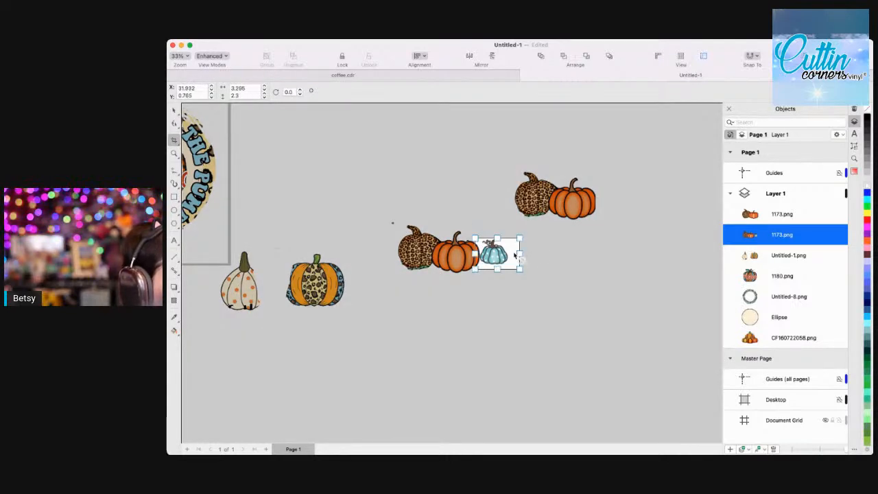
drag(521, 254, 479, 251)
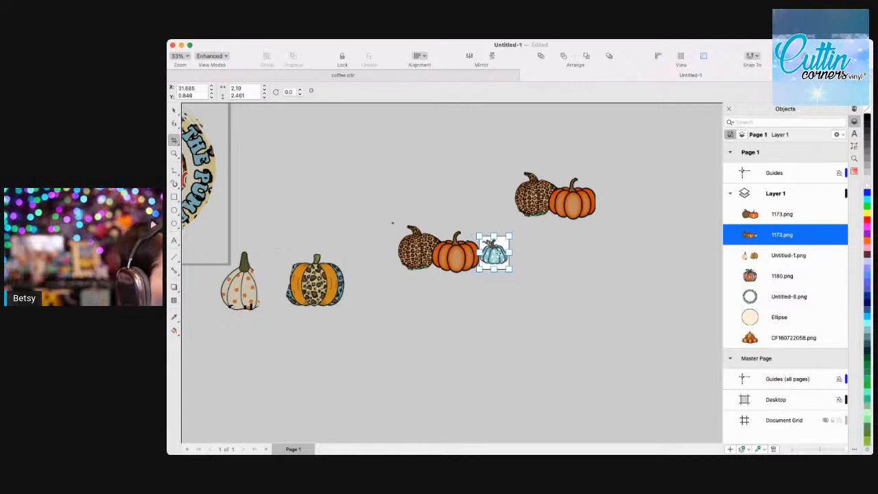
double_click(499, 254)
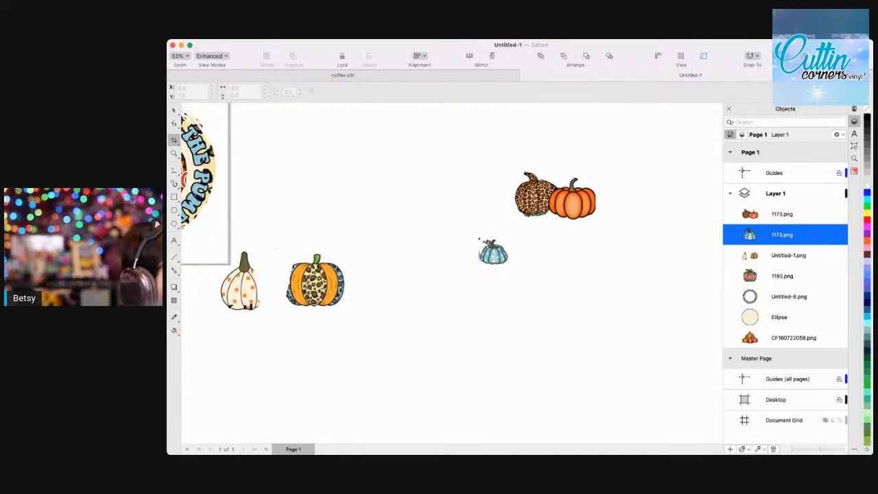
Move the Blessed pumpkin out of the lettering circle to the empty area beside the page.
scroll(247, 267, left, 4)
scroll(246, 267, up, 2)
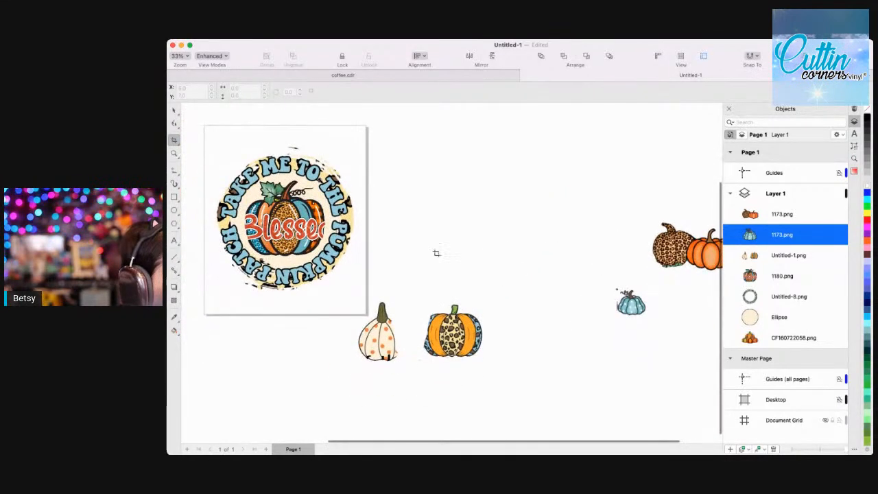
click(174, 110)
drag(264, 204, 423, 184)
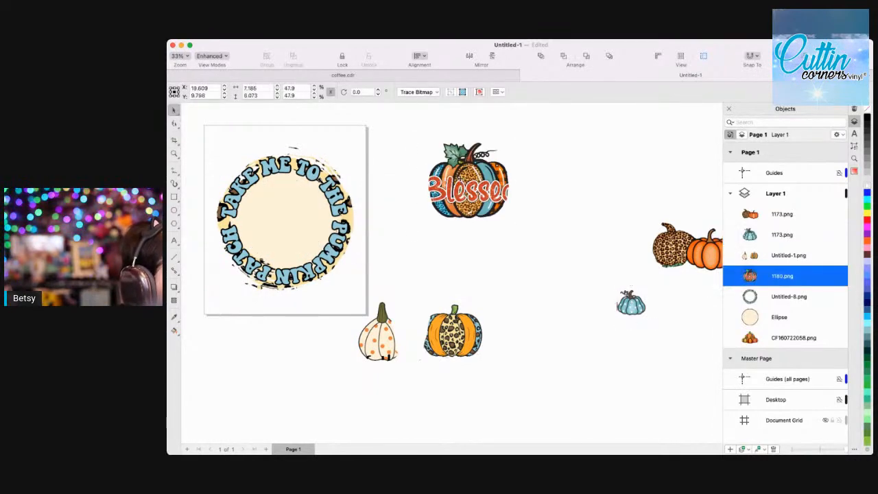
Move the cropped leopard and orange pumpkins into the middle of the pumpkin patch lettering circle.
scroll(480, 199, down, 2)
scroll(480, 199, right, 2)
scroll(481, 202, left, 3)
scroll(480, 203, down, 1)
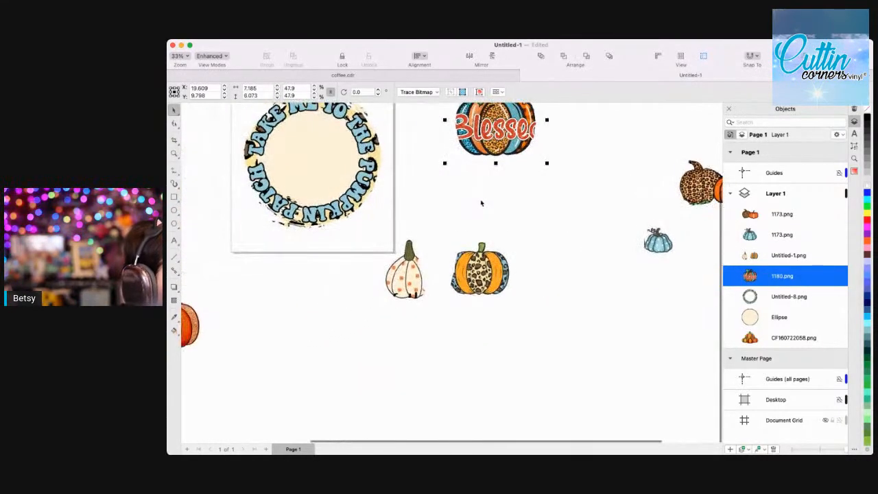
click(781, 214)
drag(696, 184, 287, 157)
scroll(288, 158, left, 4)
scroll(288, 158, up, 1)
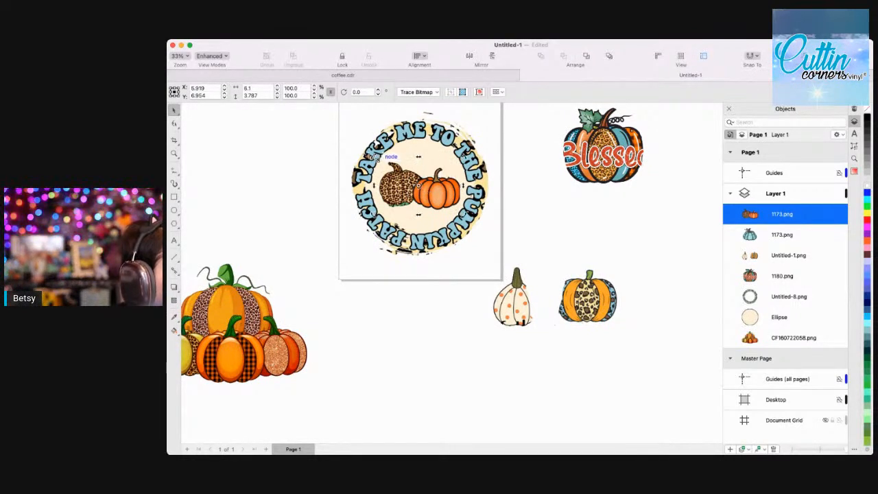
Enlarge the leopard and orange pumpkins to about 8.2 by 5.1 and reposition them inside the circle.
drag(375, 157, 355, 142)
drag(413, 192, 405, 188)
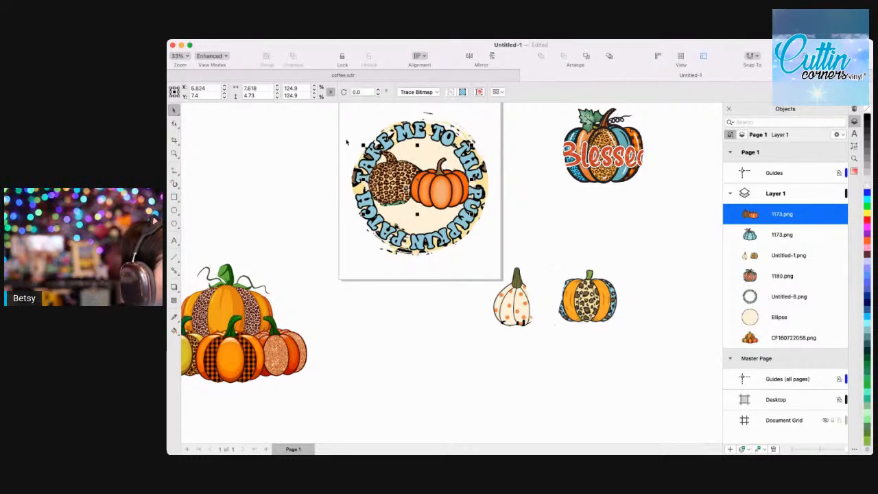
drag(361, 144, 355, 140)
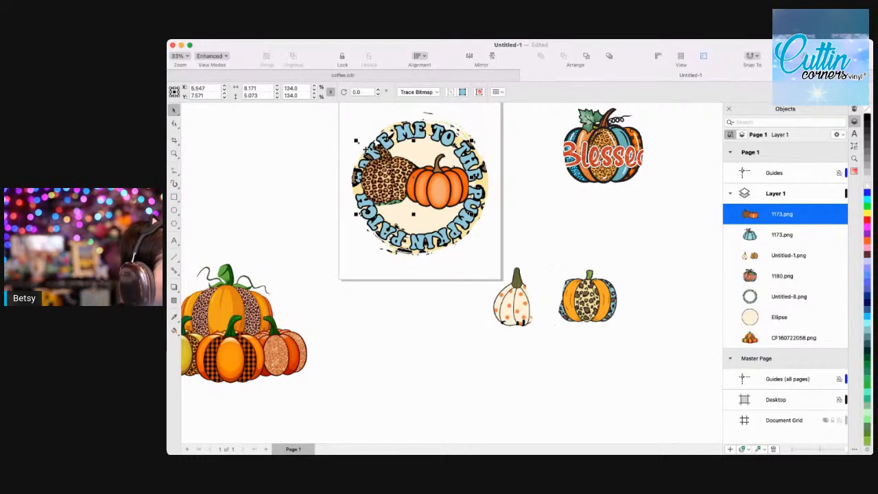
drag(404, 180, 406, 185)
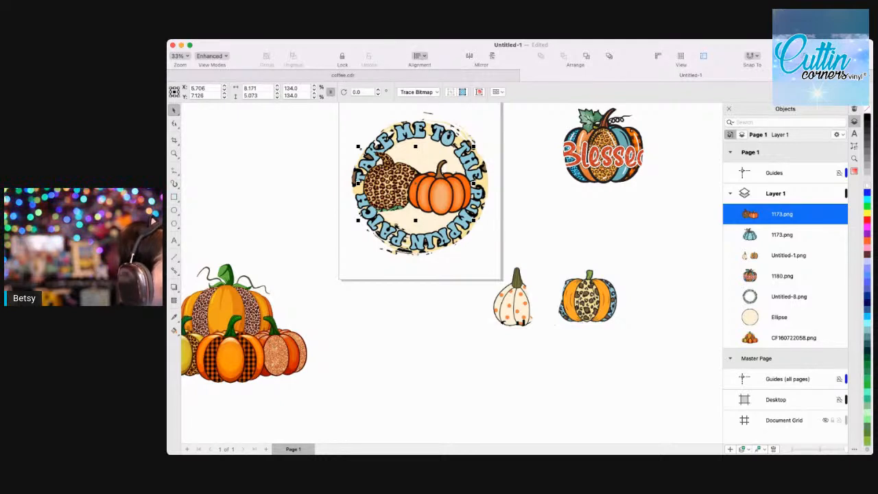
Set the position of the leopard and orange pumpkin image to X 6 and Y 7.
text(6)
key(Tab)
text(7)
key(Return)
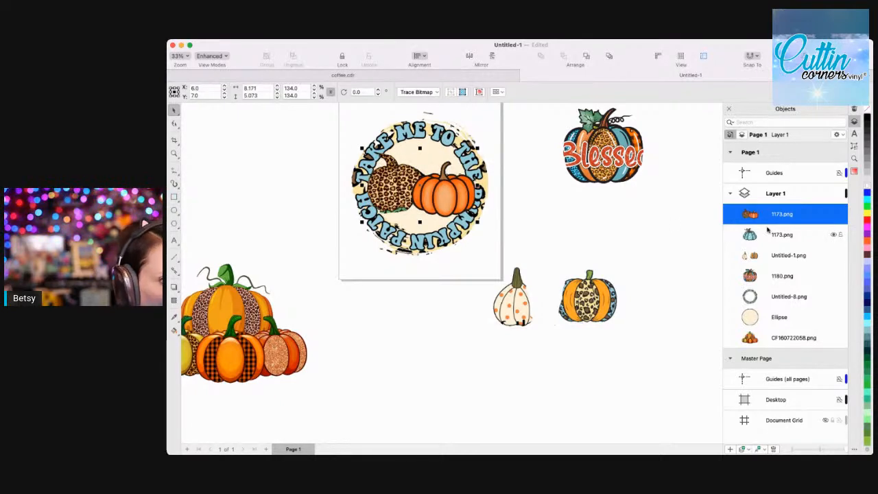
Move the leopard and orange pumpkin image beneath the Untitled-8.png lettering ring in the stacking order.
drag(790, 216, 775, 305)
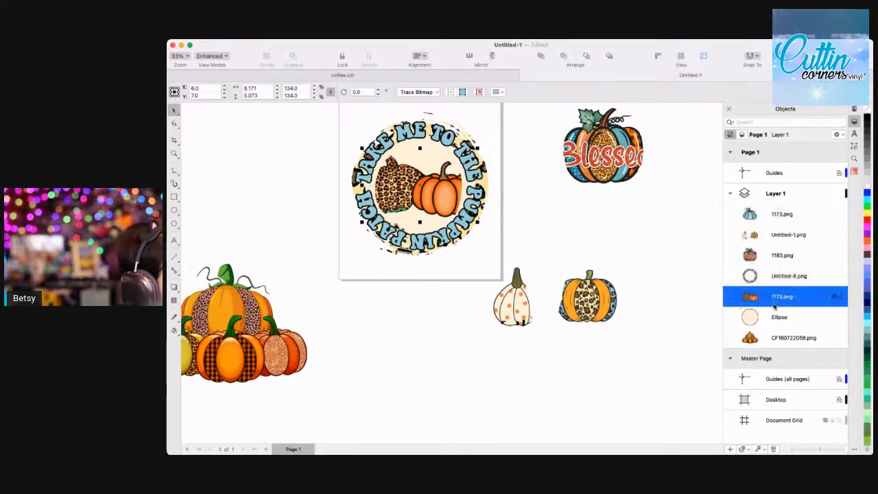
click(175, 153)
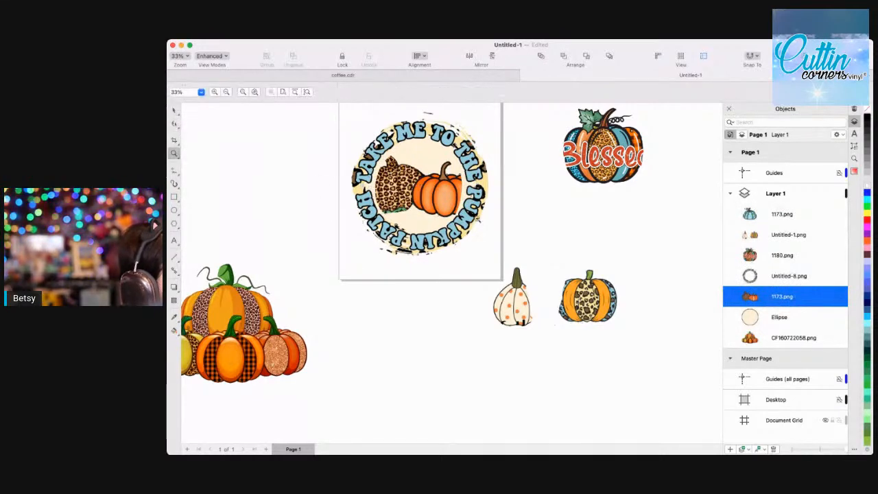
click(432, 193)
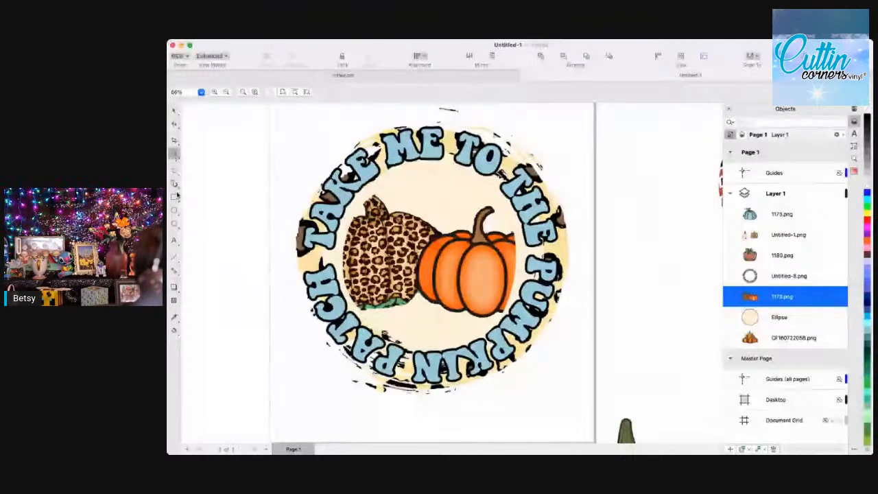
Try erasing part of the Untitled-8.png ring covering the orange pumpkin, and undo the erasing and the stacking order change.
click(173, 140)
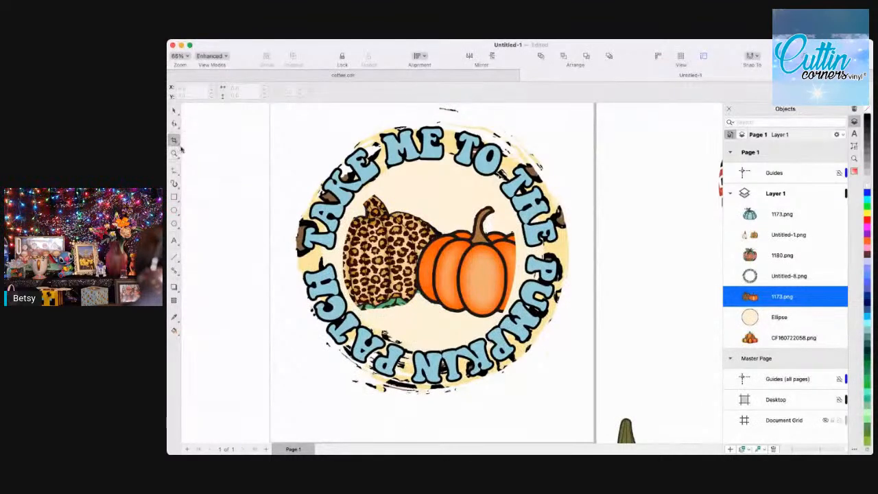
key(x)
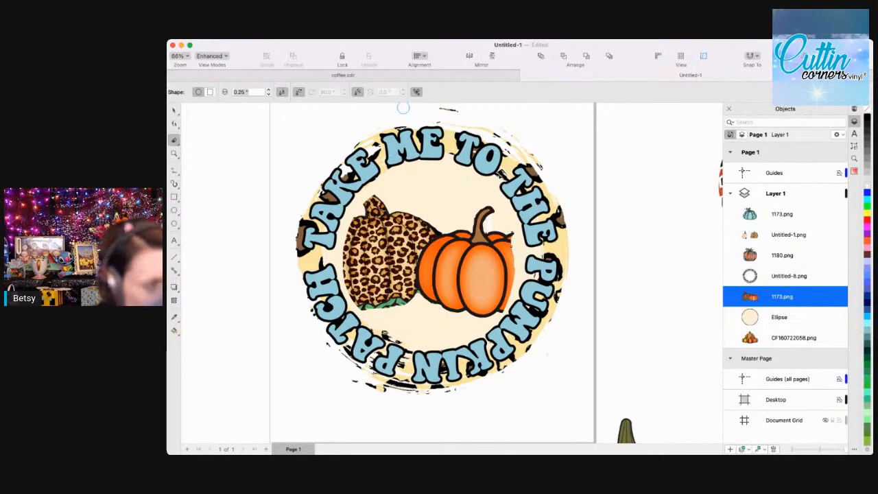
click(781, 275)
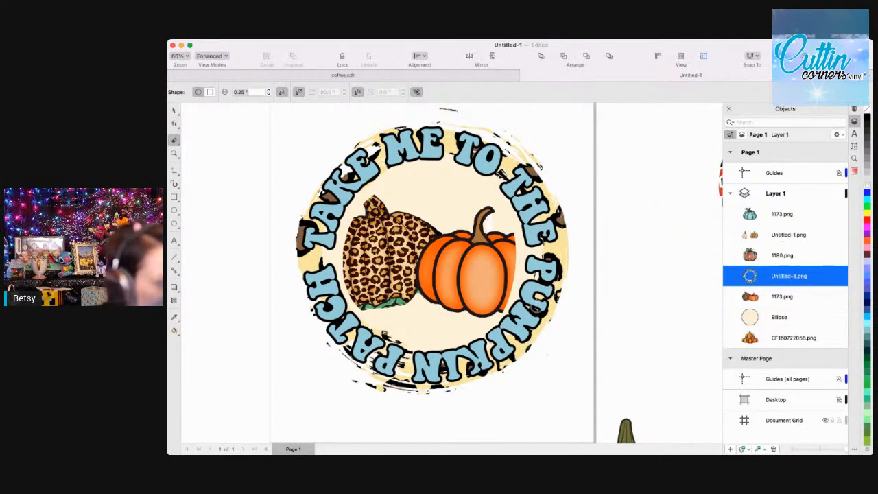
click(520, 274)
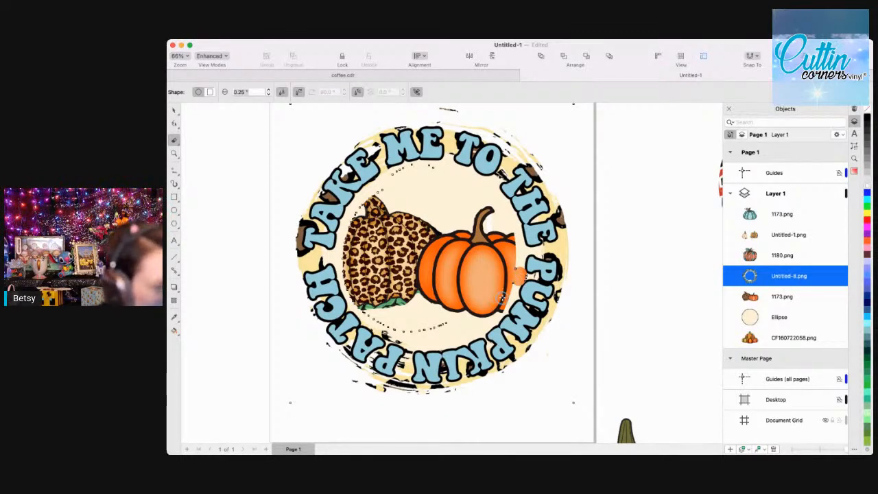
key(super+v)
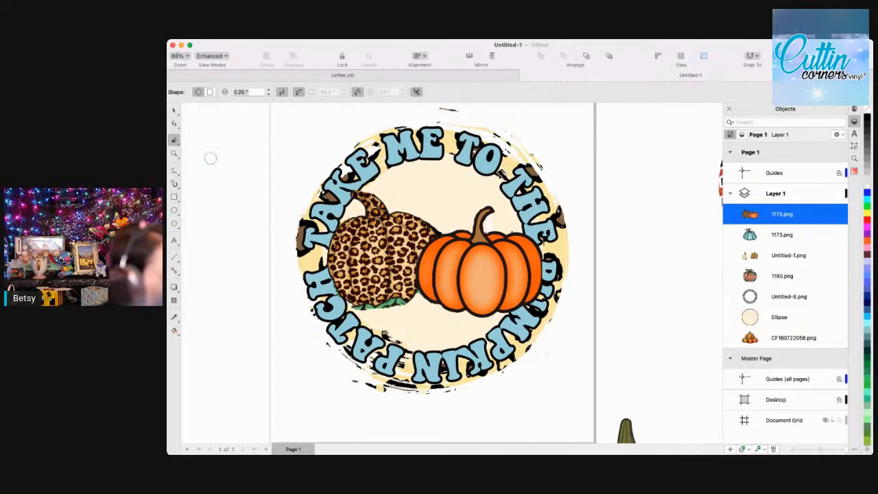
Shrink the leopard and orange pumpkins to about 7.4 by 4.6 and nudge them toward the circle's centre.
click(174, 110)
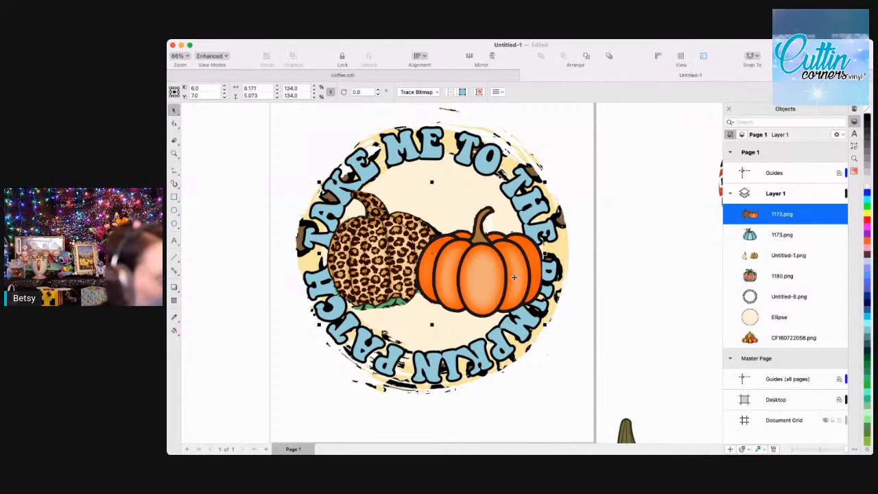
drag(545, 325, 524, 312)
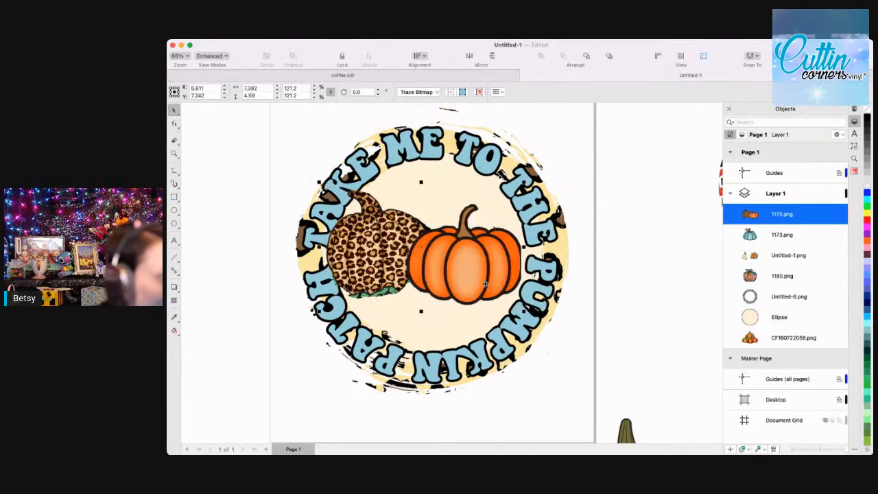
drag(485, 283, 488, 286)
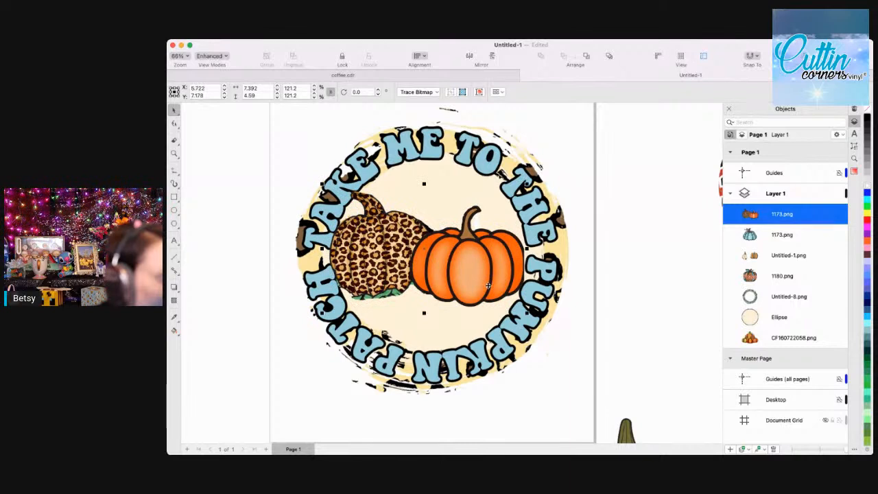
click(494, 278)
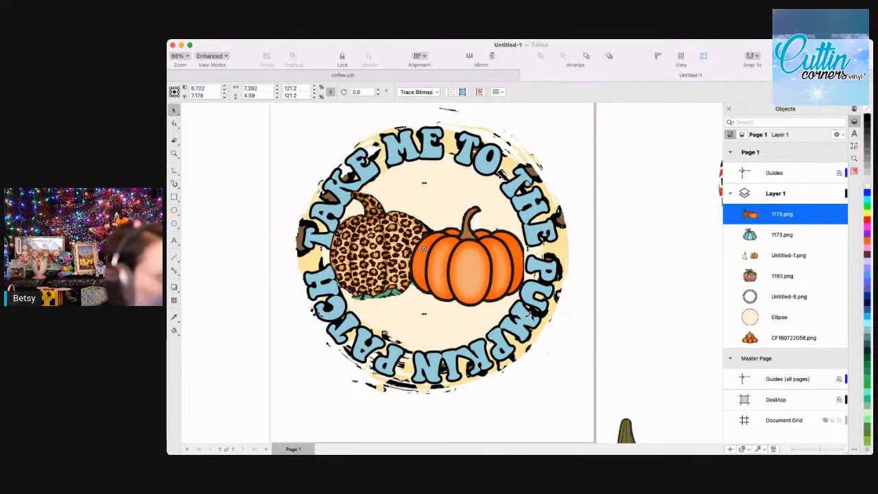
drag(502, 291, 504, 291)
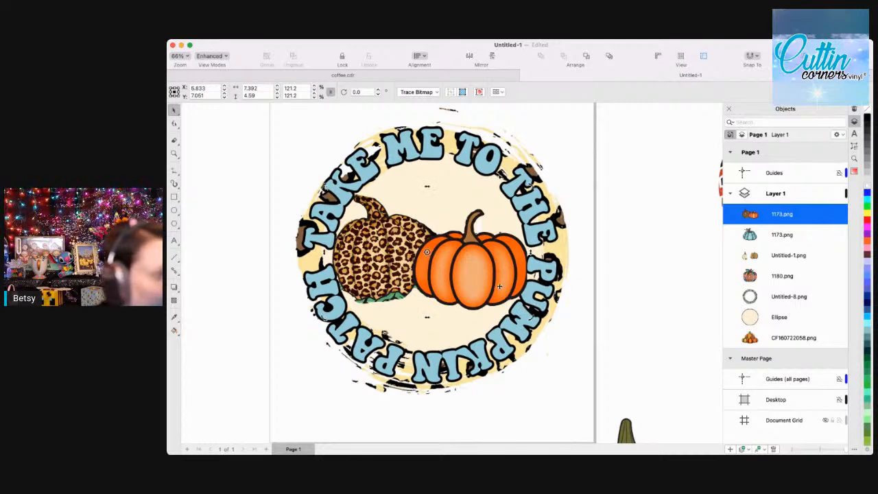
Shrink the leopard and orange pumpkins to about 7.2 by 4.5, recentre them and rotate them by about 5.3 degrees.
drag(530, 316, 526, 314)
drag(483, 284, 487, 284)
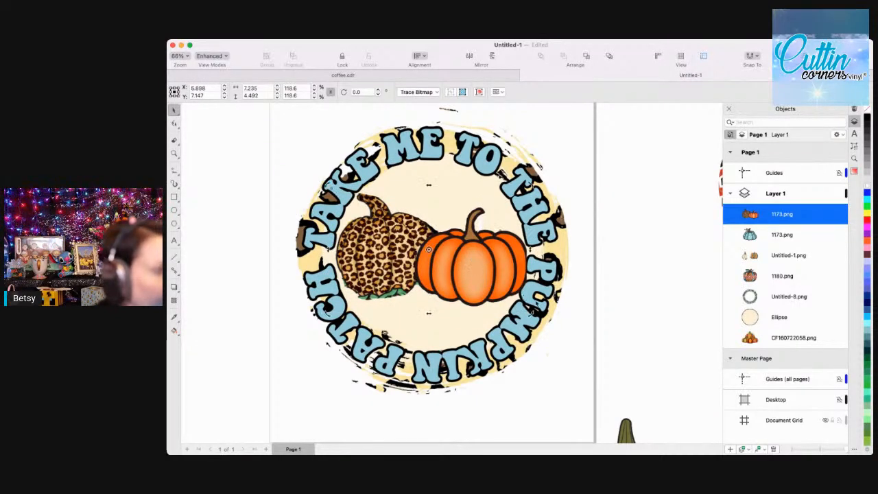
drag(532, 312, 537, 303)
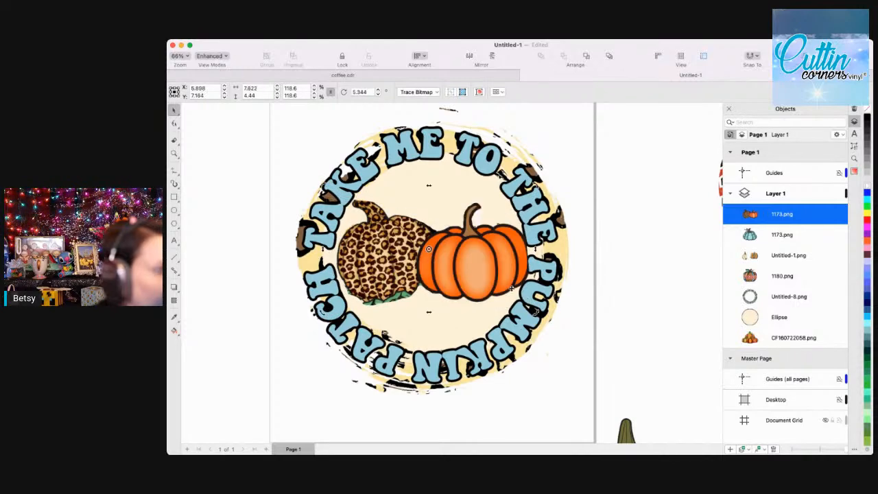
Enlarge the leopard and orange pumpkins to about 7.9 by 4.6 and centre them on the page.
drag(498, 278, 498, 271)
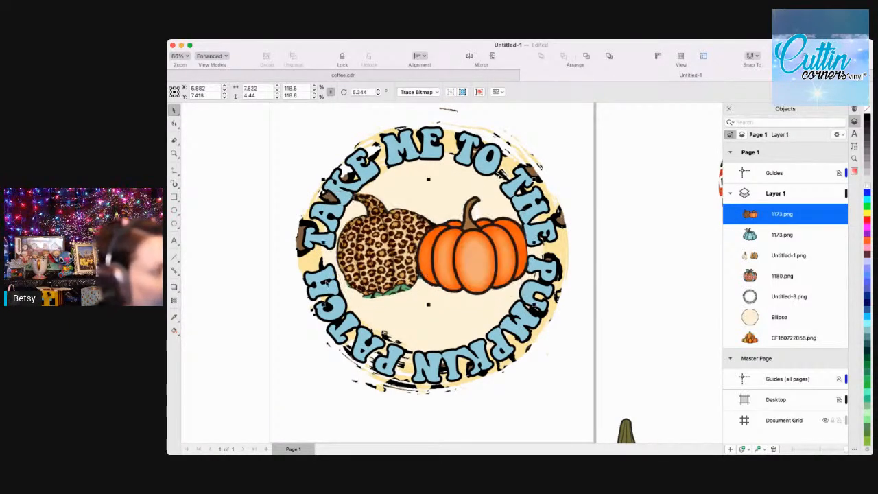
click(323, 304)
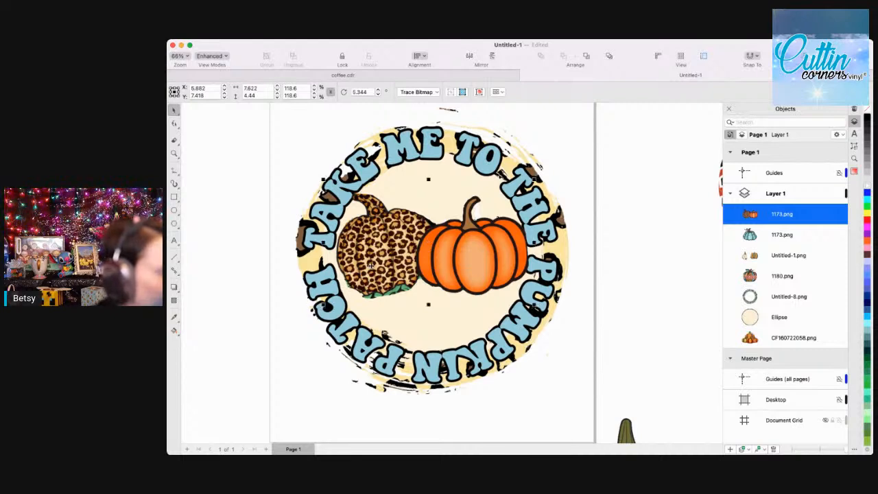
drag(322, 304, 315, 310)
drag(358, 266, 369, 260)
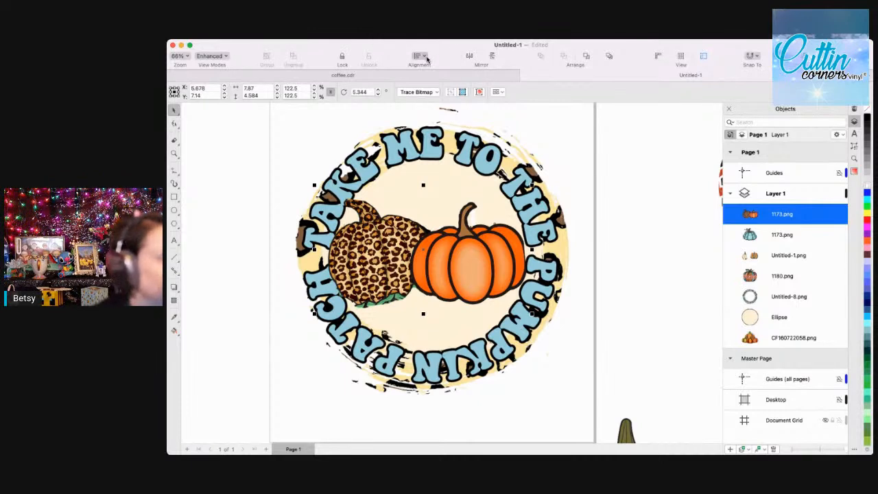
key(p)
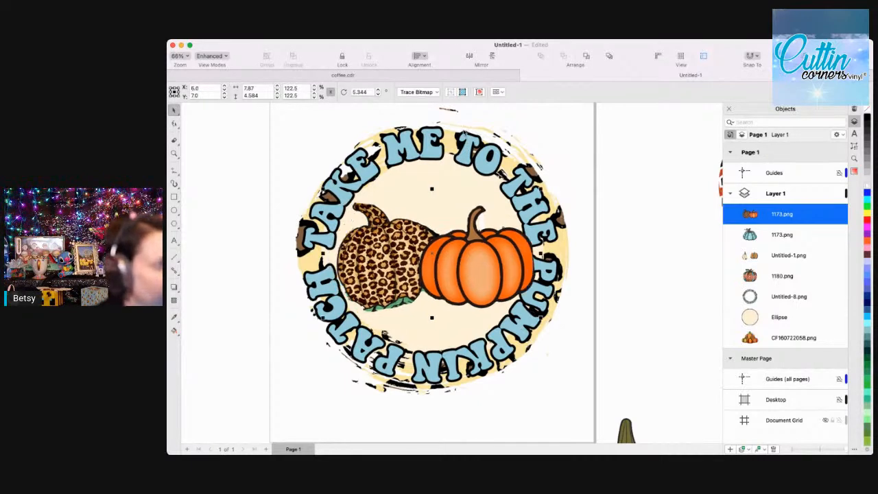
Nudge the leopard and orange pumpkins left to an X position of about 5.67.
key(Left)
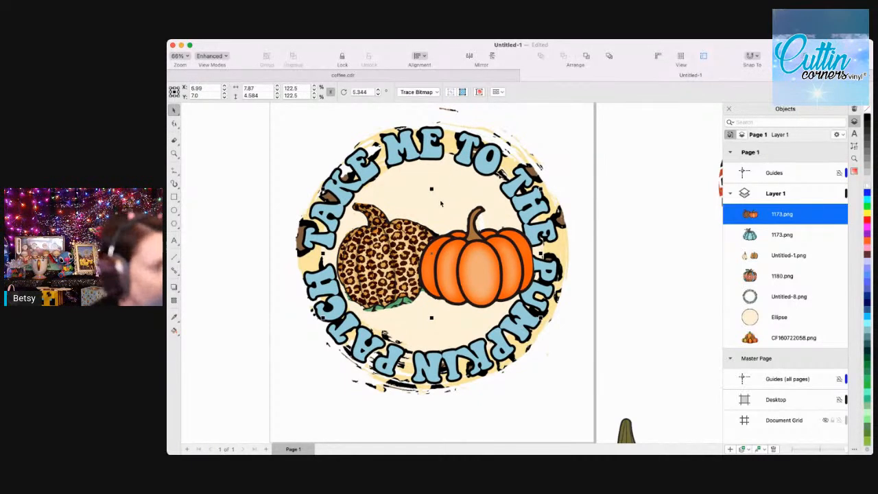
key(Left)
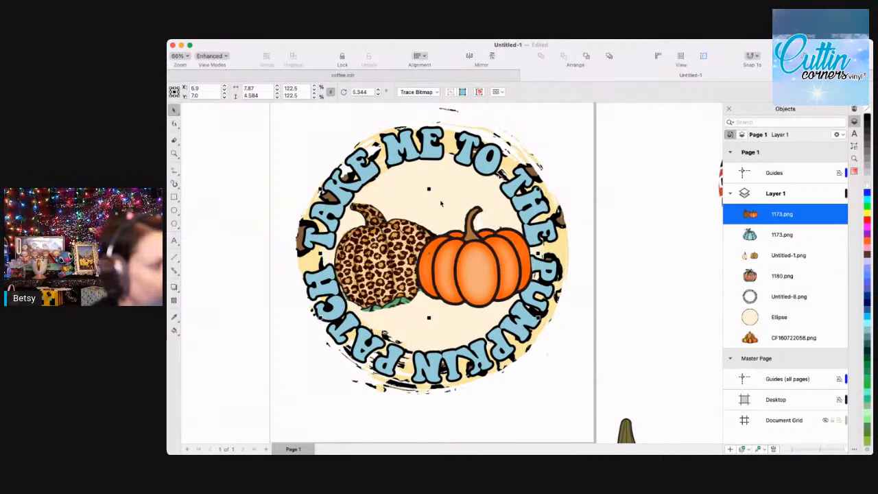
key(Left)
key(Left)
key(Left)
key(Left)
key(Left)
key(Left)
key(Left)
key(Left)
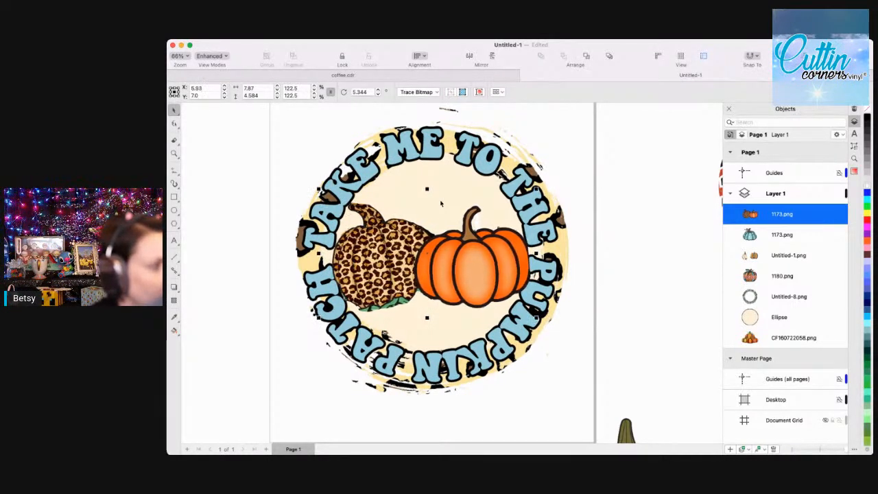
key(Left)
key(Left)
key(Left)
key(Left)
key(Left)
key(Left)
key(Left)
key(Left)
key(Left)
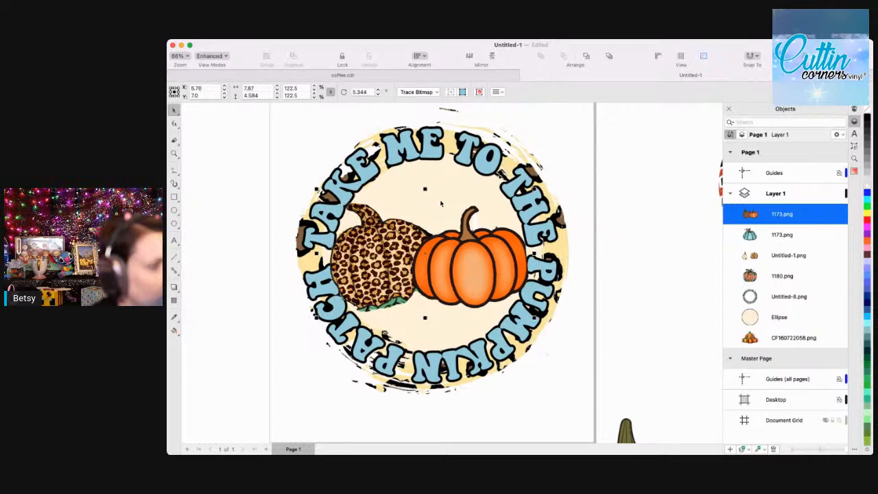
key(Left)
key(Left)
key(Left)
key(Left)
key(Left)
key(Left)
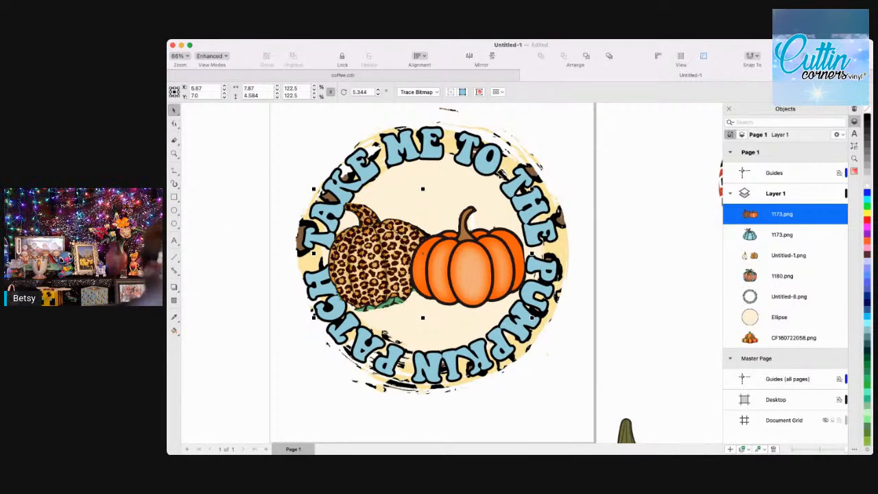
Draw an ellipse about 0.5 by 1.1 at the orange pumpkin's right edge, widen it to about 0.73 and shift it left.
click(174, 140)
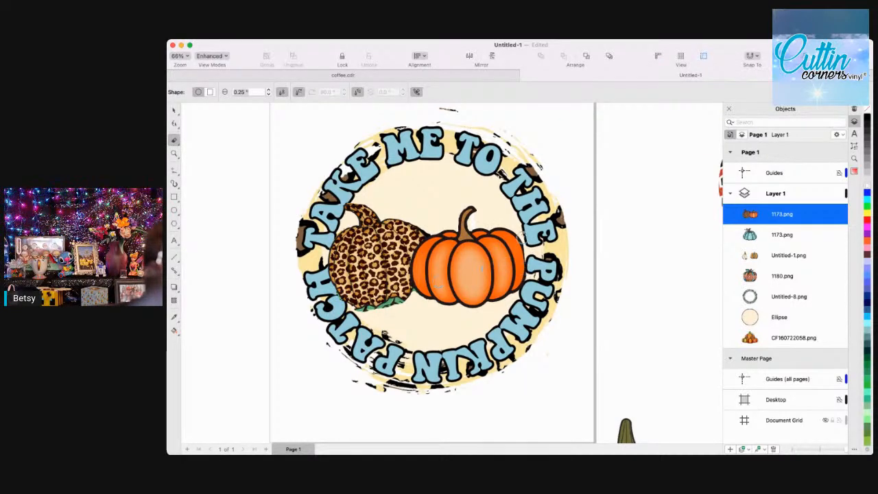
click(174, 211)
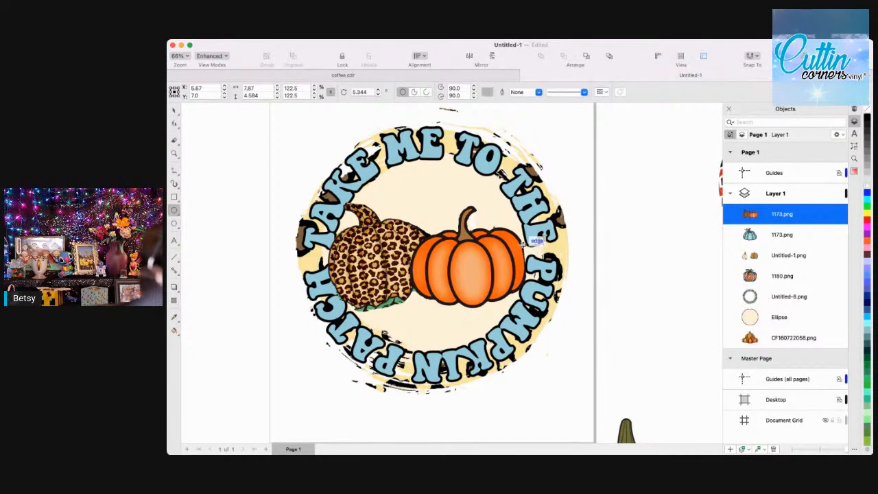
drag(518, 244, 528, 273)
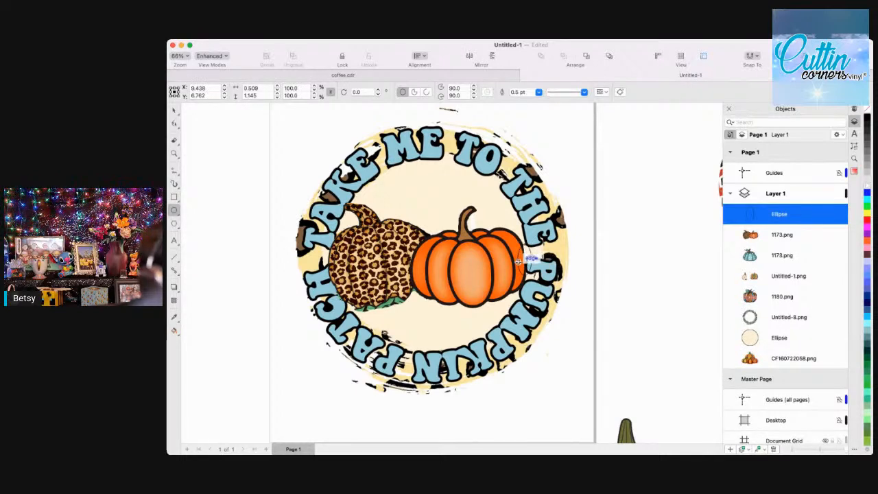
click(174, 111)
mouse_move(524, 259)
mouse_down()
mouse_move(534, 262)
mouse_move(516, 259)
mouse_up()
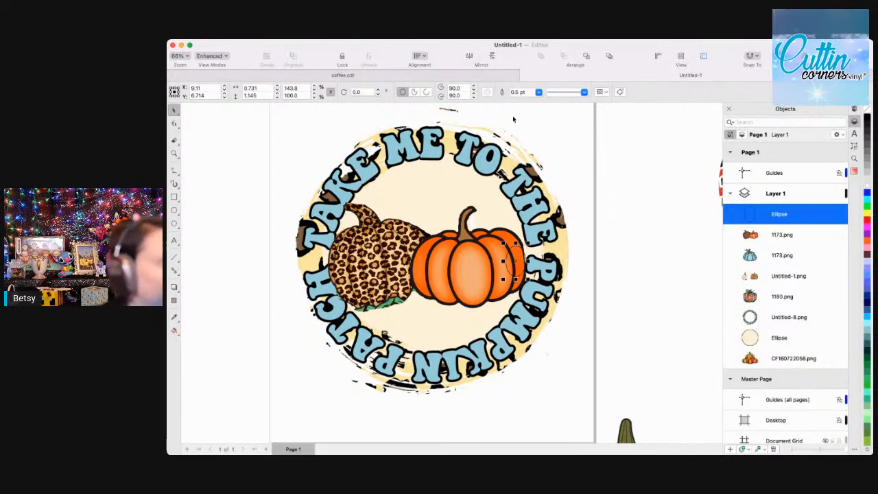
Try a 10 pt outline on the small ellipse, and set its outline width to 8 pt.
click(528, 92)
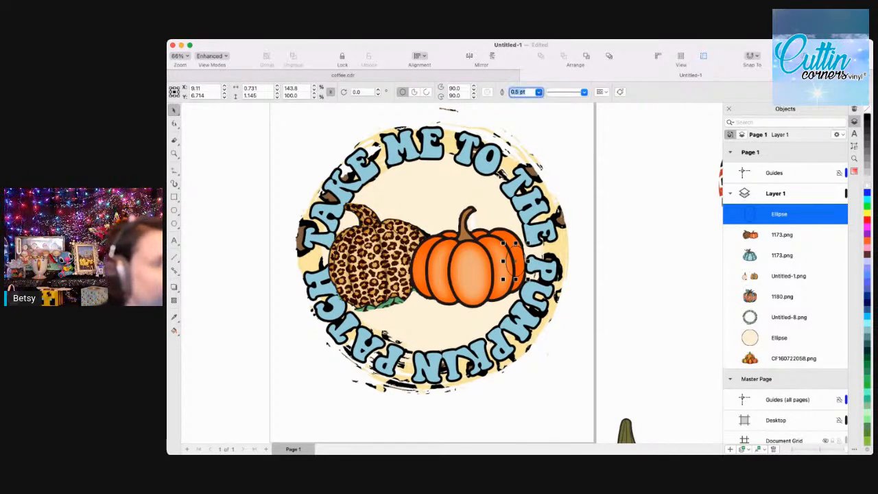
text(10)
key(Return)
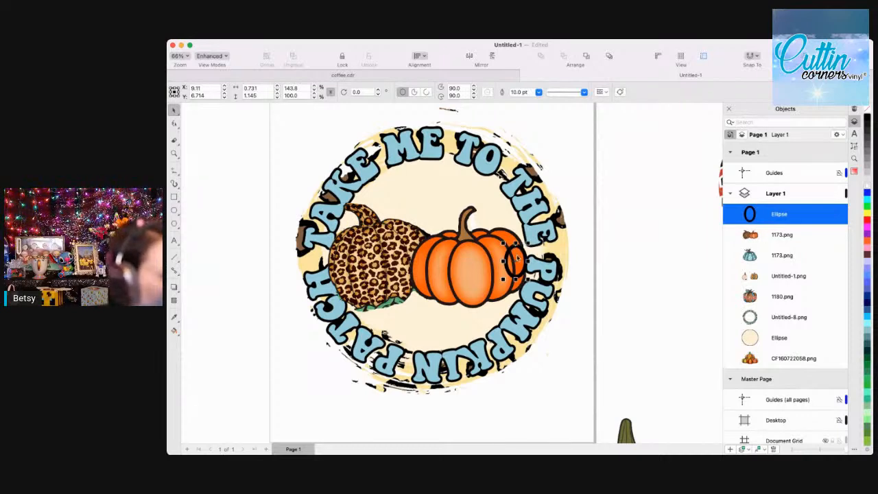
click(535, 91)
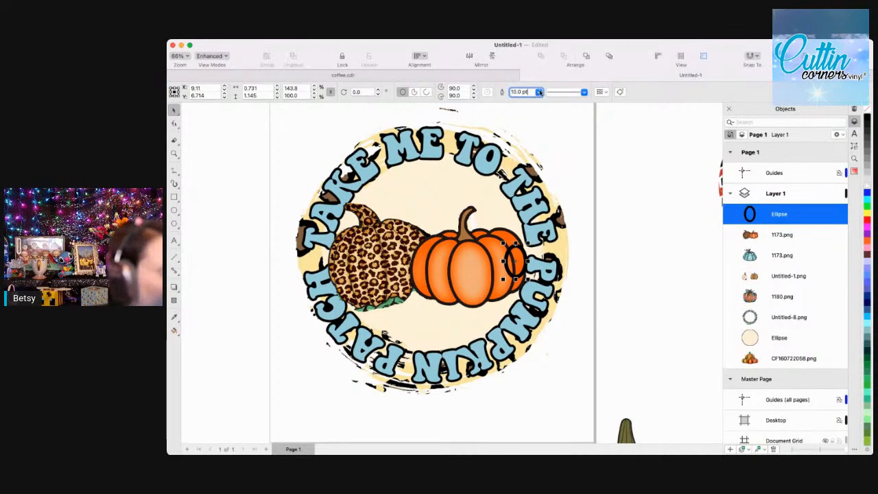
text(8)
key(Return)
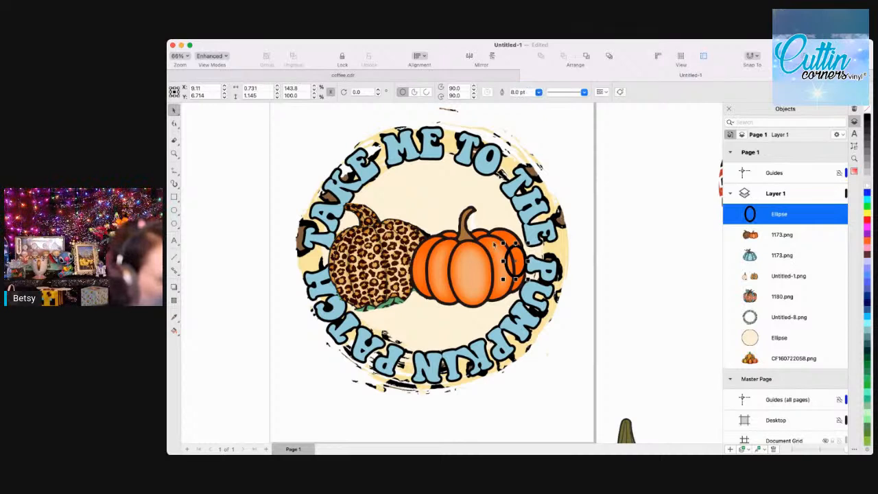
Position the ellipse along the orange pumpkin's right edge at about X 9.11, Y 6.84, and stack it beneath the pumpkin image.
drag(512, 264, 520, 257)
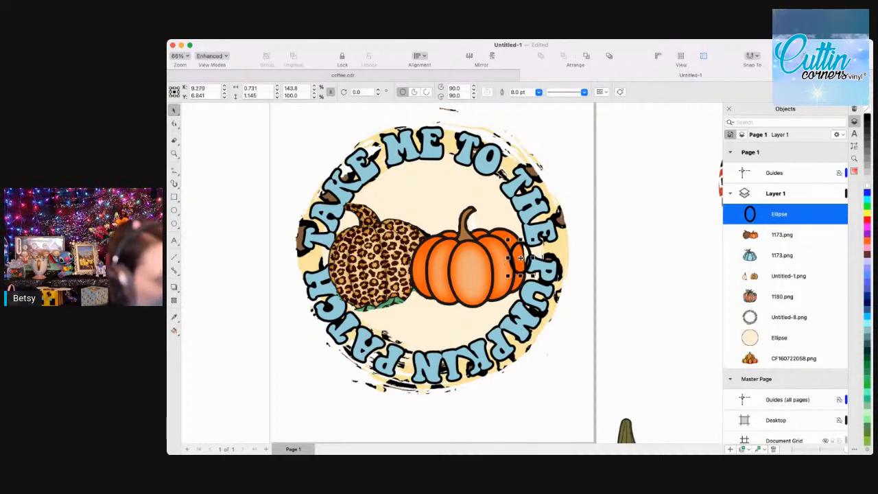
key(Left)
key(Left)
key(Left)
key(Left)
key(Left)
key(Left)
key(Left)
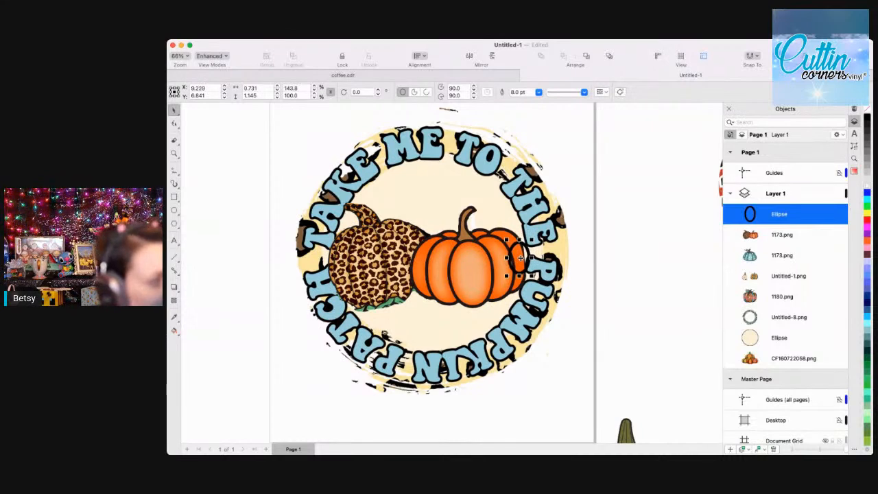
key(Left)
key(Left)
key(Left)
key(Left)
key(Left)
key(Left)
key(Left)
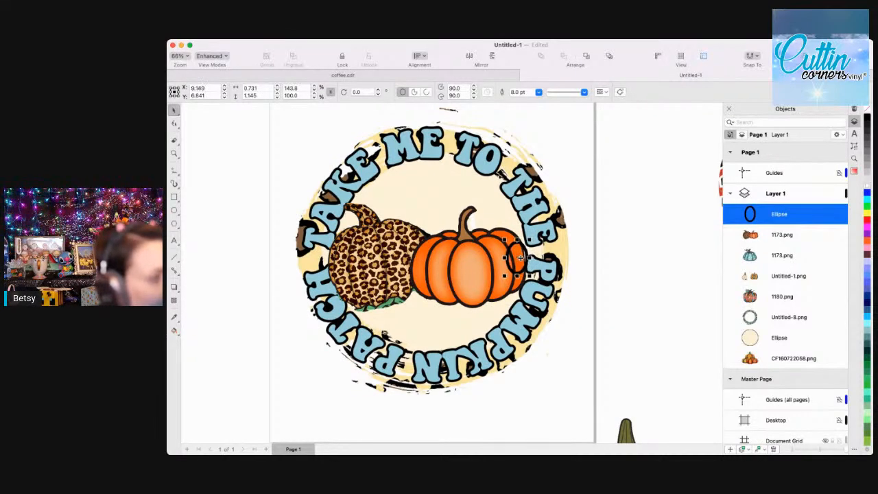
key(Left)
key(Left)
key(Left)
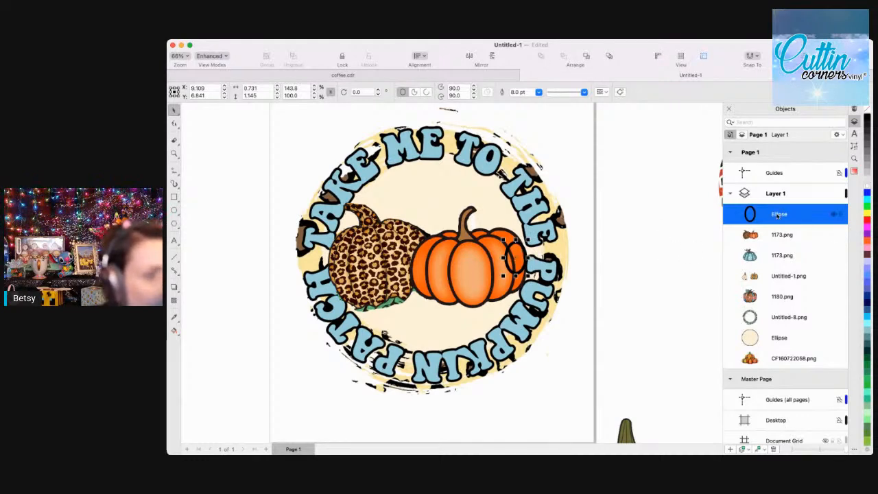
mouse_move(775, 239)
mouse_down()
mouse_move(757, 254)
mouse_move(773, 248)
mouse_up()
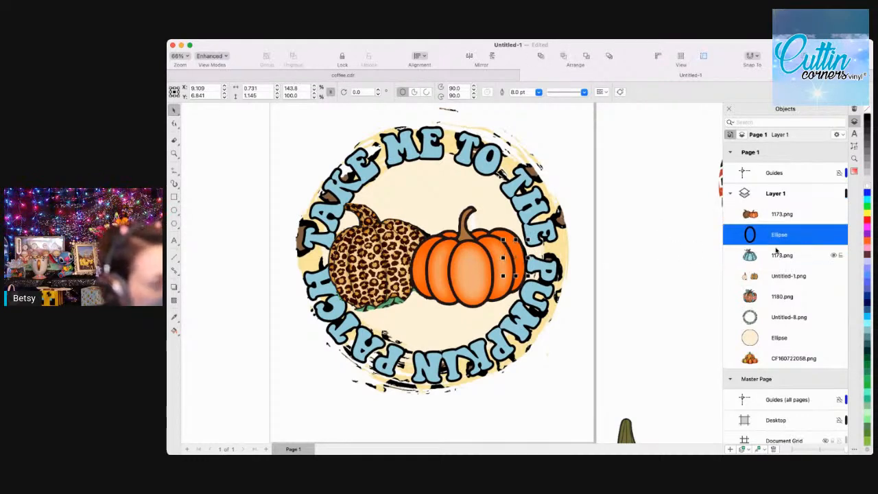
Stretch the ellipse behind the orange pumpkin to about 0.91 by 1.5 and fill it with black.
click(173, 154)
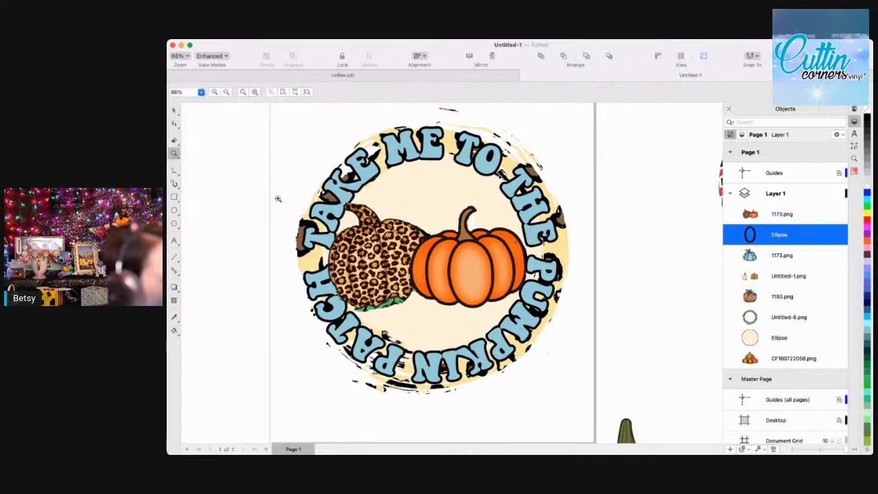
click(516, 274)
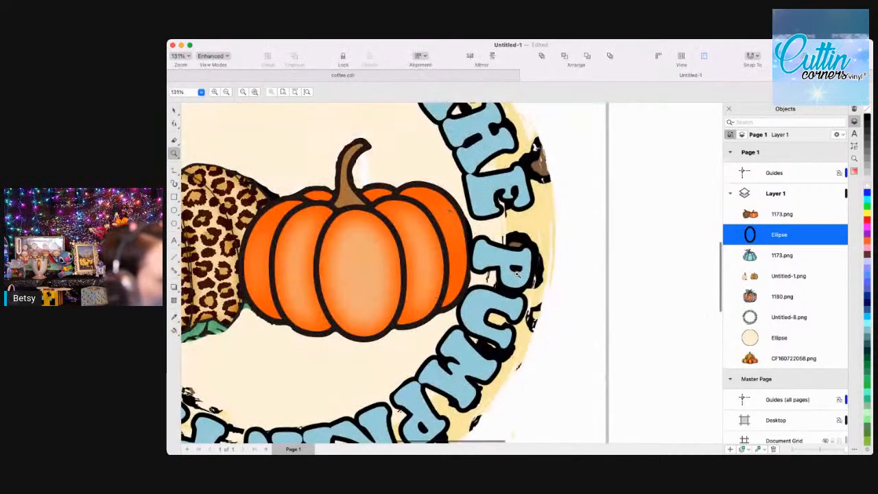
click(516, 275)
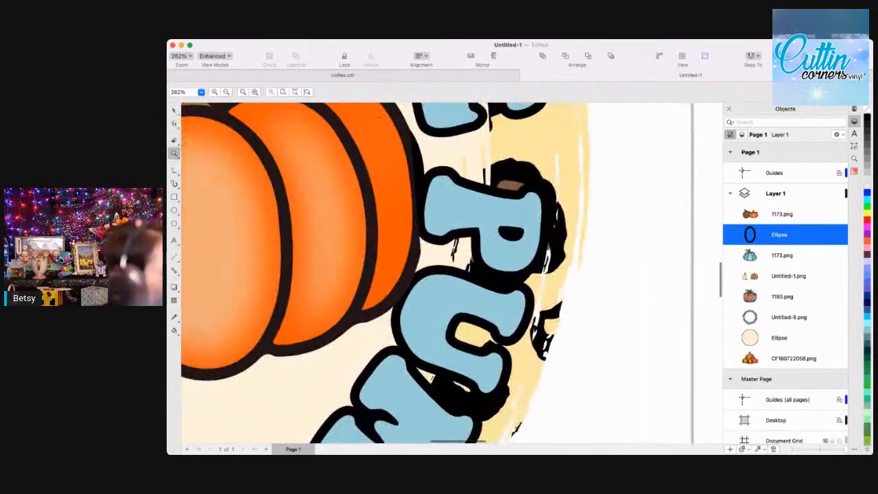
click(174, 111)
drag(378, 243, 379, 284)
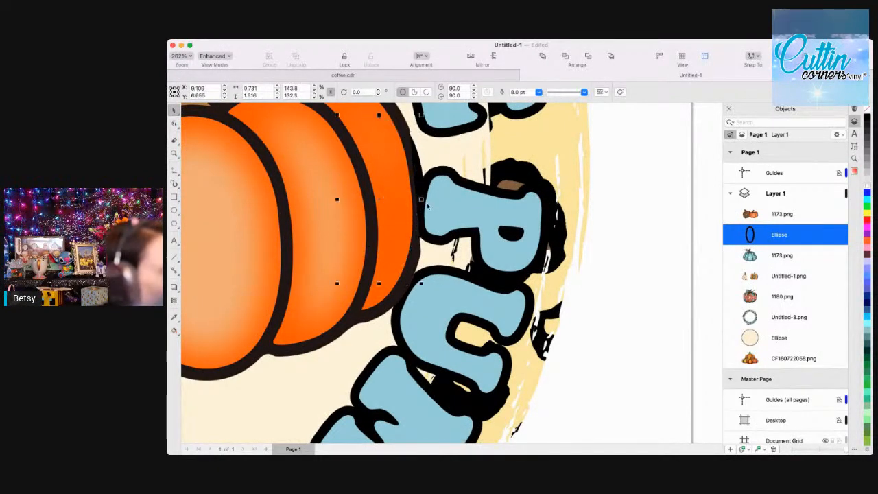
drag(421, 199, 379, 208)
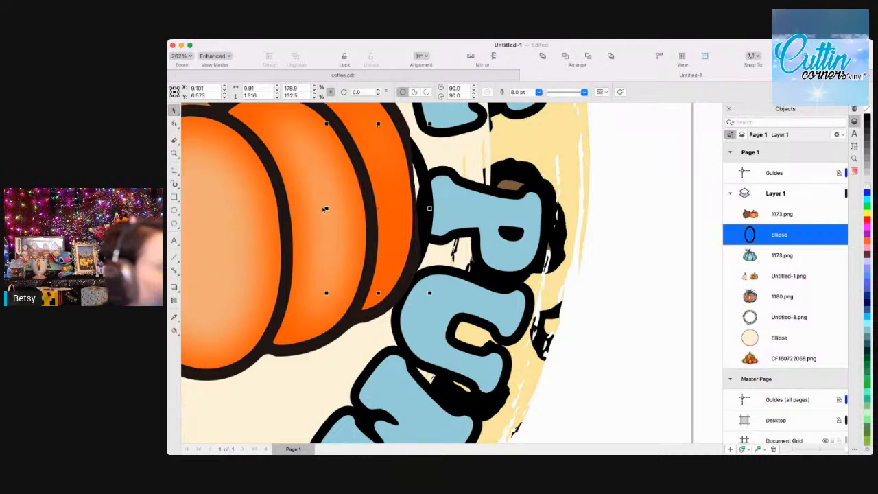
click(866, 116)
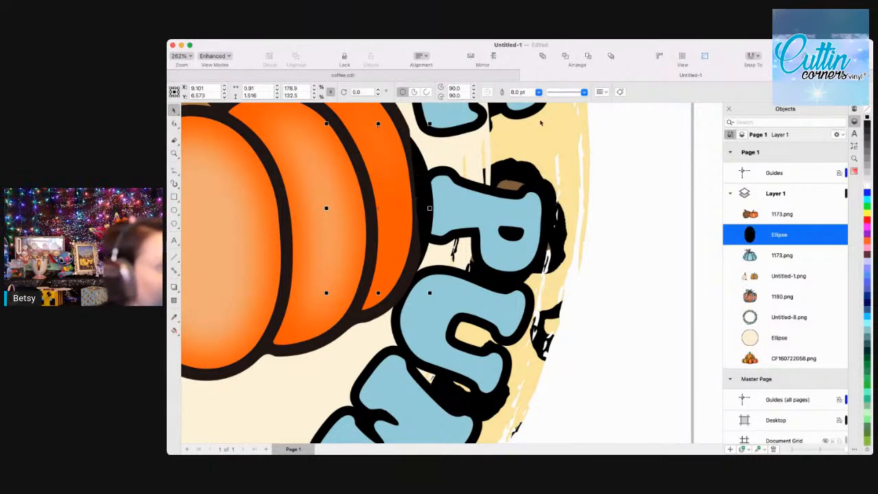
Rotate the black ellipse to about 352.2 degrees and reposition it to follow the orange pumpkin's right edge.
drag(375, 207, 377, 201)
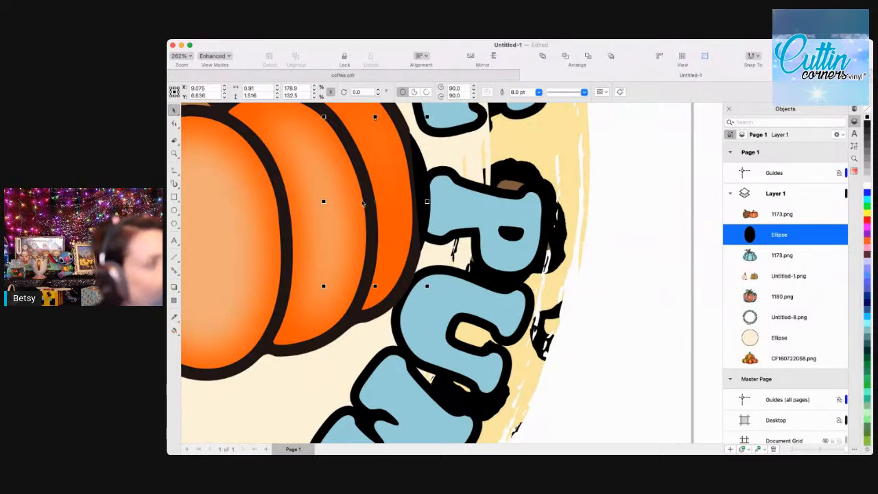
click(371, 201)
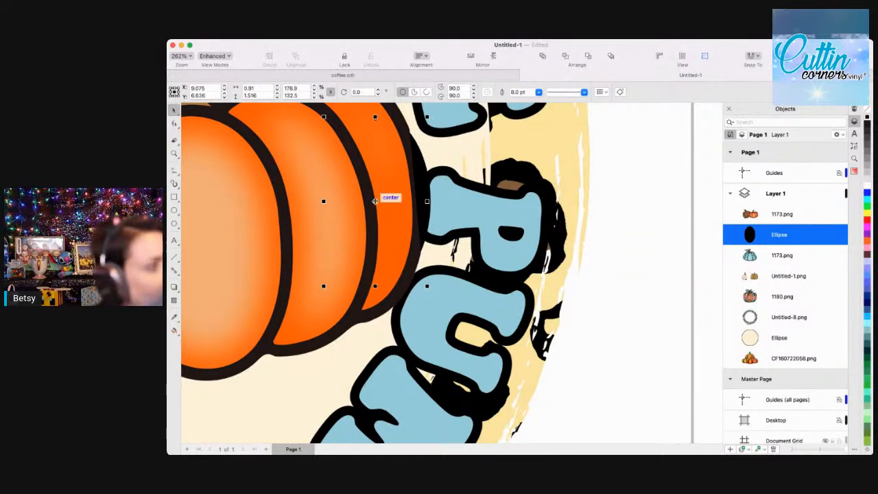
drag(321, 115, 334, 108)
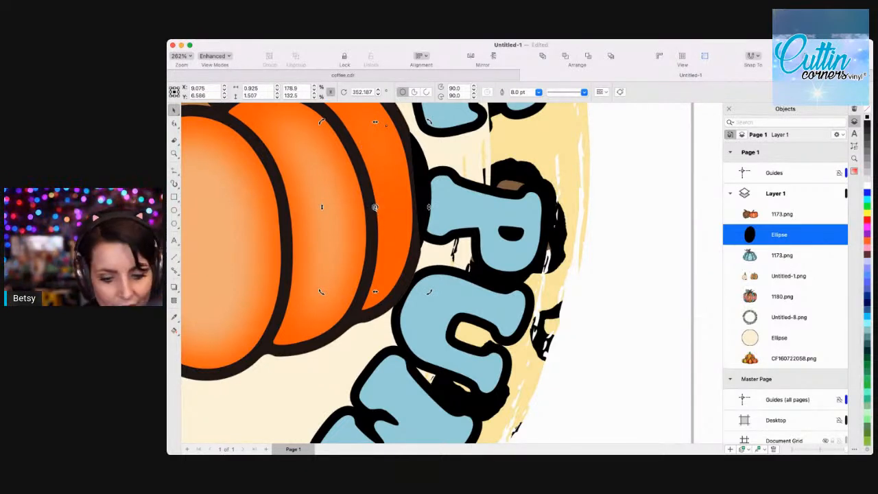
drag(374, 207, 375, 209)
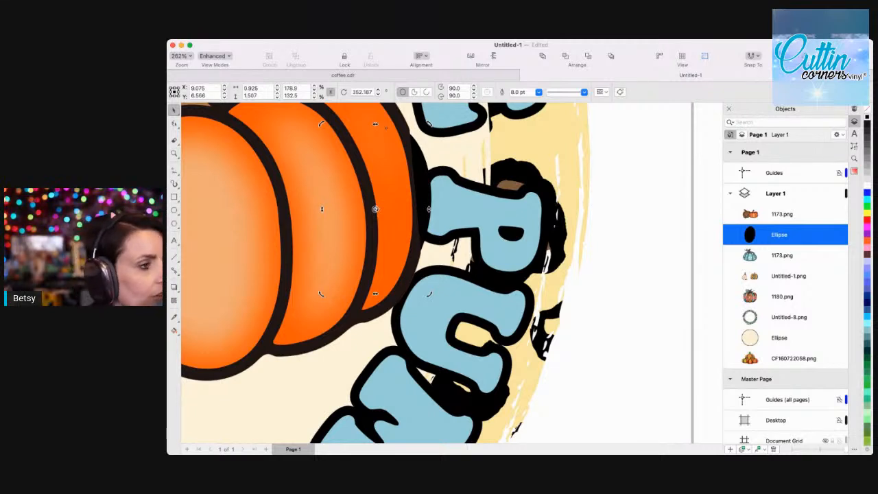
Enlarge the black ellipse to about 0.96 by 1.56 and nudge it slightly downward along the pumpkin's edge.
click(403, 194)
click(419, 189)
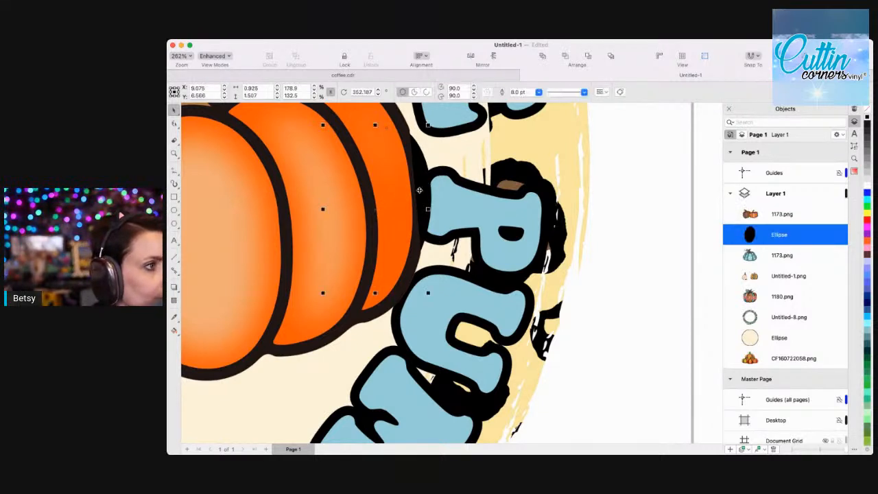
drag(427, 125, 442, 121)
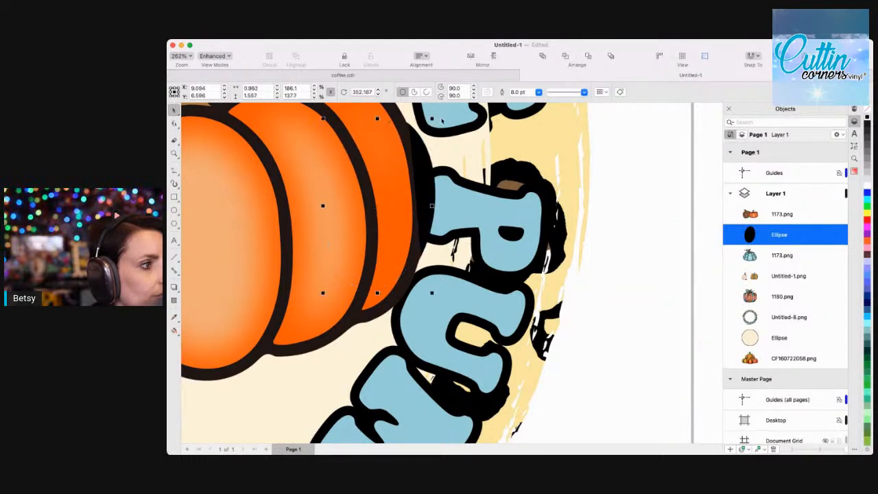
key(Left)
key(Down)
key(Down)
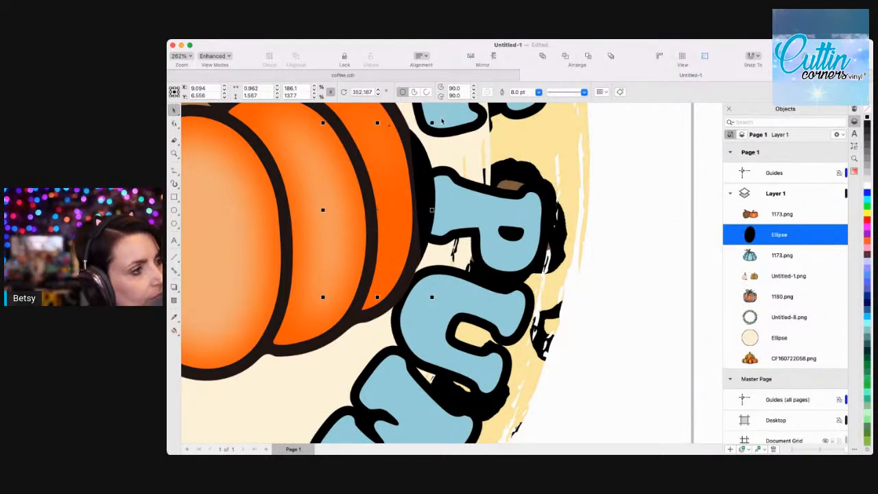
Nudge the black ellipse slightly up and inward along the orange pumpkin's right edge to about X 9.05, Y 6.59.
key(Left)
key(Up)
key(Up)
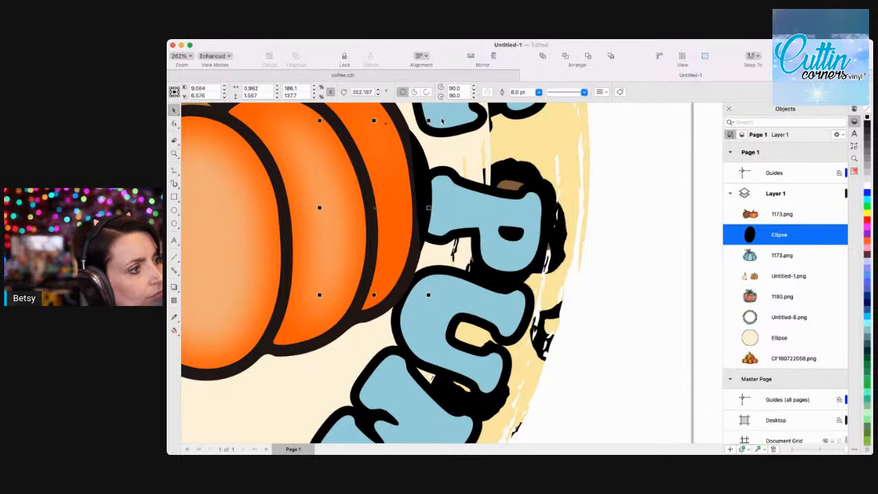
key(Down)
key(Left)
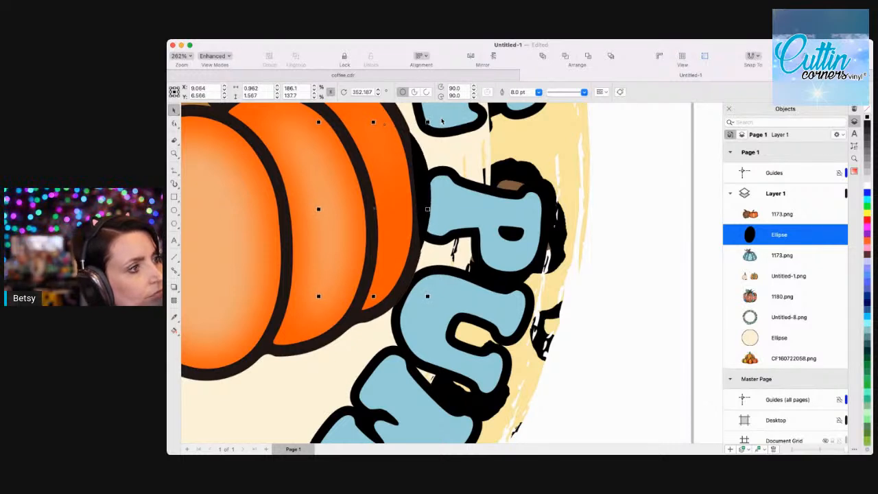
key(Left)
key(Up)
key(Up)
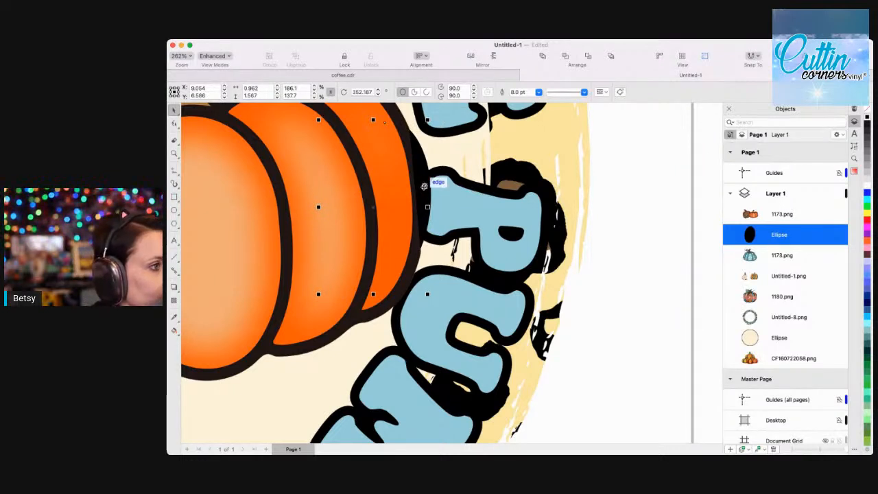
Enlarge the black ellipse to about 1.03 by 1.67 and shift it to about X 9.03, Y 6.52.
drag(427, 293, 440, 306)
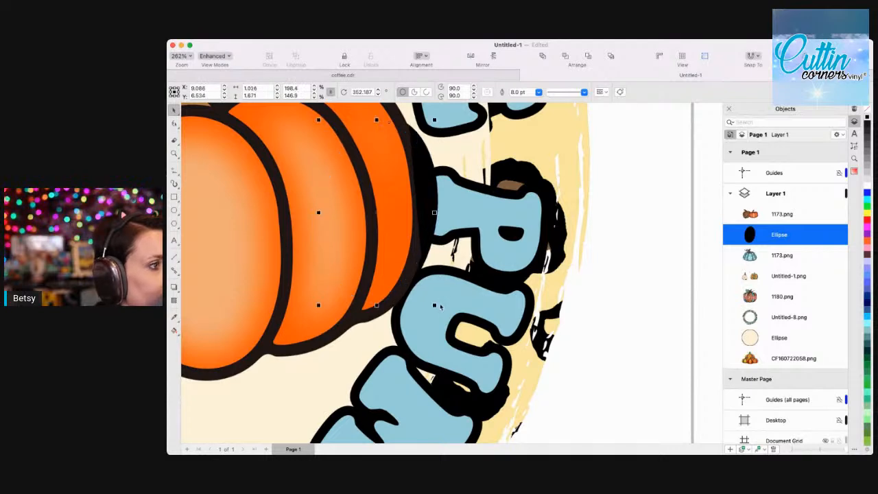
key(Left)
key(Left)
key(Left)
key(Left)
key(Down)
key(Left)
key(Left)
key(Down)
key(Down)
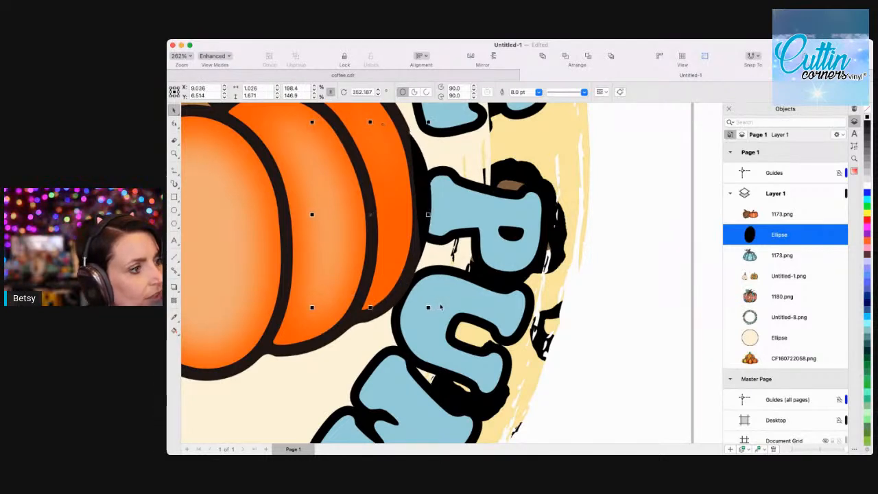
key(Down)
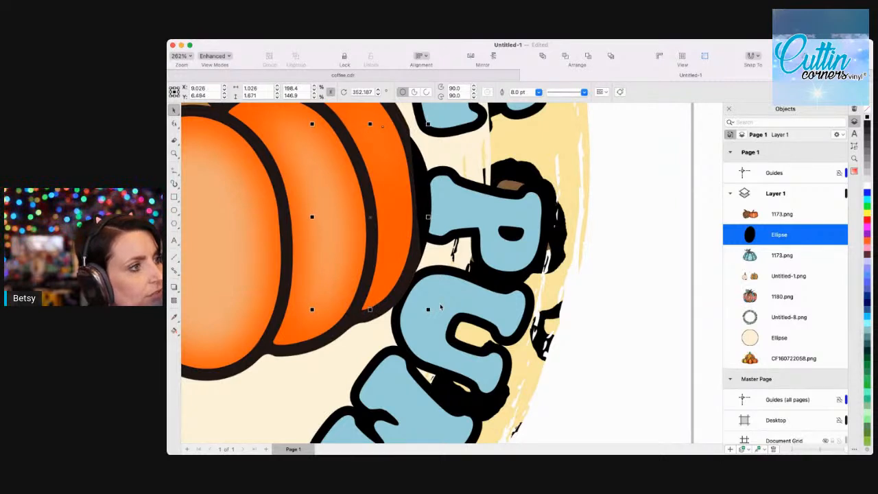
key(Up)
key(Up)
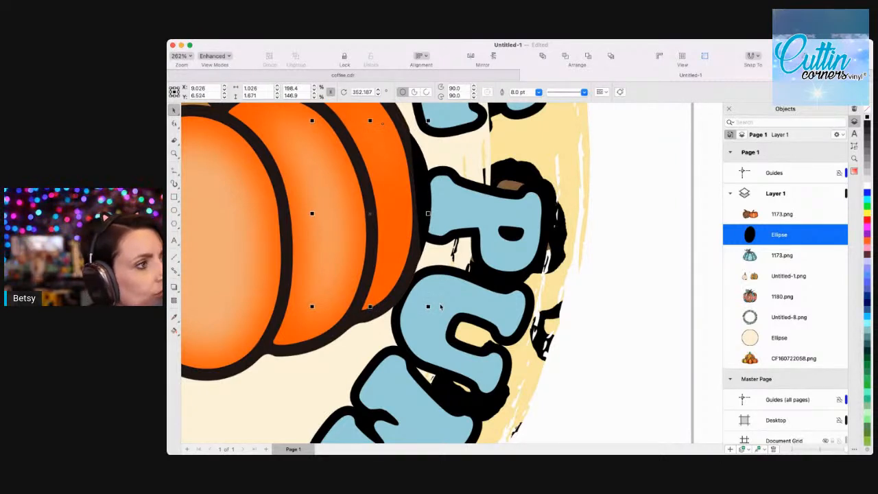
Stretch the black ellipse to a height of about 2.17 and rotate it to about 349.9 degrees behind the orange pumpkin.
mouse_move(369, 120)
mouse_down()
mouse_move(370, 103)
mouse_move(392, 144)
mouse_up()
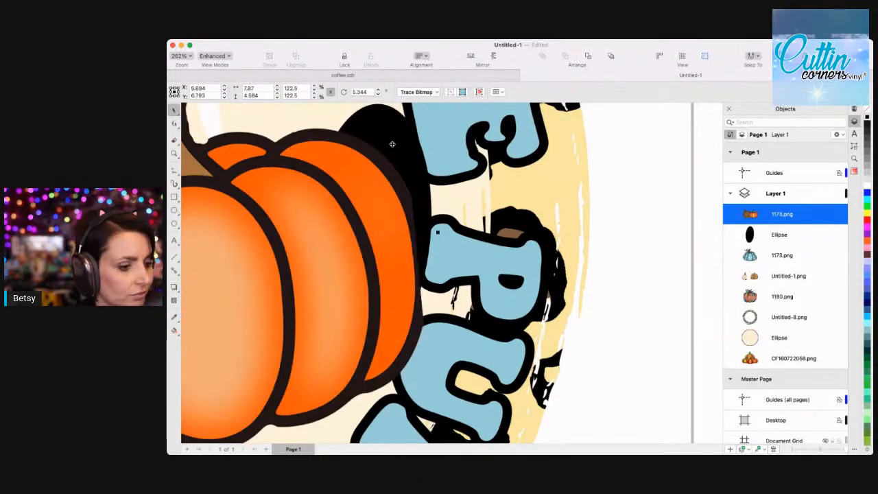
key(super+z)
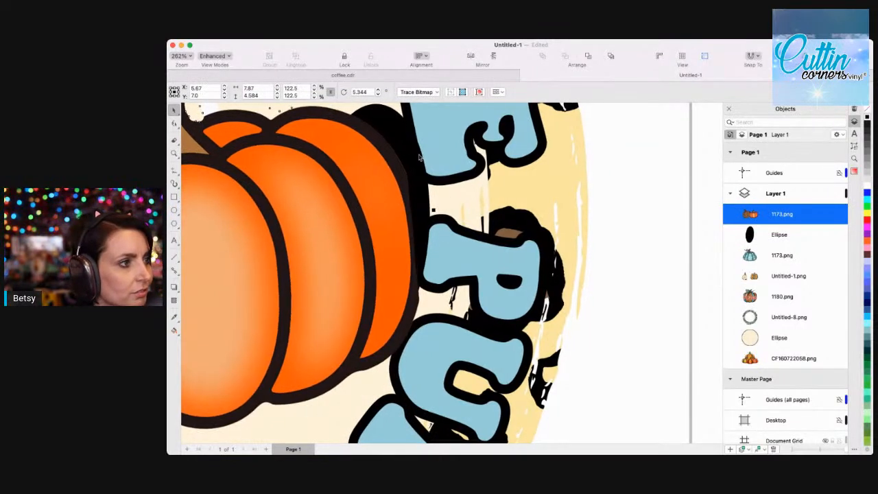
drag(410, 145, 403, 168)
drag(367, 384, 368, 377)
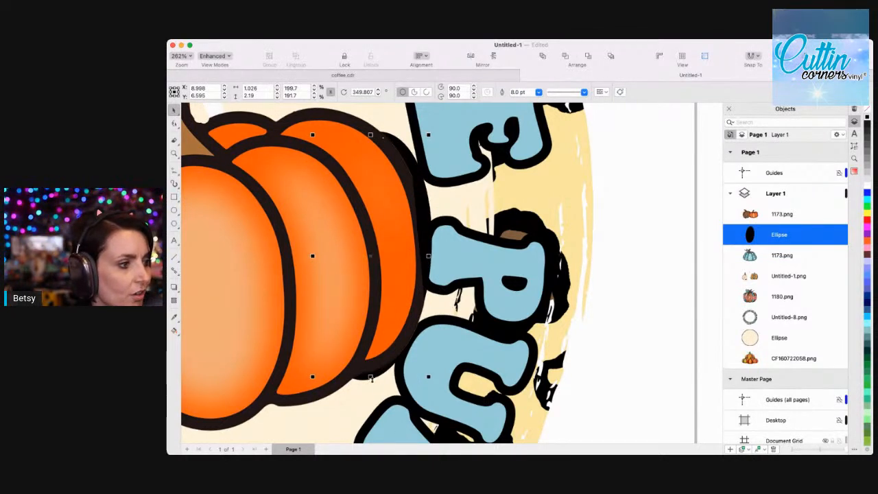
drag(371, 376, 373, 373)
Tuck the black ellipse further behind the orange pumpkin, moving it horizontally to about X 8.91.
key(Left)
key(Left)
key(Left)
key(Left)
key(Left)
key(Left)
key(Left)
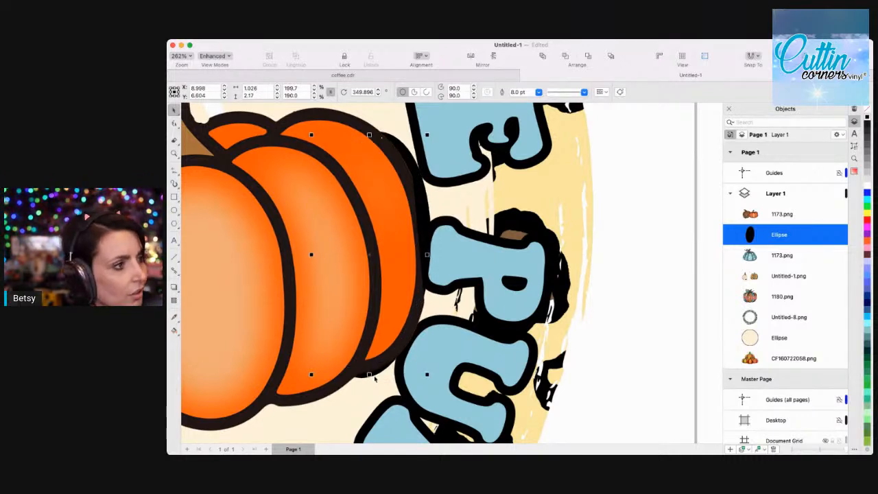
key(Left)
key(Left)
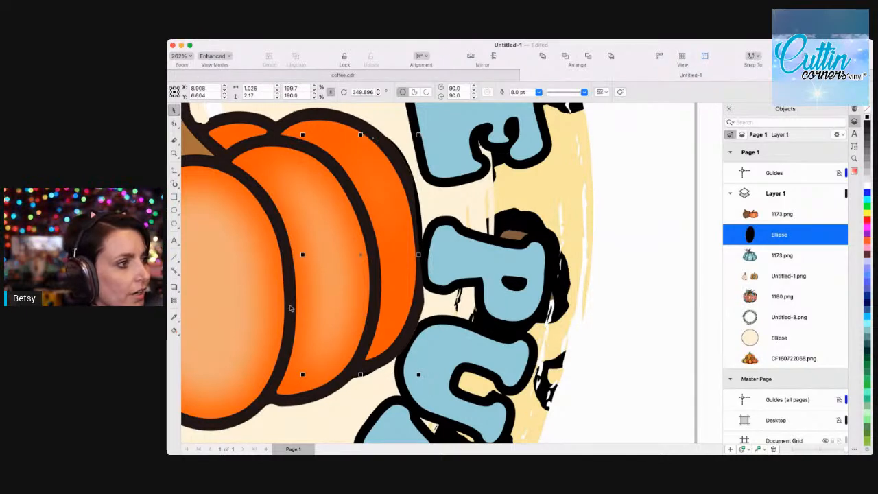
Widen the black ellipse to about 1.67 and rotate it to about 19.1 degrees.
drag(302, 254, 241, 254)
drag(419, 254, 428, 255)
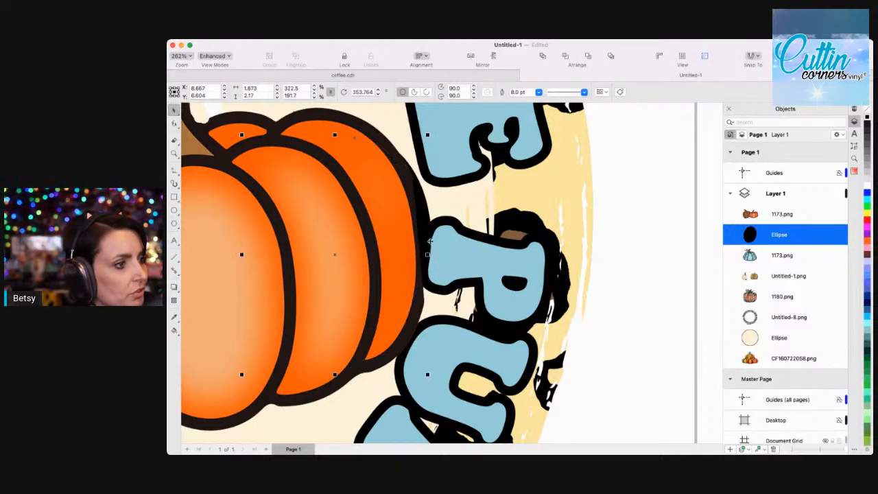
click(334, 252)
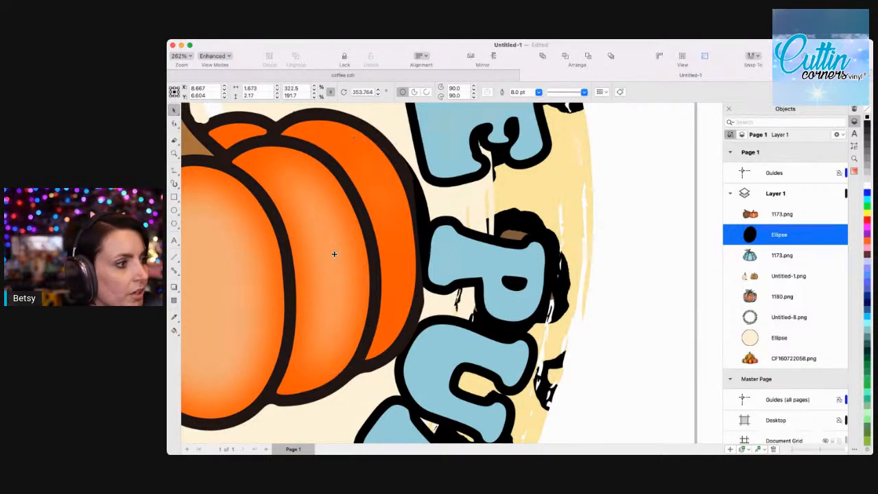
drag(426, 376, 495, 336)
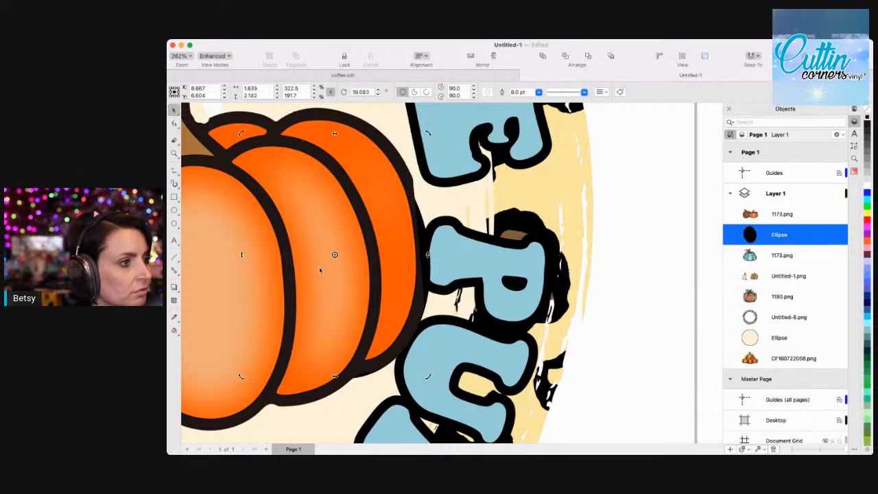
Position the rotated ellipse along the orange pumpkin's right edge at about X 8.69, Y 6.73.
drag(334, 253, 345, 248)
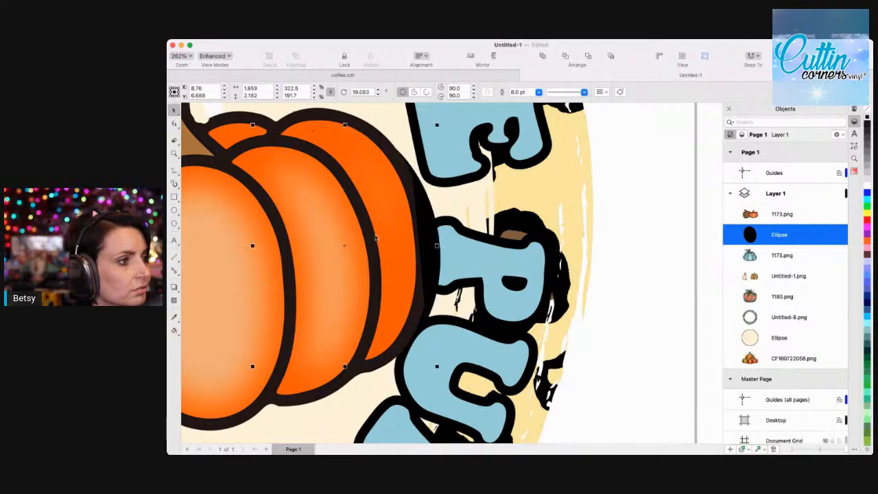
drag(431, 230, 433, 227)
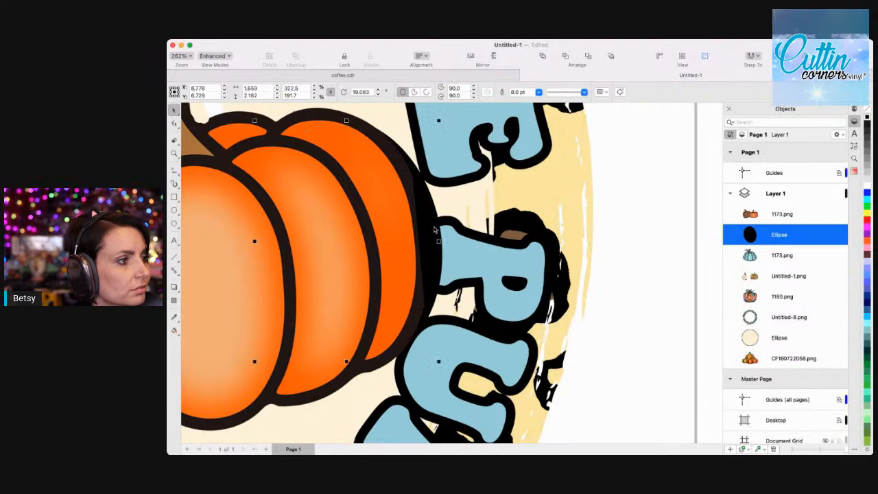
key(Left)
key(Left)
key(Left)
key(Left)
key(Left)
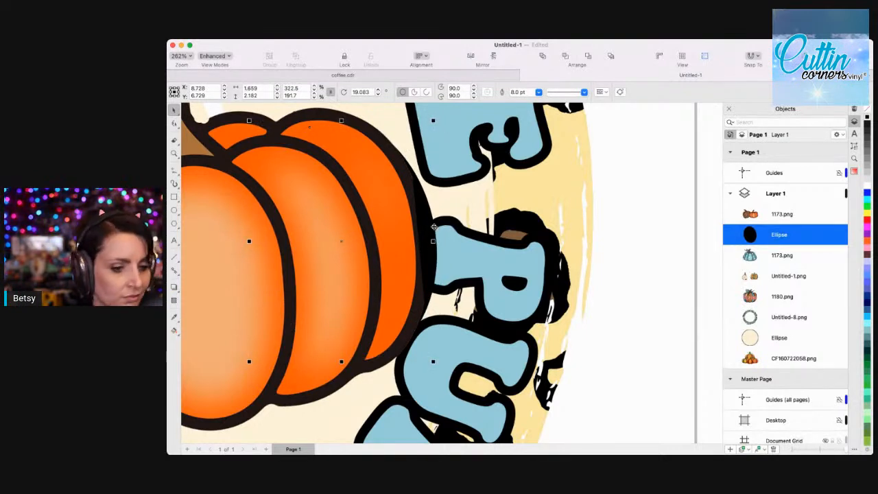
key(Left)
key(Left)
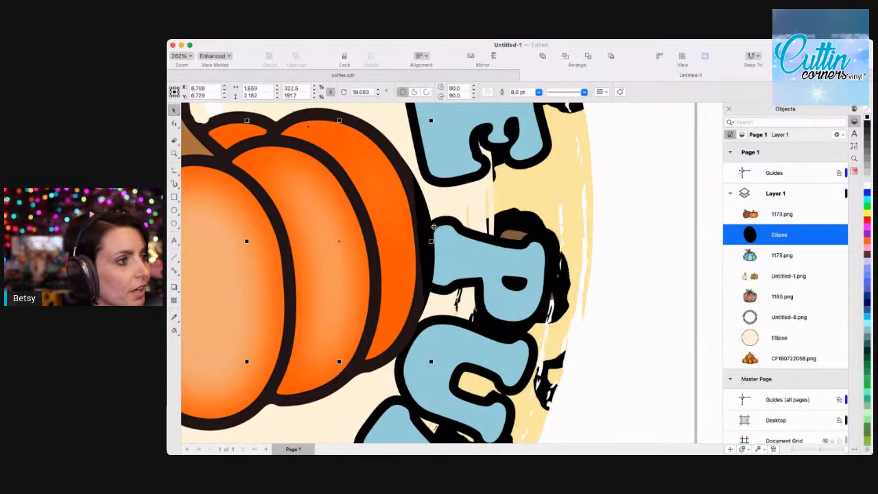
click(361, 228)
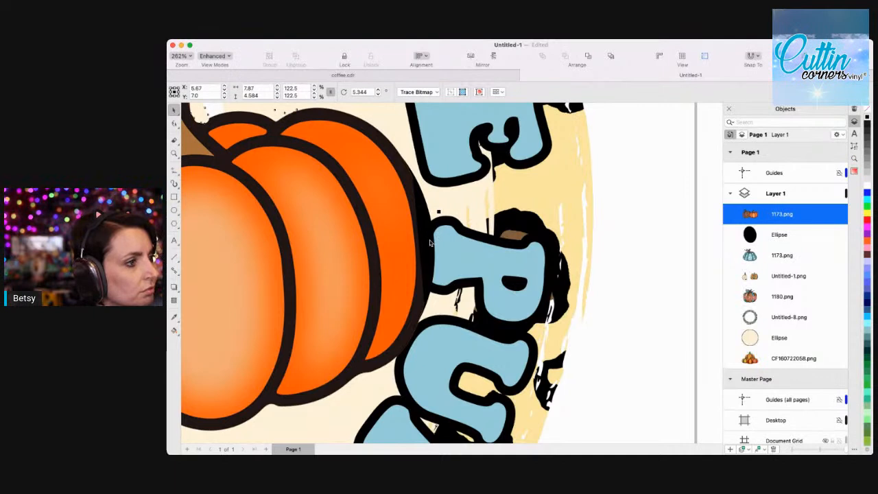
click(430, 241)
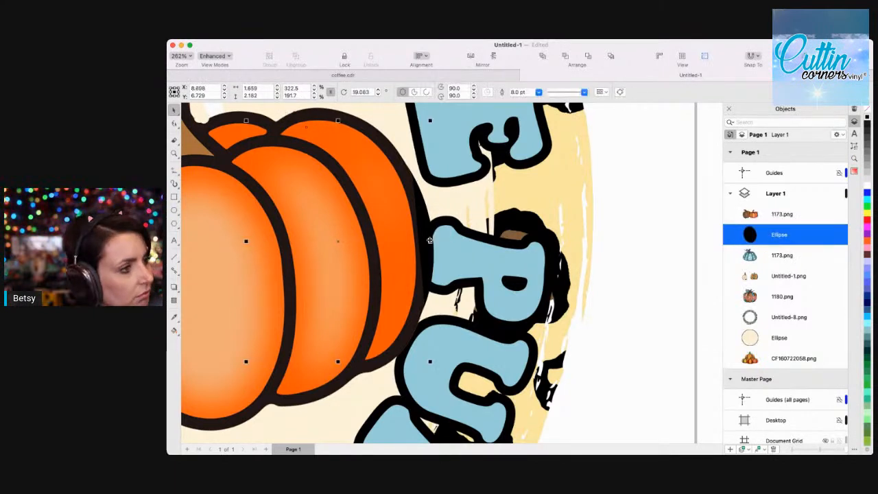
key(Left)
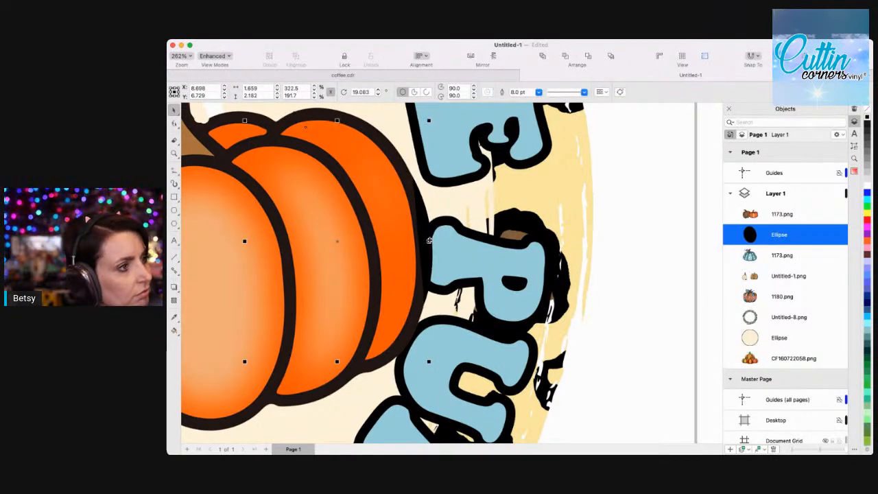
key(Left)
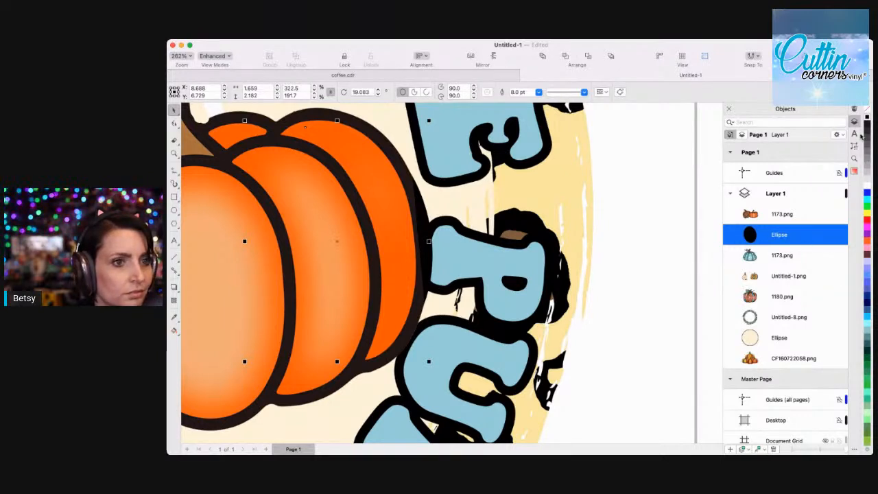
Recolor the ellipse with the dark tone #211816 sampled from the orange pumpkin's outline.
click(855, 172)
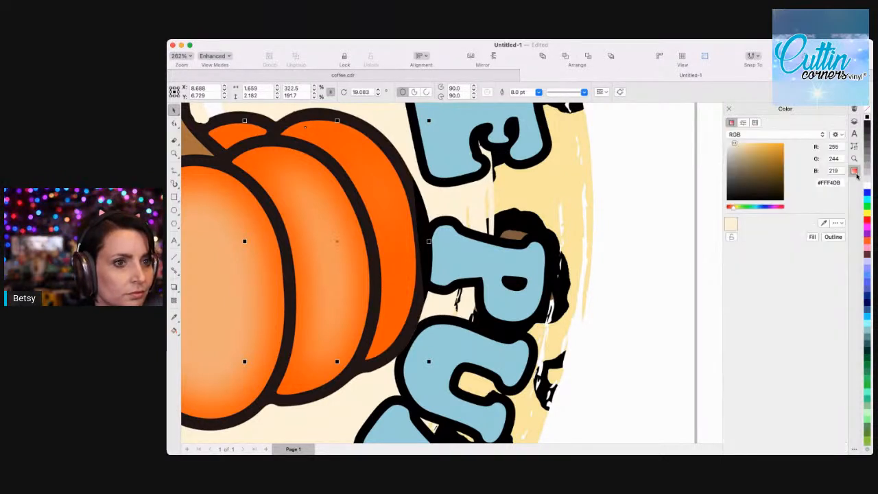
click(824, 223)
click(374, 260)
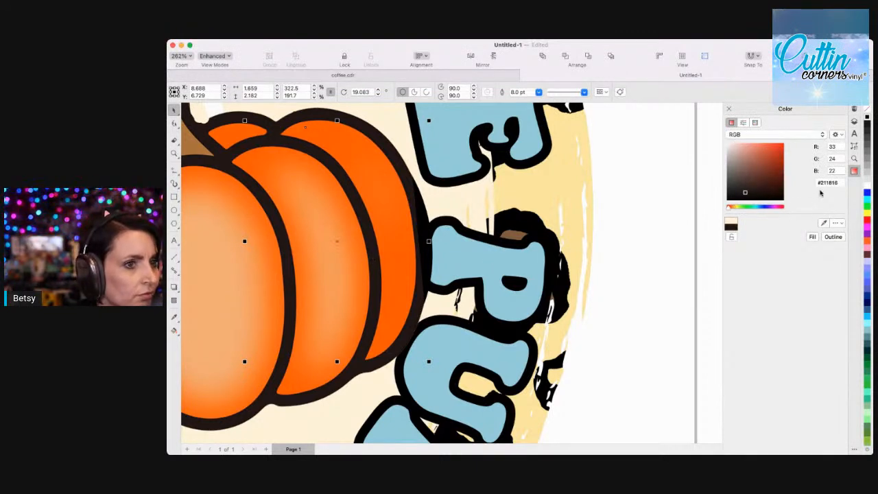
click(831, 239)
Place a copy of the dark ellipse at the orange pumpkin's lower-left edge, about X 5.90, Y 6.37, beneath the pumpkin image.
scroll(555, 245, left, 5)
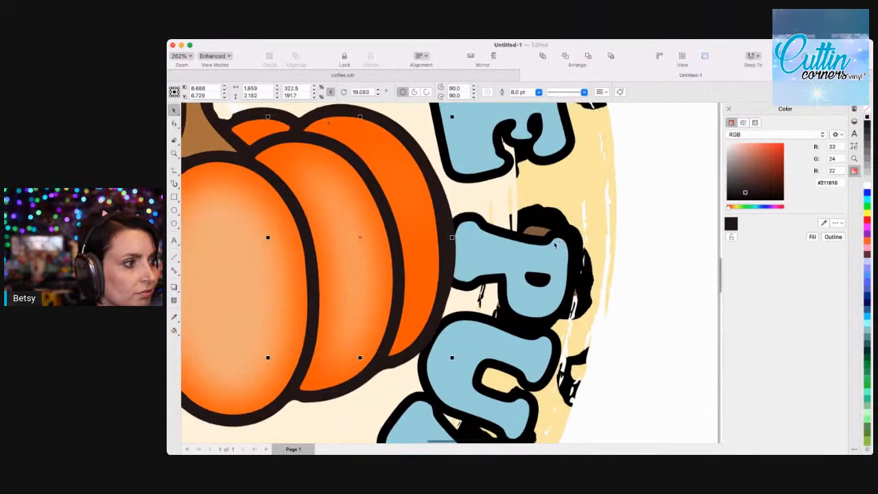
scroll(555, 245, down, 3)
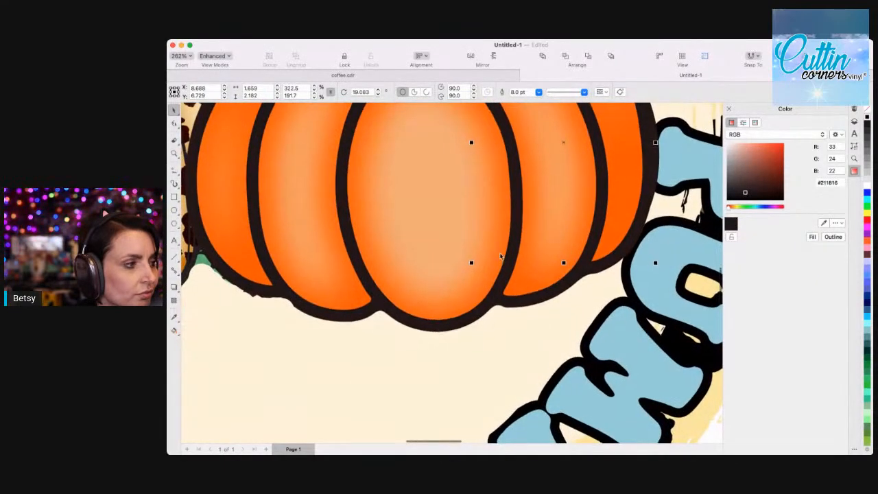
scroll(501, 256, up, 3)
scroll(499, 256, right, 3)
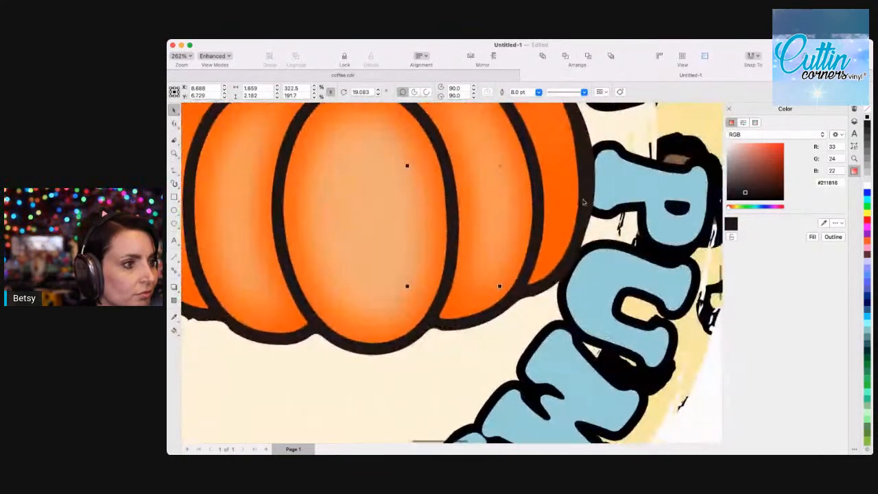
click(853, 121)
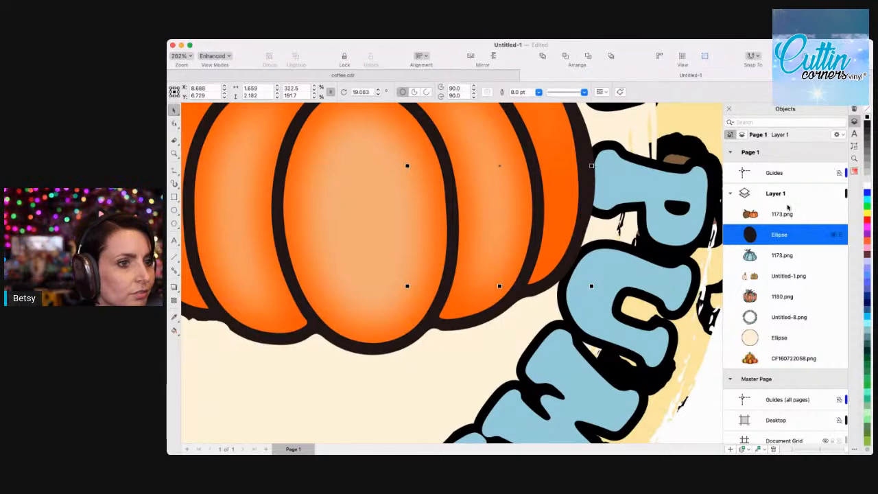
scroll(418, 221, down, 3)
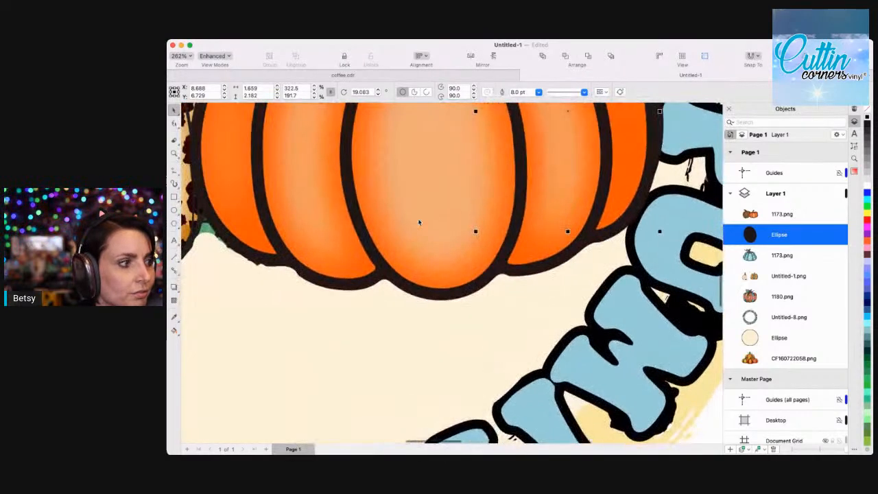
click(418, 219)
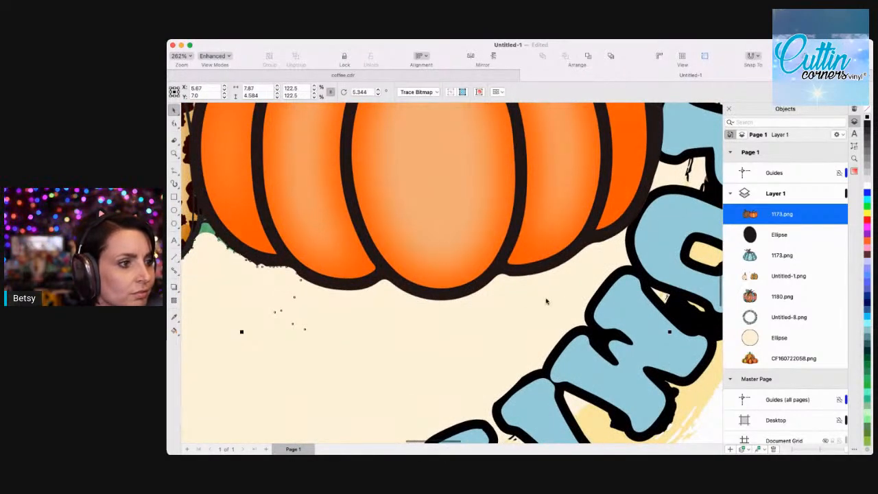
scroll(542, 299, right, 5)
scroll(549, 298, right, 3)
click(575, 300)
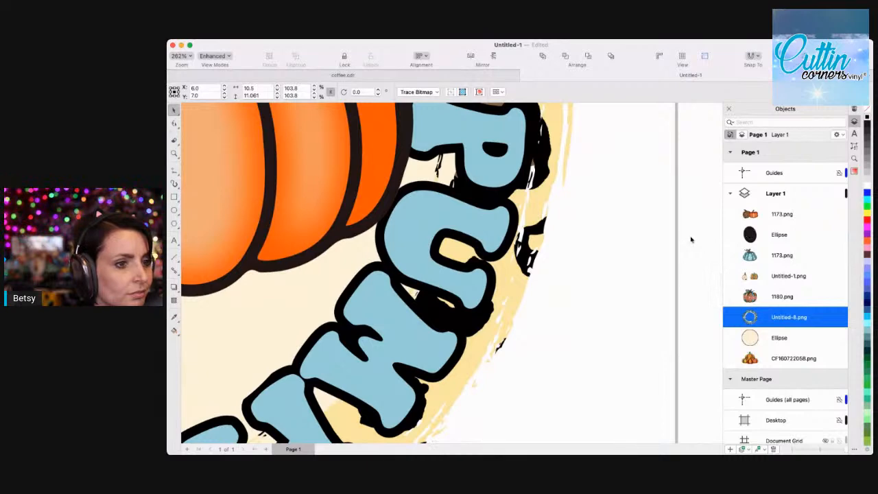
key(super+v)
scroll(632, 292, left, 13)
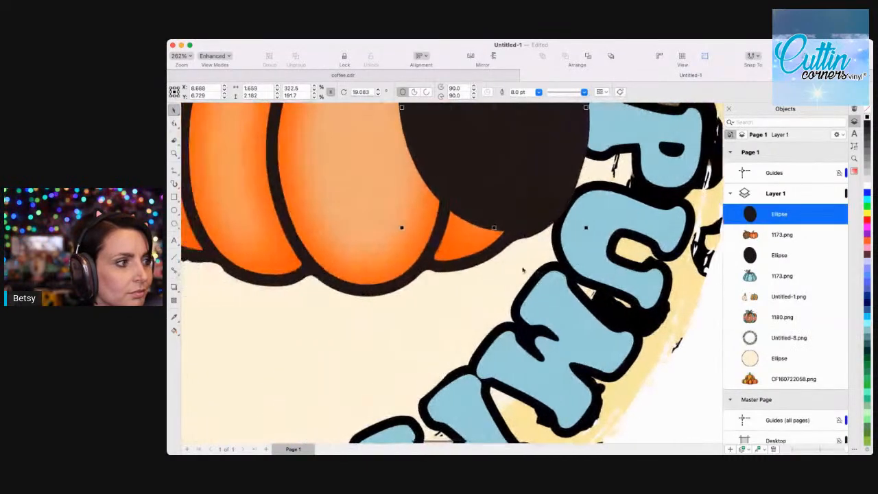
drag(664, 154, 392, 190)
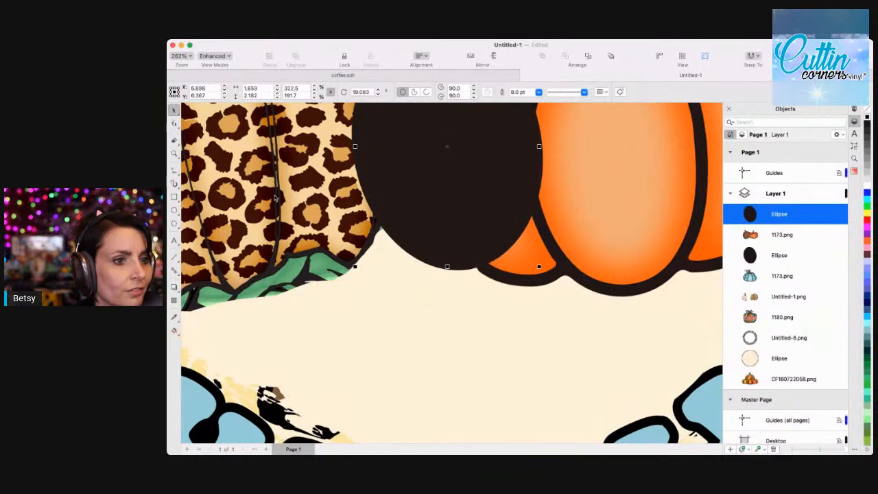
drag(790, 214, 786, 239)
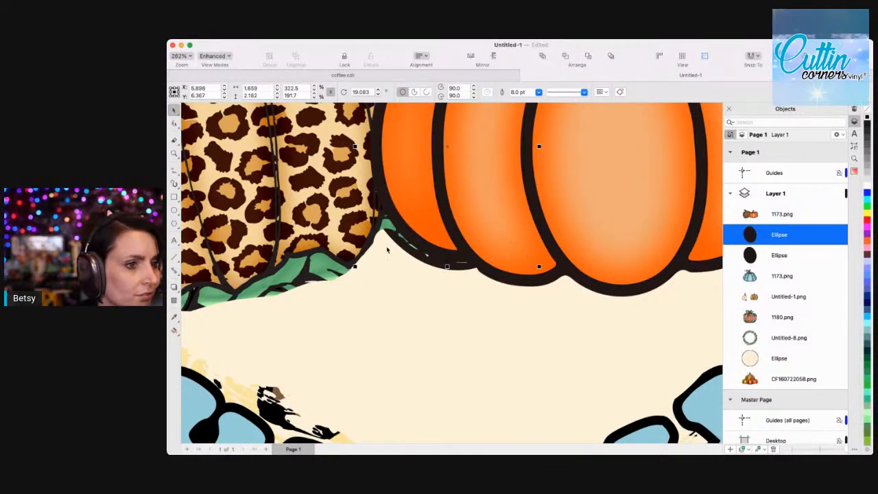
Nudge the dark ellipse behind the orange pumpkin's lower-left edge to about X 5.92, Y 6.37.
key(Tab)
key(Tab)
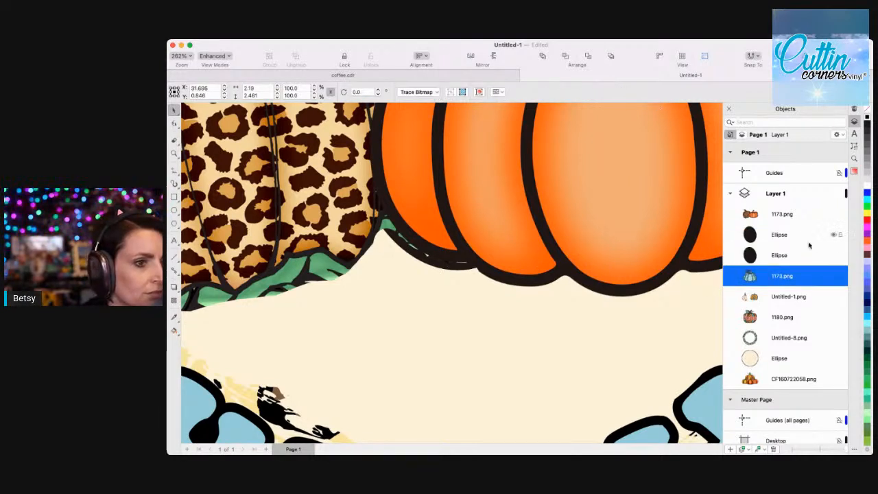
click(768, 235)
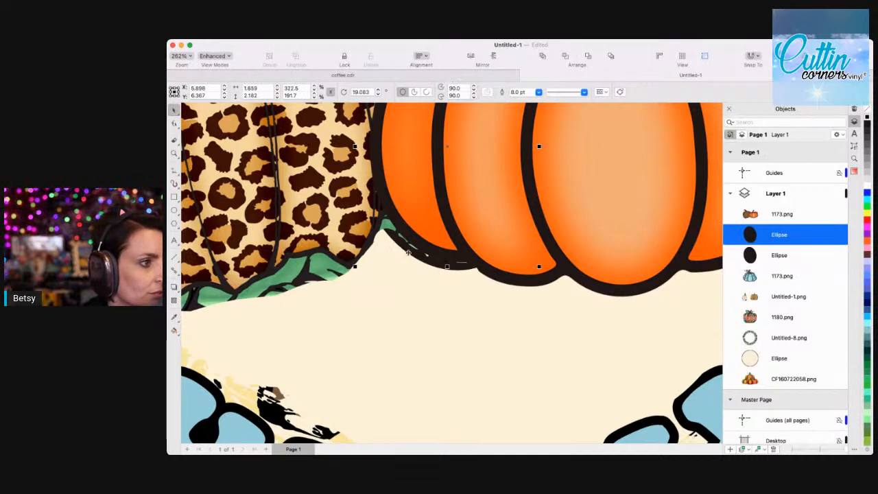
drag(409, 253, 412, 252)
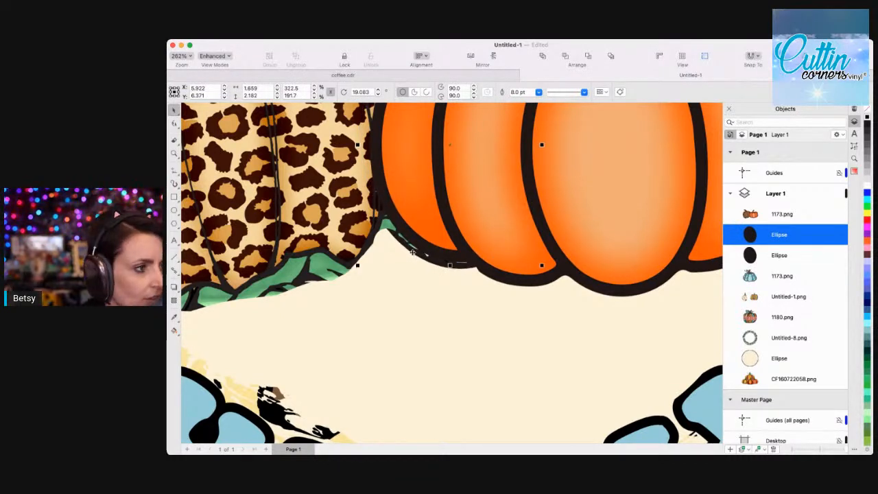
key(Up)
key(Down)
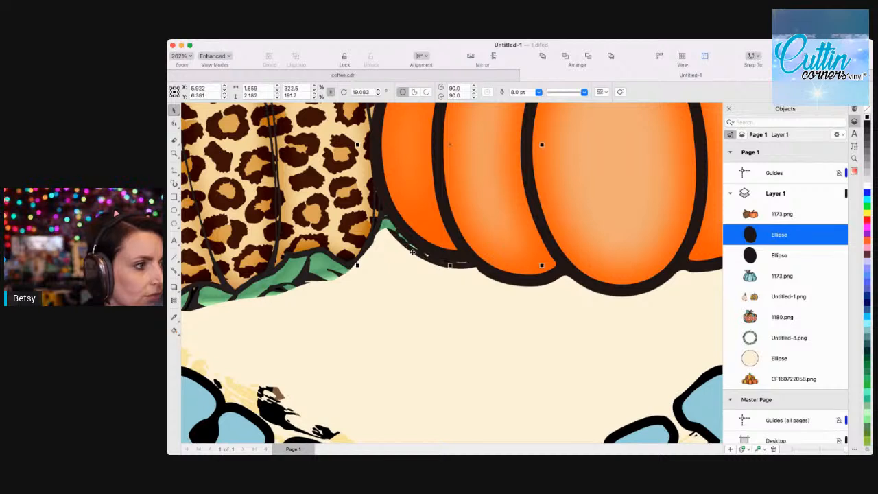
key(Left)
key(Up)
key(Right)
key(Down)
key(Right)
key(Down)
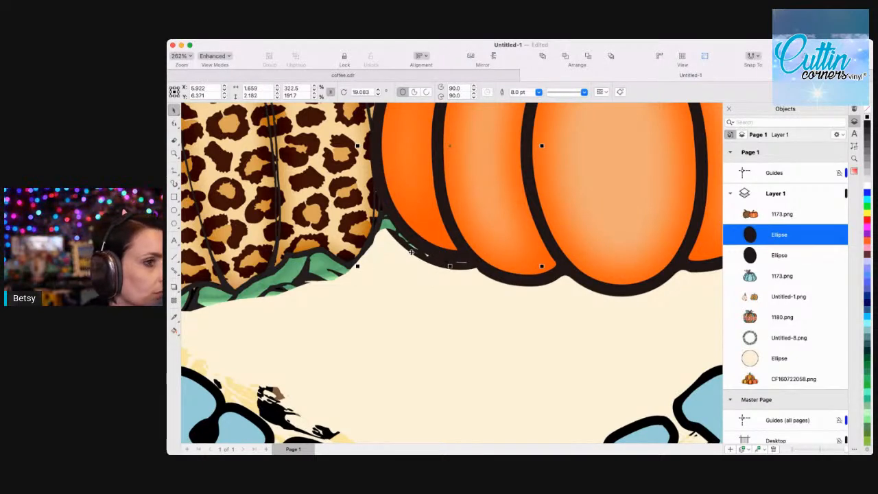
Erase stray flecks along the orange pumpkin's lower-left outline in the top 1173.png image with a 0.1" eraser.
click(763, 216)
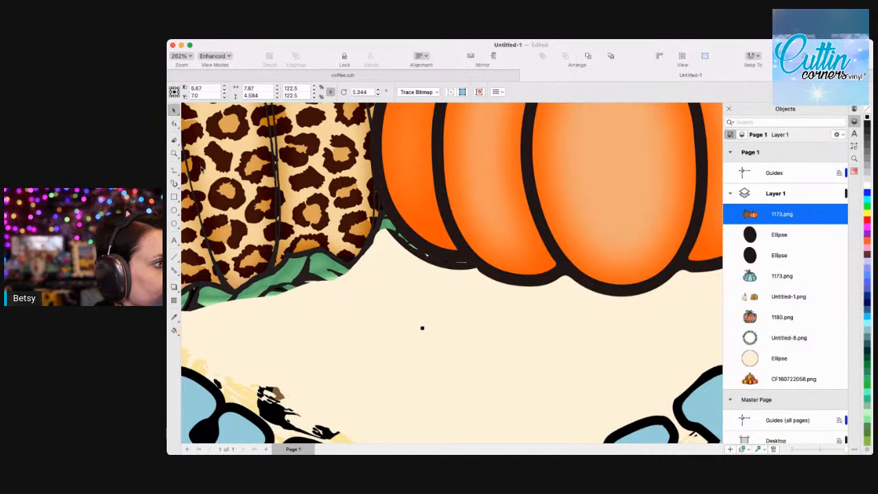
key(x)
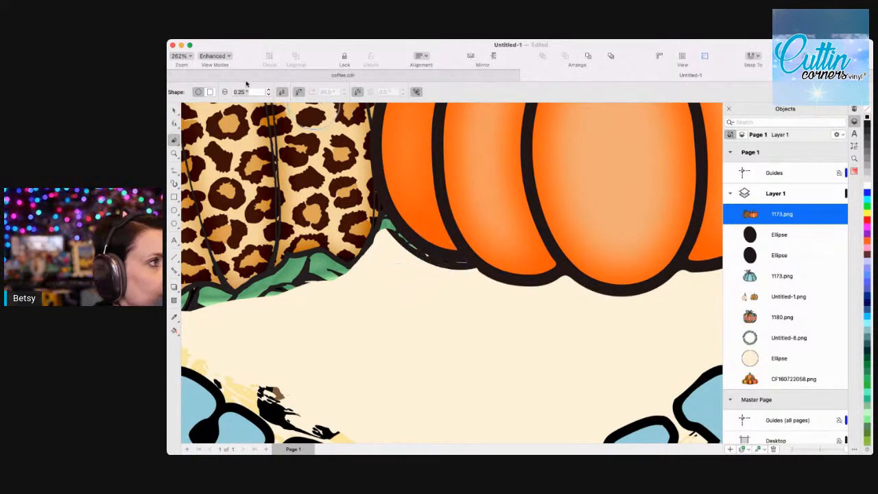
click(255, 91)
text(0.1)
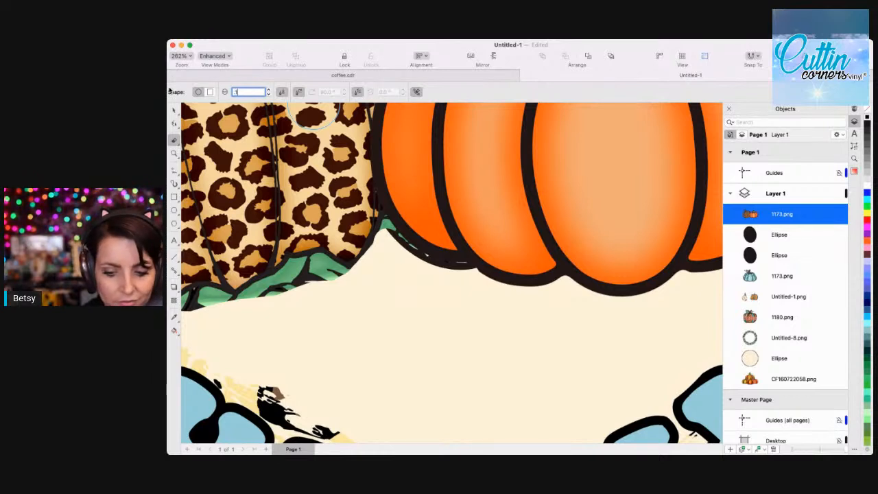
key(Return)
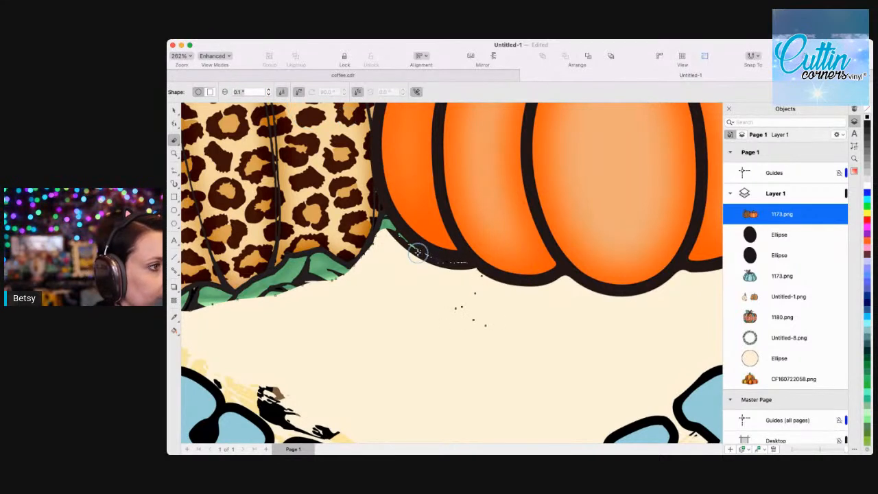
mouse_move(446, 257)
mouse_down()
mouse_move(461, 263)
mouse_move(439, 255)
mouse_move(450, 254)
mouse_up()
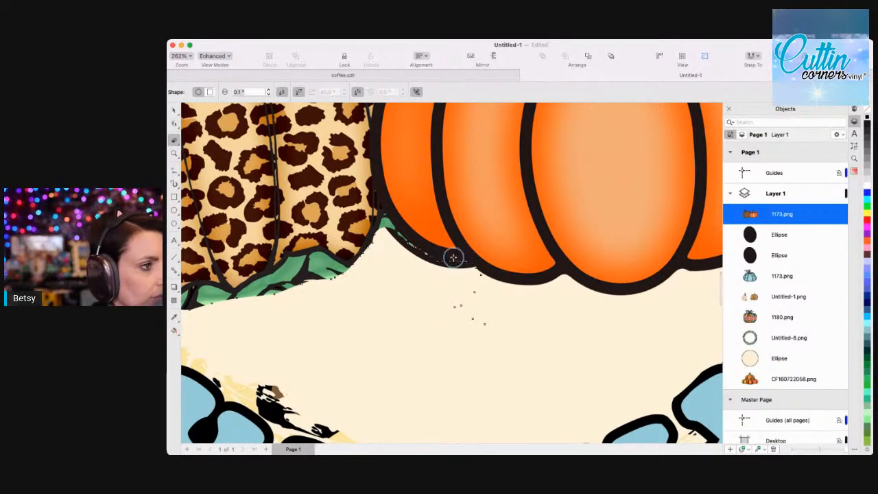
Reduce the eraser to 0.05" and erase the leftover green leaf and flecks along the orange pumpkin's lower-left outline.
double_click(245, 92)
key(BackSpace)
text(0.05)
key(Return)
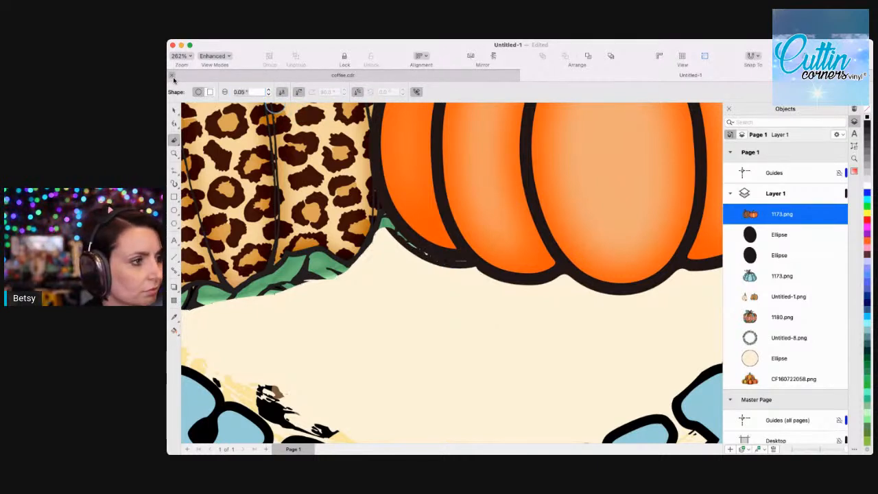
mouse_move(460, 261)
mouse_down()
mouse_move(424, 253)
mouse_move(466, 265)
mouse_move(398, 243)
mouse_move(394, 228)
mouse_move(447, 260)
mouse_up()
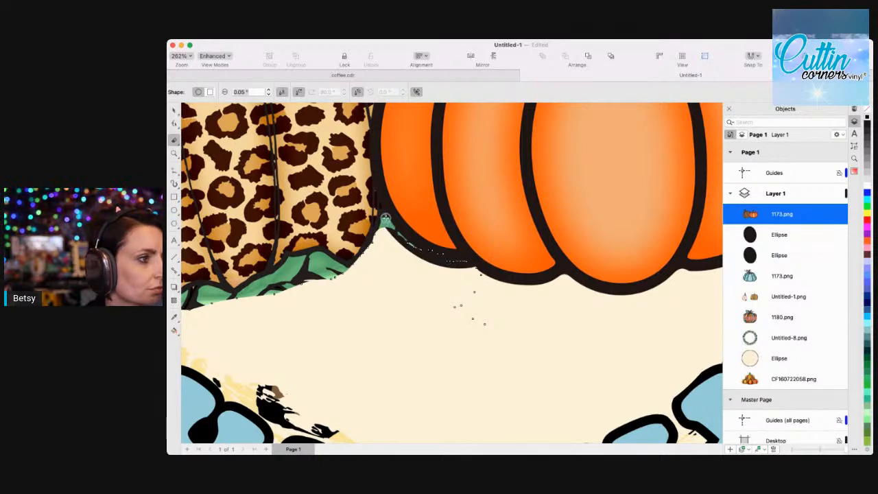
mouse_move(392, 218)
mouse_down()
mouse_move(433, 254)
mouse_move(464, 260)
mouse_move(414, 243)
mouse_up()
drag(464, 260, 430, 251)
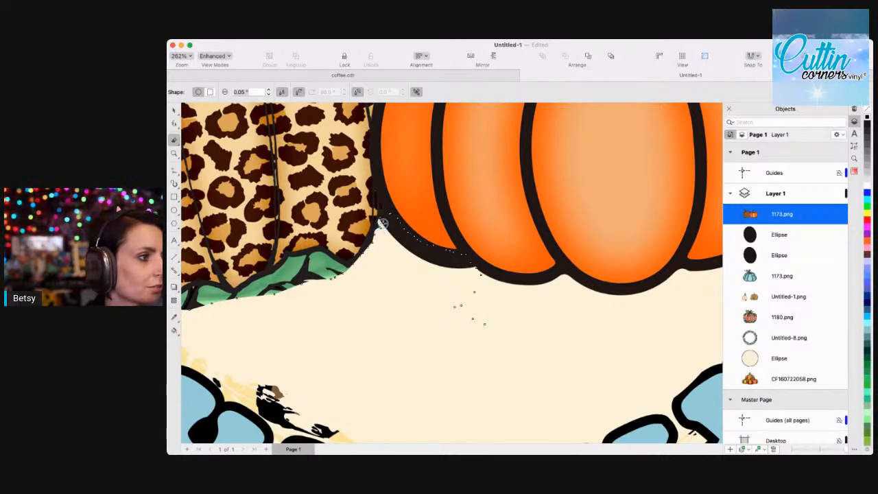
drag(380, 226, 369, 253)
mouse_move(466, 263)
mouse_down()
mouse_move(476, 264)
mouse_move(456, 257)
mouse_move(504, 270)
mouse_up()
click(173, 110)
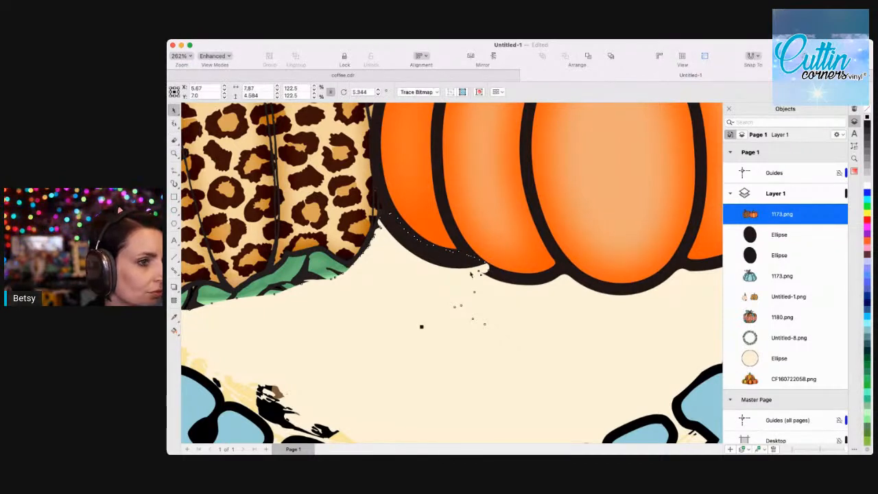
Shift the lower-left dark ellipse to about X 5.89, Y 6.34 behind the erased part of the pumpkin's outline.
click(780, 254)
key(Tab)
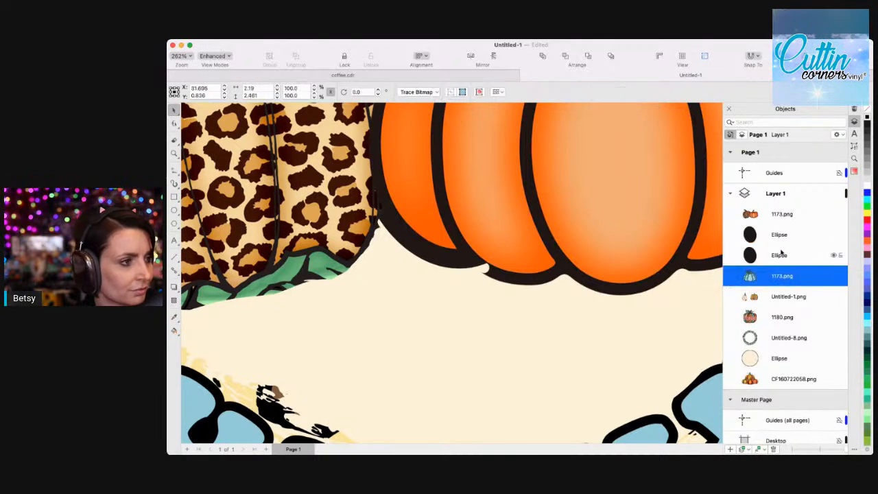
click(440, 268)
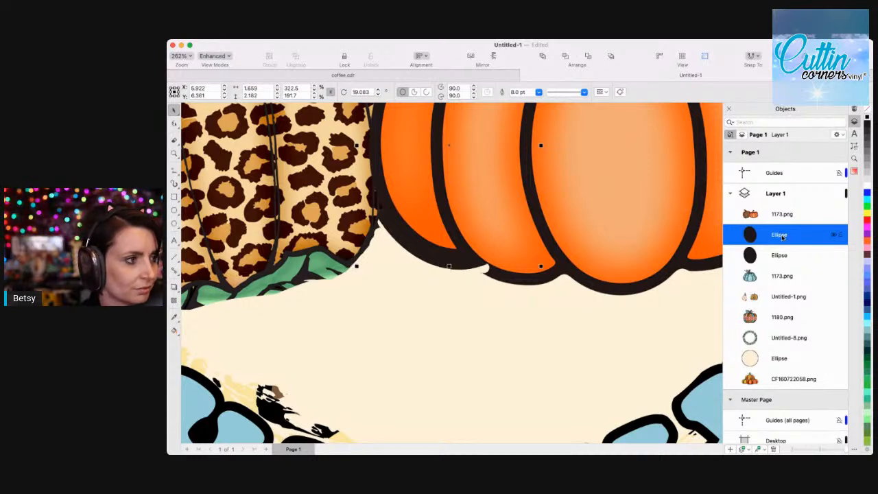
key(Left)
key(Left)
key(Left)
key(Left)
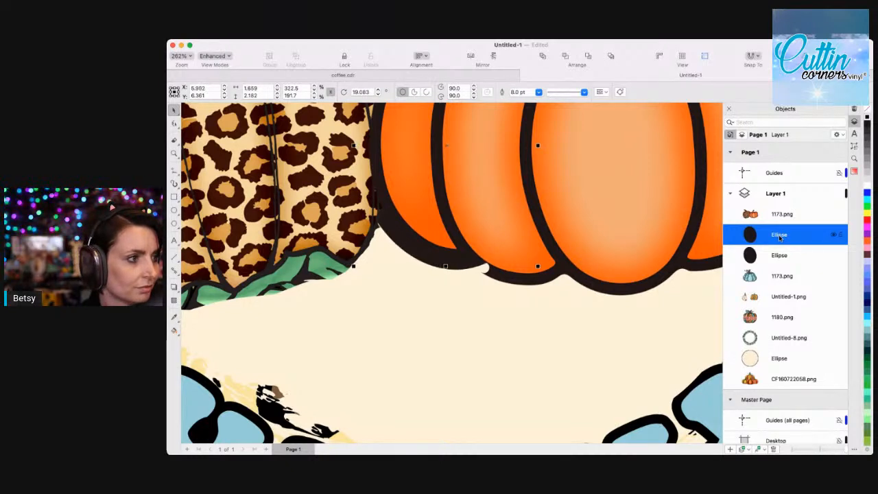
key(Left)
key(Left)
key(Down)
key(Down)
key(Down)
key(Down)
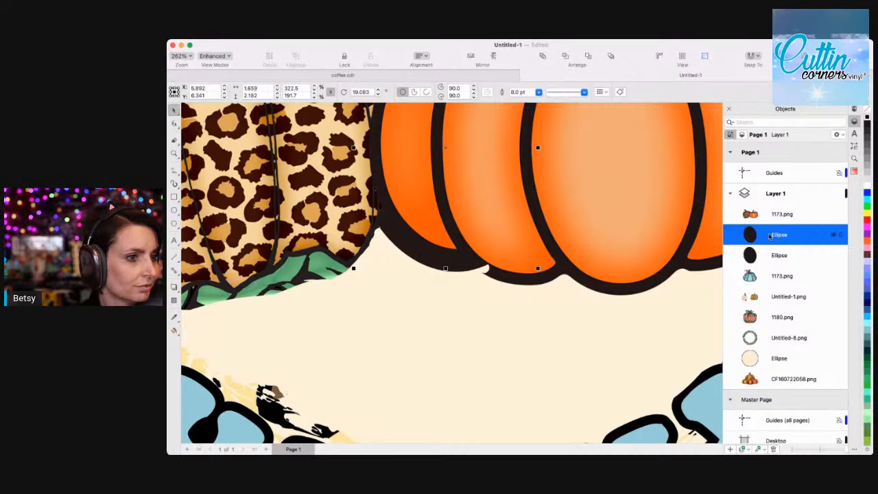
Examine the patched orange pumpkin and its surroundings within the circular lettering.
click(176, 155)
click(226, 92)
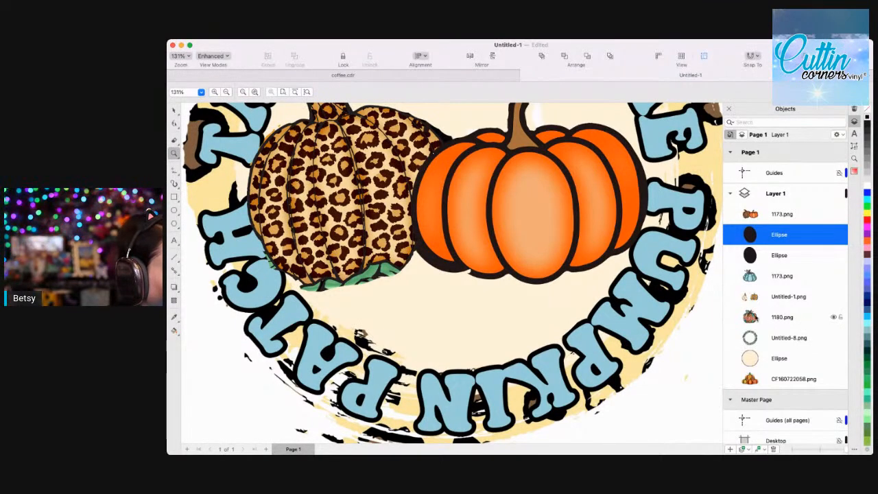
scroll(609, 291, right, 3)
scroll(609, 292, up, 2)
scroll(566, 282, right, 5)
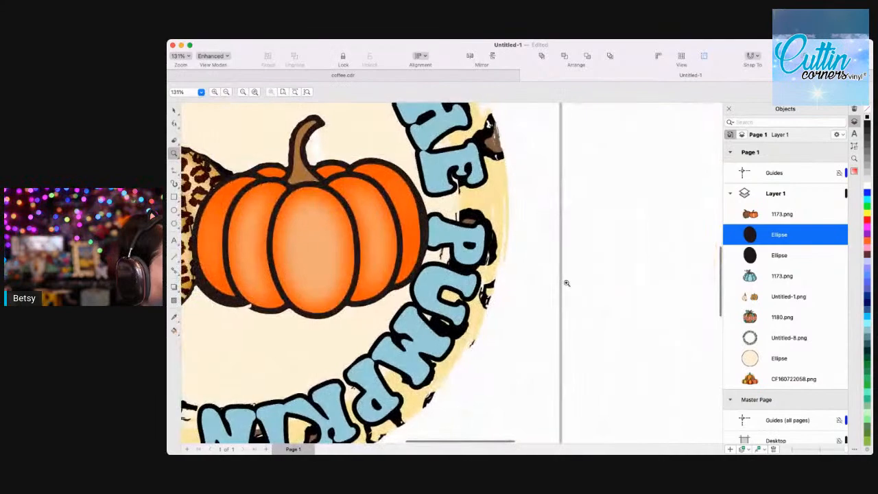
scroll(567, 282, left, 8)
scroll(566, 282, up, 4)
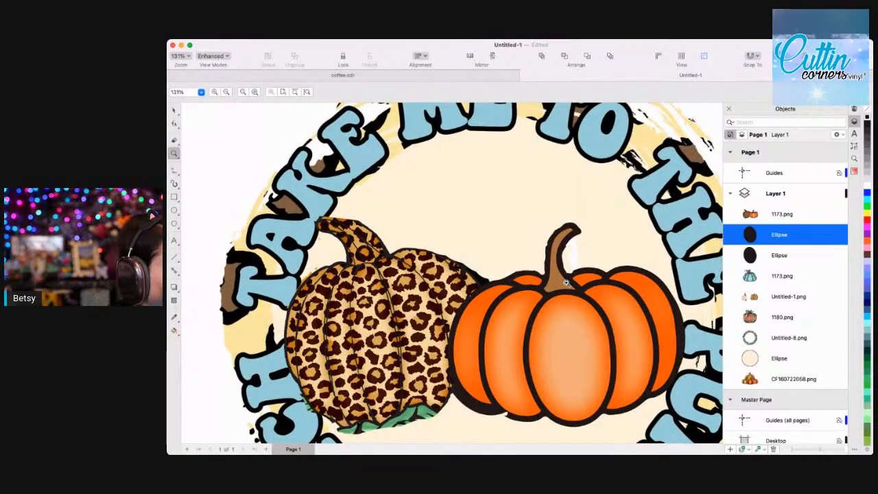
scroll(566, 281, up, 2)
Move the white polka-dot and leopard-striped pumpkin image inside the circular lettering and bring it to the top of Layer 1.
click(226, 91)
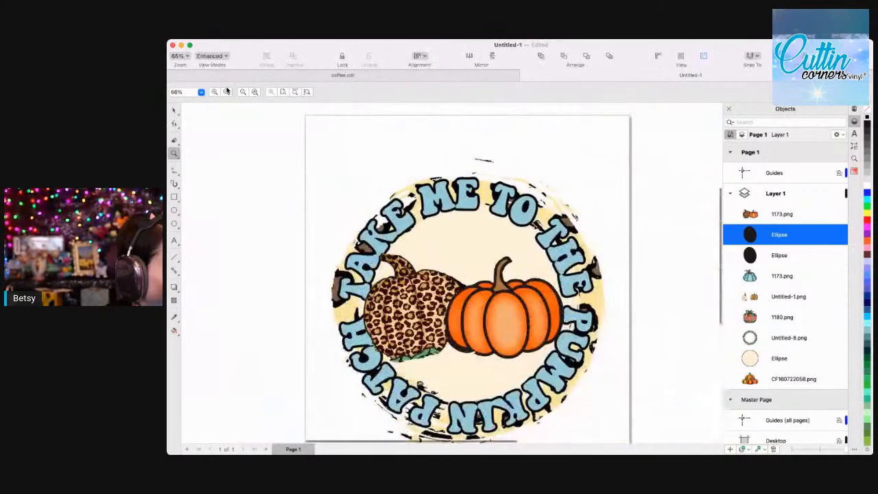
click(226, 92)
scroll(485, 237, right, 3)
scroll(486, 237, down, 2)
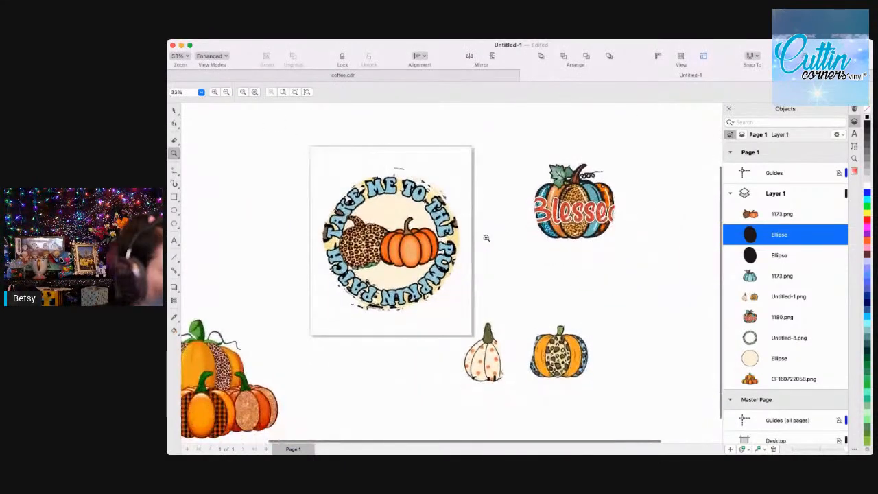
click(175, 113)
drag(489, 367, 367, 250)
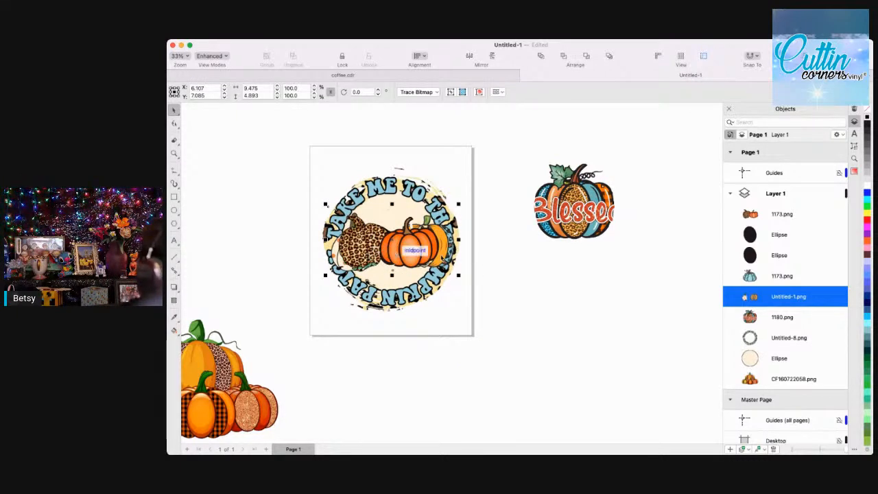
drag(737, 305, 741, 206)
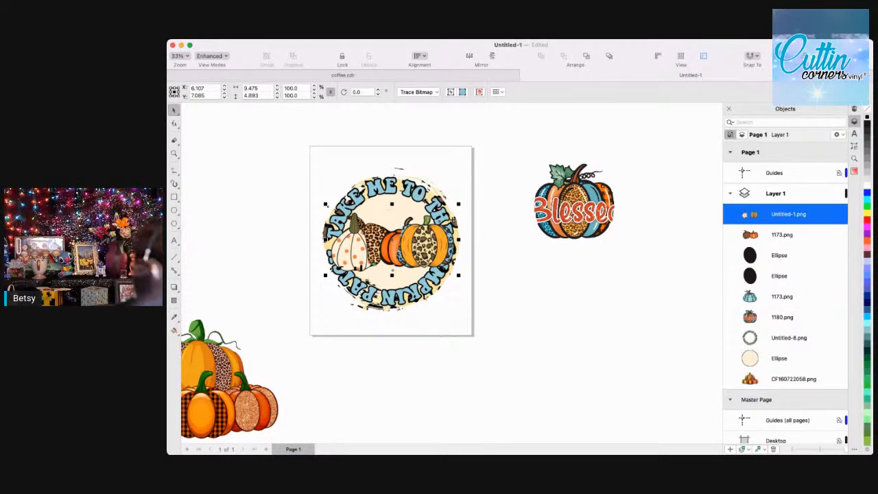
Scale the two-pumpkin image to about 60.7% and place it beside the page at about X 16.24, Y 3.51.
drag(459, 203, 426, 221)
drag(356, 255, 378, 265)
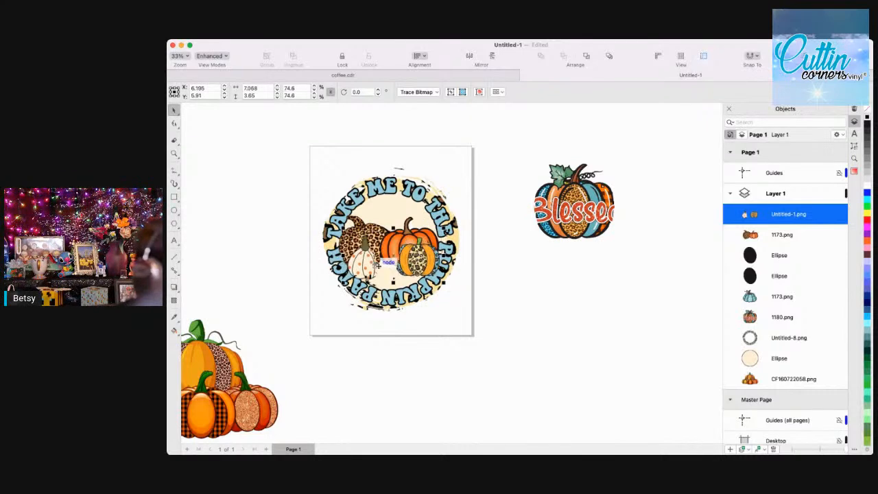
drag(444, 227, 433, 233)
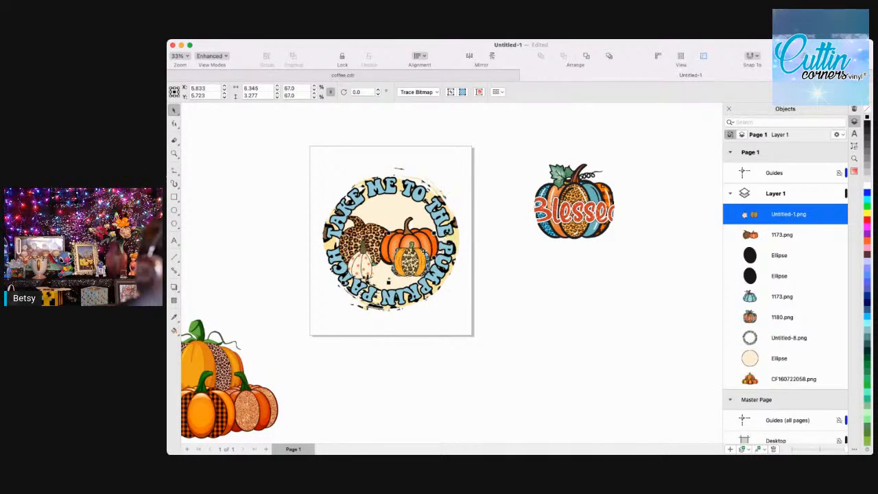
drag(435, 234, 430, 237)
drag(364, 276, 509, 306)
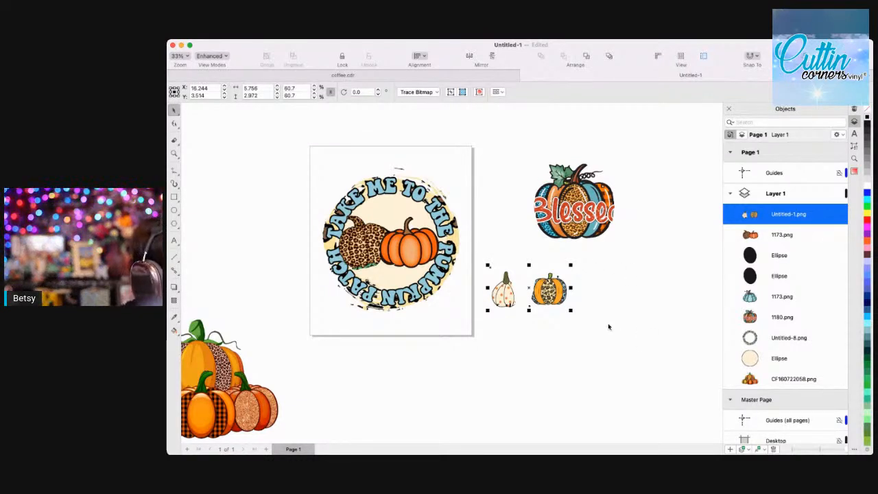
Duplicate the two-pumpkin image in place and crop the copy to the orange and leopard pumpkin.
key(super+v)
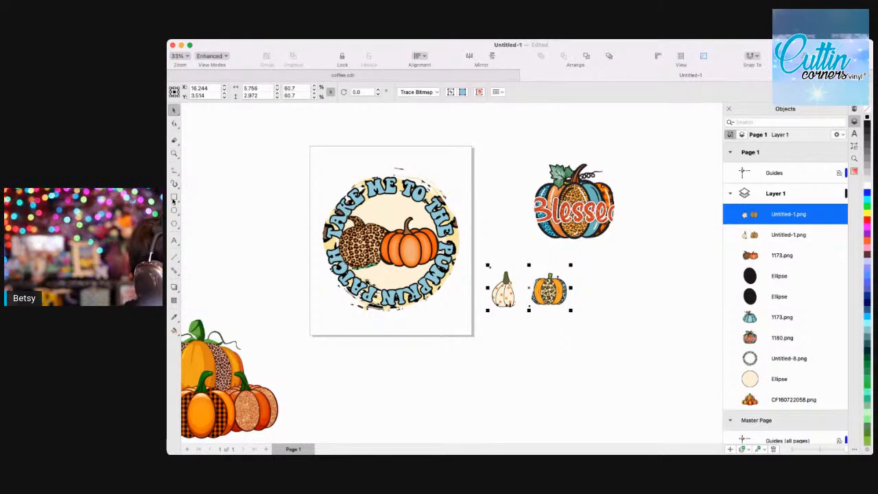
click(175, 142)
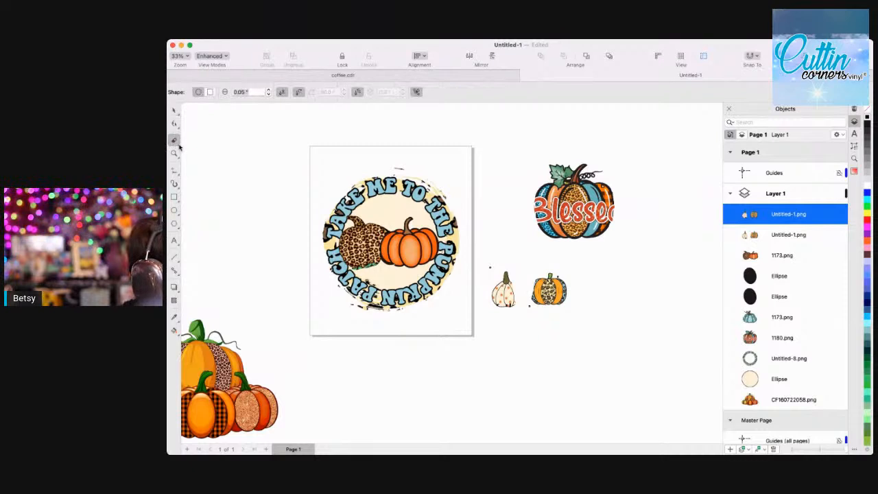
drag(525, 258, 553, 266)
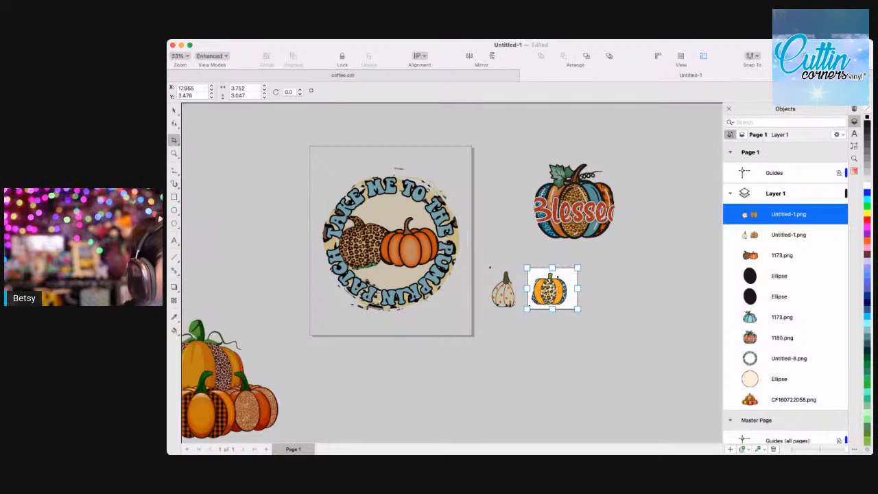
key(Return)
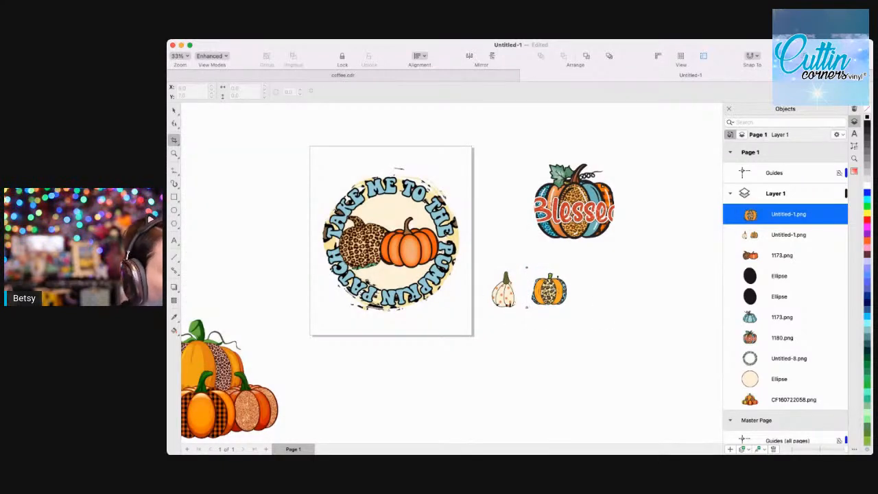
Crop the original two-pumpkin image to just the white polka-dot pumpkin.
click(792, 234)
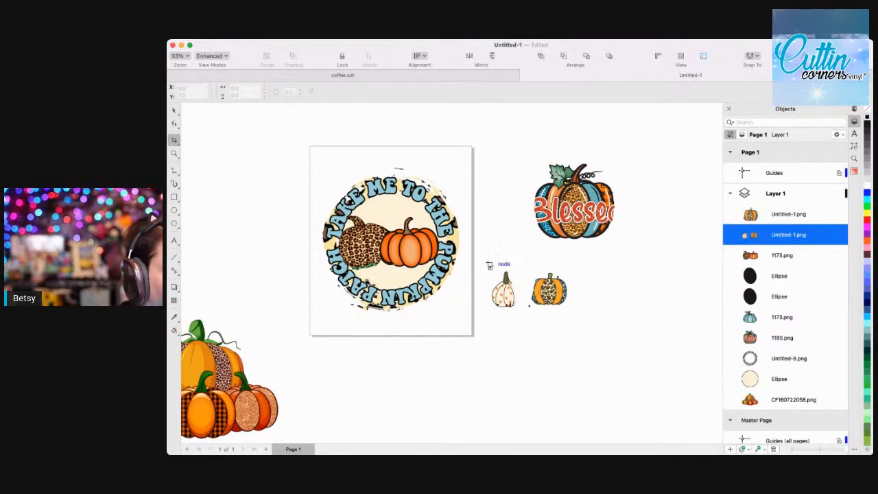
click(491, 267)
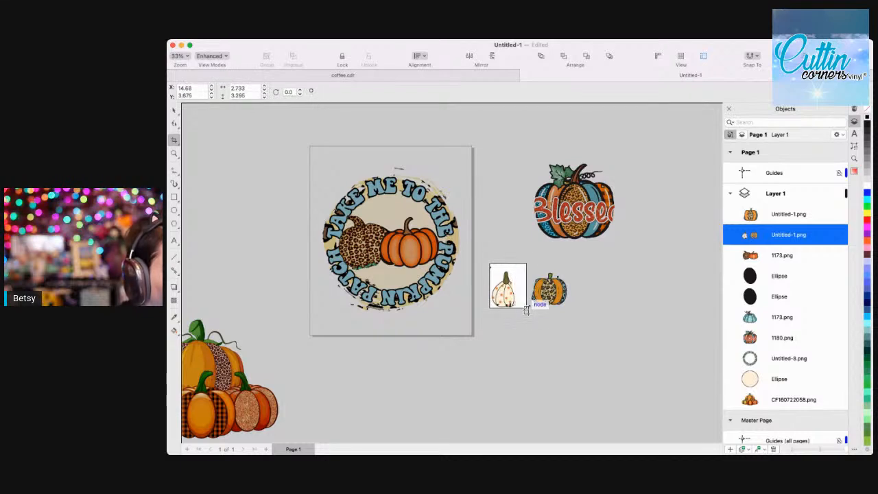
click(523, 265)
drag(523, 266, 502, 266)
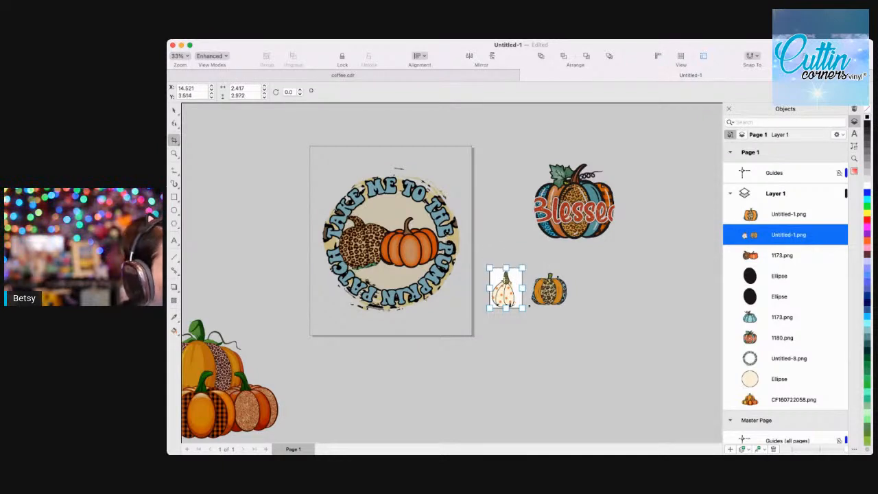
key(Return)
scroll(542, 305, right, 2)
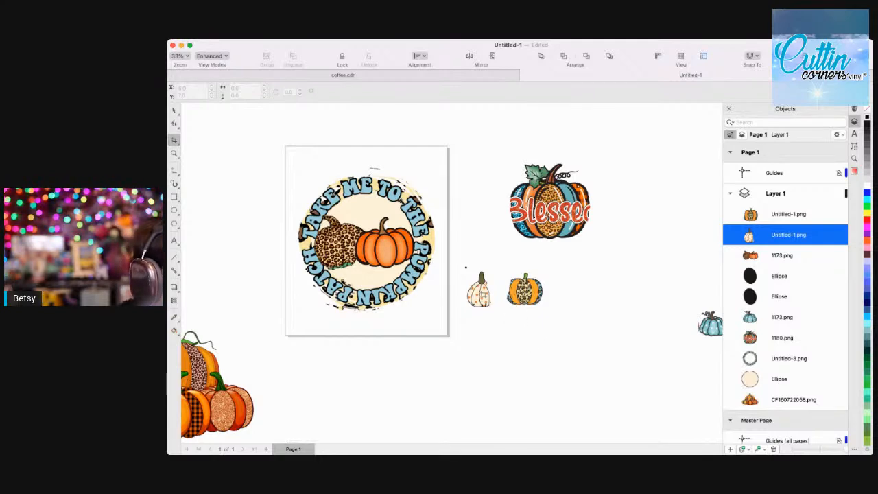
Move the white polka-dot pumpkin onto the leopard pumpkin inside the circular lettering and scale it to about 81.9%.
key(space)
click(480, 288)
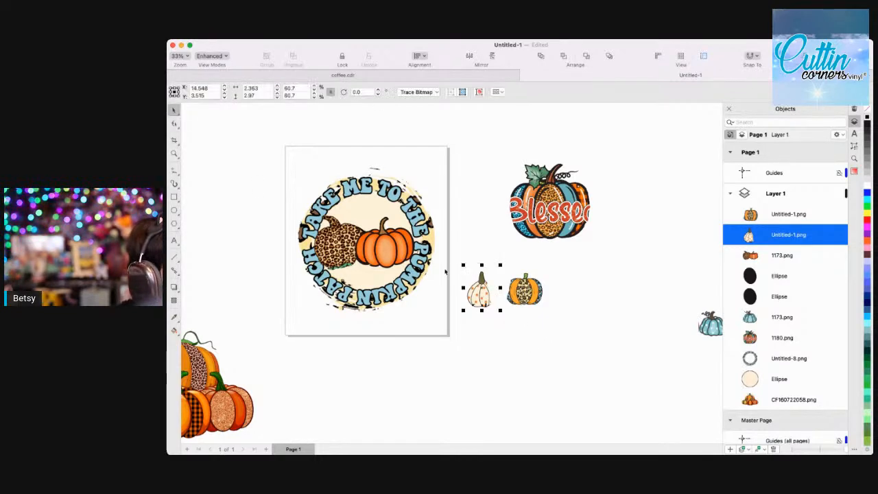
drag(482, 288, 345, 264)
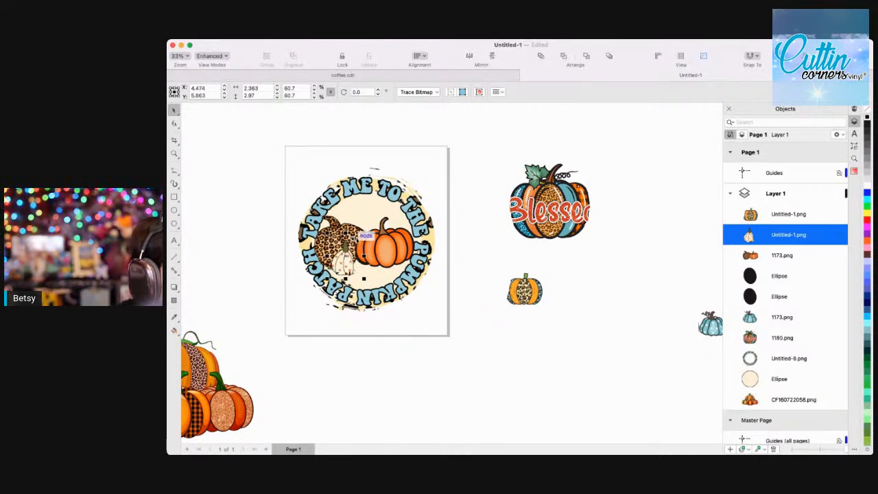
drag(363, 233, 341, 242)
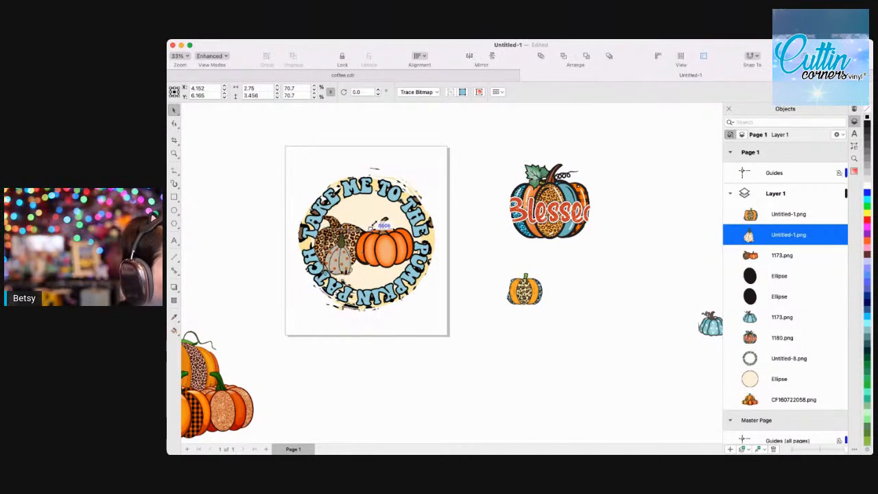
drag(365, 221, 368, 218)
drag(337, 253, 336, 257)
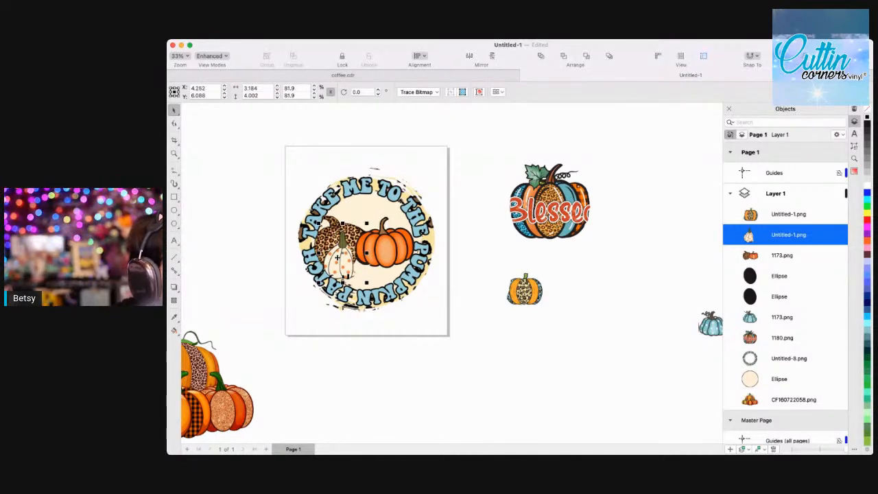
Stack the white polka-dot pumpkin behind the leopard pumpkin and both black ellipses, and enlarge it to about 121% above the leopard pumpkin.
drag(337, 266, 343, 227)
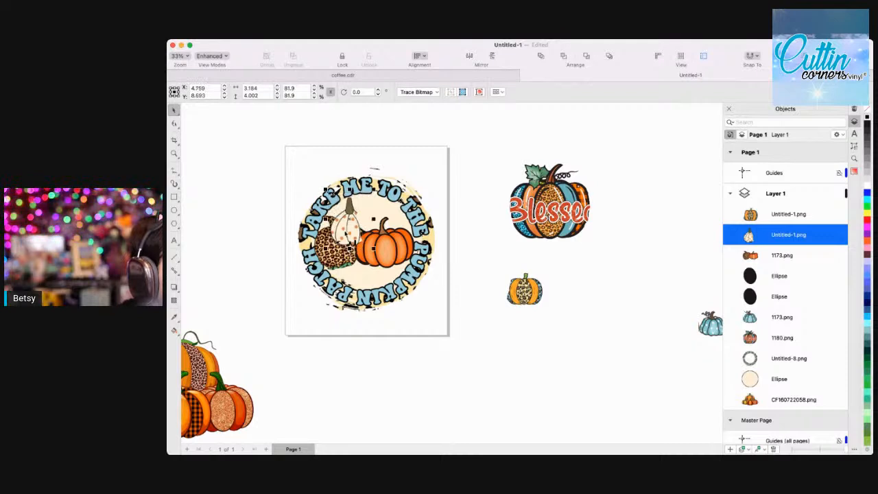
drag(788, 235, 774, 312)
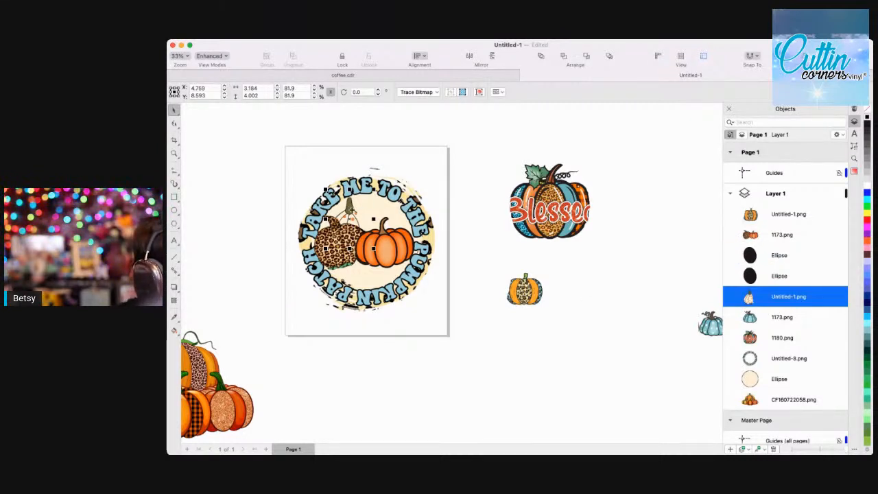
drag(351, 209, 374, 177)
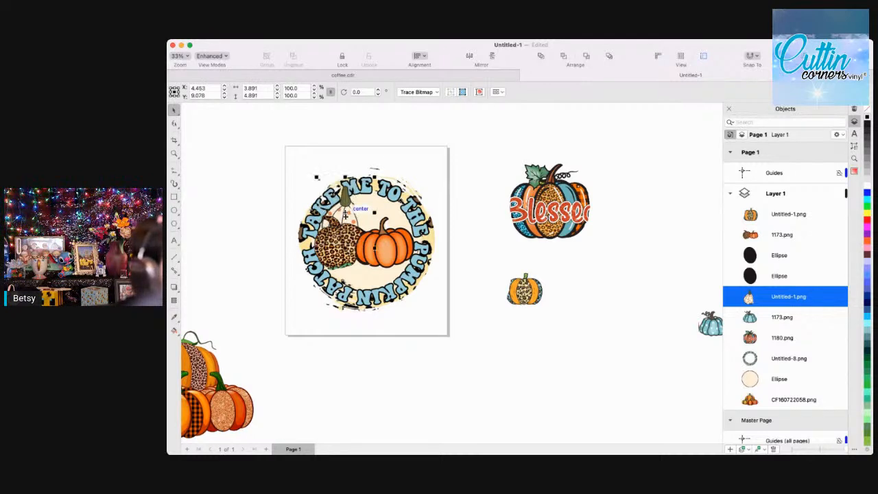
mouse_move(345, 214)
mouse_down()
mouse_move(344, 232)
mouse_move(351, 215)
mouse_move(342, 211)
mouse_up()
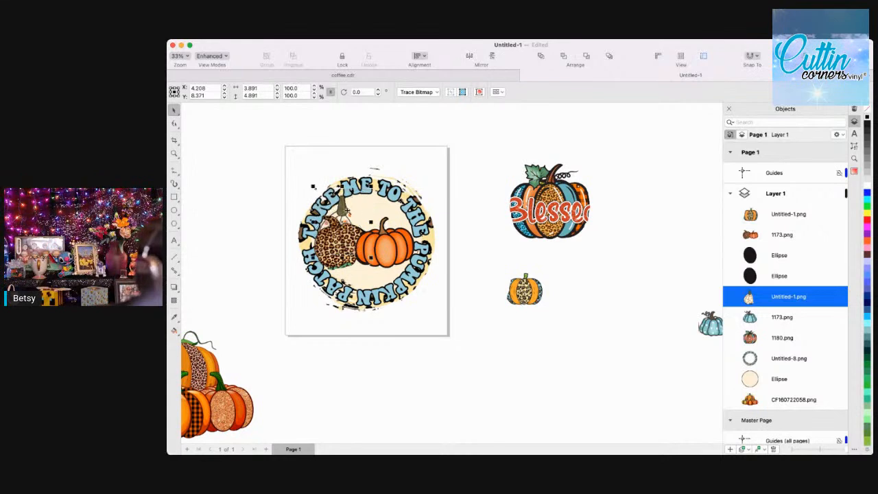
drag(370, 186, 382, 172)
mouse_move(350, 205)
mouse_down()
mouse_move(348, 215)
mouse_move(356, 206)
mouse_move(341, 201)
mouse_up()
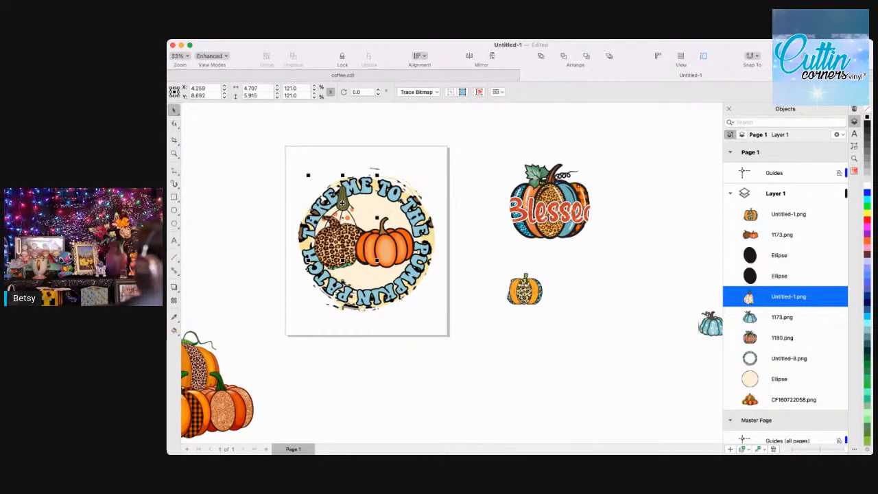
Rotate the white polka-dot pumpkin by about 14.1° and place it at about X 4.12, Y 8.81.
click(343, 200)
drag(377, 172, 365, 171)
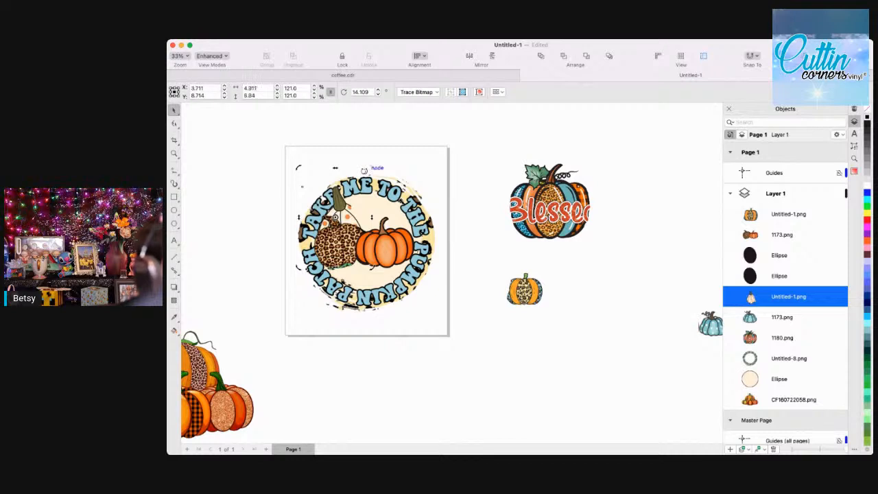
click(227, 182)
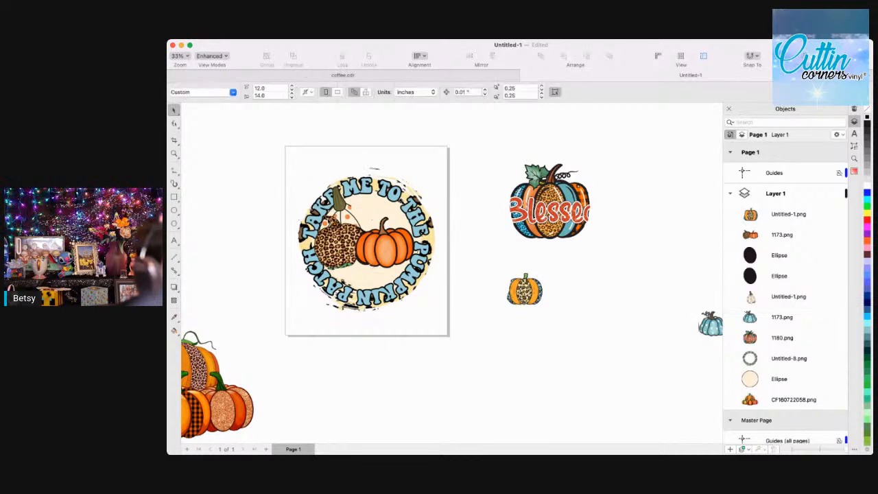
click(342, 218)
drag(345, 216, 349, 213)
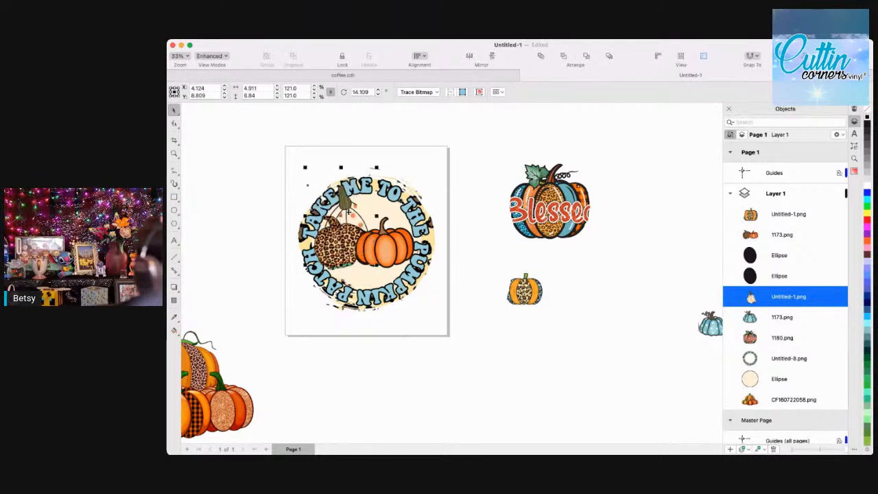
click(233, 215)
Move the small orange and leopard pumpkin inside the circular lettering and stack it just below the white polka-dot pumpkin image.
click(525, 293)
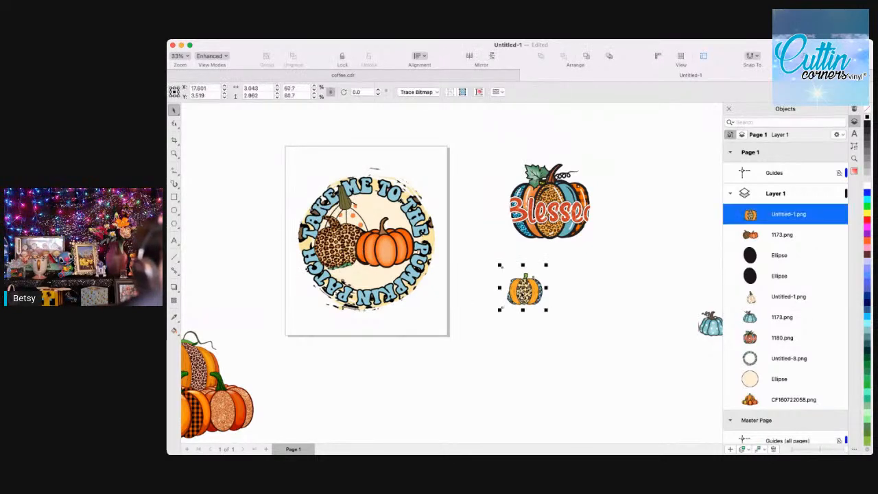
drag(525, 293, 388, 228)
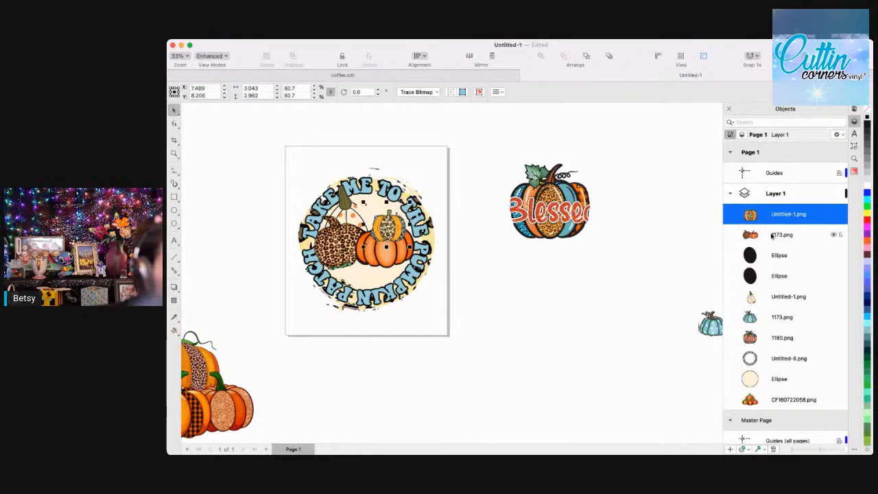
drag(783, 216, 784, 306)
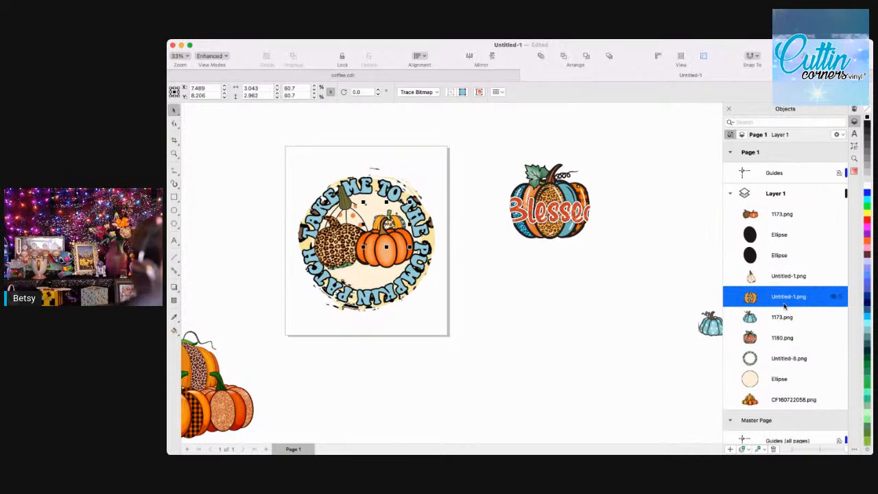
Scale the small orange and leopard pumpkin behind the large orange pumpkin to about 69.7%, centered near X 7.71, Y 8.42.
click(386, 221)
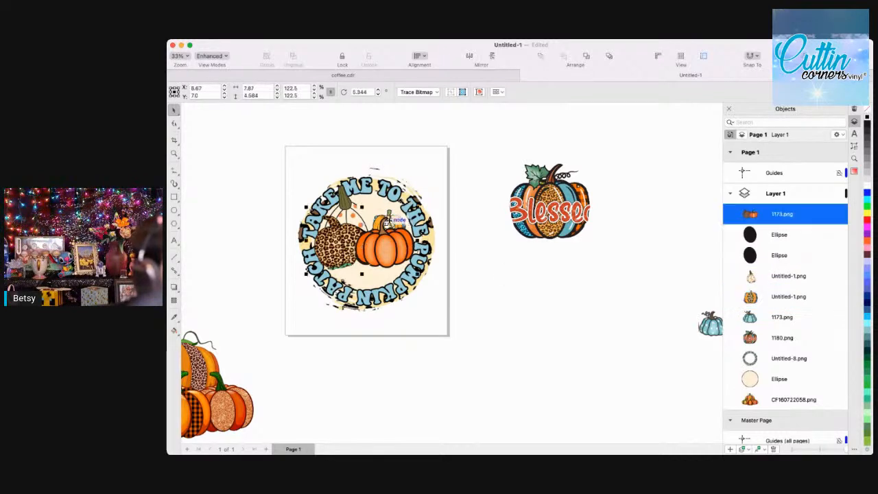
click(790, 297)
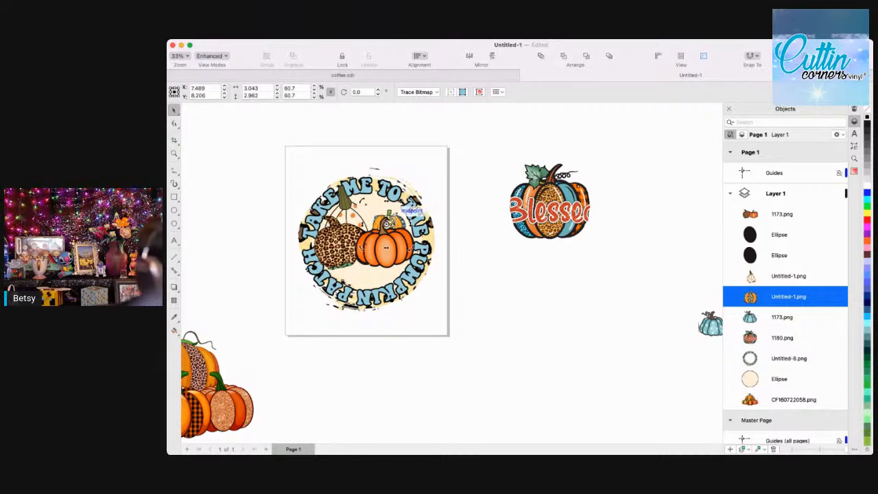
click(466, 260)
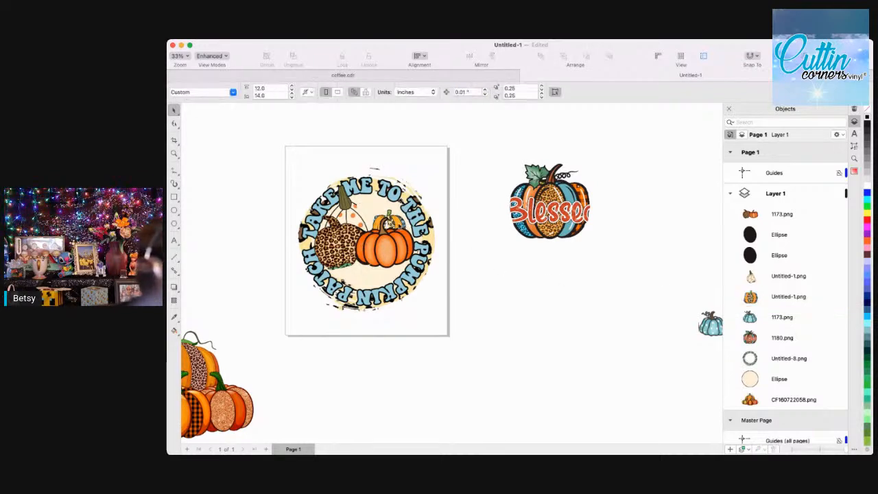
click(778, 214)
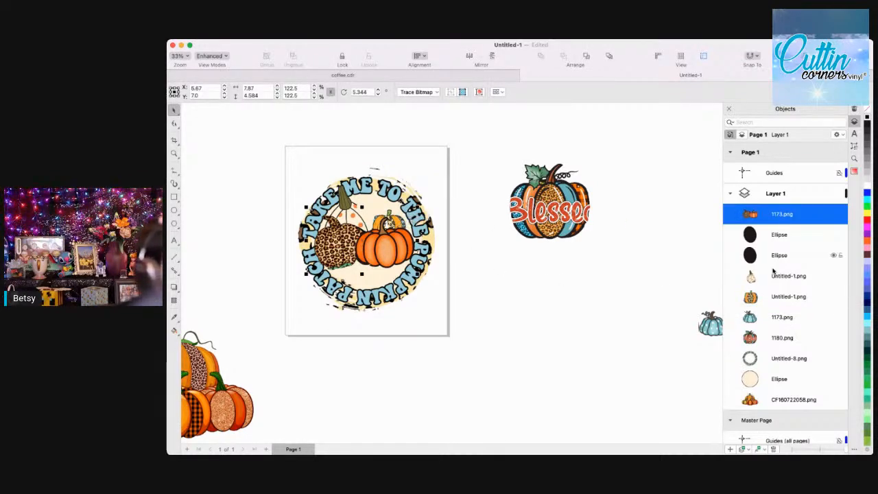
click(774, 296)
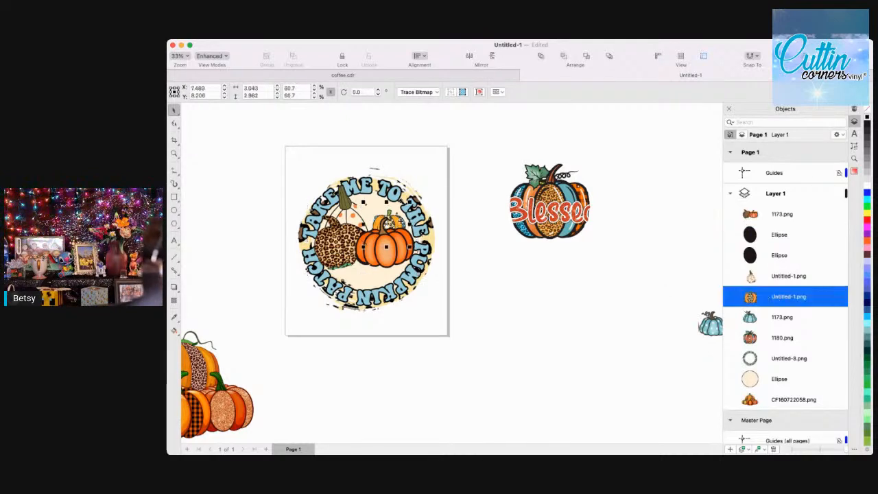
drag(414, 202, 421, 197)
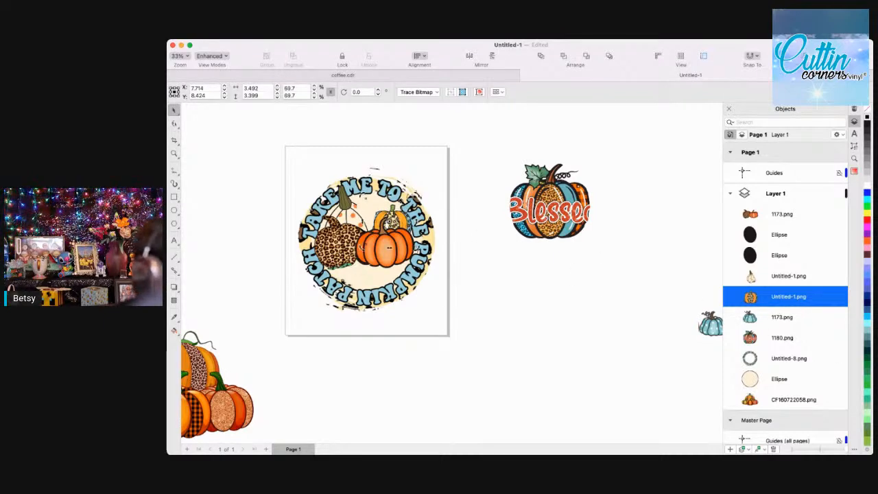
Examine up close where the small orange and leopard pumpkin overlaps the large orange pumpkin's stem.
click(390, 221)
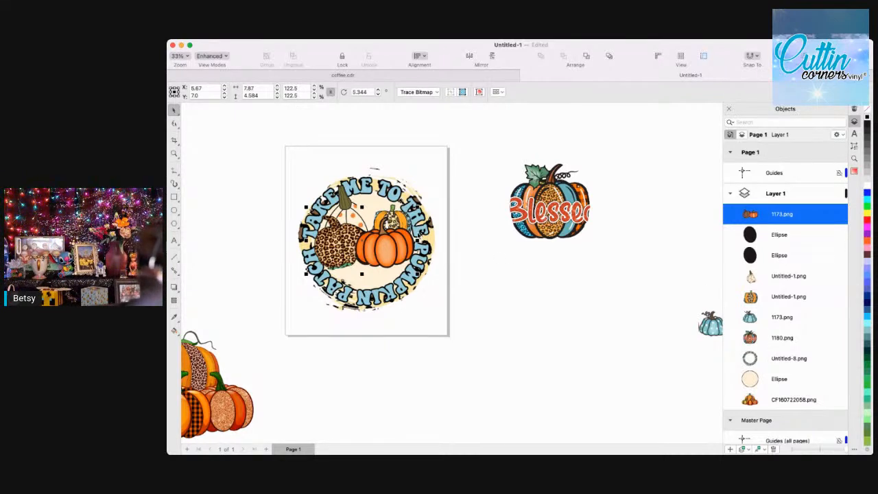
click(482, 255)
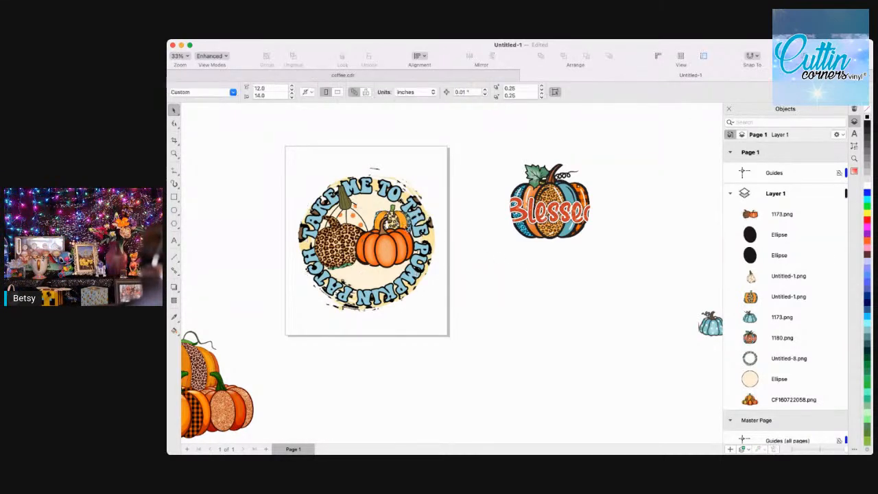
click(406, 228)
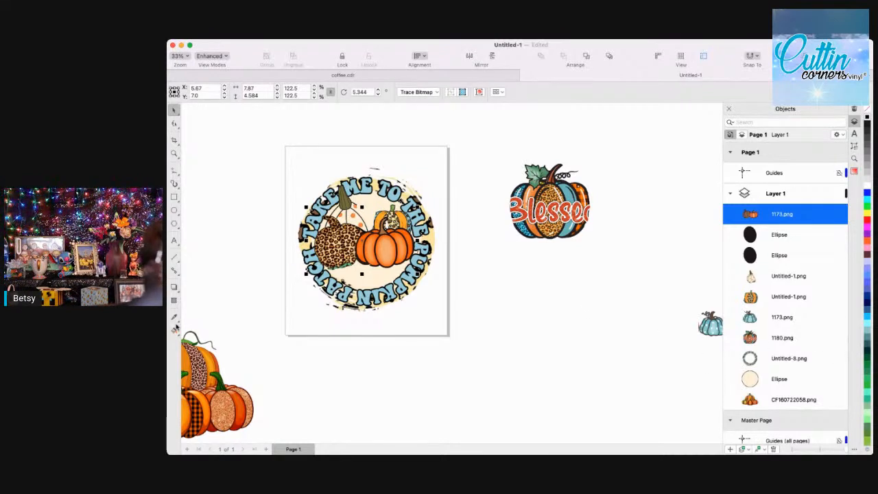
click(494, 290)
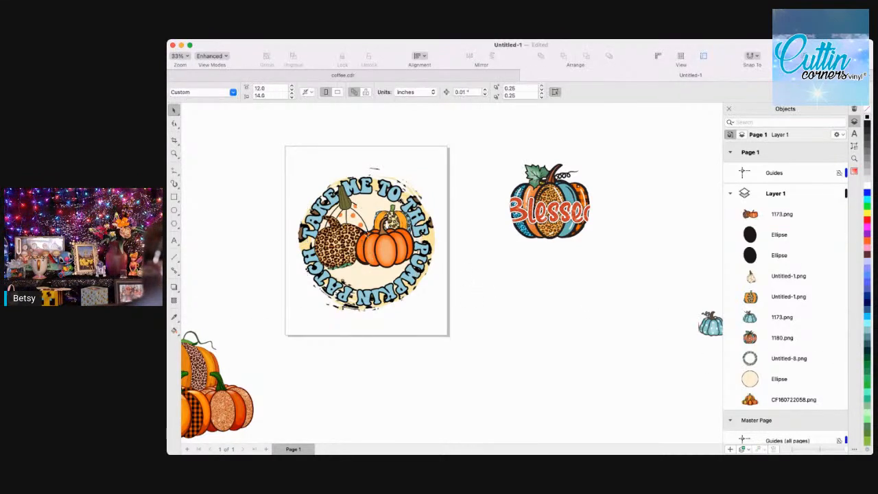
click(400, 223)
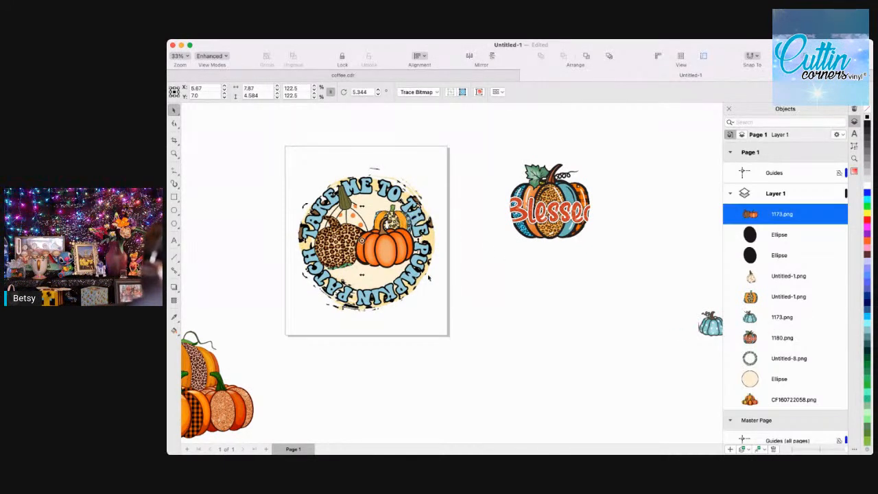
click(174, 151)
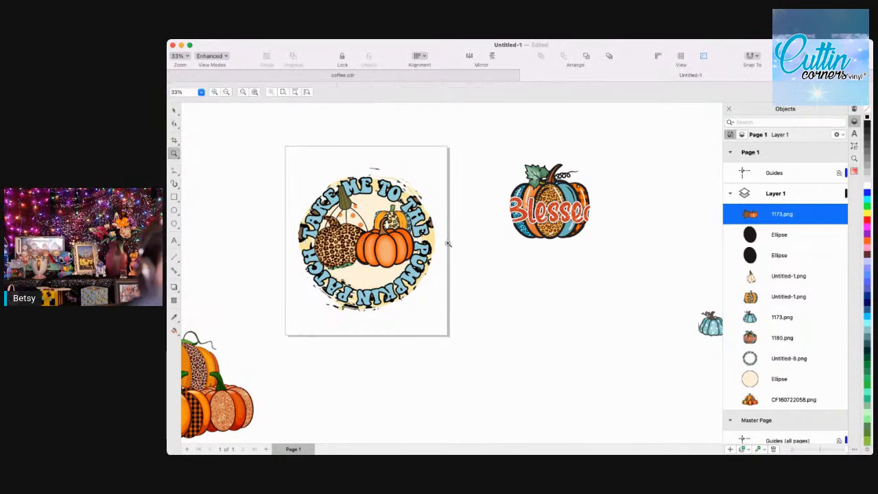
click(418, 237)
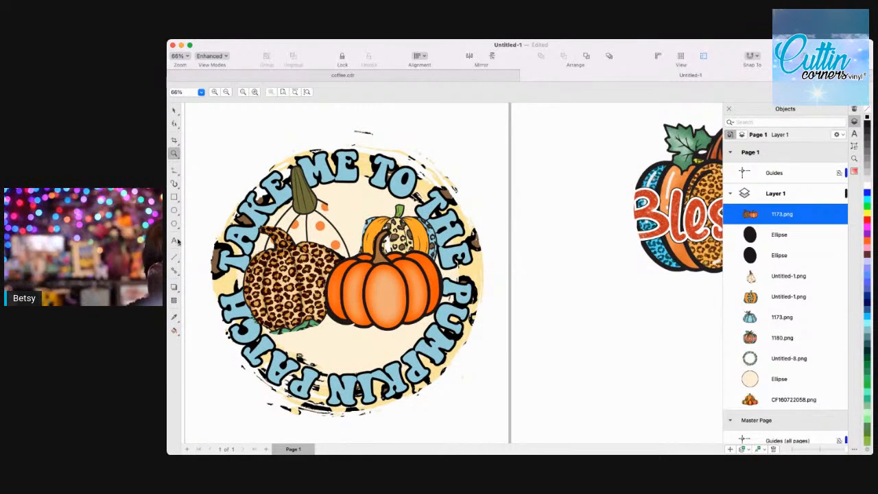
click(399, 233)
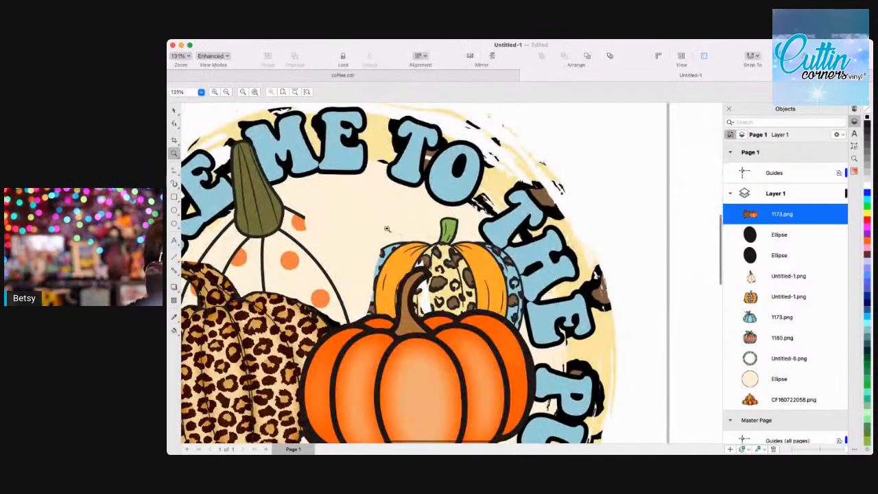
click(174, 110)
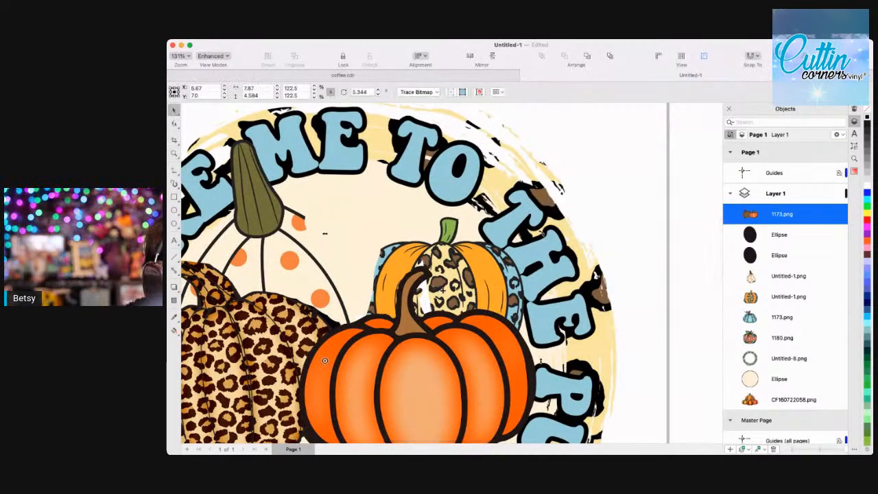
click(652, 265)
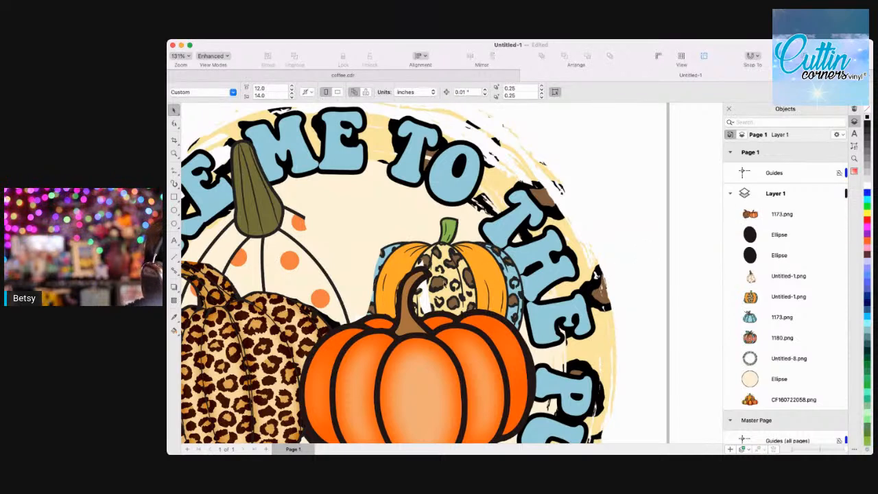
click(799, 214)
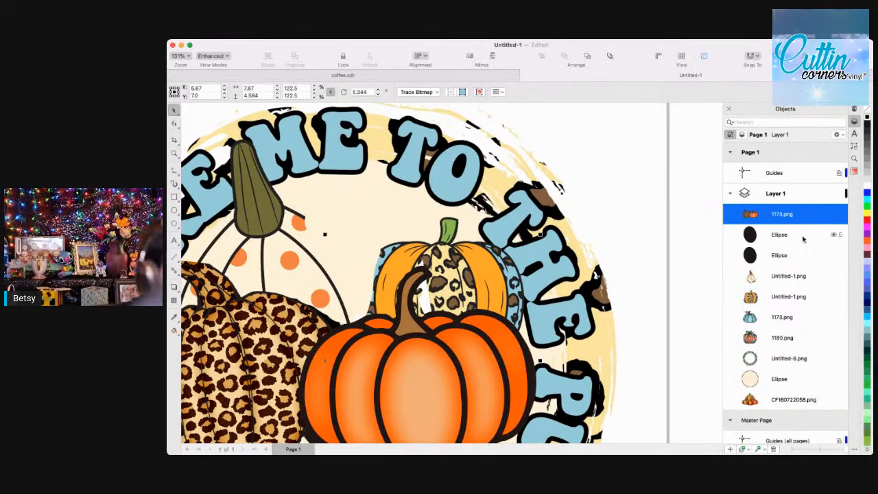
click(784, 298)
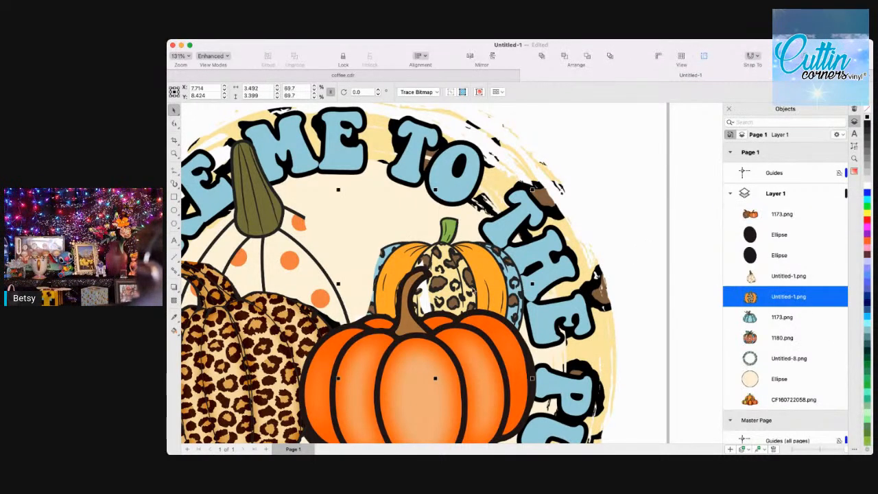
click(469, 285)
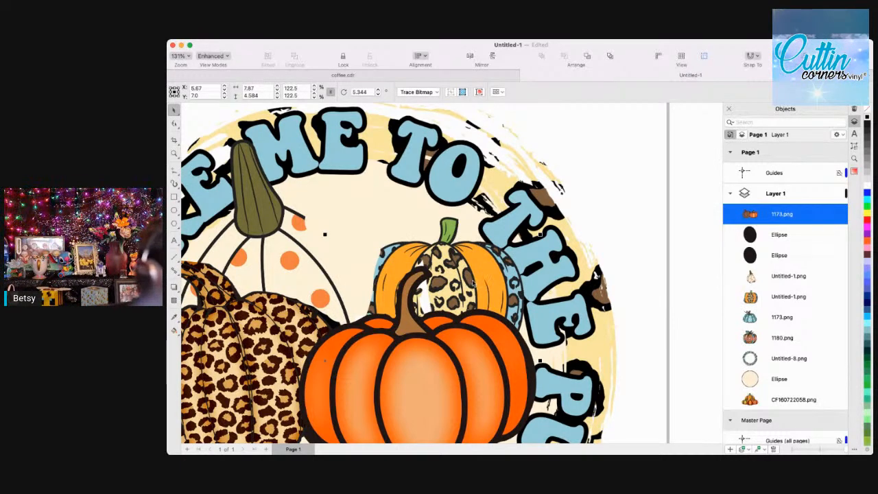
drag(542, 235, 582, 209)
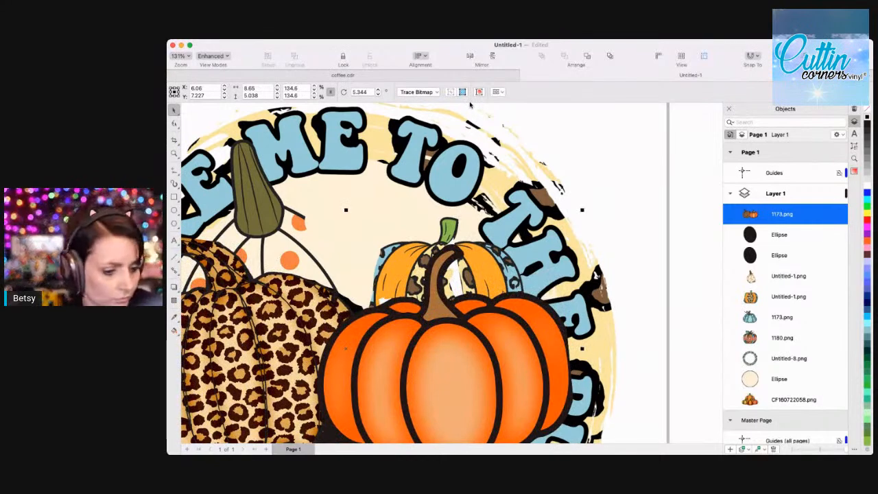
key(super+z)
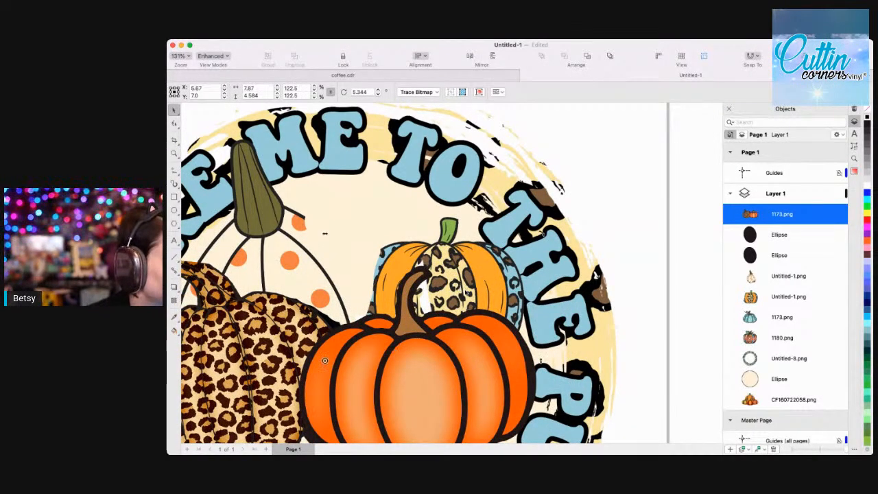
click(700, 255)
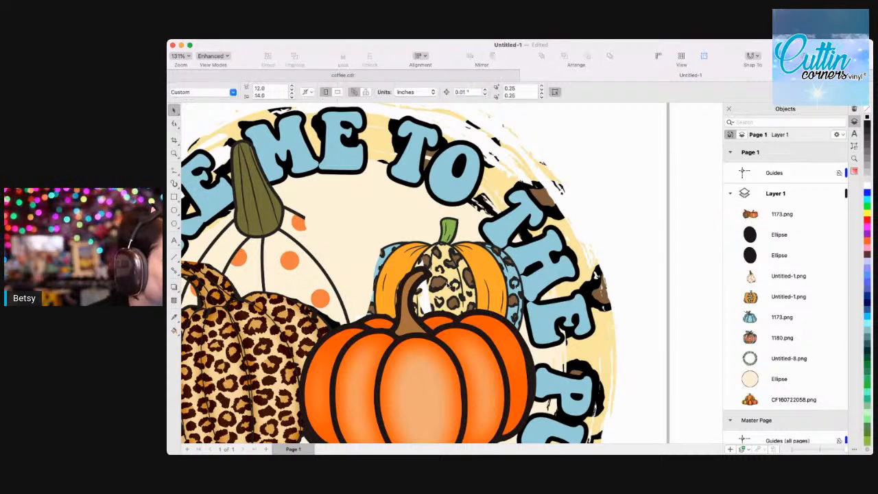
Rotate the small orange and leopard pumpkin to about 16.5° and move it to about X 7.14, Y 8.38.
click(447, 278)
click(469, 269)
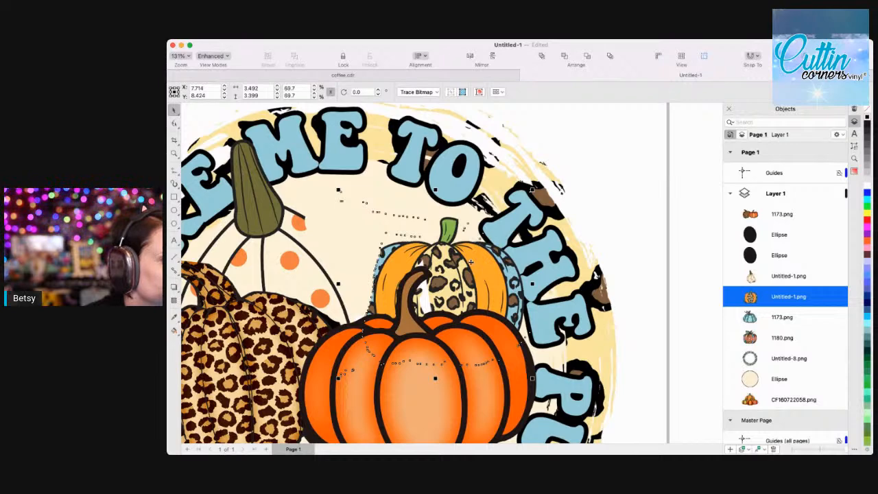
click(471, 263)
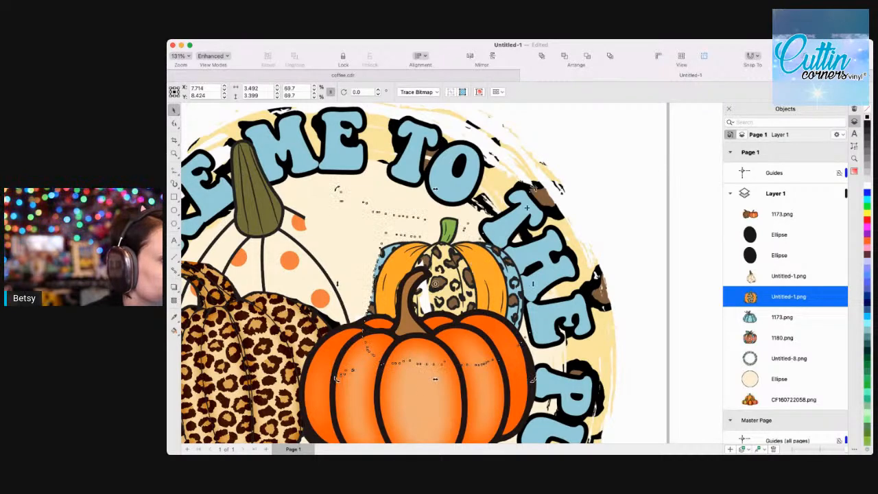
drag(534, 187, 488, 195)
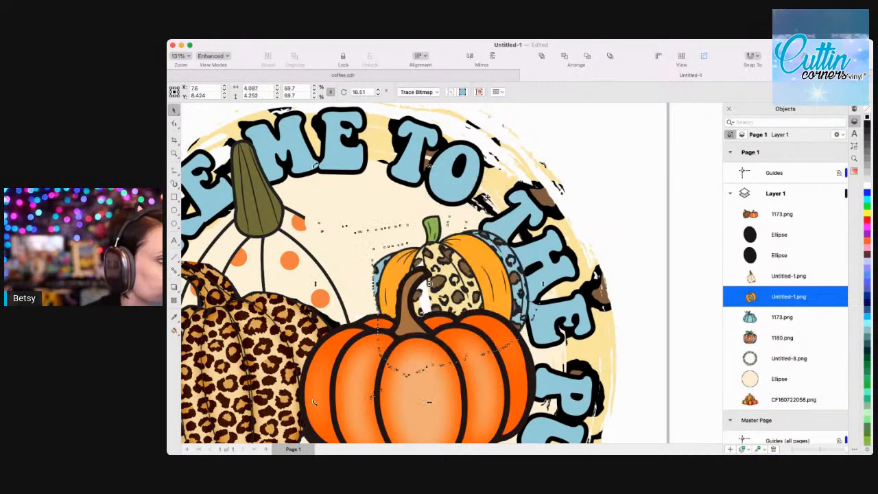
drag(485, 260, 444, 253)
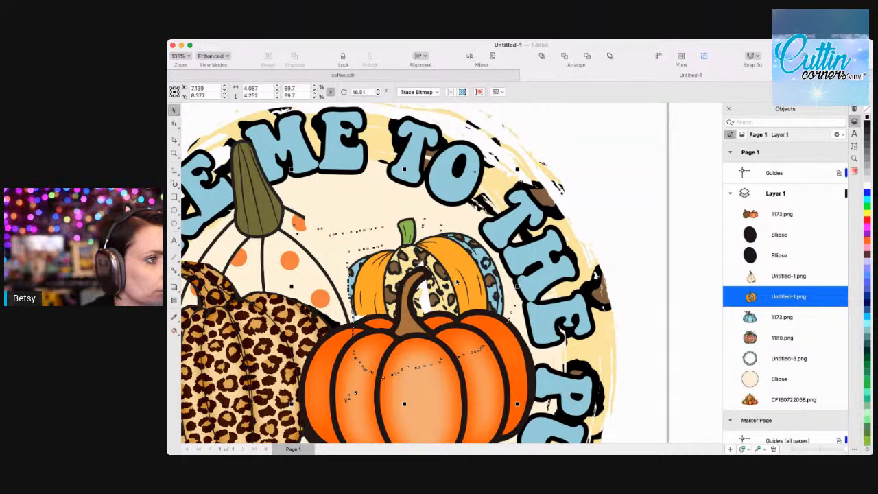
Rotate the small orange and leopard pumpkin back to about 0.98° and place it at about X 7.04, Y 8.42.
click(449, 278)
click(454, 248)
click(454, 248)
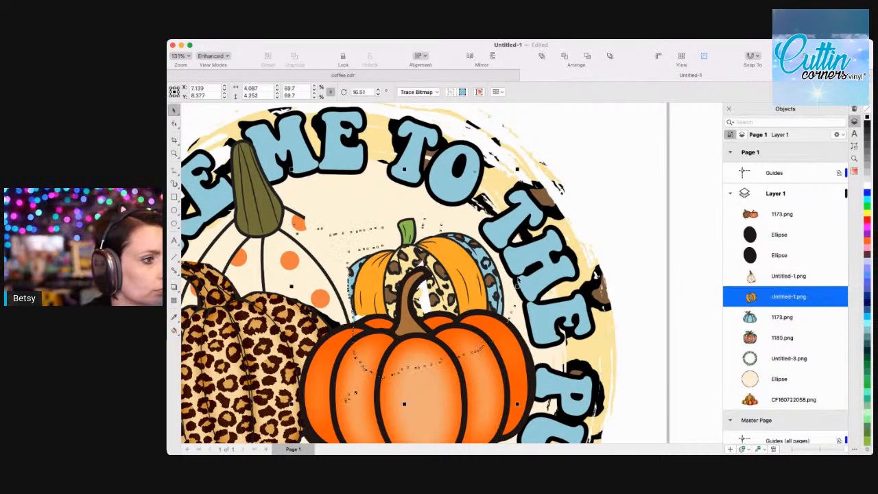
click(465, 272)
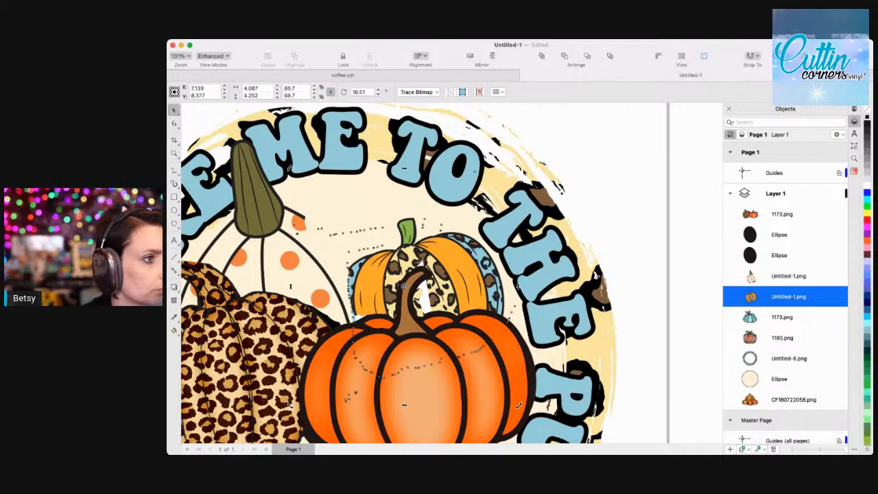
drag(518, 168, 513, 208)
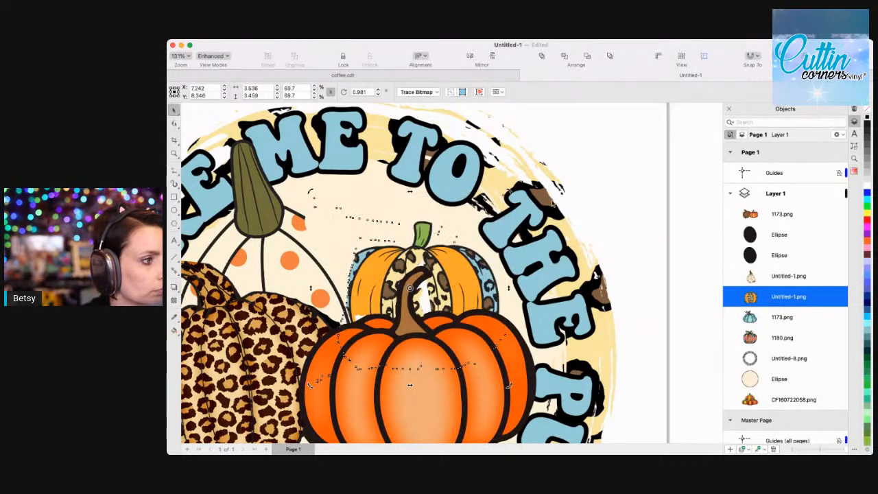
drag(384, 250, 370, 247)
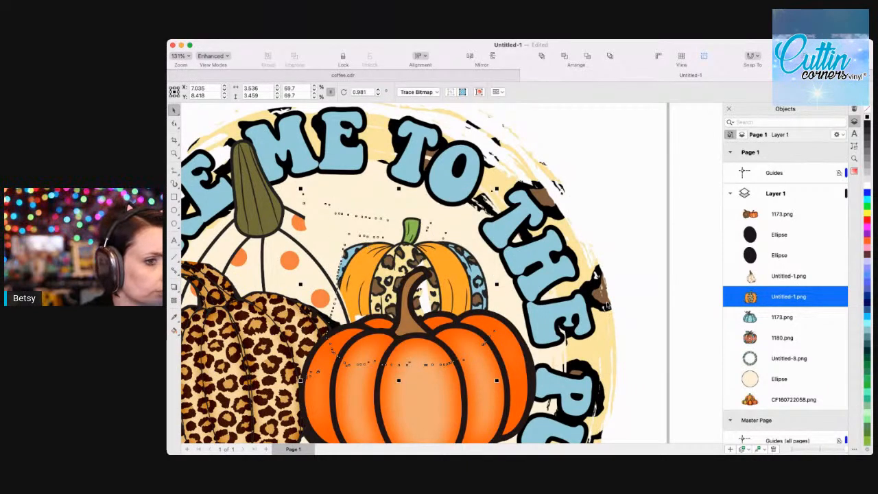
Stack the small orange and leopard pumpkin image directly above the white polka-dot pumpkin image.
drag(770, 297, 774, 274)
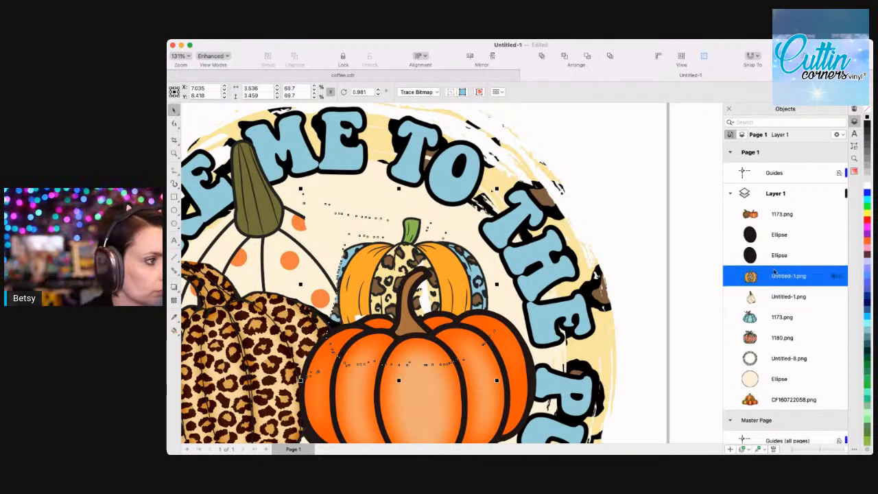
click(372, 277)
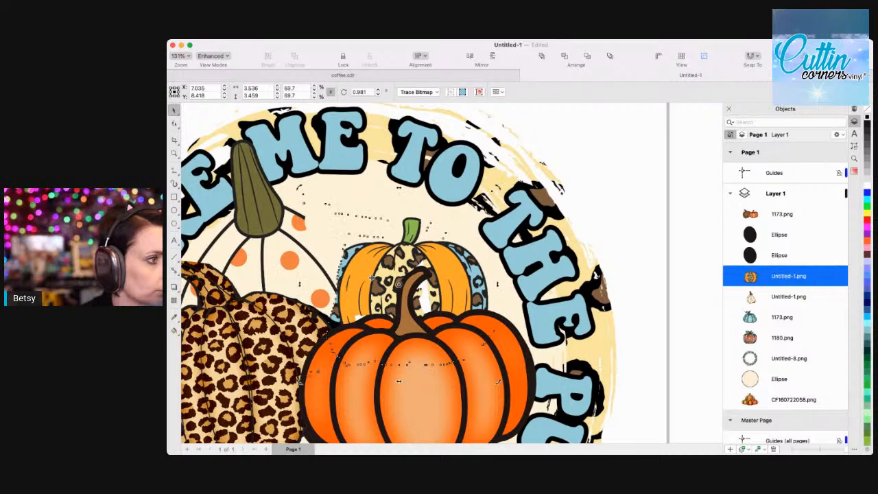
click(448, 275)
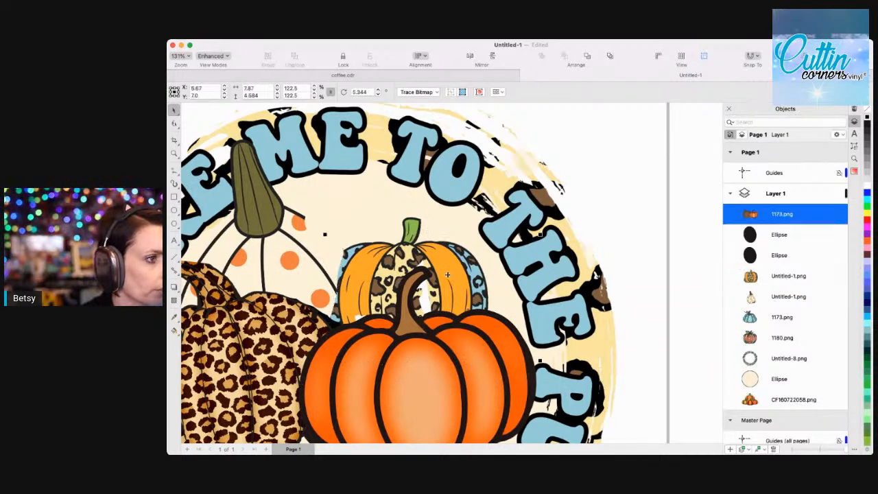
click(780, 336)
click(785, 276)
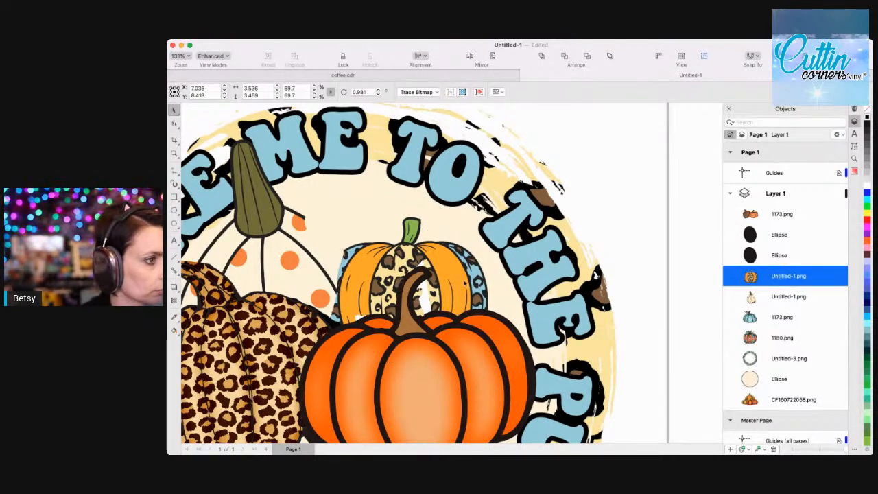
click(781, 214)
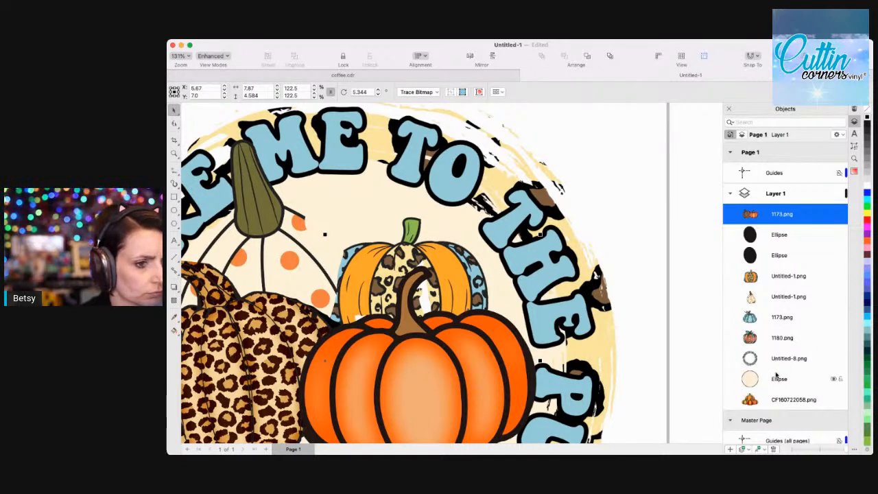
Enlarge the small orange and leopard pumpkin behind the large orange pumpkin to about 87.4%.
click(774, 277)
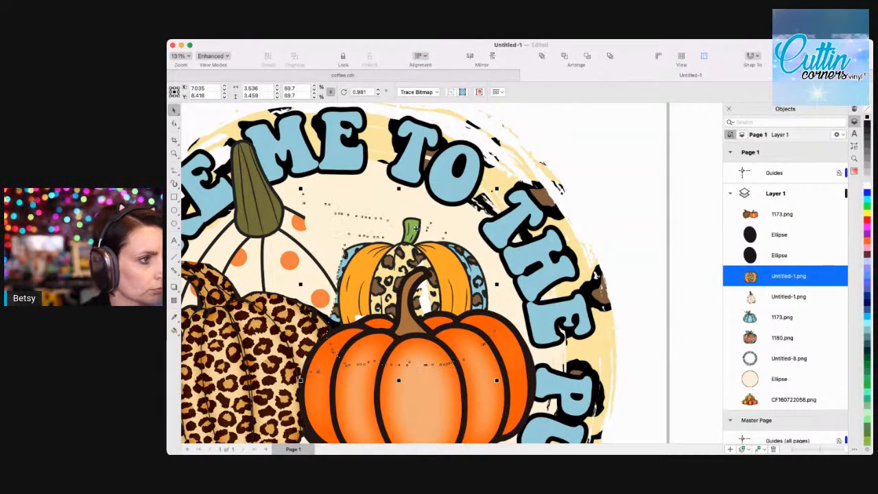
drag(494, 189, 516, 167)
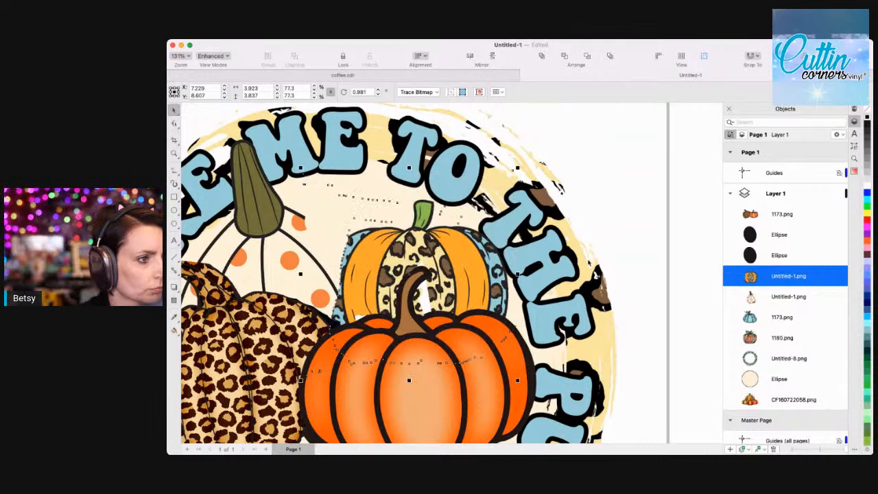
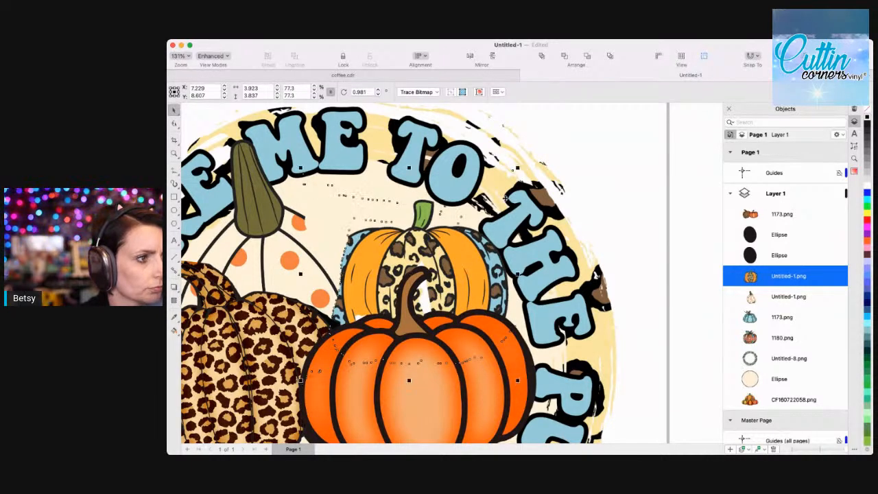
drag(513, 167, 593, 153)
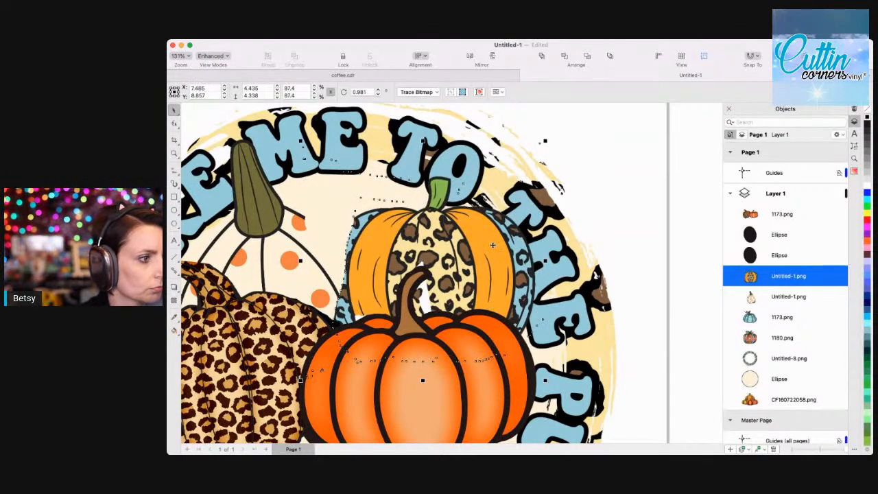
Move the enlarged orange and leopard pumpkin to about X 6.08, Y 8.4, keeping the large pumpkin pair at X 5.67, Y 7.0.
drag(482, 255, 445, 275)
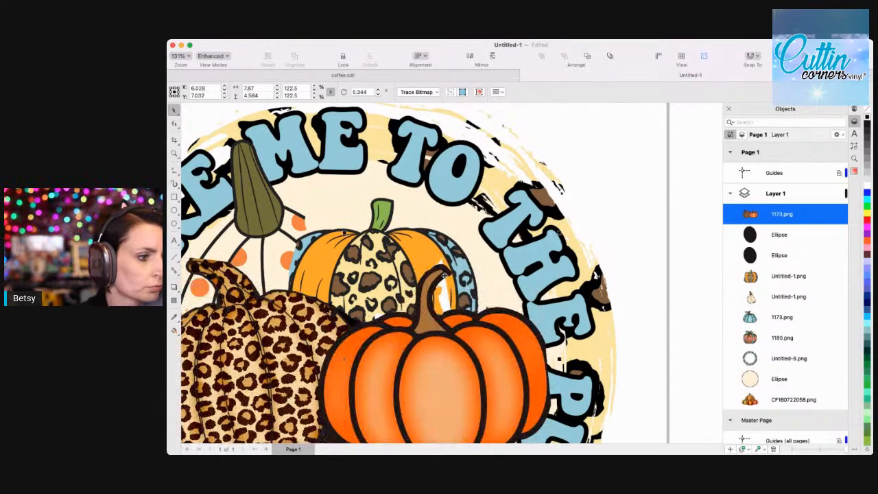
key(Left)
key(Left)
key(Left)
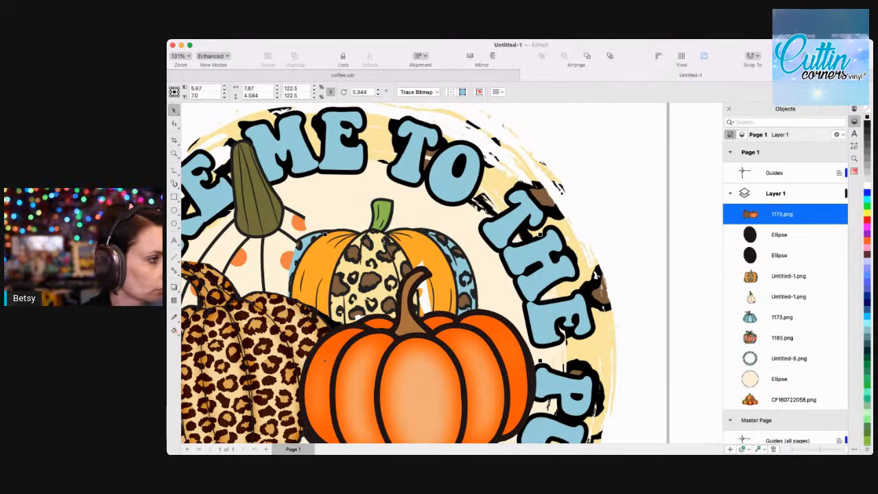
click(384, 240)
drag(381, 210, 363, 214)
Bring the light blue polka-dot pumpkin into the circular design at about X 5.47, Y 4.63 and stack it above all other images.
scroll(362, 214, left, 5)
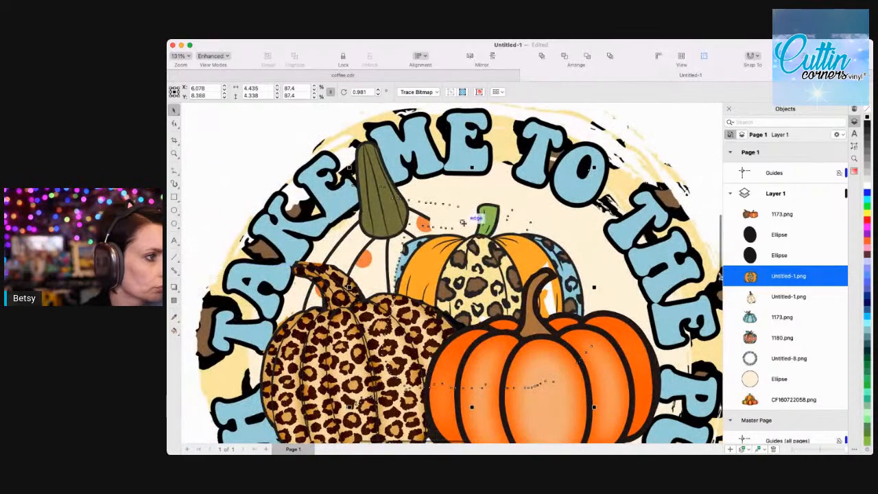
scroll(492, 248, down, 6)
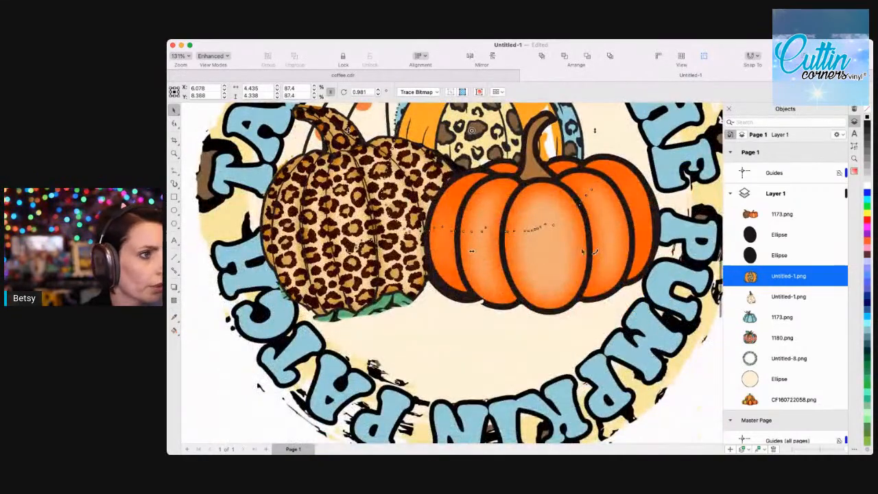
scroll(581, 253, right, 15)
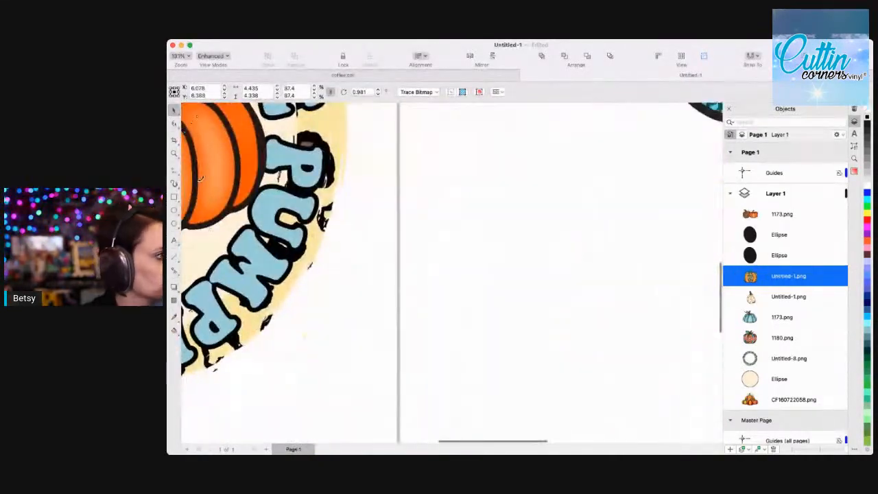
click(173, 153)
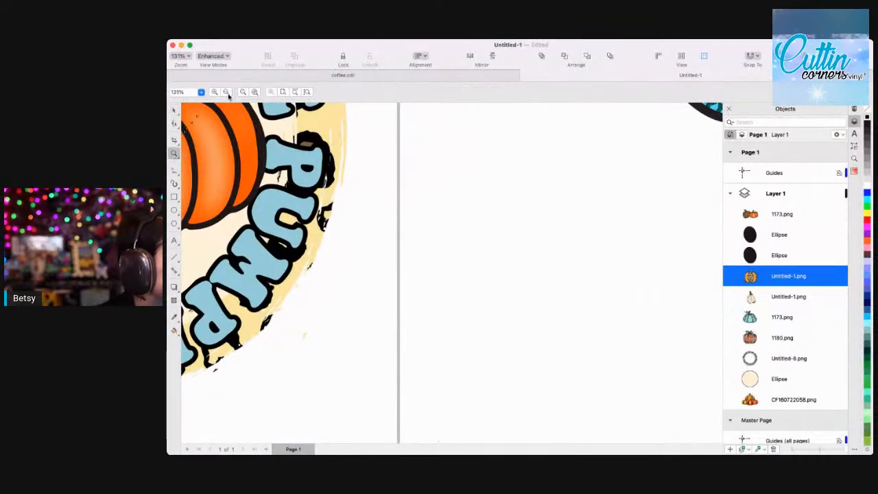
click(226, 92)
click(227, 92)
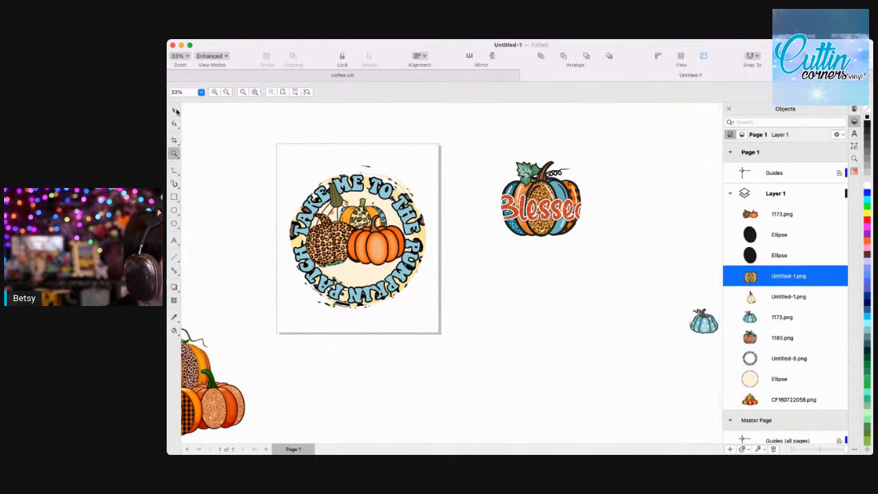
key(space)
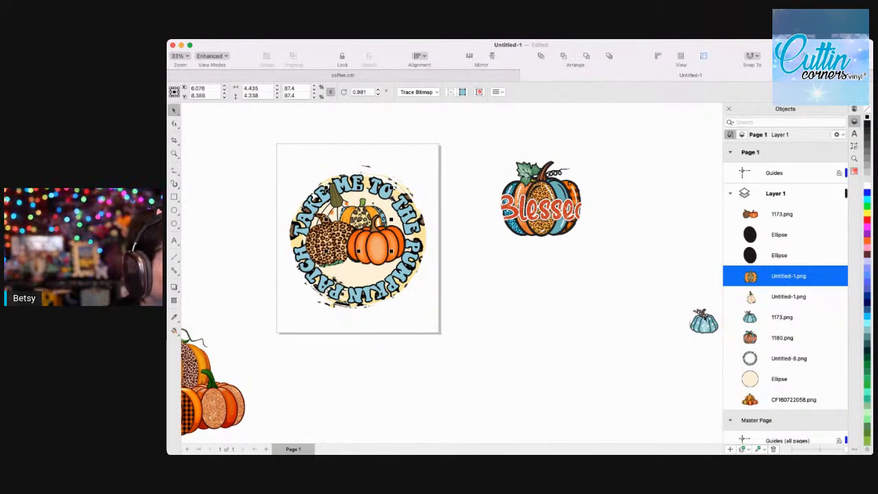
click(704, 321)
drag(687, 321, 389, 238)
drag(791, 320, 751, 207)
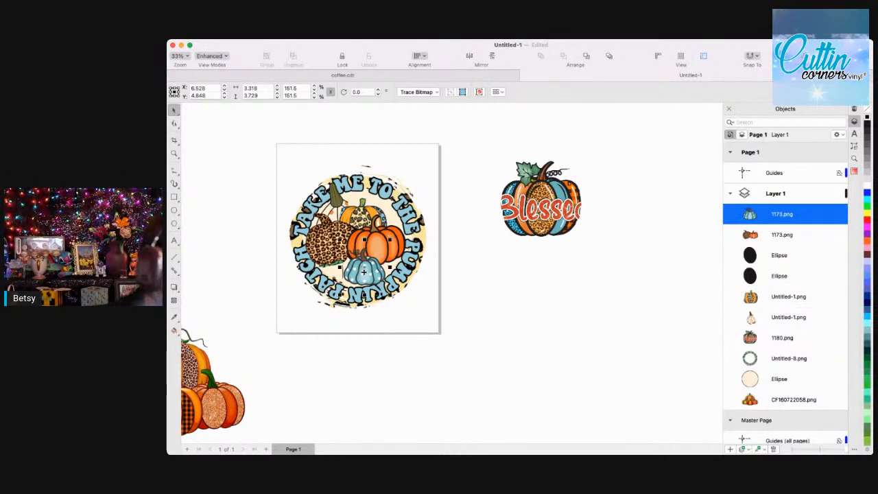
drag(364, 272, 351, 270)
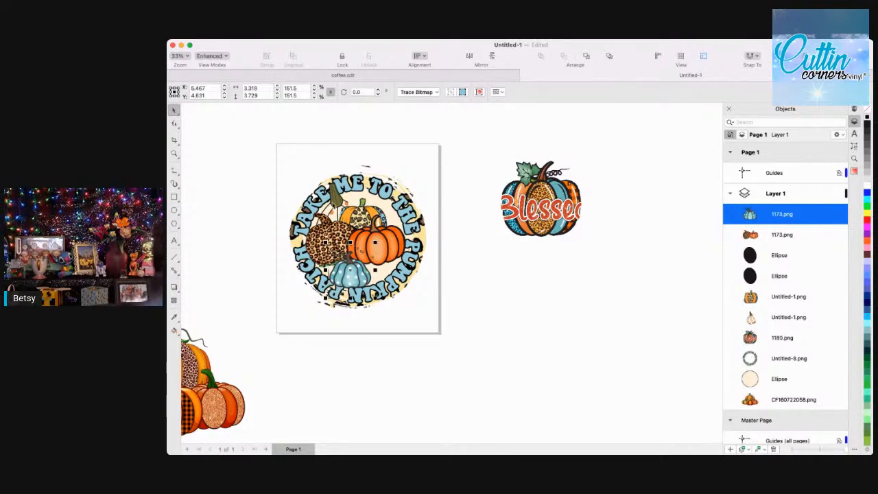
Reposition the white polka-dot pumpkin behind the leopard pumpkin and move the small orange and leopard pumpkin to about X 7.24, Y 4.63.
click(334, 203)
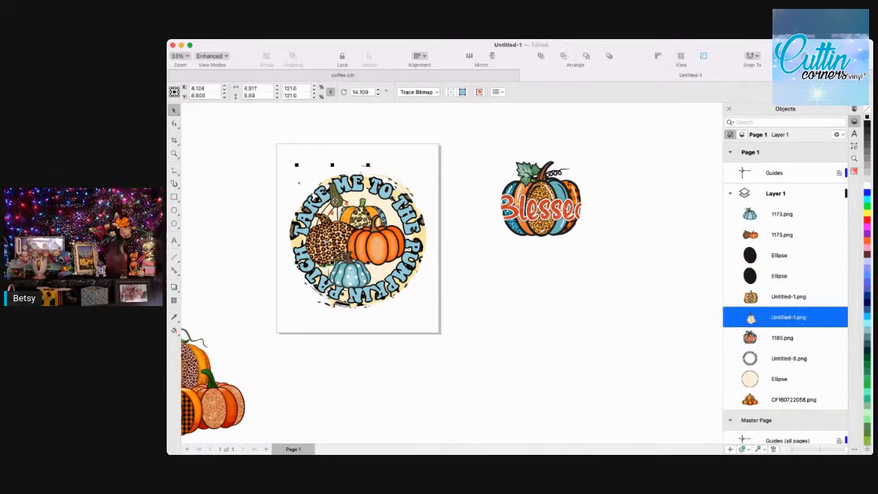
drag(367, 164, 361, 245)
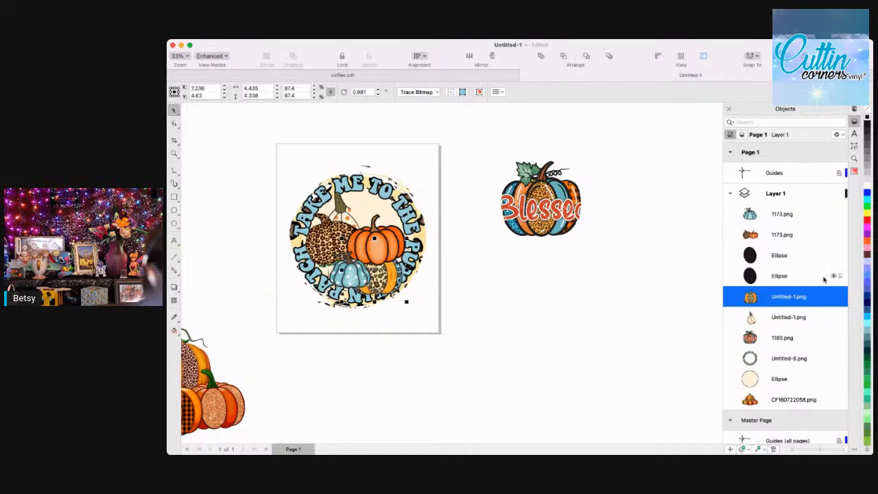
Stack the small orange and leopard pumpkin above the large pumpkin pair and shrink it to about 65.2%, at X 6.89, Y 5.38.
drag(797, 296, 767, 222)
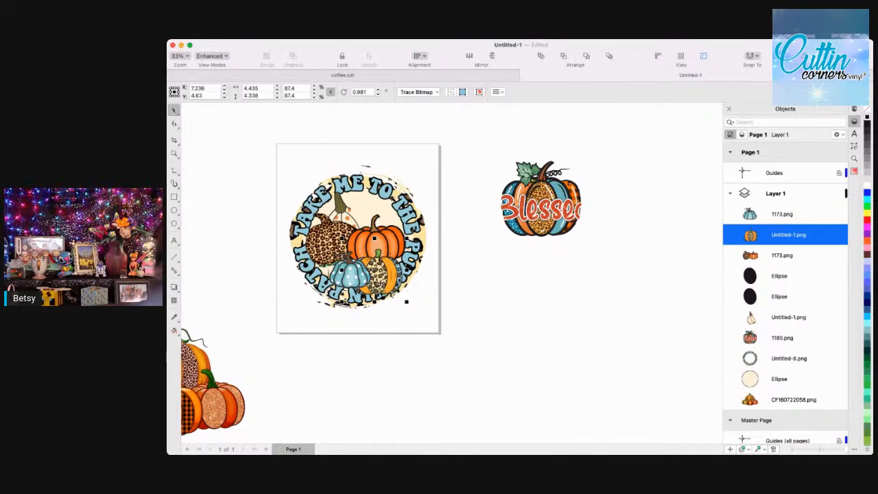
drag(379, 277, 381, 270)
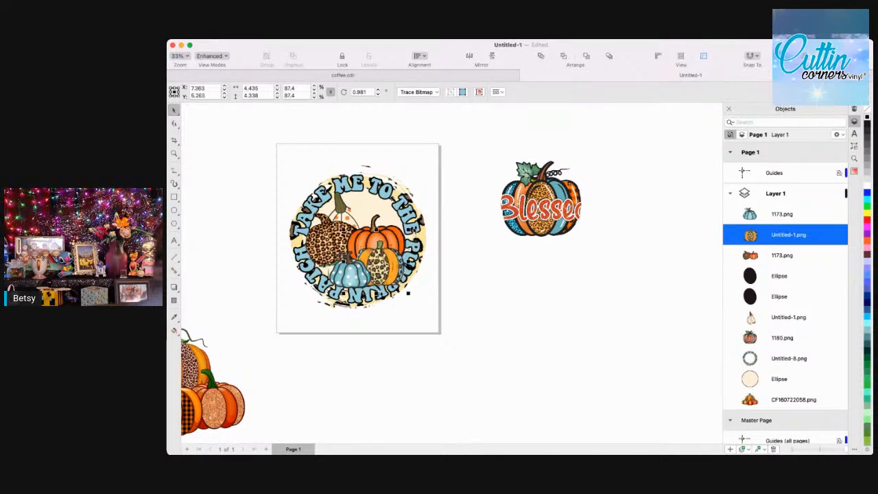
drag(411, 227, 381, 262)
Stack the white polka-dot pumpkin just beneath the light blue one, shrink it to about 64.4% and rotate it to about 359.73 degrees.
click(788, 317)
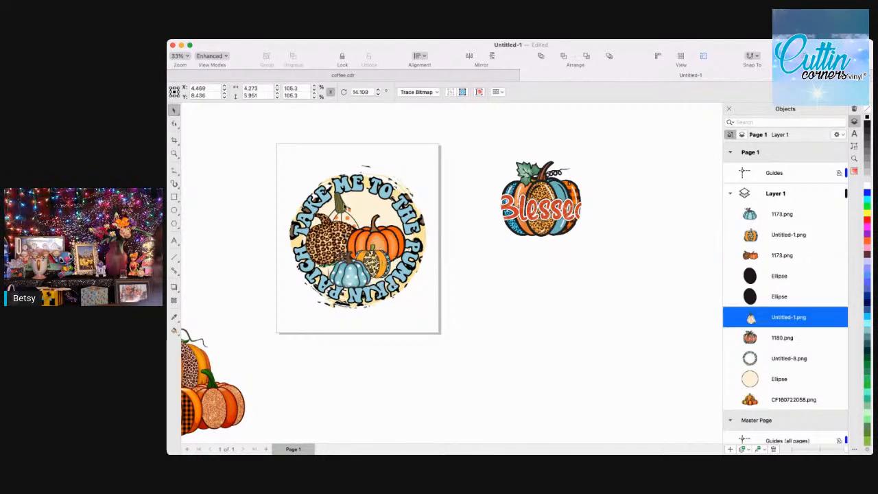
drag(773, 320, 733, 229)
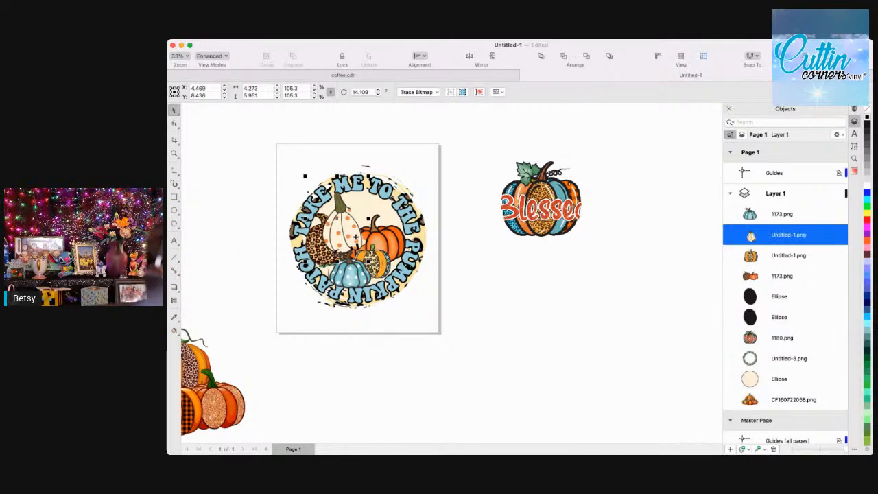
drag(355, 238, 240, 310)
drag(253, 243, 237, 275)
drag(210, 309, 323, 267)
drag(350, 233, 387, 236)
drag(309, 266, 353, 247)
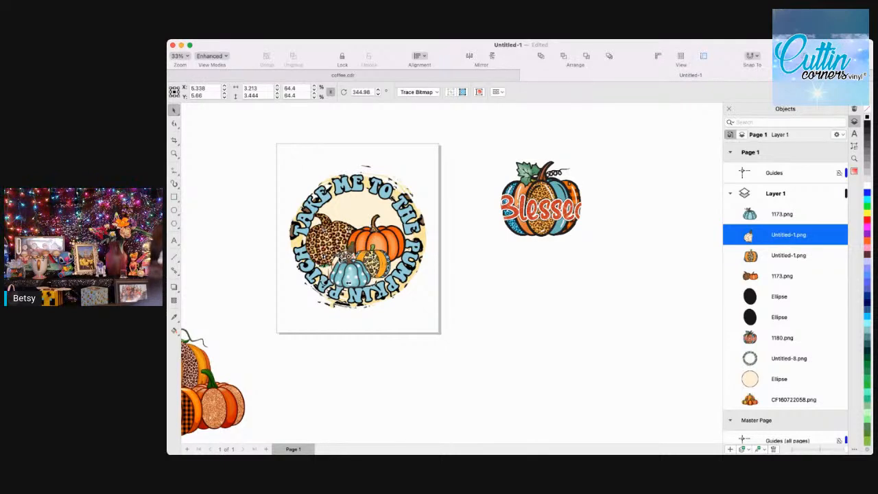
drag(353, 248, 348, 258)
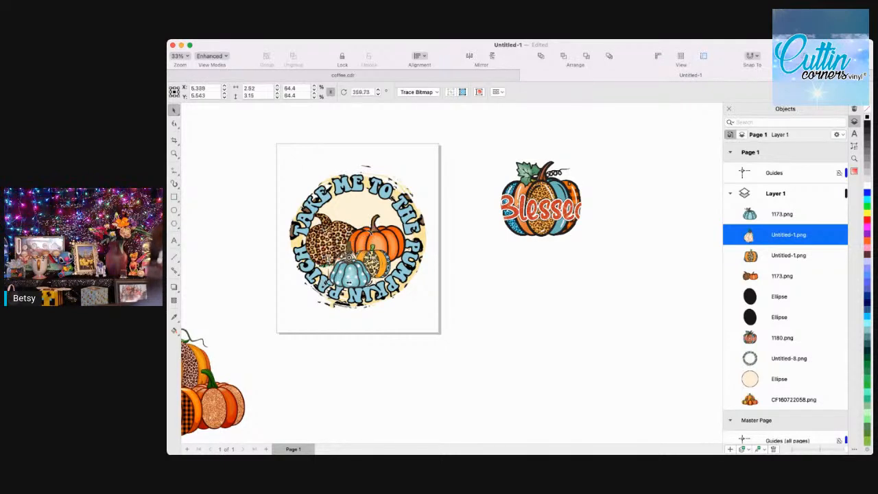
Move the white polka-dot pumpkin beside the light blue pumpkin, to about X 4.05, Y 5.37.
click(327, 283)
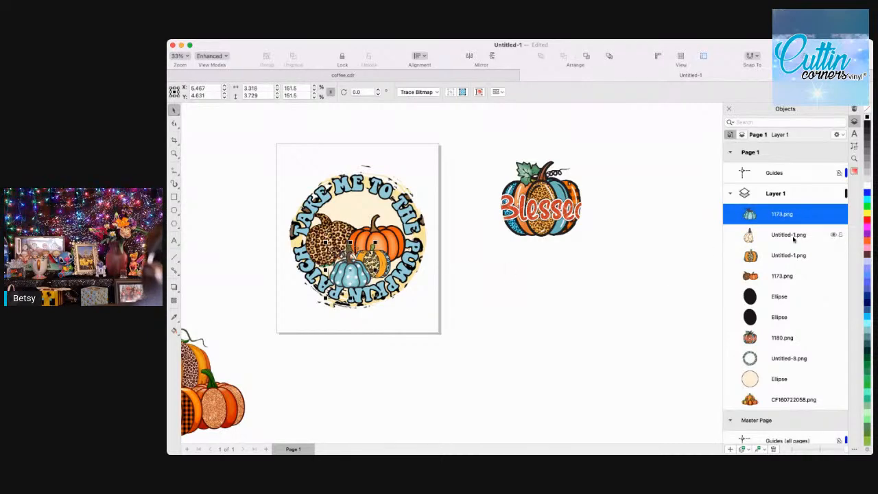
click(768, 235)
drag(349, 237, 321, 242)
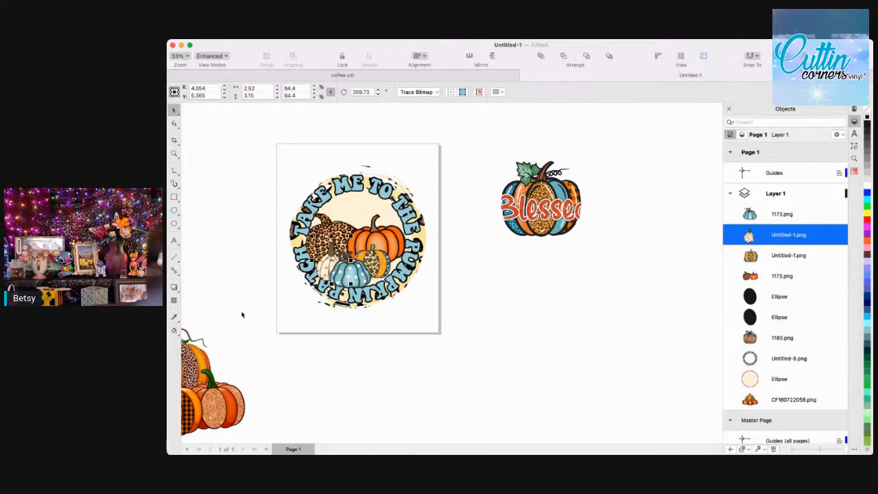
Nudge the light blue polka-dot pumpkin up to about X 5.5, Y 4.91.
click(174, 152)
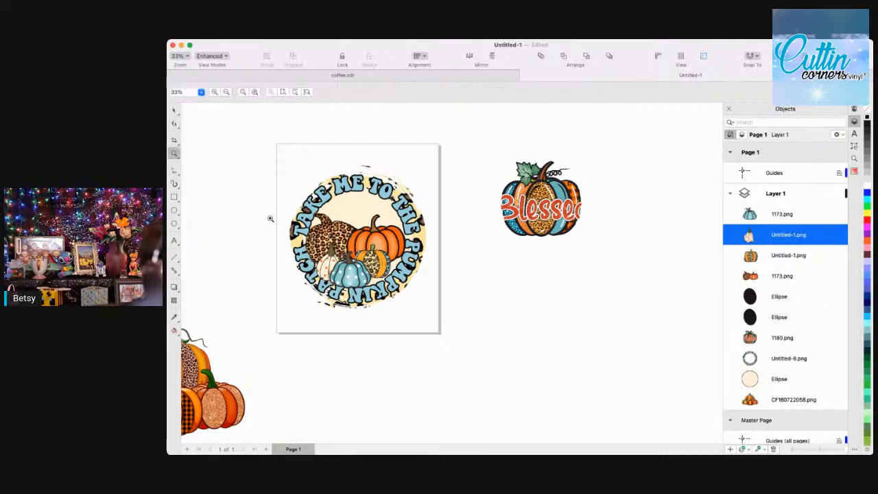
click(333, 252)
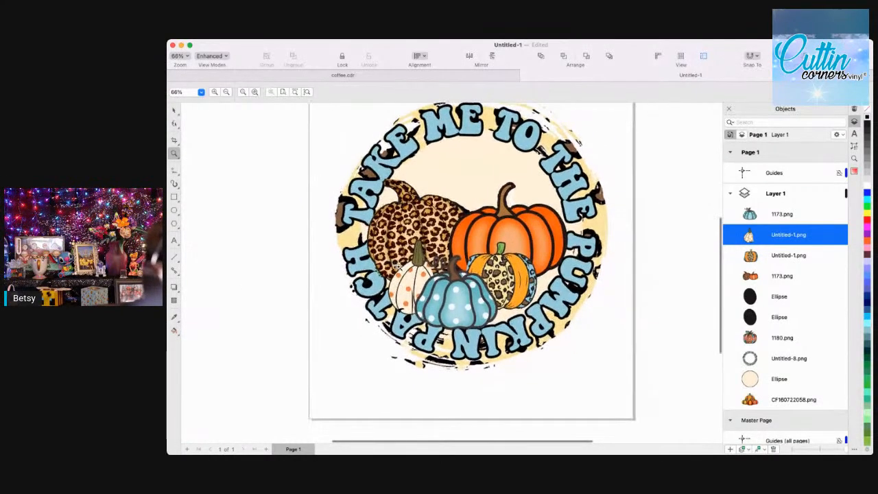
click(473, 300)
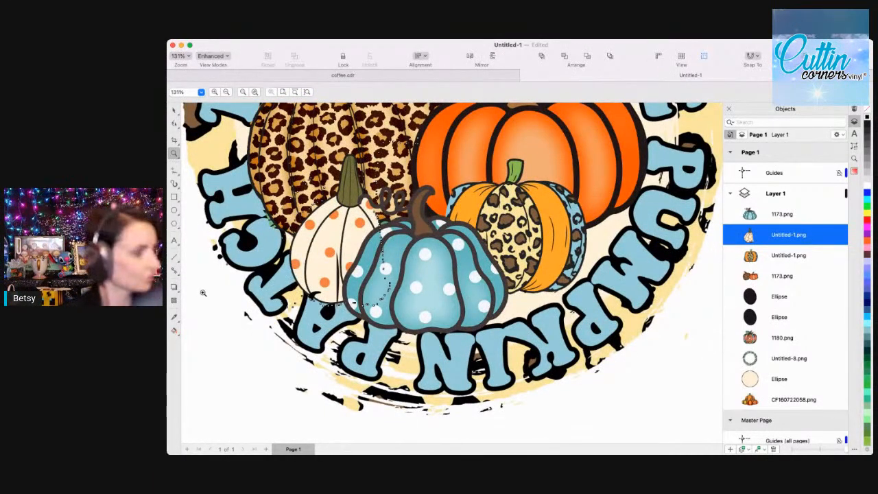
click(203, 293)
scroll(374, 275, right, 1)
right_click(374, 275)
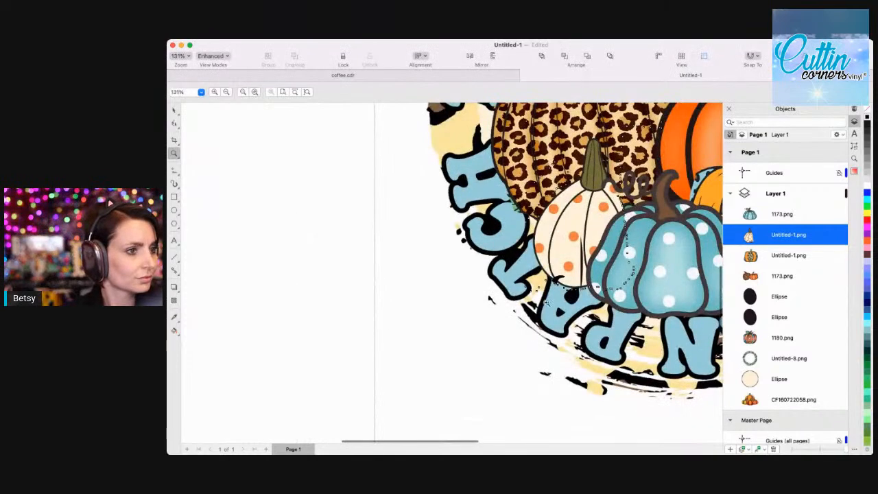
scroll(511, 295, right, 5)
scroll(511, 296, up, 1)
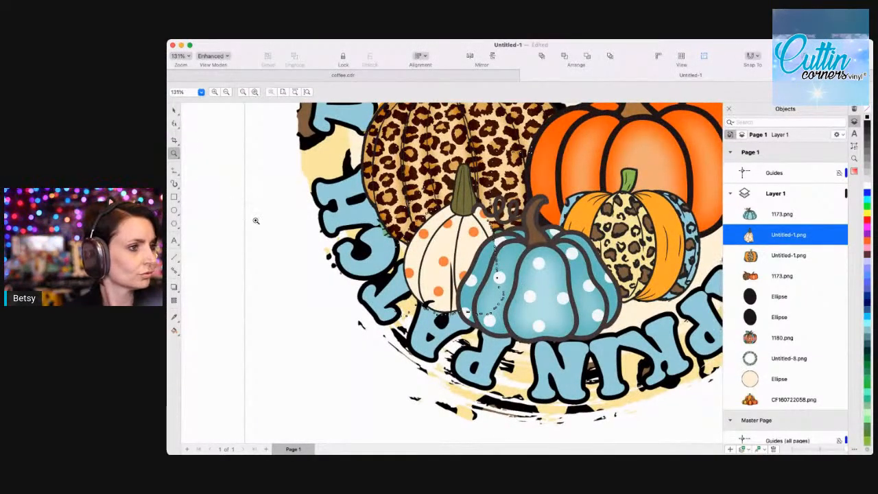
scroll(267, 225, up, 1)
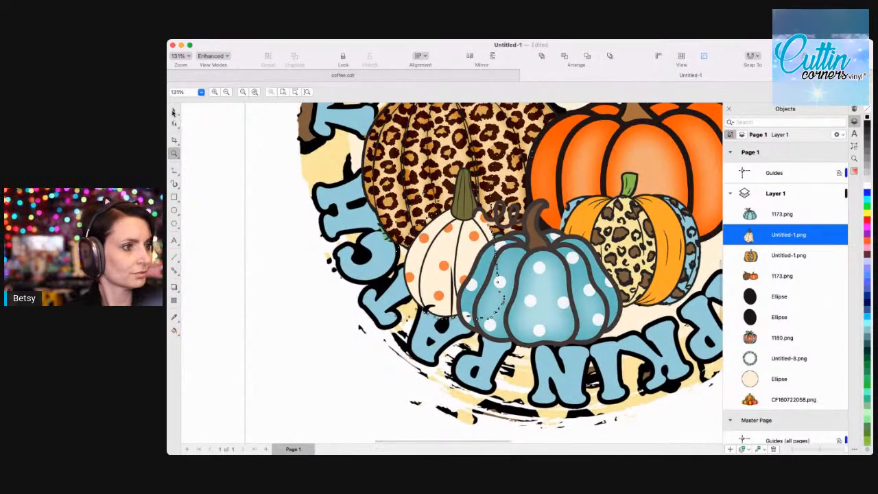
click(174, 111)
click(551, 310)
drag(551, 309, 552, 301)
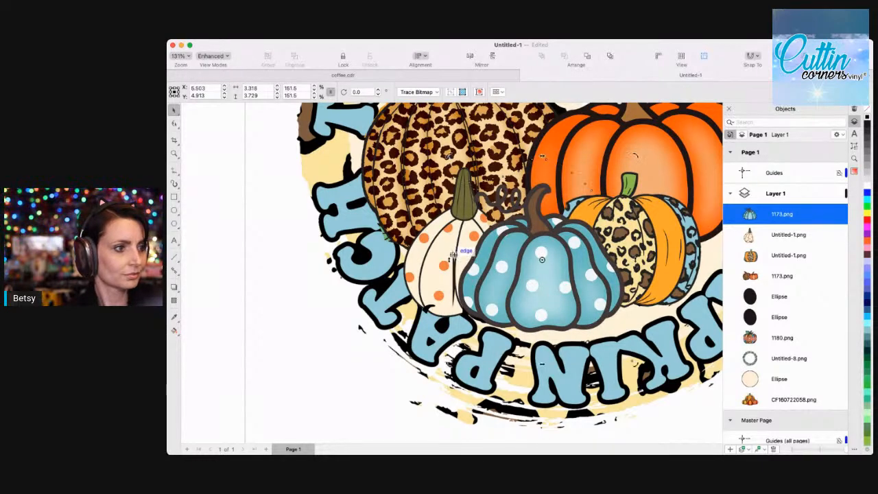
Shift the light blue pumpkin down out of the way and enlarge the white polka-dot pumpkin to about 67.8%, at X 3.5, Y 6.13.
click(297, 285)
mouse_move(440, 243)
mouse_down()
mouse_move(457, 238)
mouse_move(427, 239)
mouse_up()
drag(521, 320, 486, 301)
drag(457, 260, 425, 240)
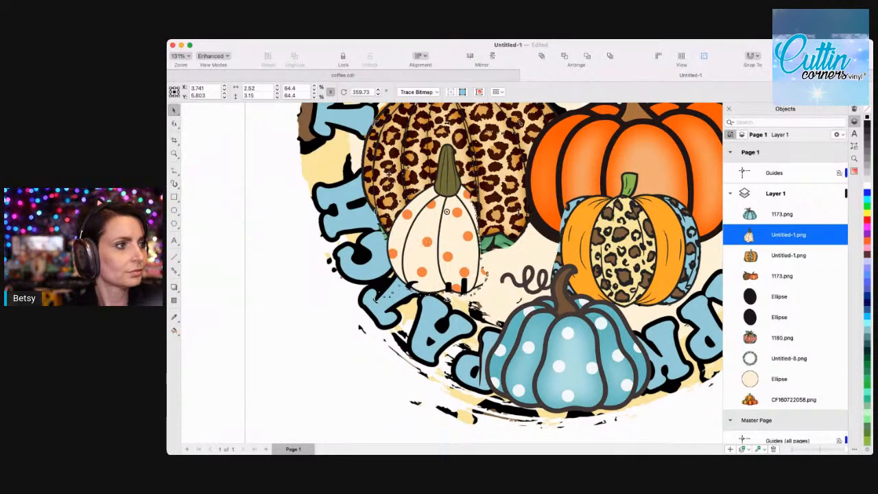
click(396, 253)
click(439, 251)
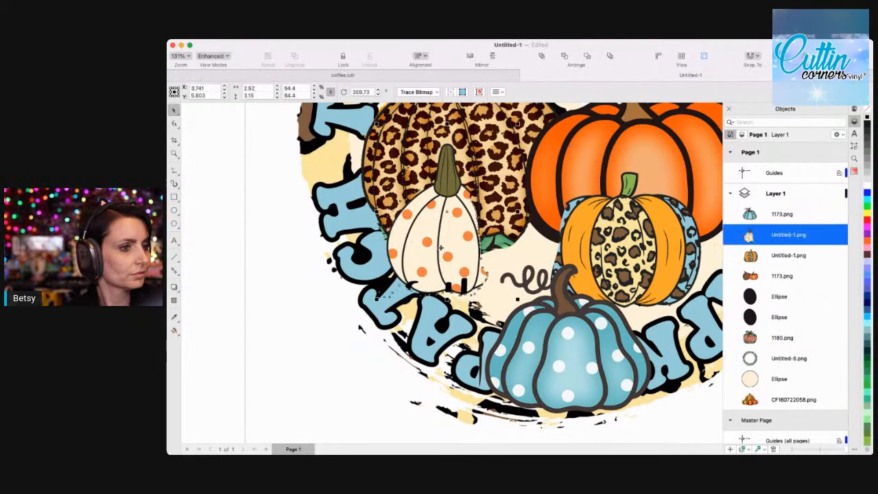
drag(376, 124, 357, 116)
drag(421, 239, 417, 226)
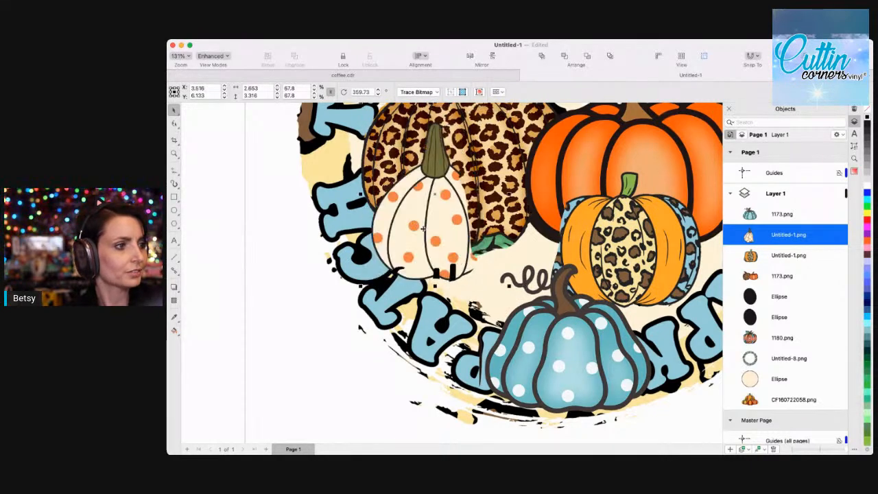
Slightly enlarge the small orange and leopard pumpkin and nudge it up in front of the large orange pumpkin.
click(591, 199)
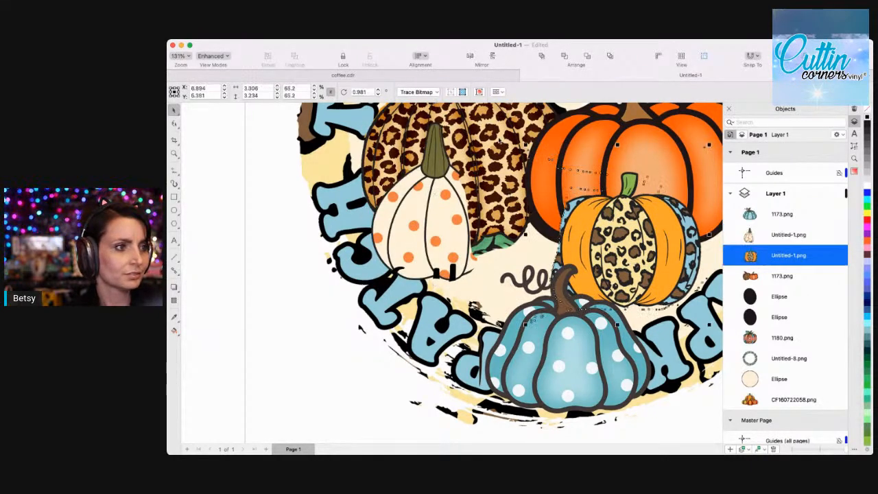
drag(525, 143, 515, 133)
drag(621, 258, 620, 254)
Move the light blue pumpkin back between the two small pumpkins and enlarge it to about 168.1%, at X 5.32, Y 5.44.
drag(594, 350, 561, 276)
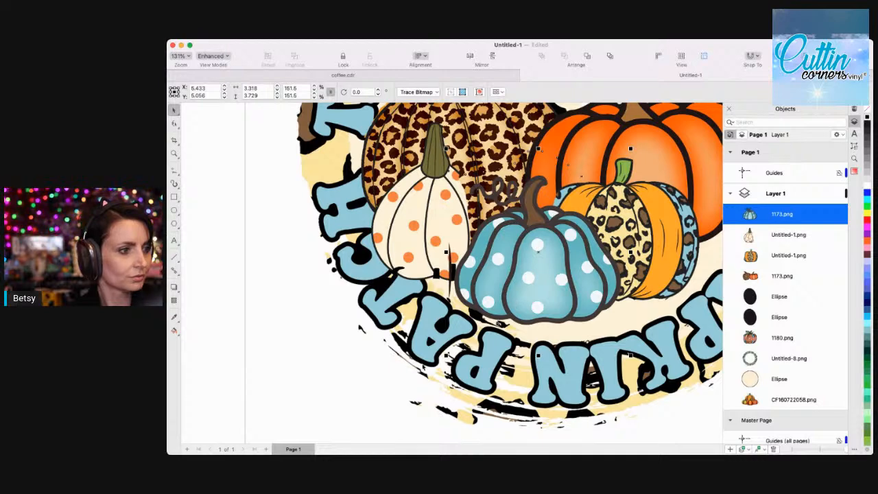
drag(446, 355, 426, 376)
drag(503, 321, 530, 284)
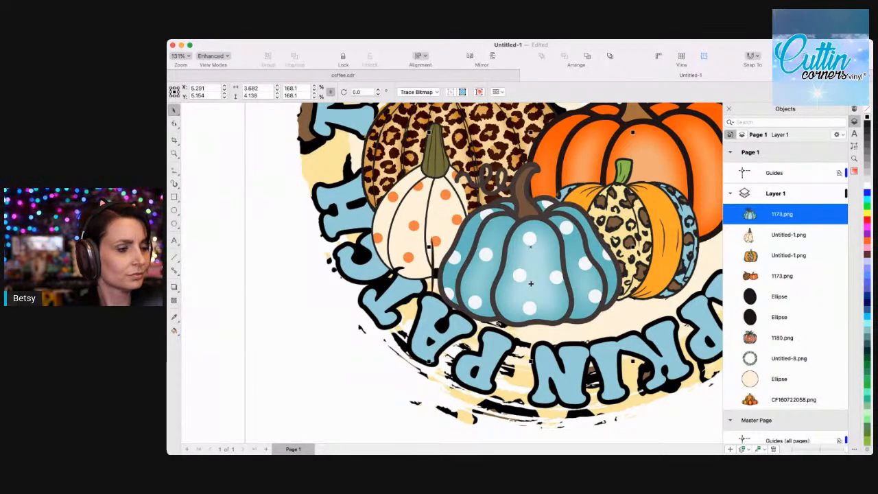
drag(530, 283, 569, 255)
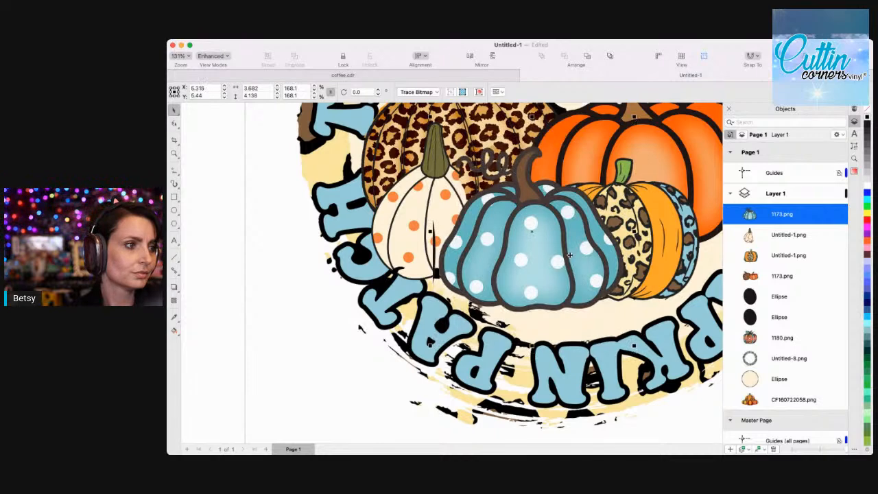
scroll(484, 341, up, 3)
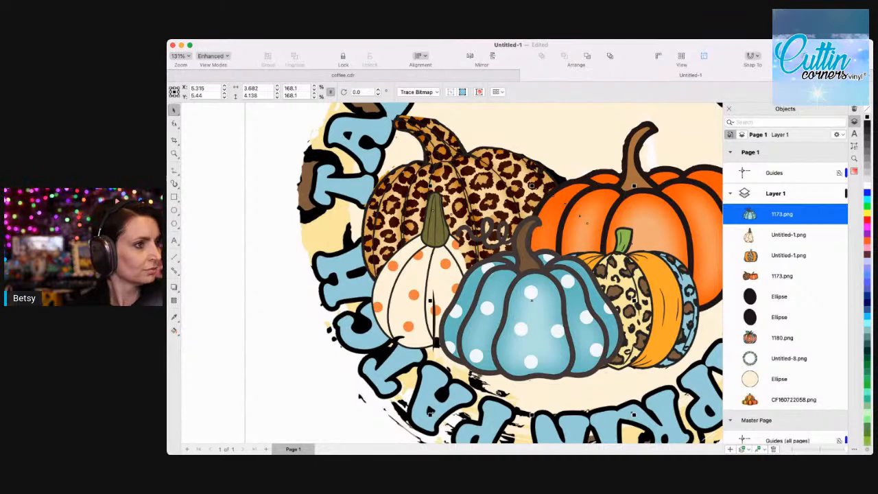
click(175, 154)
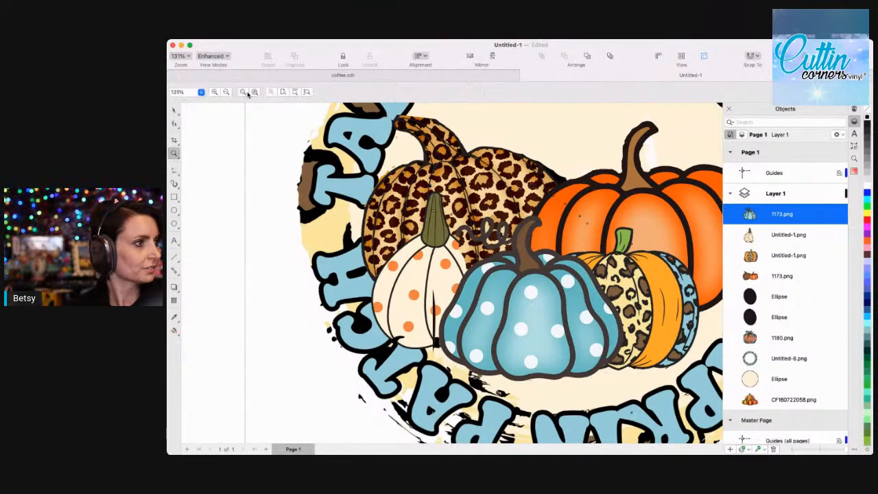
click(225, 93)
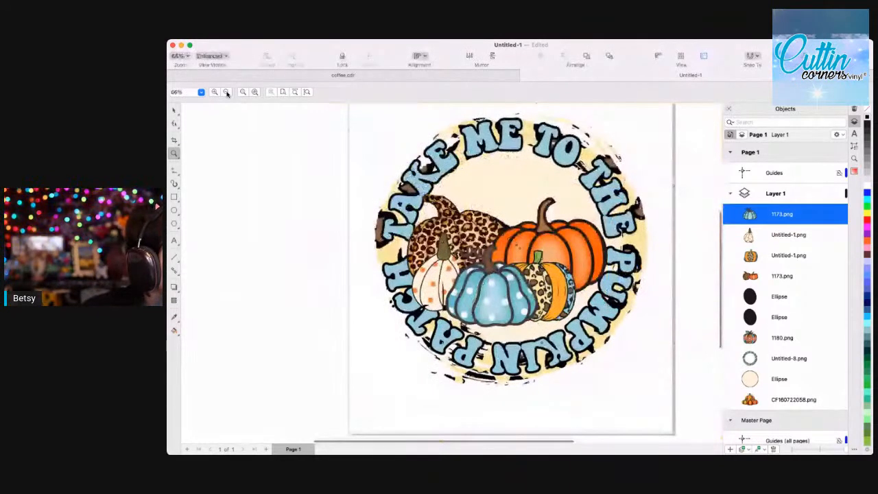
click(174, 111)
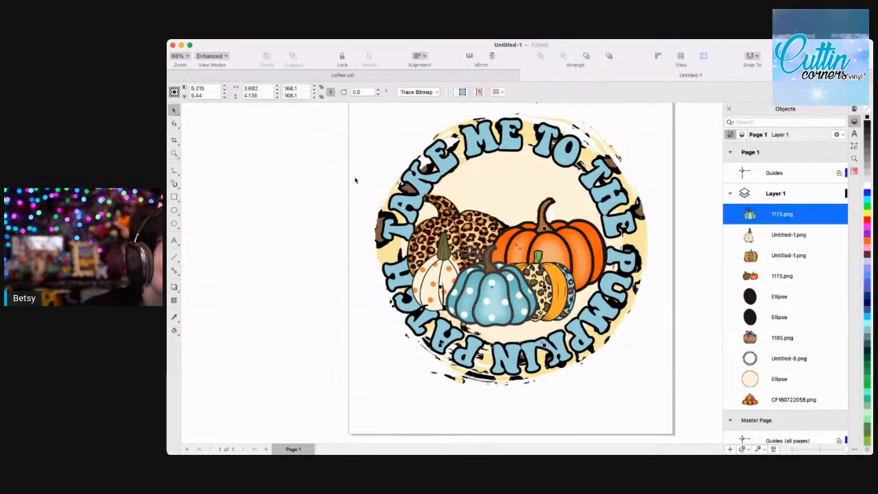
drag(356, 171, 649, 340)
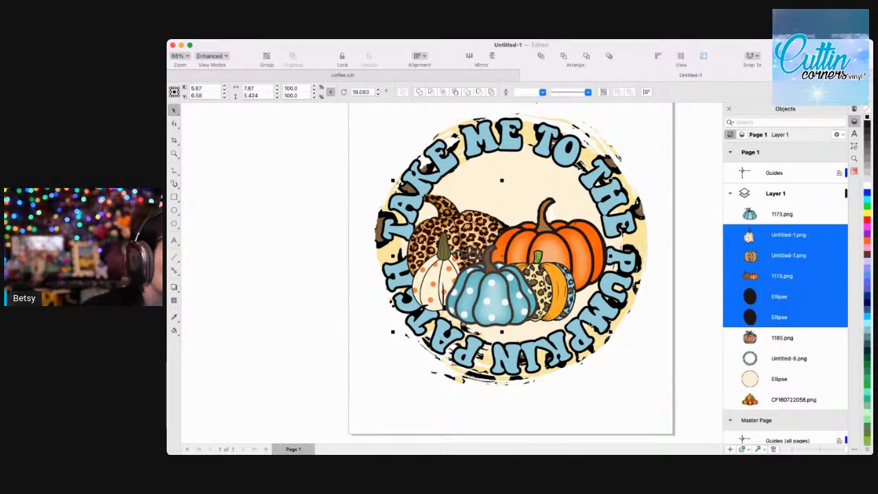
drag(520, 285, 488, 277)
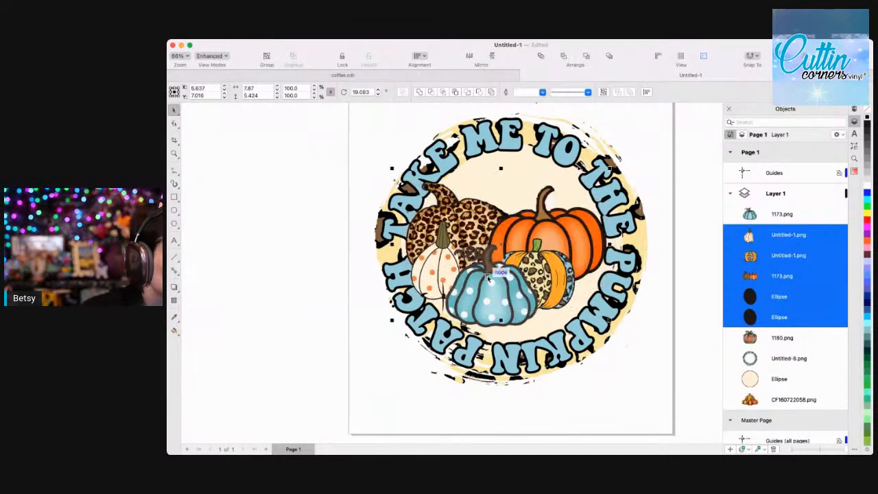
key(super+z)
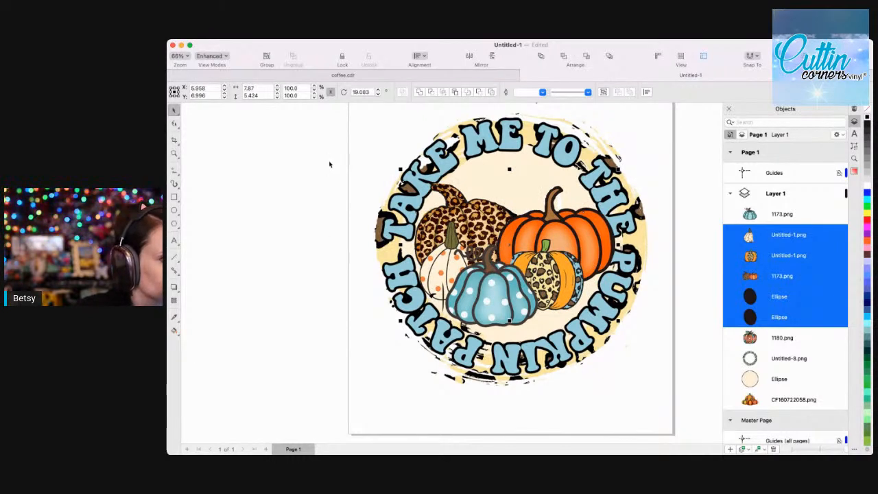
key(super+z)
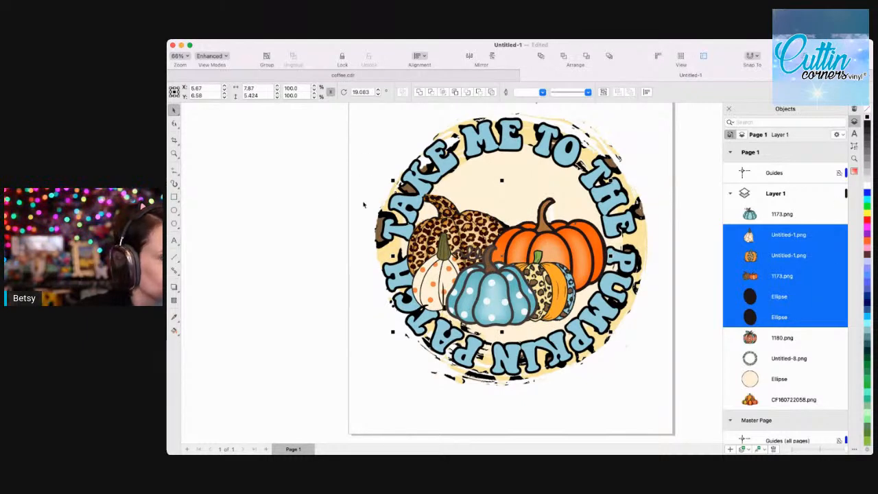
Group all the pumpkins with their two black ellipses and position the group inside the lettering at about X 5.7, Y 6.65.
drag(325, 169, 340, 193)
drag(573, 317, 697, 358)
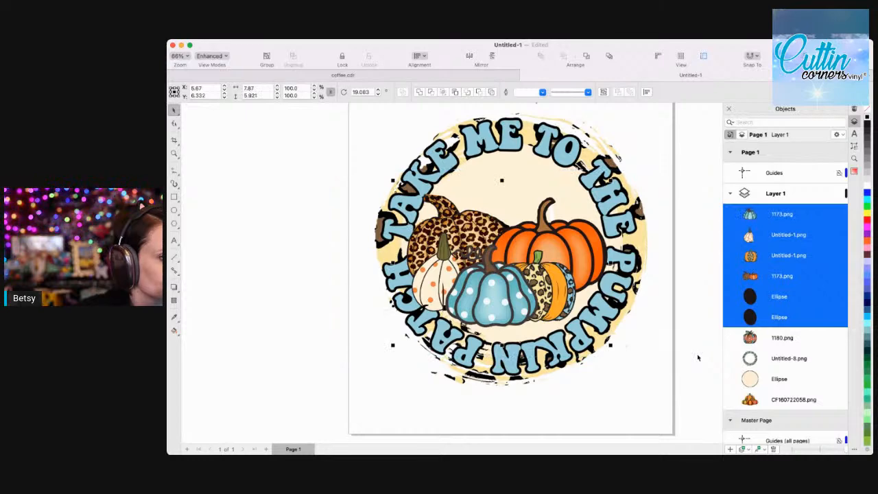
mouse_move(501, 291)
mouse_down()
mouse_move(511, 274)
mouse_move(502, 288)
mouse_move(499, 278)
mouse_up()
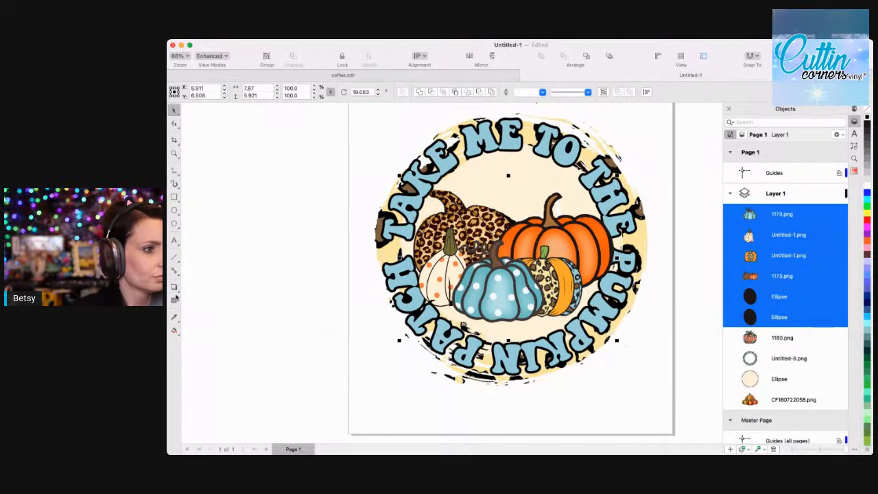
key(super+g)
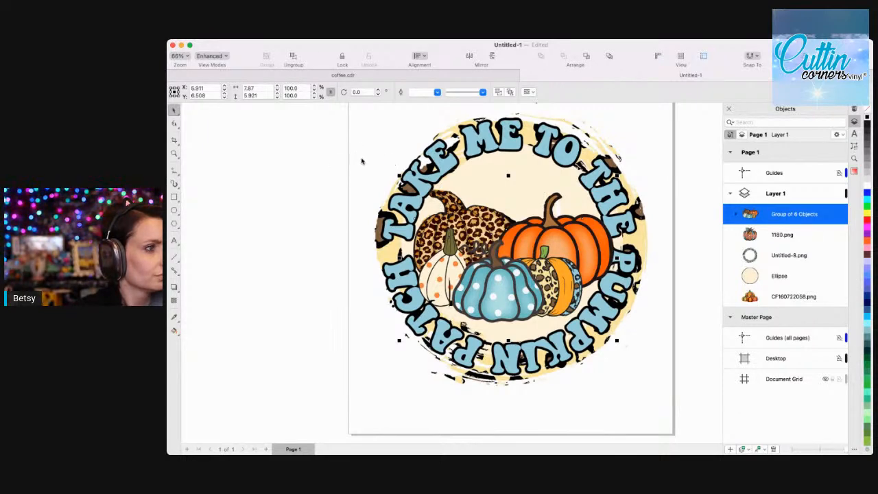
drag(438, 225, 439, 223)
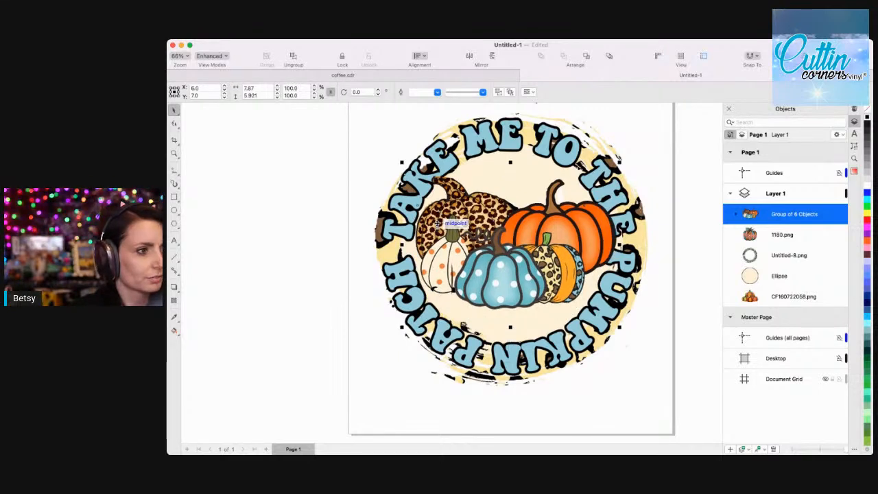
drag(515, 252, 511, 256)
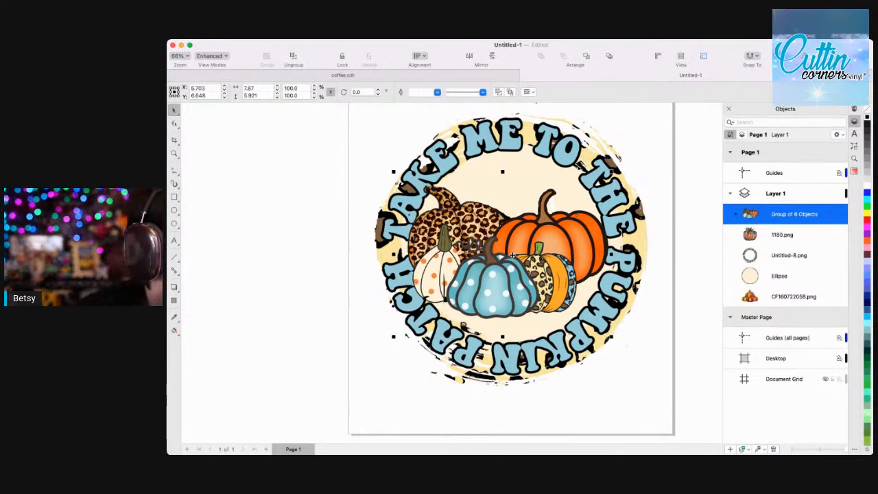
Rotate the pumpkin group about 3.8° counterclockwise and nudge it to about X 5.76, Y 6.6 inside the lettering.
click(562, 265)
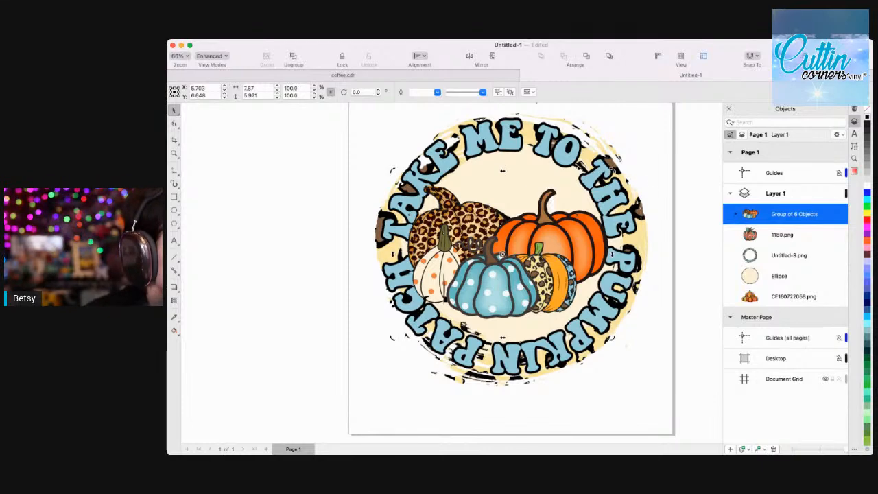
mouse_move(614, 169)
mouse_down()
mouse_move(590, 146)
mouse_move(609, 163)
mouse_up()
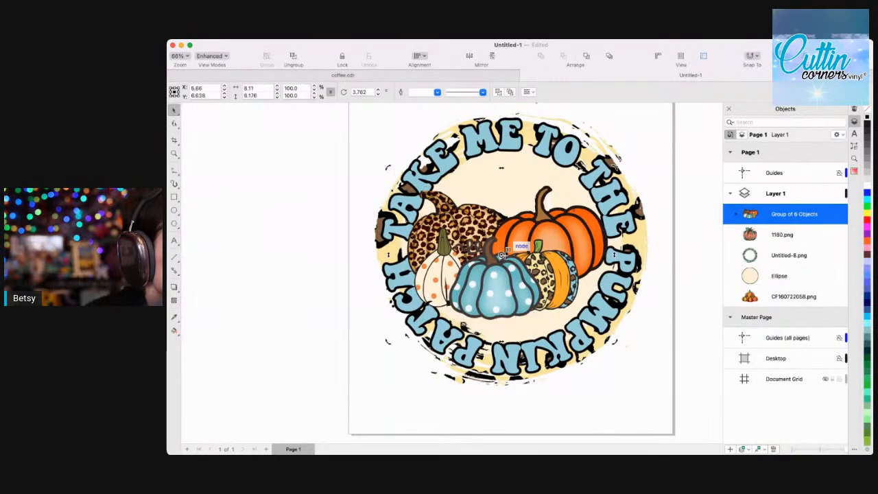
drag(503, 259, 503, 255)
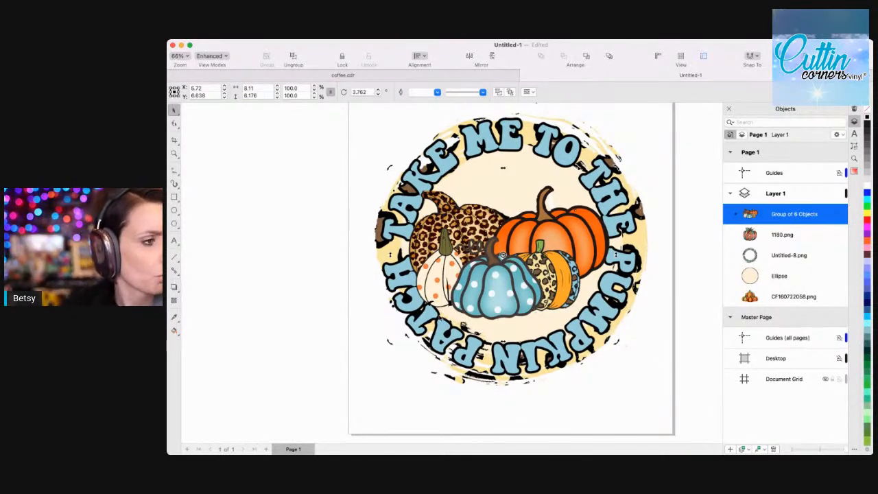
drag(484, 285, 483, 285)
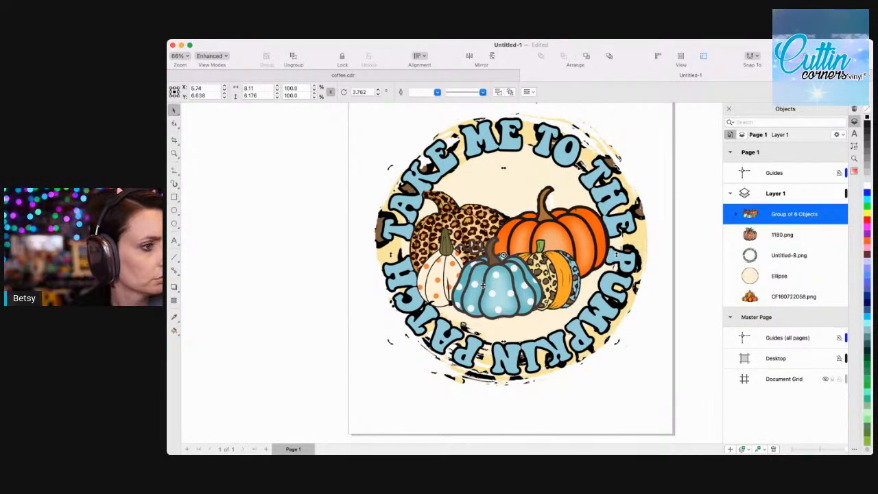
drag(482, 285, 482, 285)
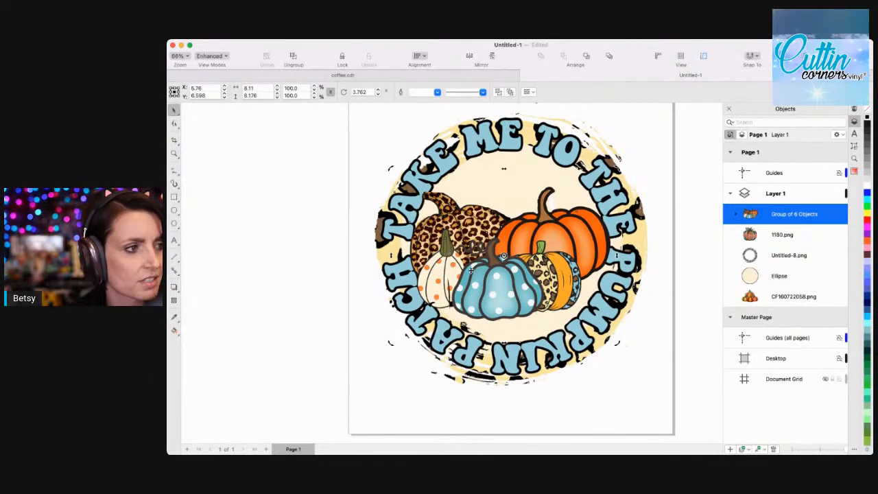
Delete the two unused graphics beside the page: the stacked orange pumpkins and the Blessed pumpkin.
scroll(557, 284, down, 2)
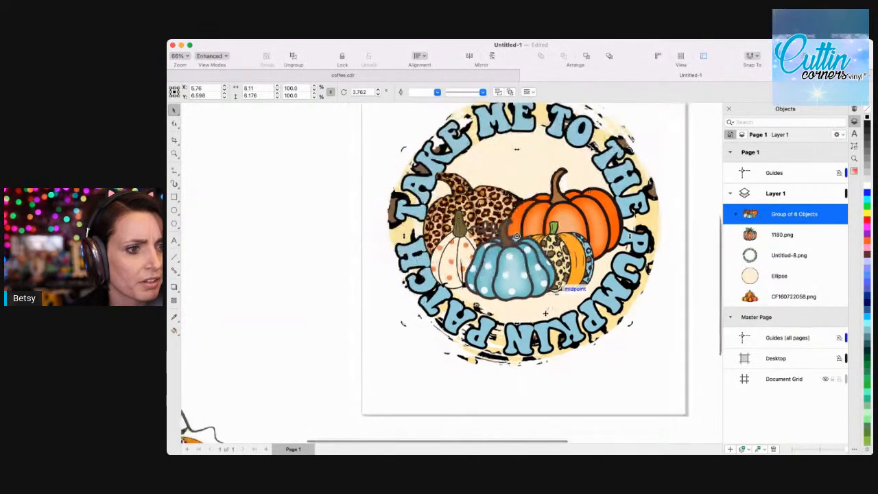
scroll(556, 284, left, 5)
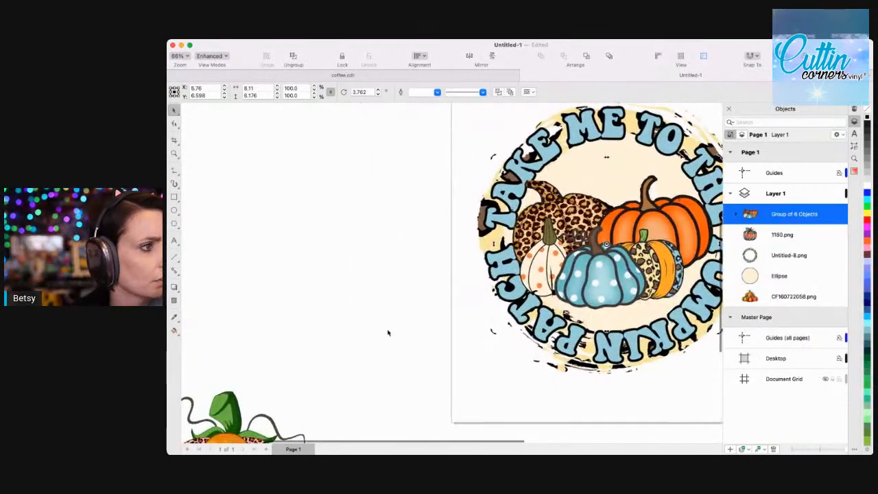
scroll(621, 333, right, 3)
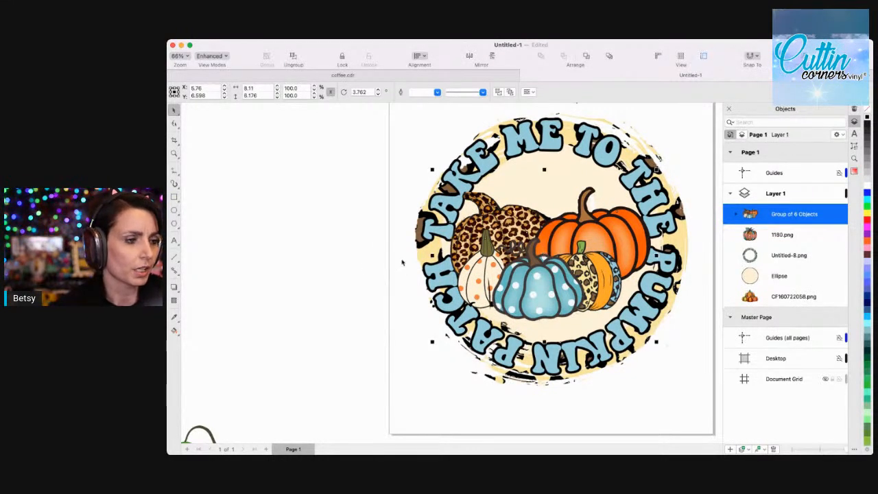
scroll(426, 262, right, 5)
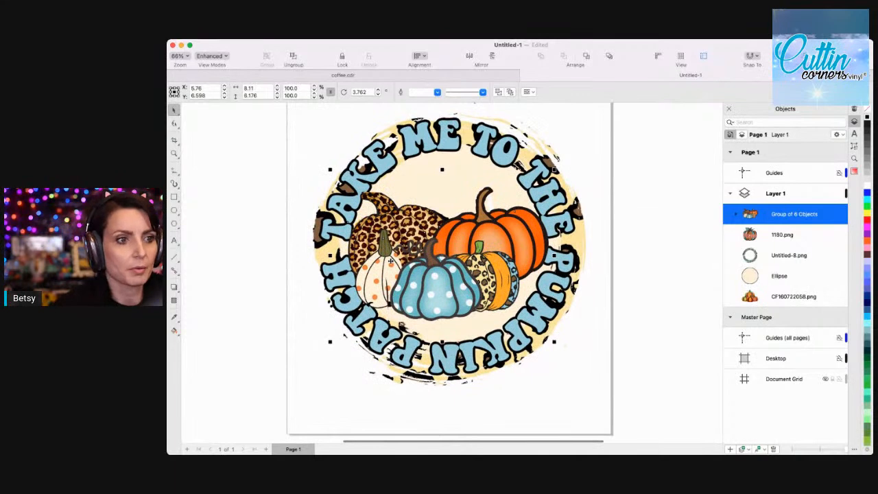
click(175, 153)
click(227, 91)
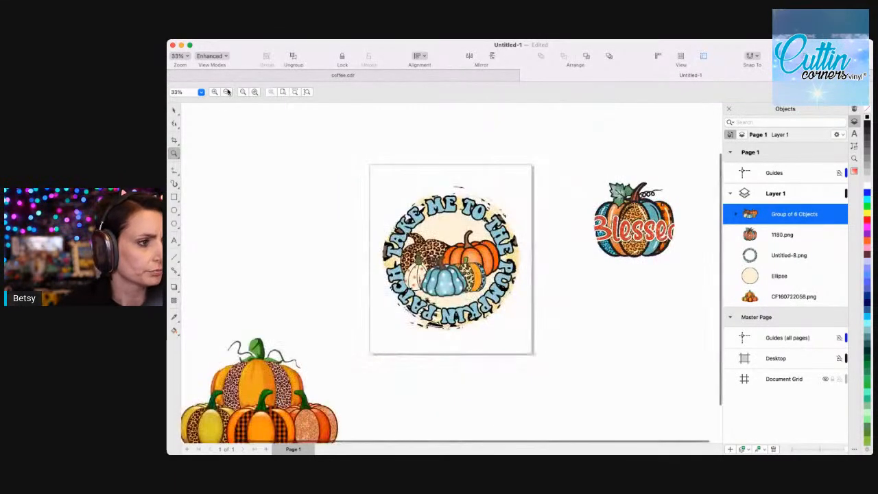
scroll(449, 240, down, 3)
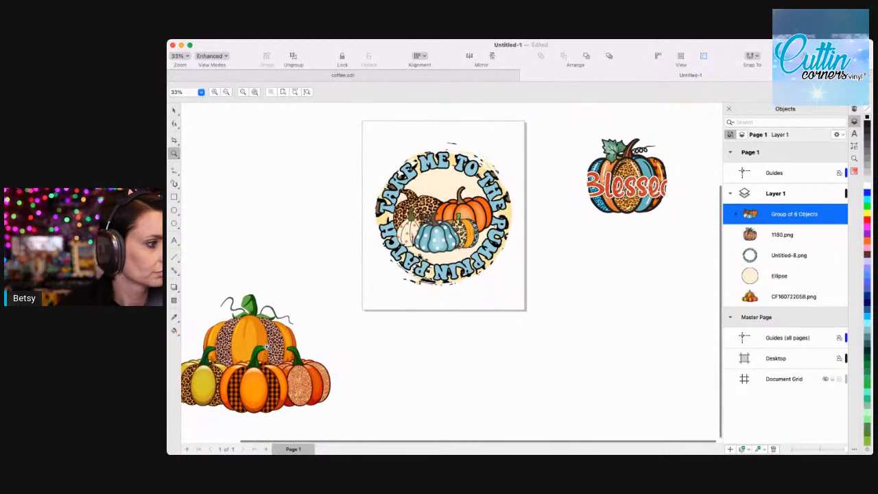
click(174, 109)
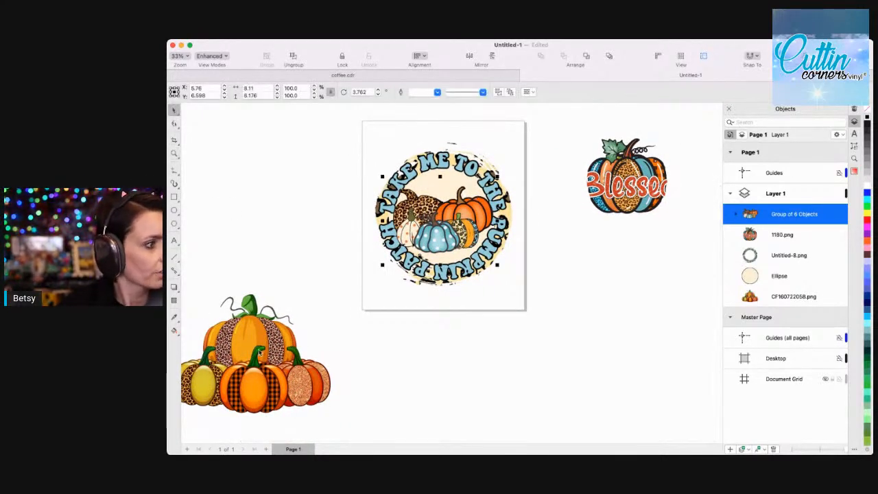
click(260, 351)
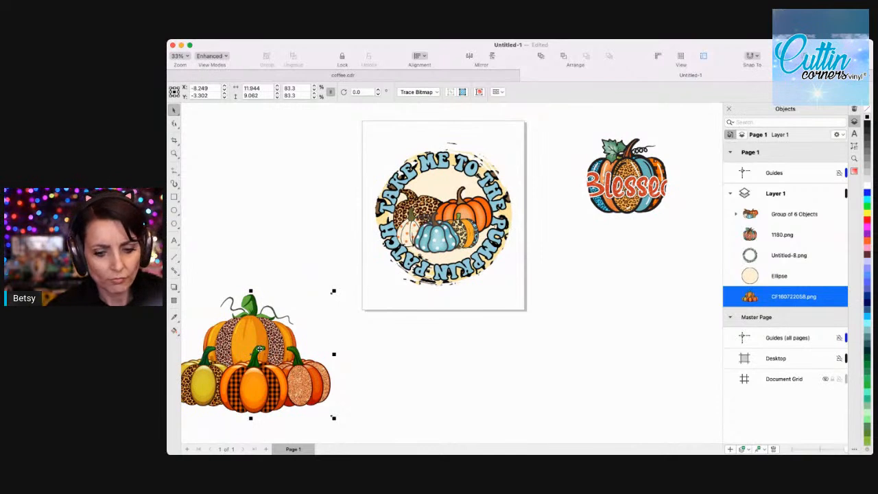
key(Delete)
click(442, 206)
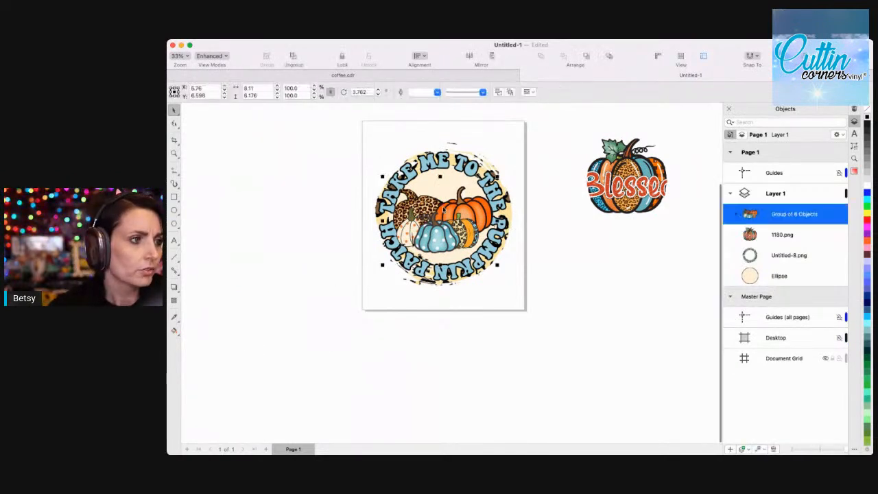
click(631, 178)
key(Delete)
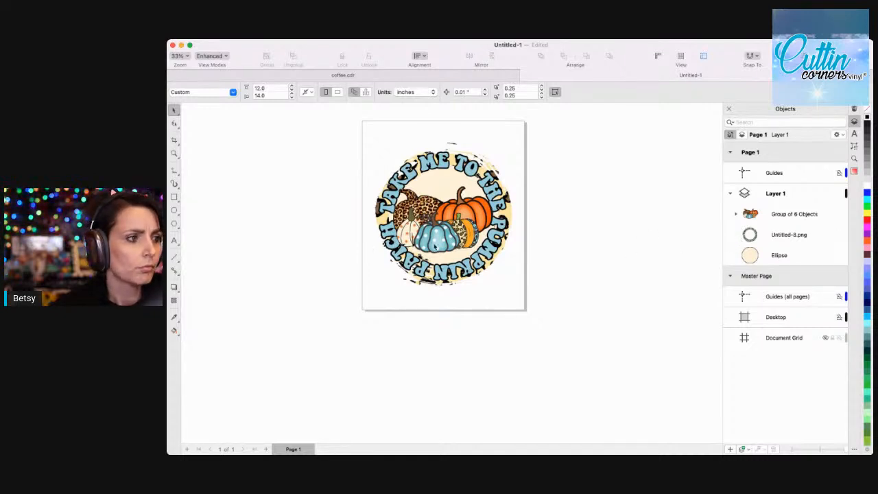
Select the grouped pumpkins and examine the circular design up close at 66% zoom.
click(433, 247)
click(174, 154)
click(409, 209)
scroll(451, 225, left, 3)
scroll(451, 225, right, 3)
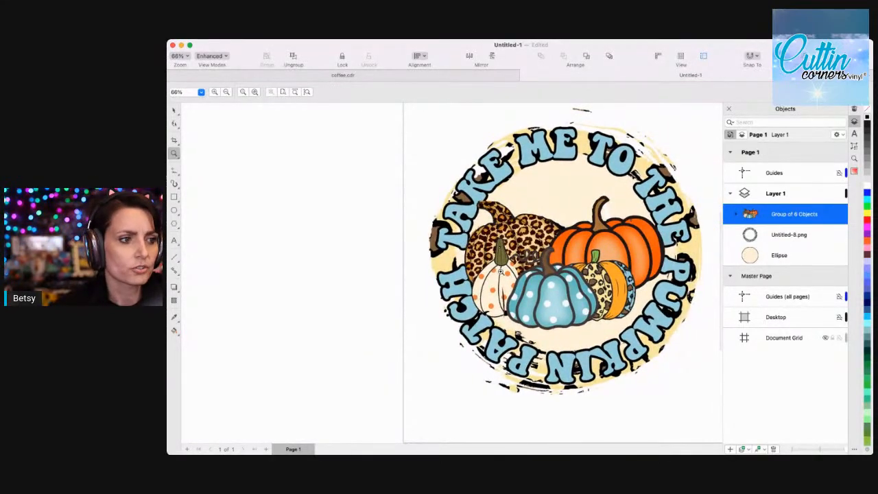